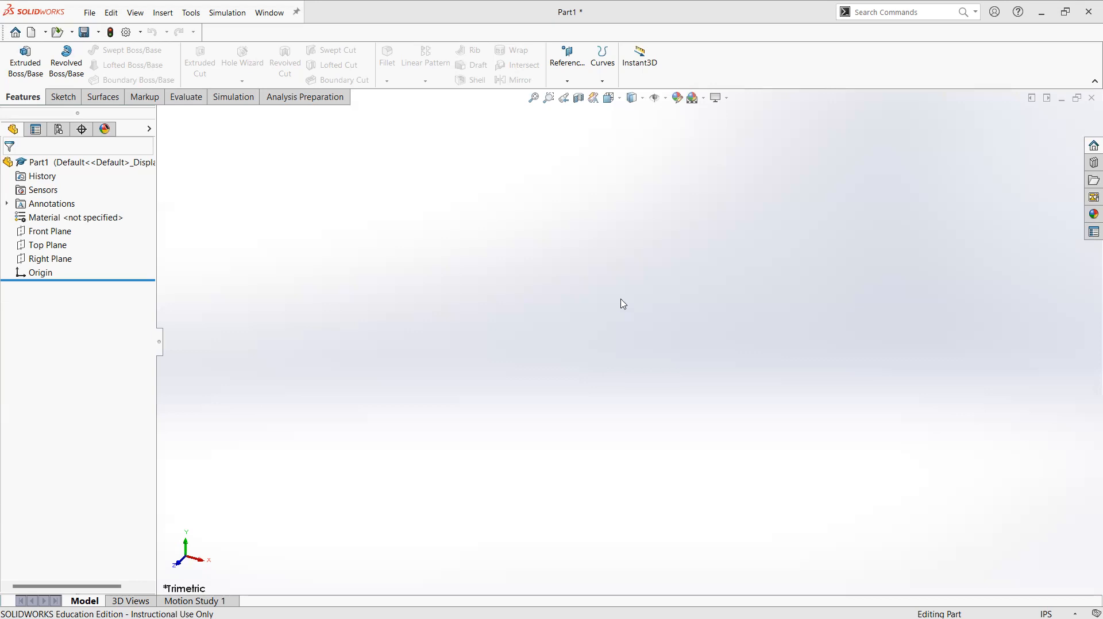
{"action": "left_click", "coordinate": [63, 98]}
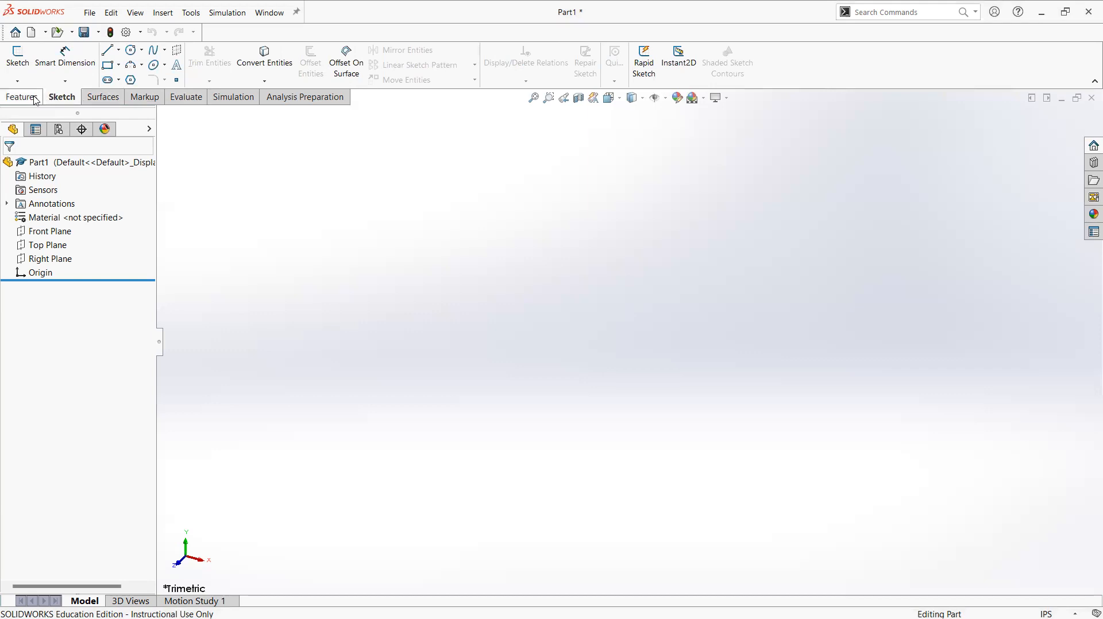
{"action": "left_click", "coordinate": [22, 97]}
{"action": "right_click", "coordinate": [701, 58]}
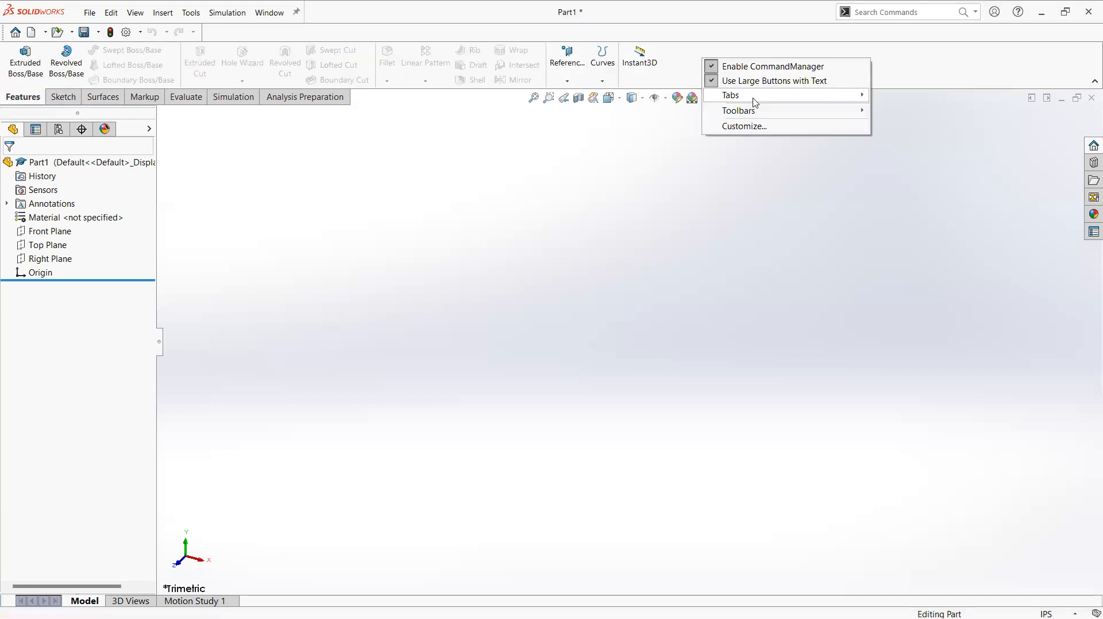
{"action": "mouse_move", "coordinate": [755, 102]}
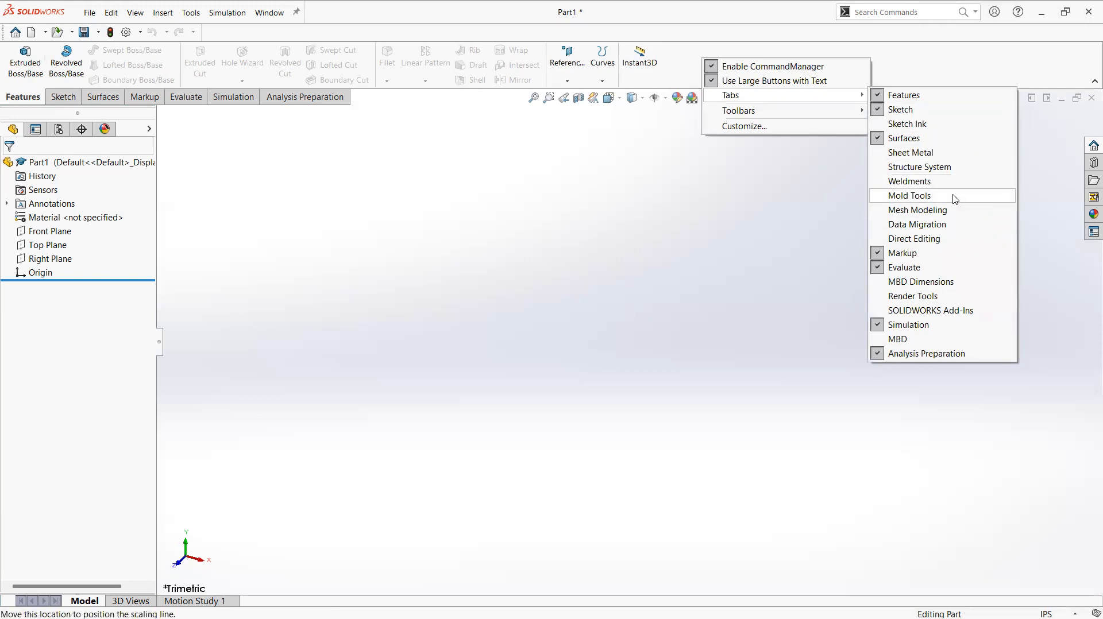
{"action": "left_click", "coordinate": [815, 237]}
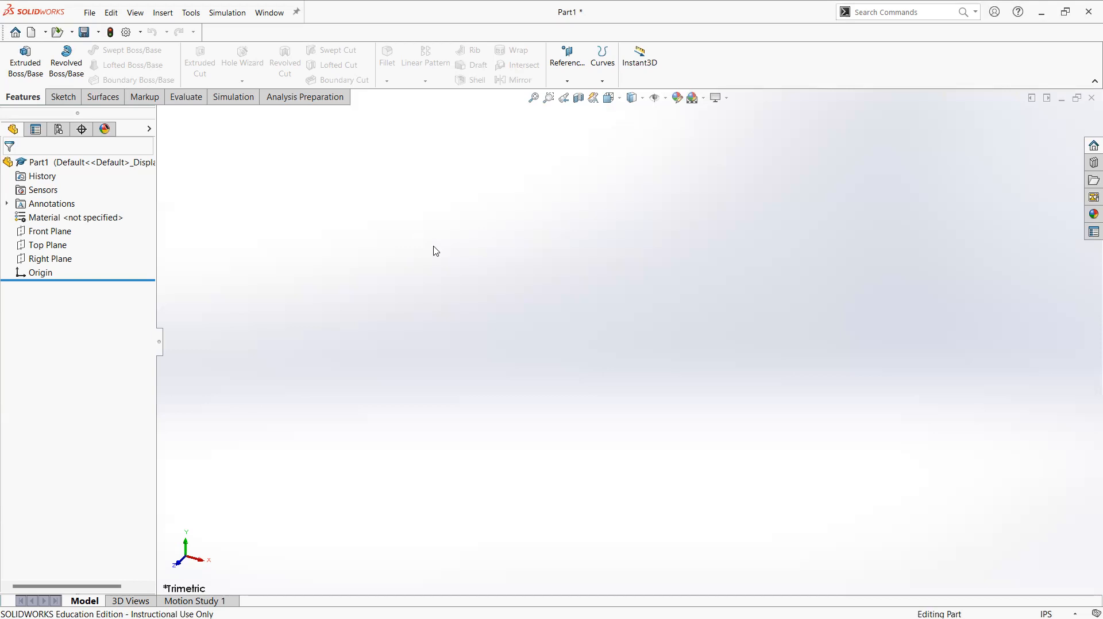
{"action": "left_click", "coordinate": [63, 97]}
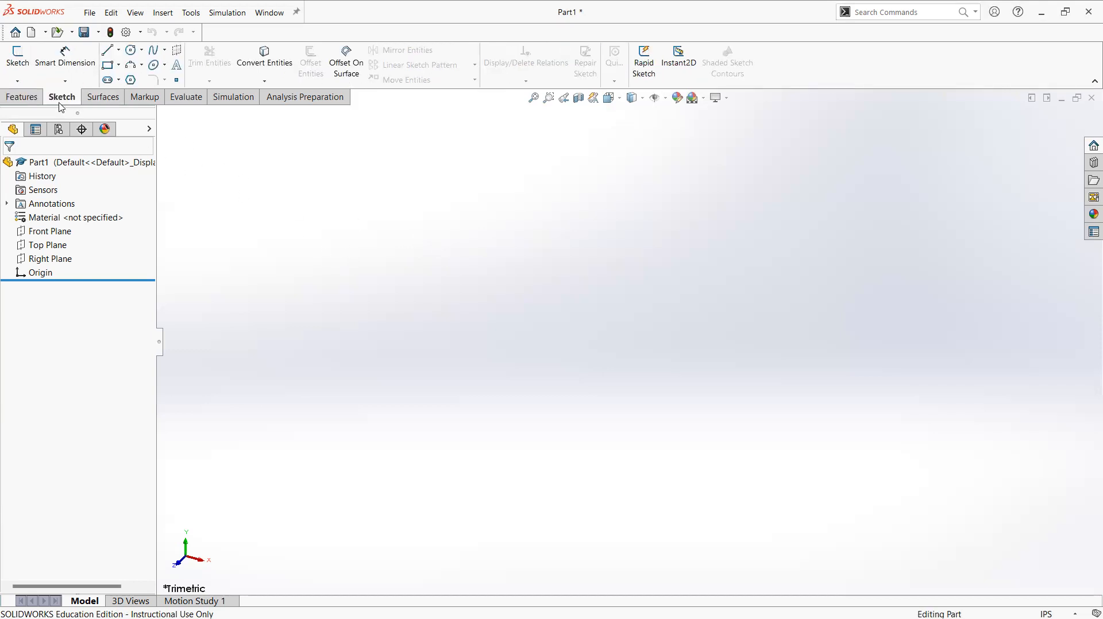
{"action": "left_click", "coordinate": [18, 57]}
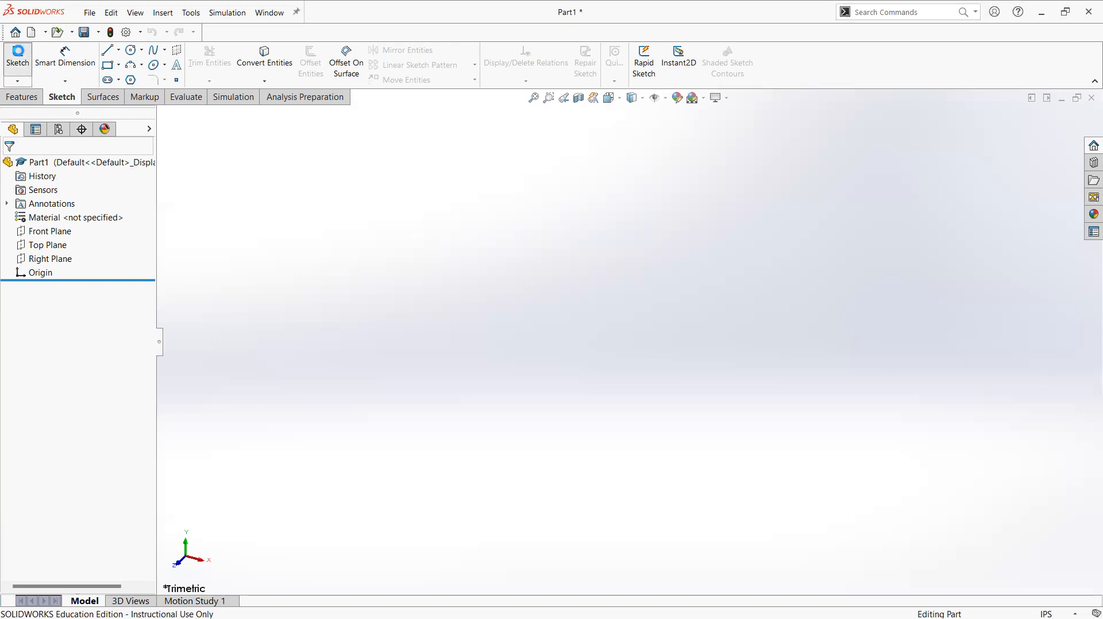
{"action": "left_click", "coordinate": [1067, 123]}
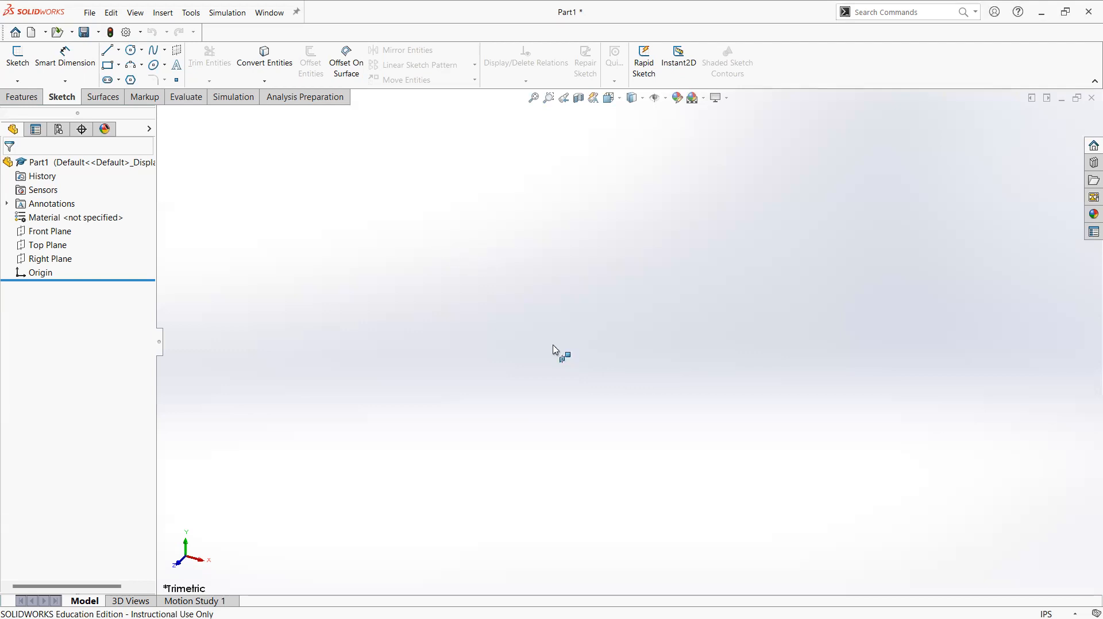
Start a sketch on the Front Plane and draw a corner rectangle from the origin, about 1.53 in high
{"action": "key", "text": "s"}
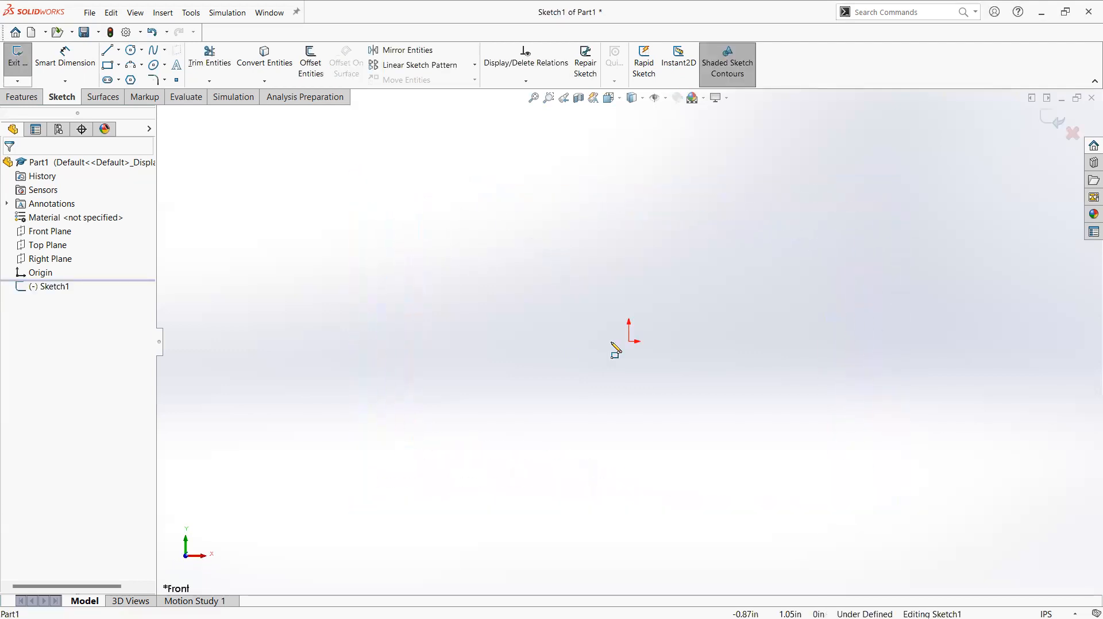
{"action": "key", "text": "r"}
{"action": "left_click", "coordinate": [629, 342]}
{"action": "left_click", "coordinate": [820, 221]}
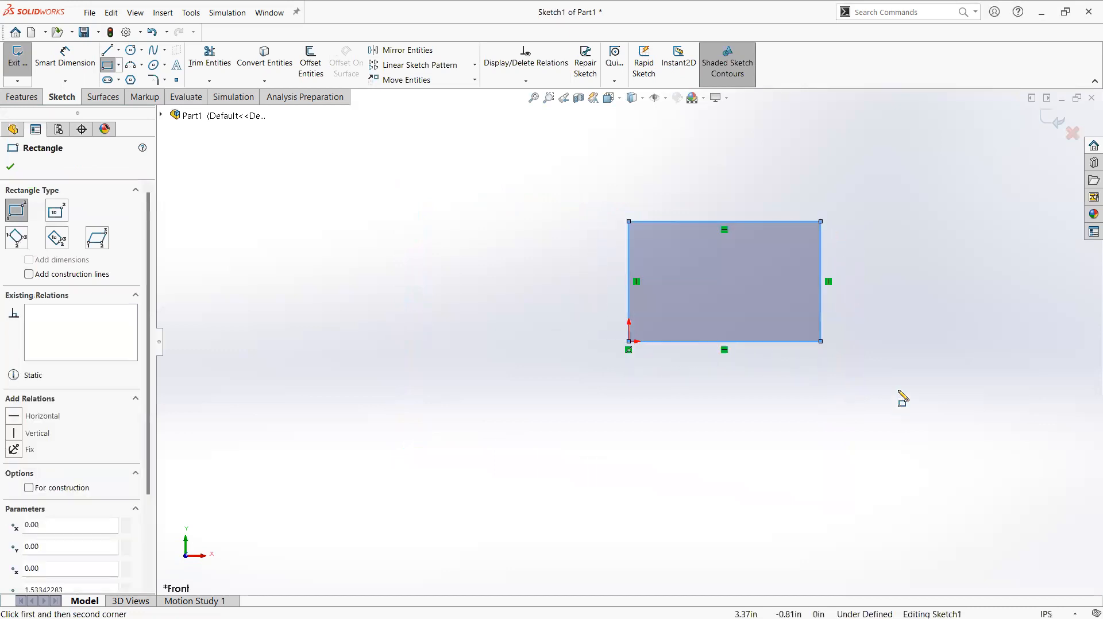
Dimension the rectangle to 5 in high and 8 in wide
{"action": "key", "text": "d"}
{"action": "left_click", "coordinate": [822, 262]}
{"action": "left_click", "coordinate": [885, 287]}
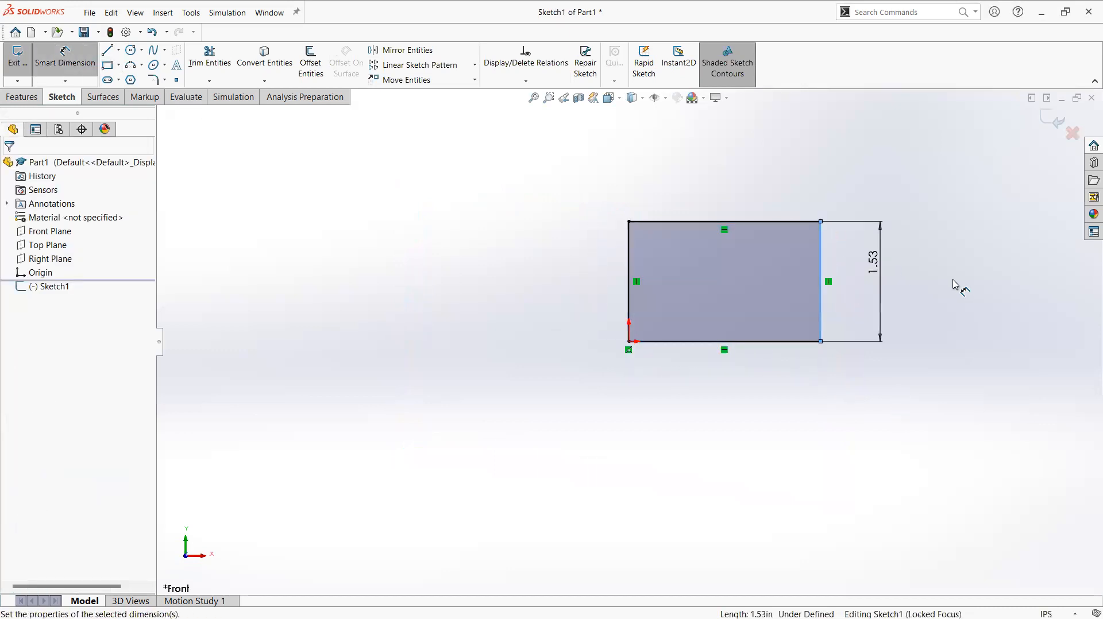
{"action": "type", "text": "5"}
{"action": "key", "text": "Return"}
{"action": "left_click", "coordinate": [764, 222]}
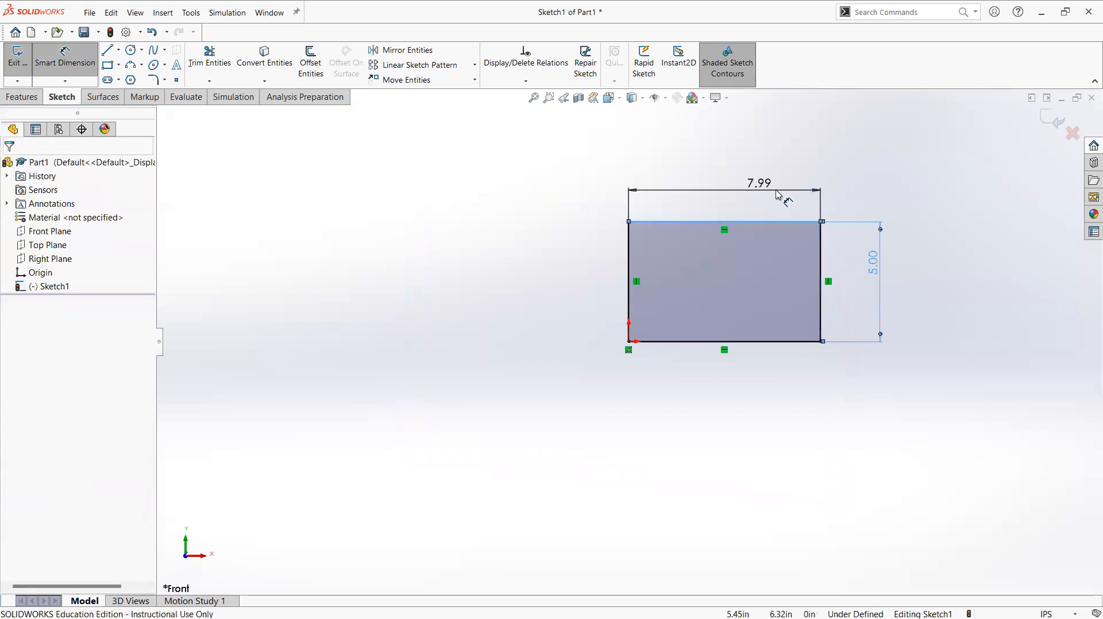
{"action": "left_click", "coordinate": [792, 197]}
{"action": "type", "text": "8"}
{"action": "key", "text": "Return"}
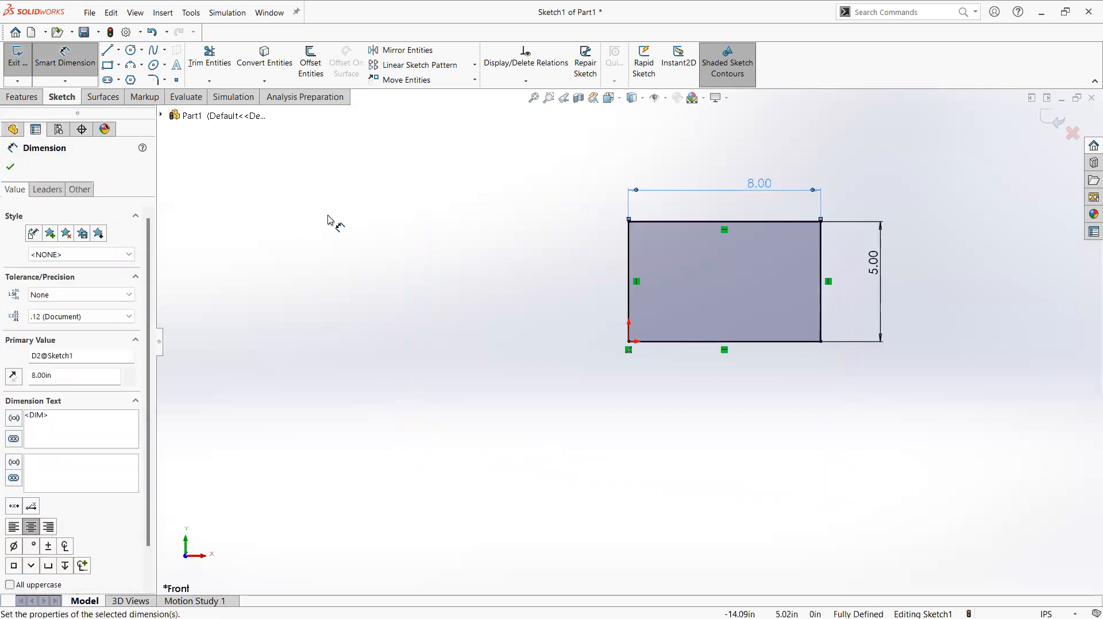
Extrude the rectangle to a blind depth of 0.10 in
{"action": "key", "text": "Escape"}
{"action": "left_click", "coordinate": [23, 96]}
{"action": "left_click", "coordinate": [25, 63]}
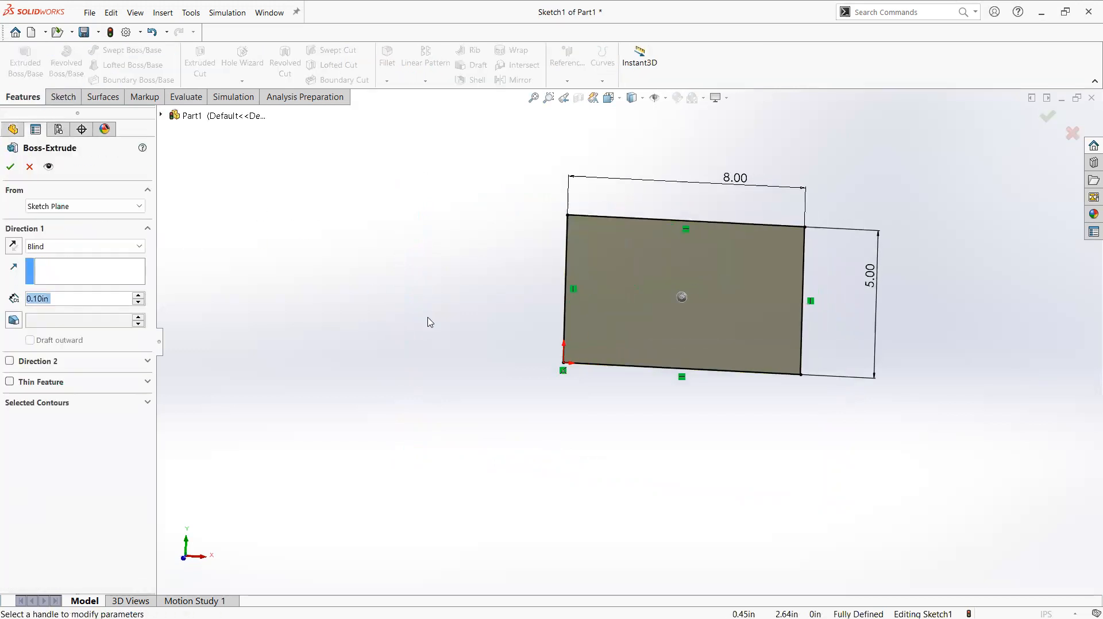
{"action": "key", "text": "Return"}
{"action": "middle_click_drag", "start_coordinate": [552, 462], "coordinate": [578, 291]}
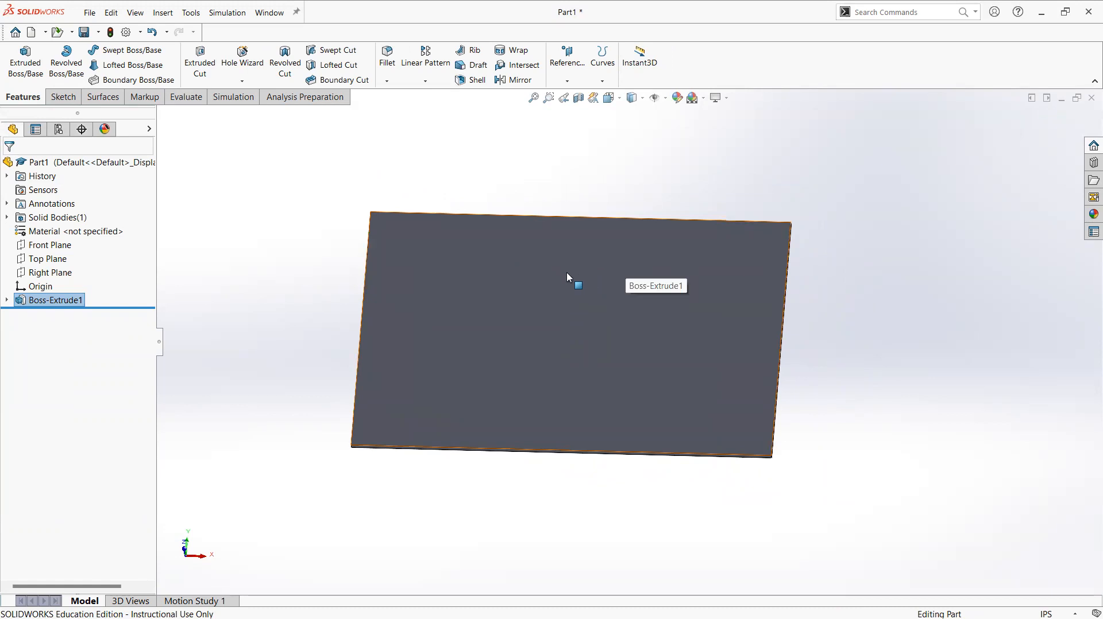
{"action": "middle_click_drag", "start_coordinate": [574, 207], "coordinate": [538, 324]}
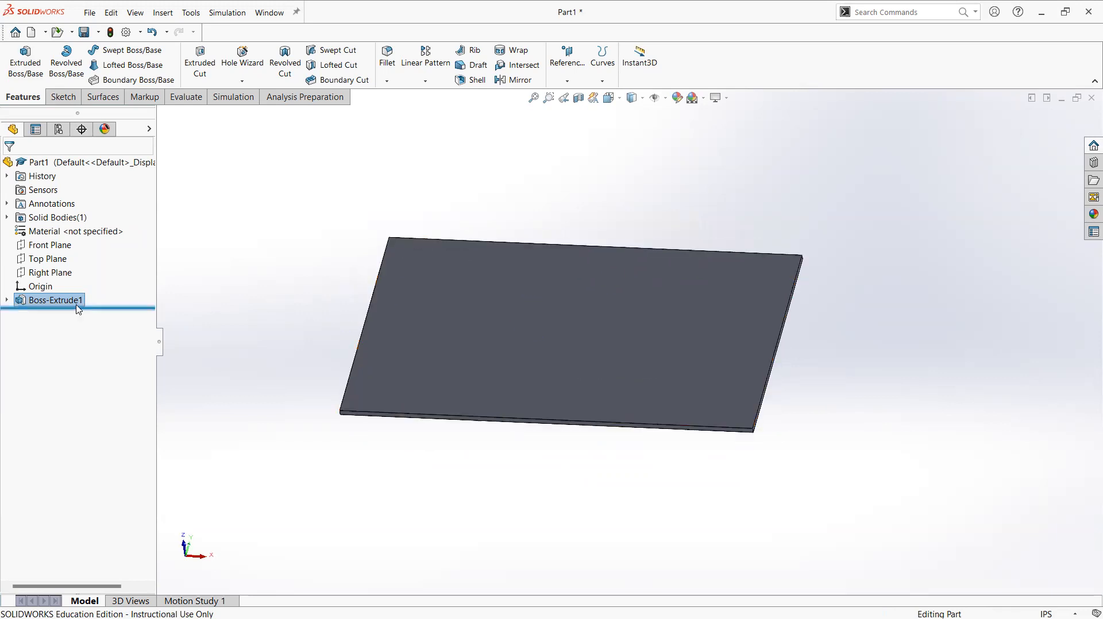
Delete the extruded plate and its rectangle sketch from the part
{"action": "right_click", "coordinate": [55, 301]}
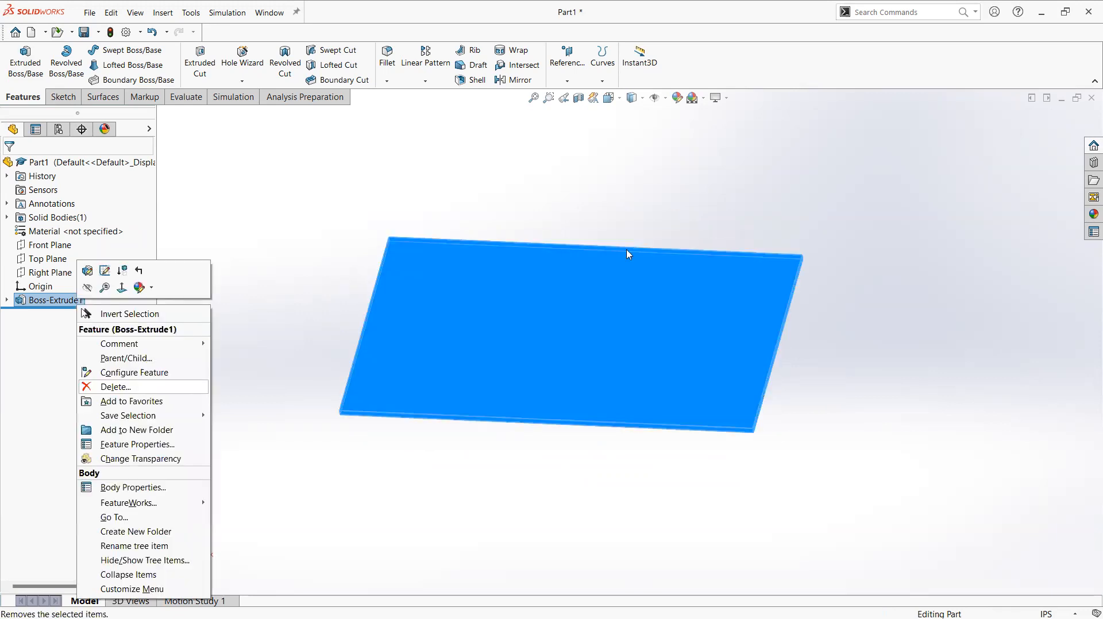
{"action": "key", "text": "Delete"}
{"action": "left_click", "coordinate": [73, 287]}
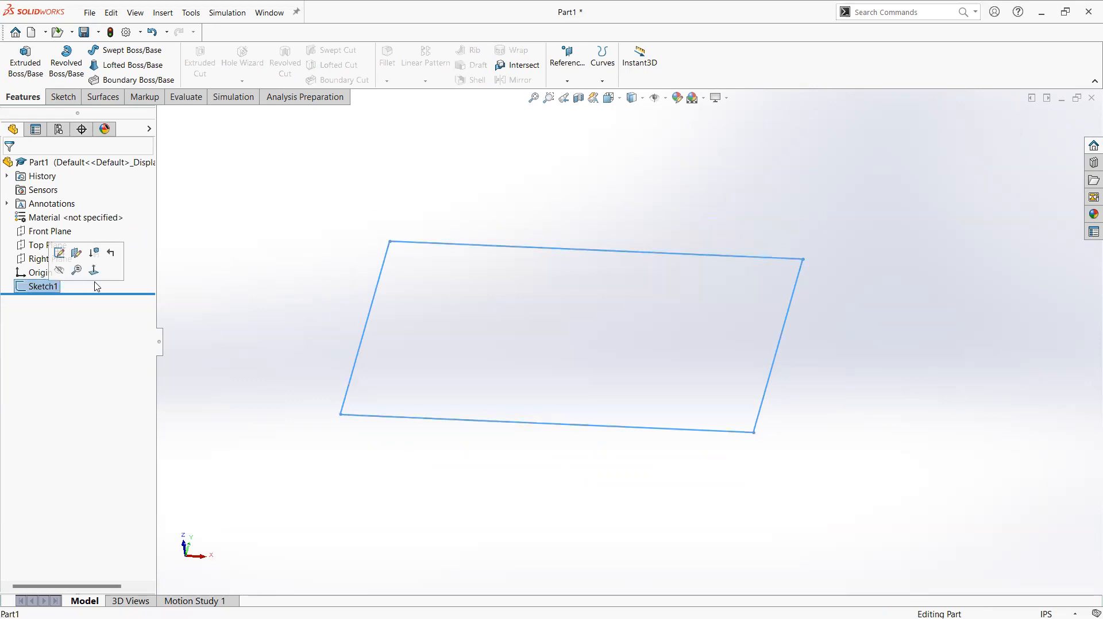
{"action": "right_click", "coordinate": [50, 287]}
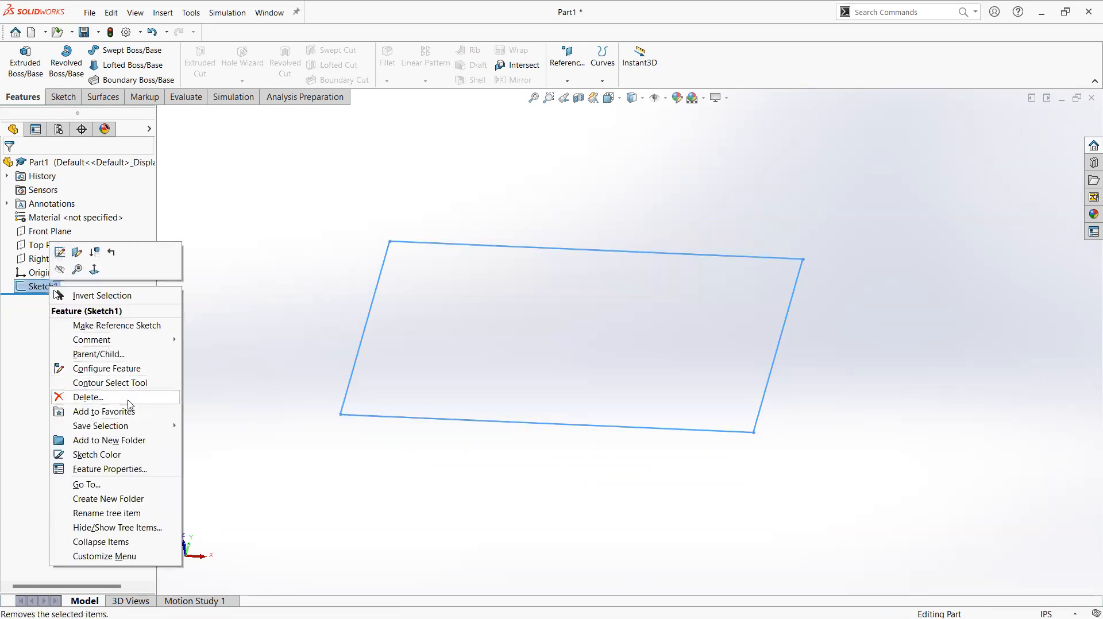
{"action": "key", "text": "Delete"}
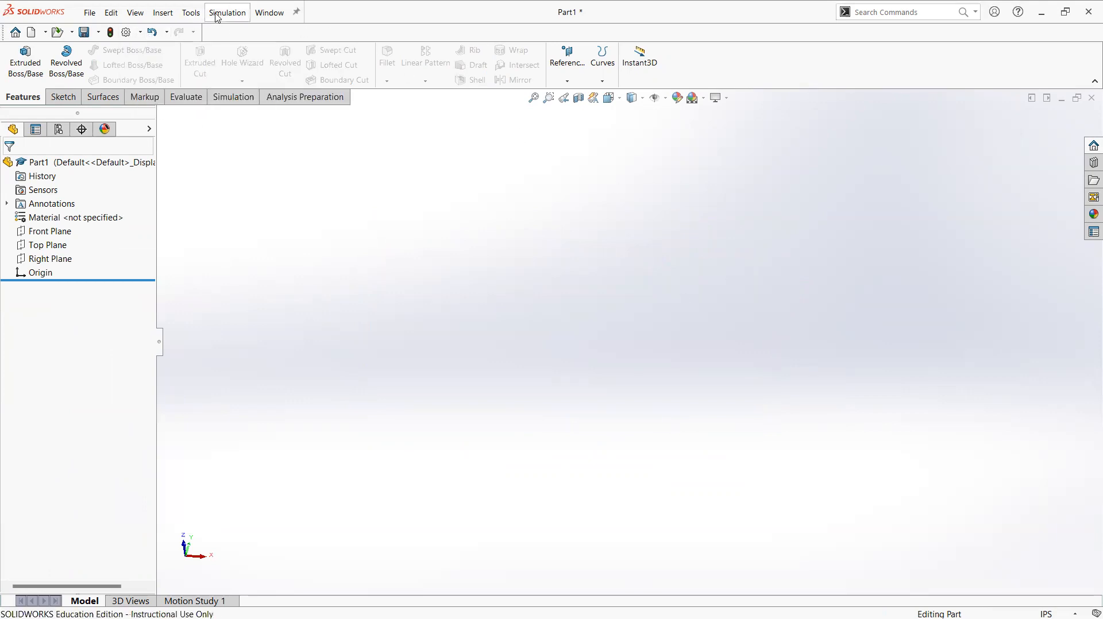
{"action": "left_click", "coordinate": [198, 17]}
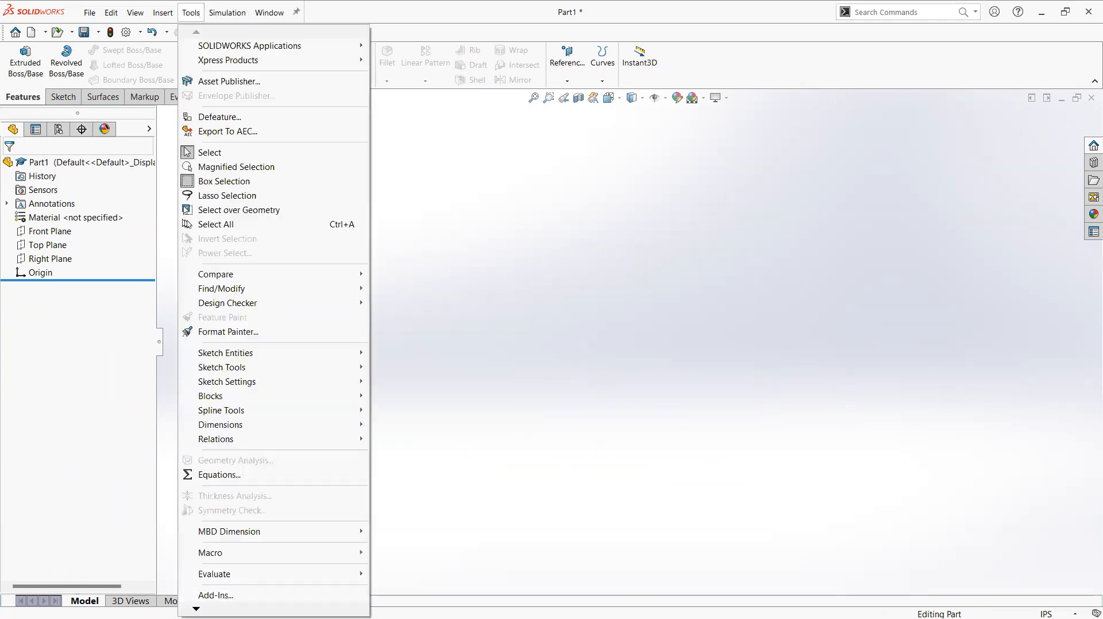
{"action": "scroll", "coordinate": [225, 574], "scroll_direction": "down", "scroll_amount": 4}
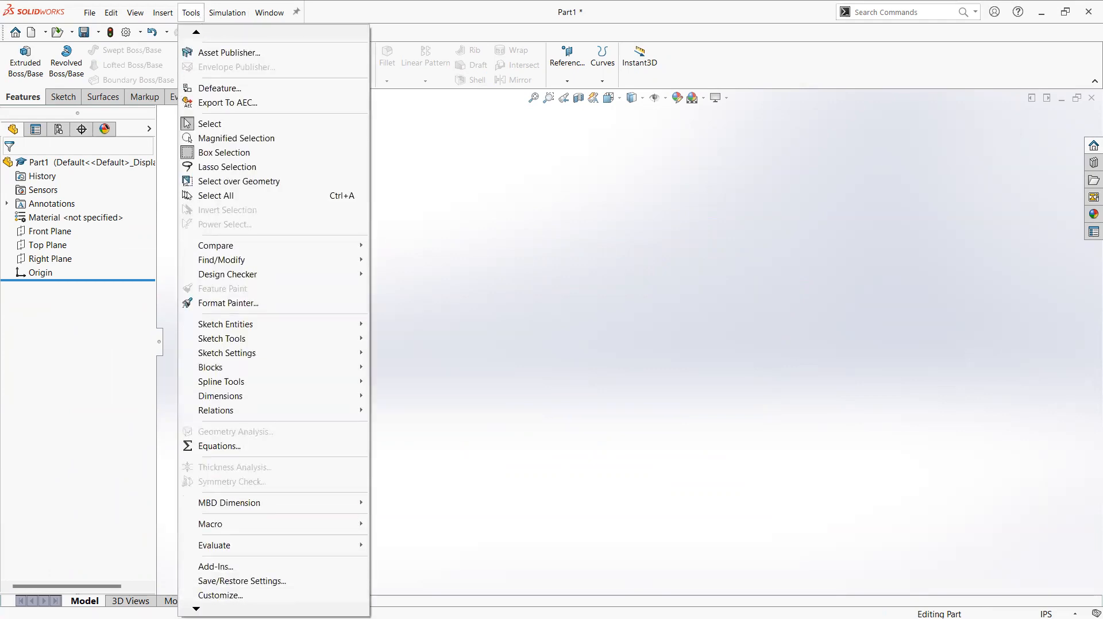
{"action": "left_click", "coordinate": [563, 363]}
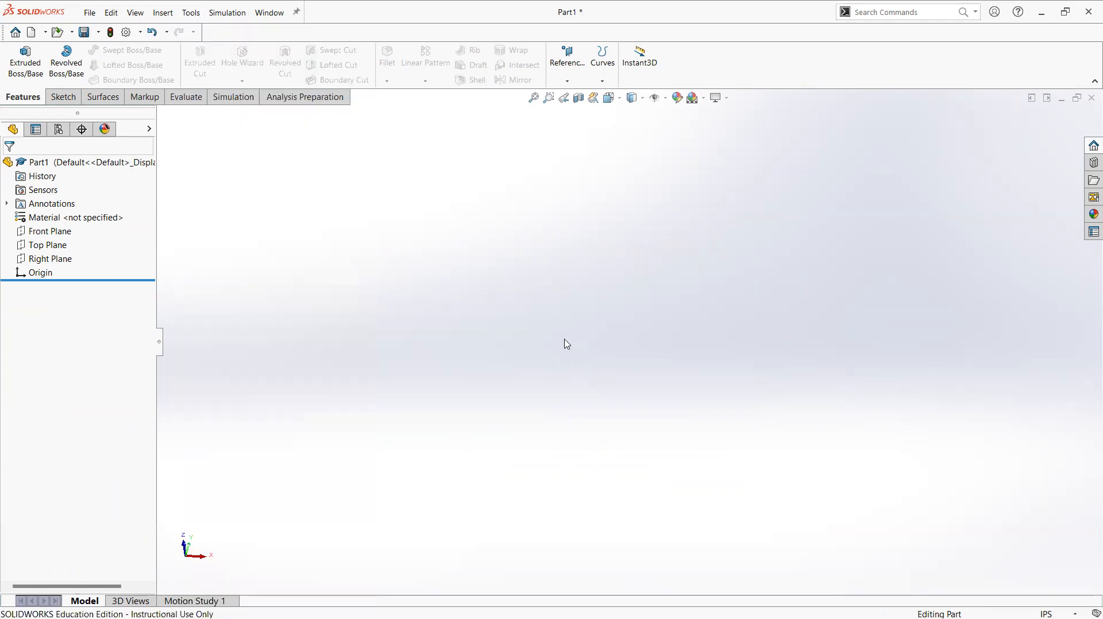
{"action": "left_click", "coordinate": [628, 230]}
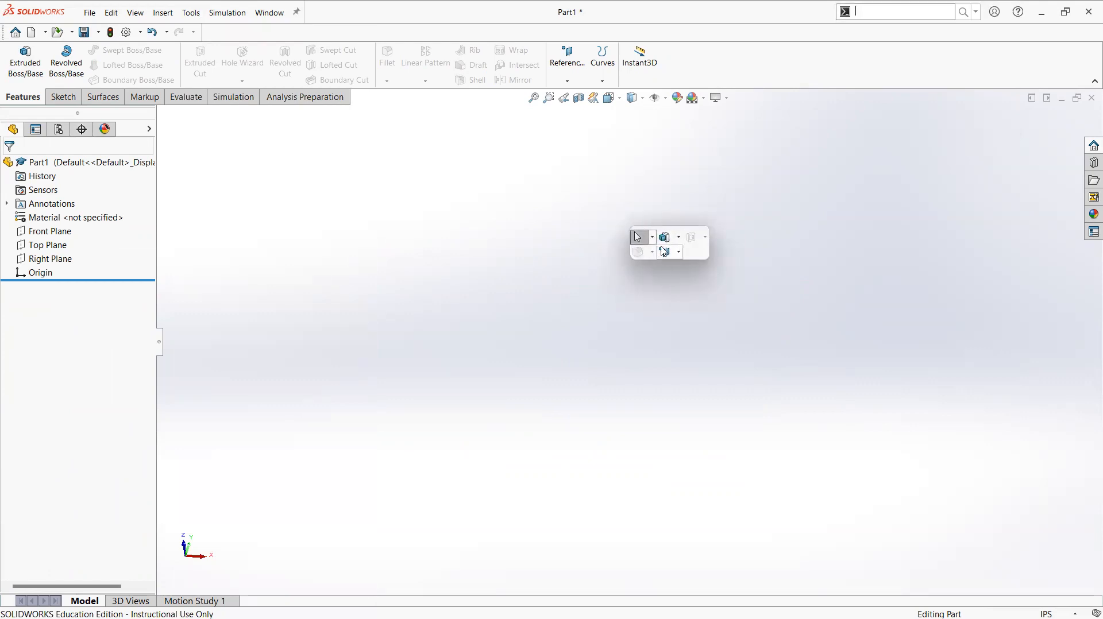
{"action": "type", "text": "asdfasdfoi"}
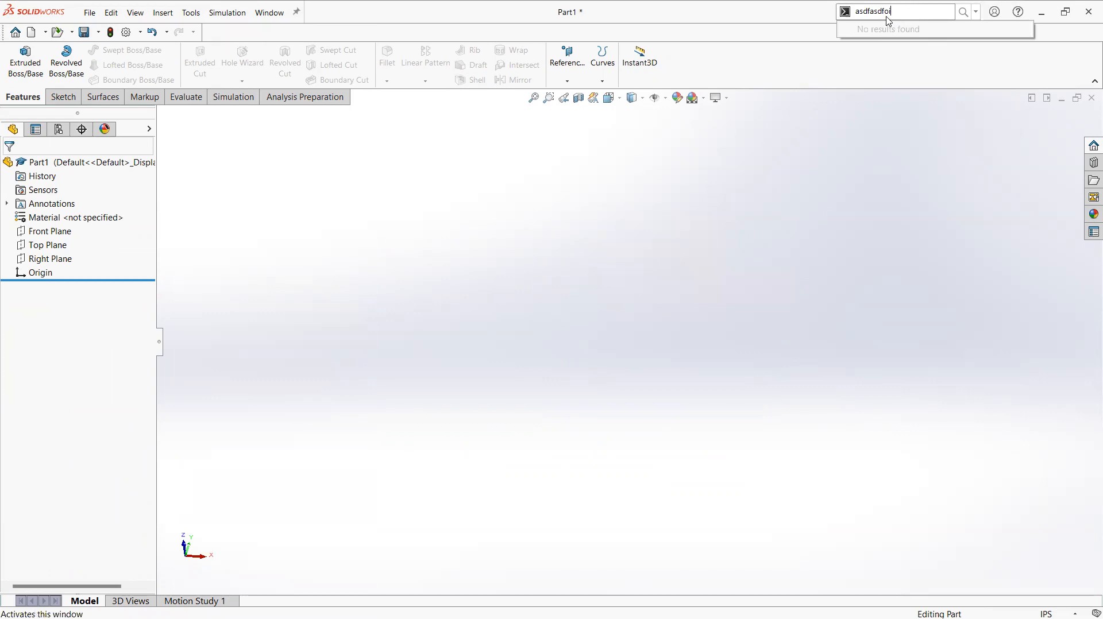
{"action": "double_click", "coordinate": [867, 17]}
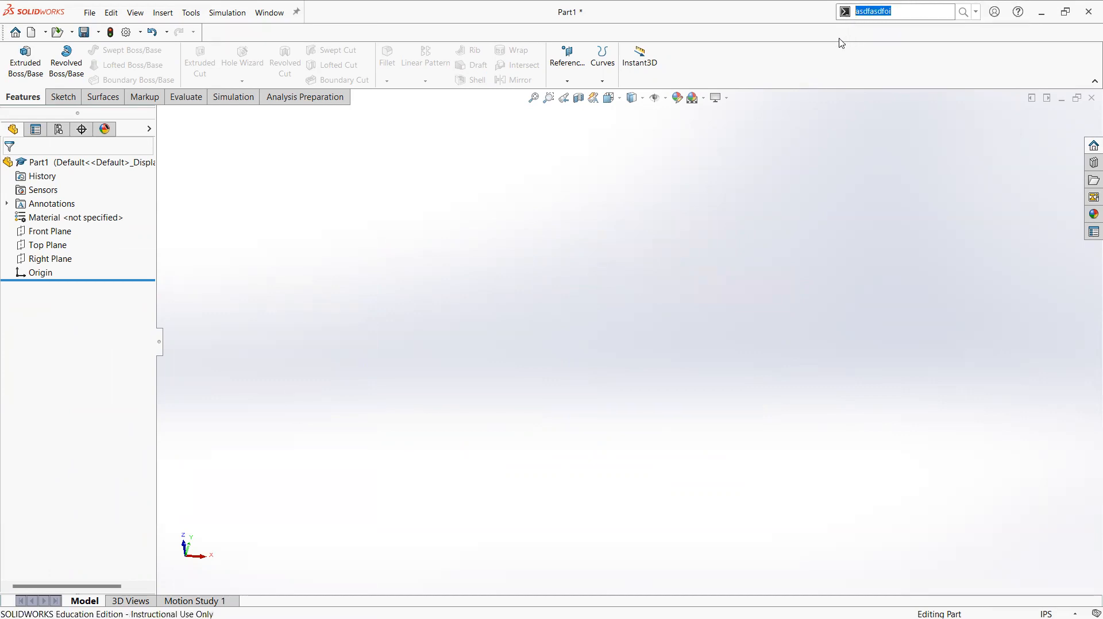
{"action": "left_click", "coordinate": [816, 161]}
{"action": "double_click", "coordinate": [890, 9]}
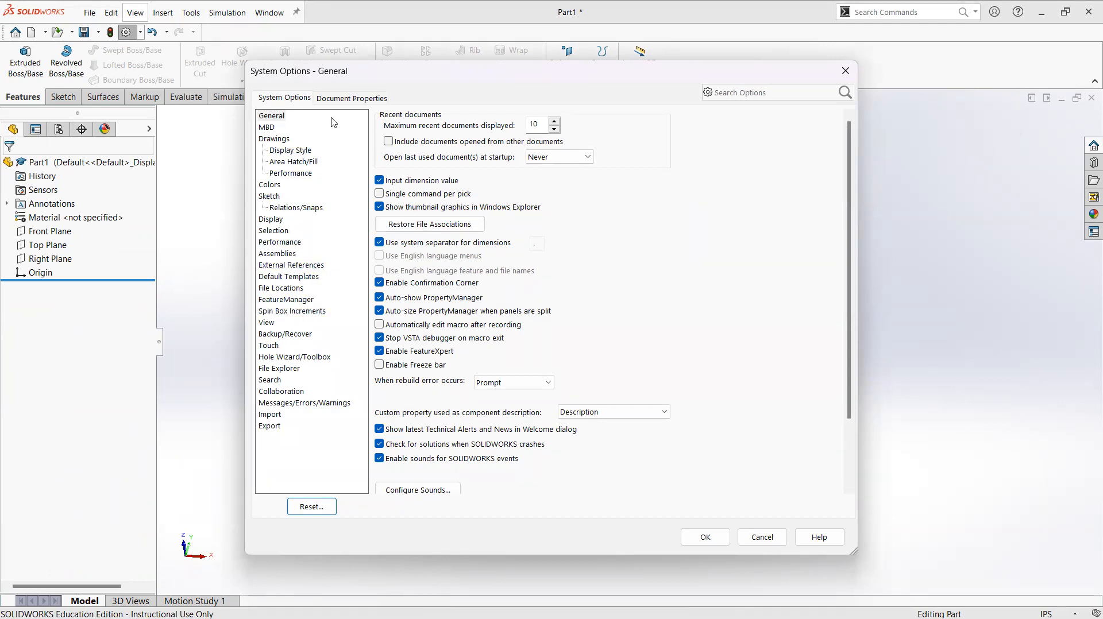
Turn off on-screen numeric input on entity creation in the Sketch system options and apply the change
{"action": "left_click", "coordinate": [339, 100]}
{"action": "left_click", "coordinate": [296, 101]}
{"action": "left_click", "coordinate": [272, 116]}
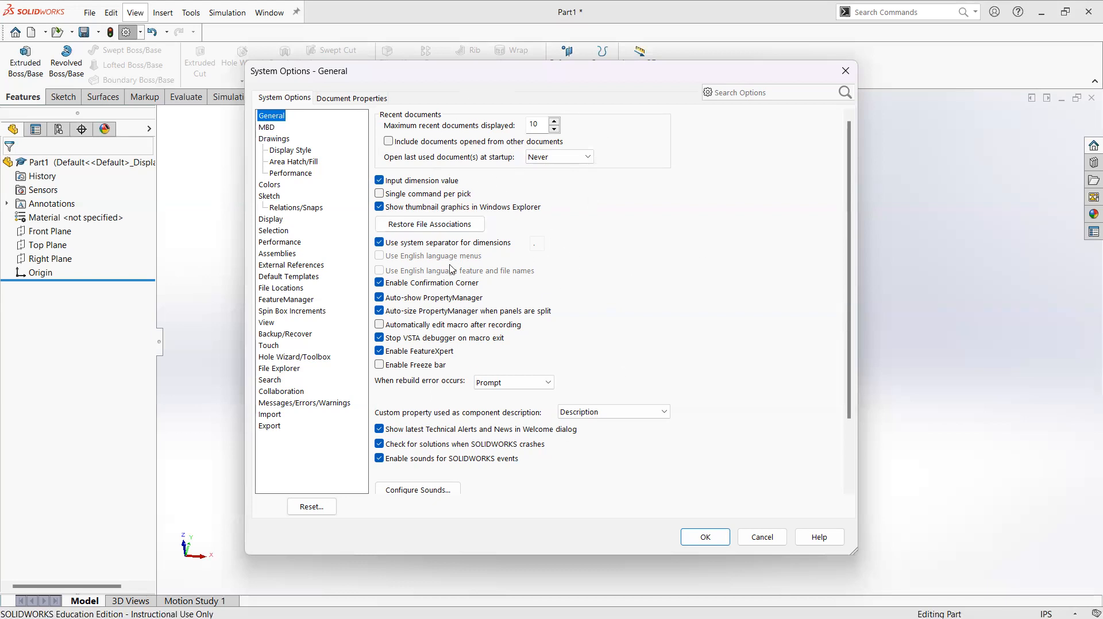
{"action": "left_click", "coordinate": [274, 139]}
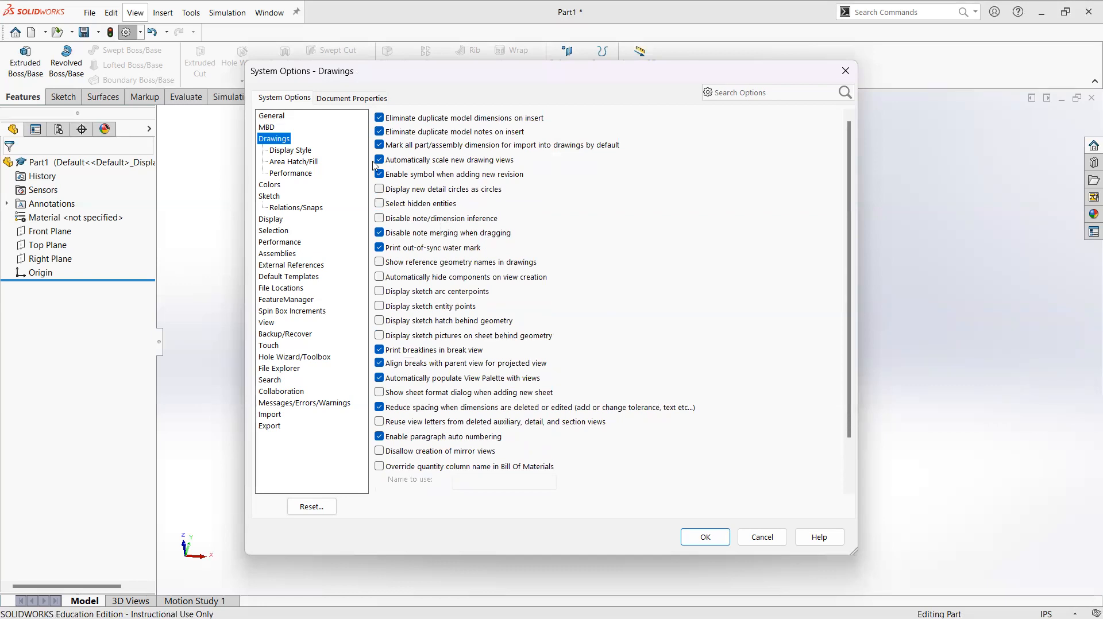
{"action": "left_click", "coordinate": [270, 196]}
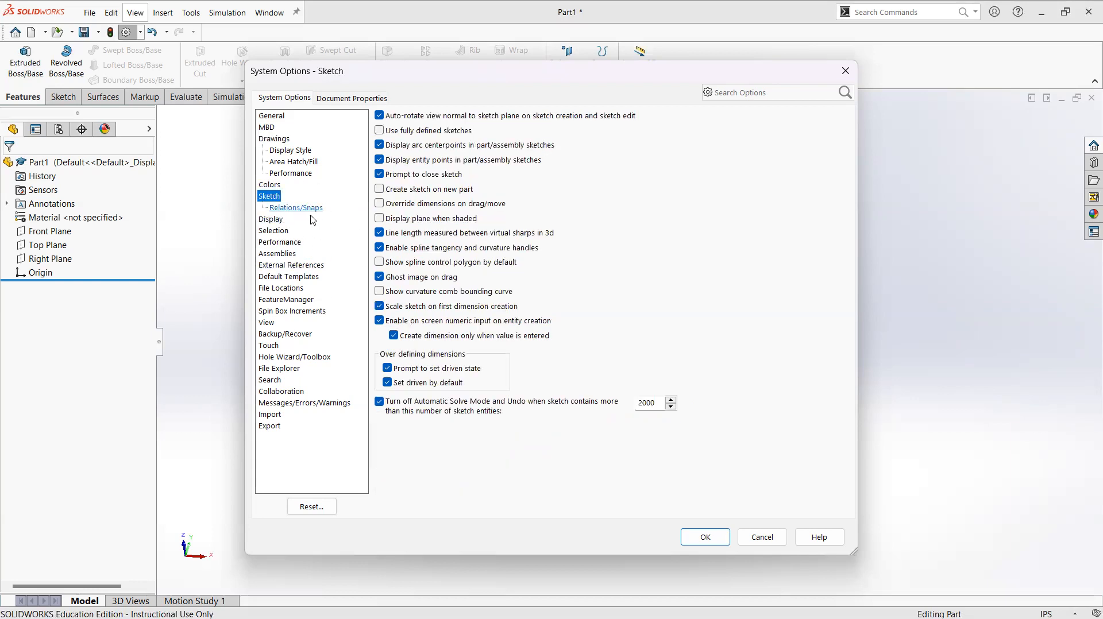
{"action": "left_click", "coordinate": [380, 321]}
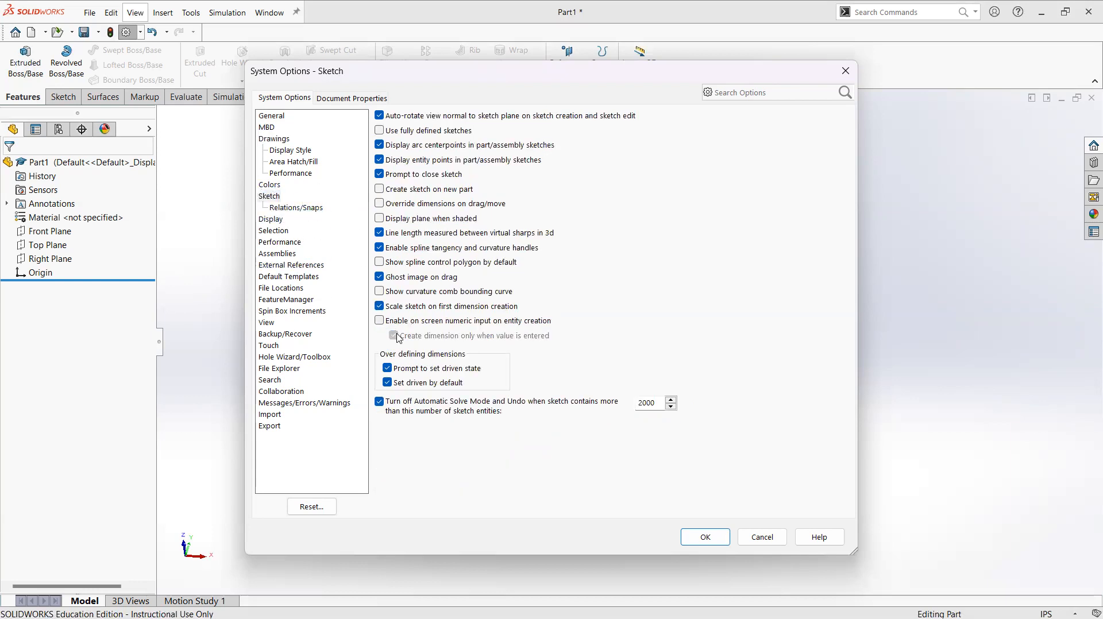
{"action": "left_click", "coordinate": [380, 322]}
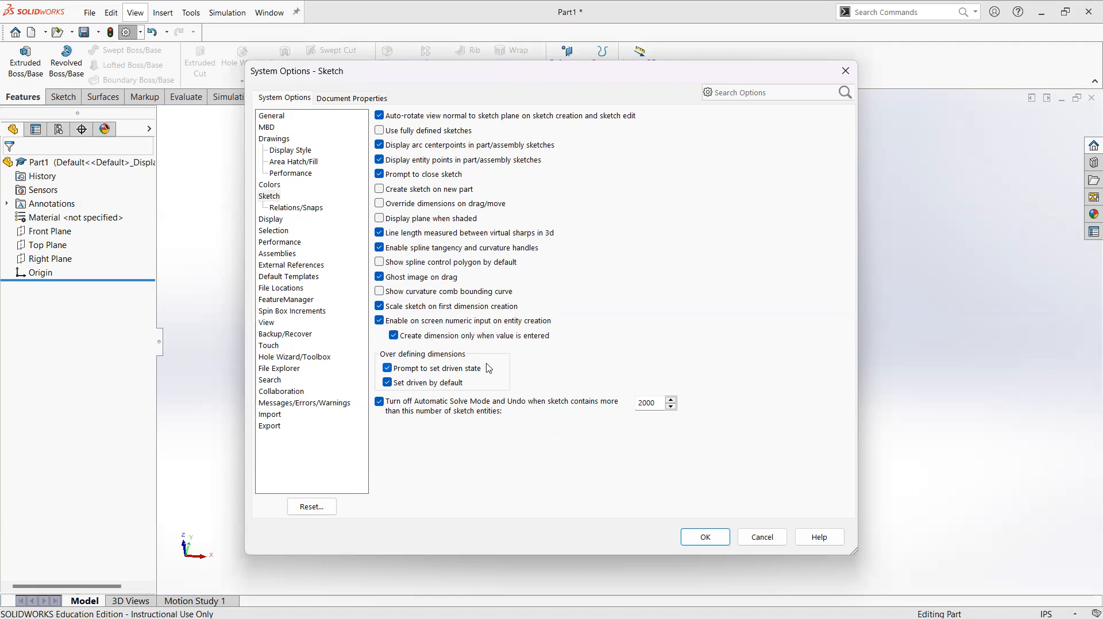
{"action": "left_click", "coordinate": [380, 322]}
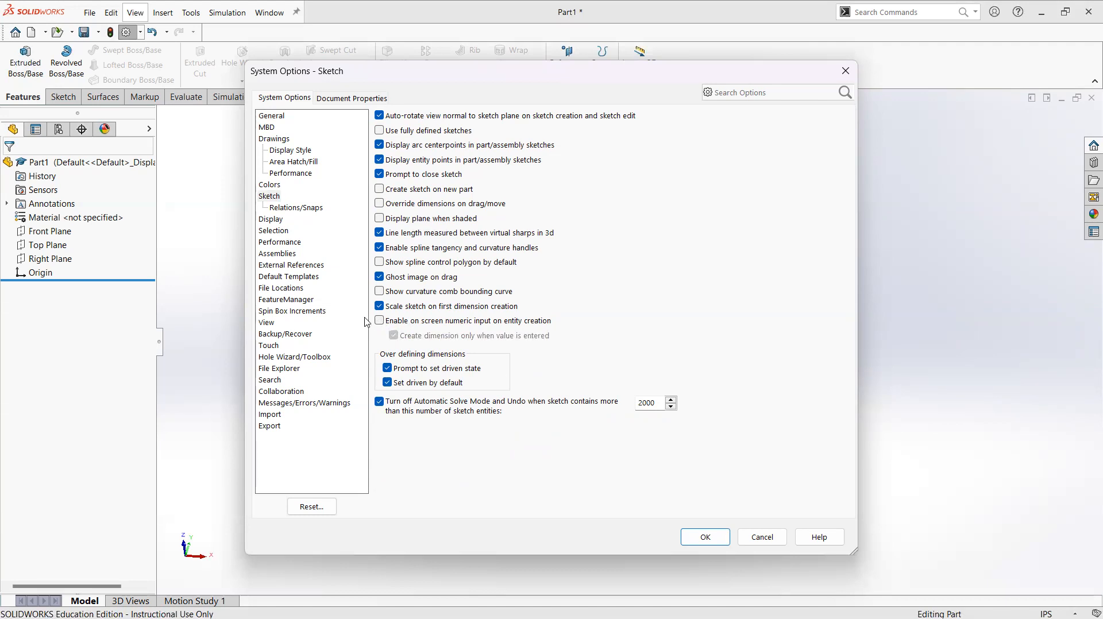
{"action": "key", "text": "Return"}
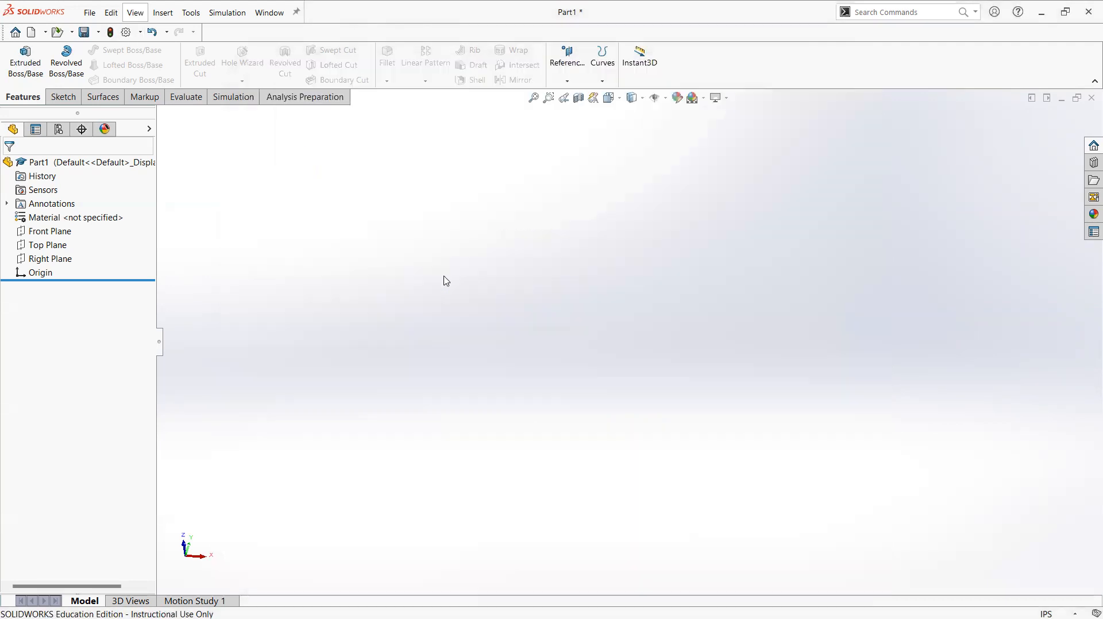
Sketch a circle centred on the origin on the Front Plane, with a radius of about 3.89 in
{"action": "left_click", "coordinate": [488, 271]}
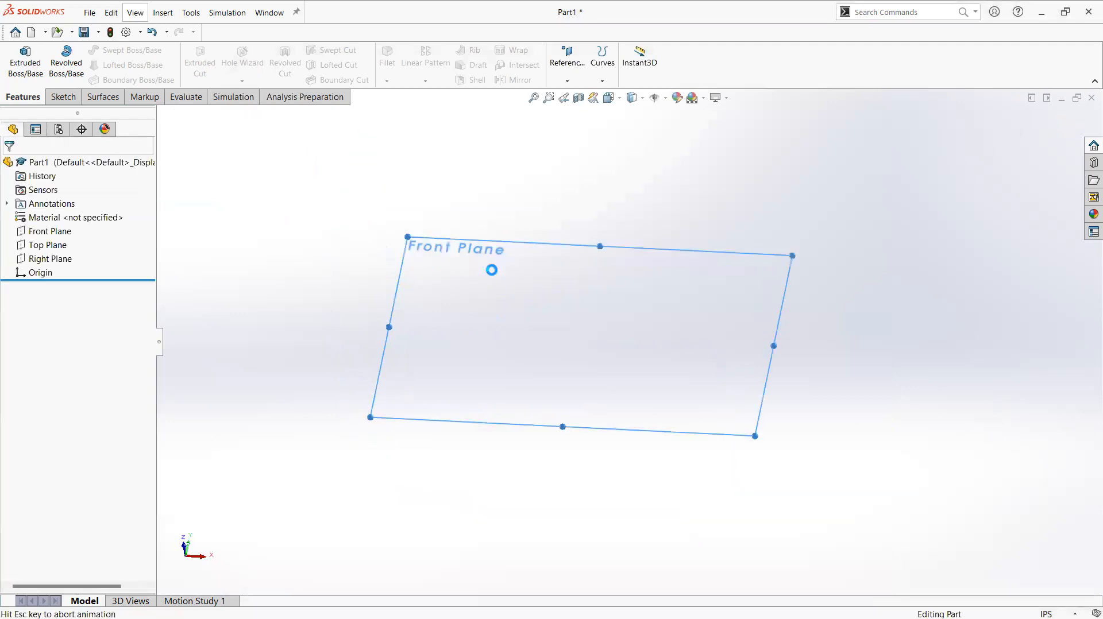
{"action": "key", "text": "c"}
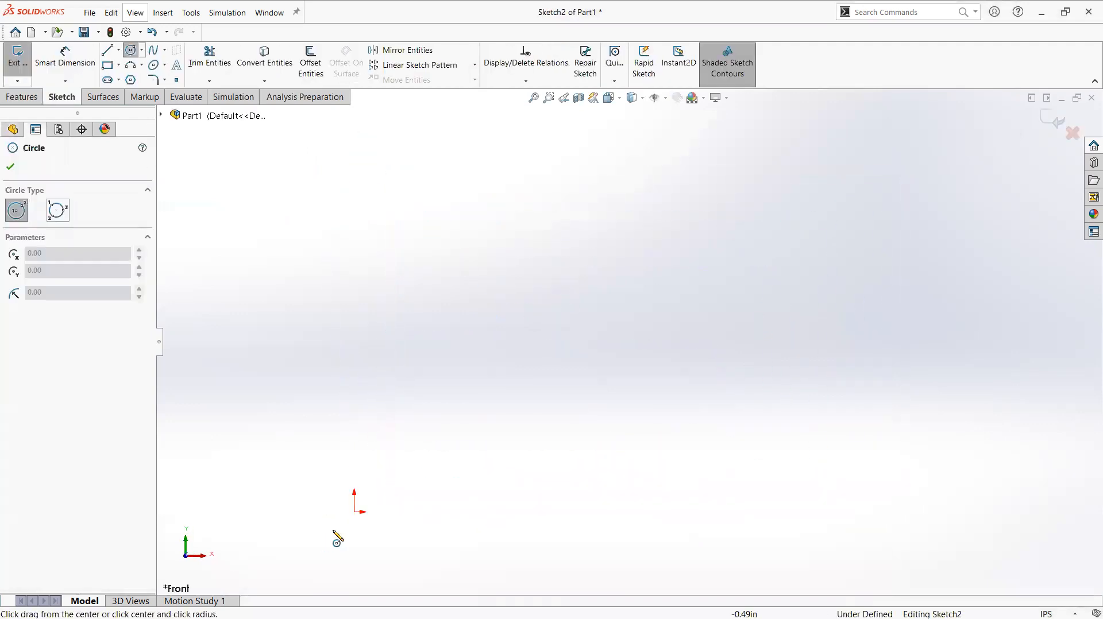
{"action": "left_click", "coordinate": [354, 511]}
{"action": "left_click", "coordinate": [598, 361]}
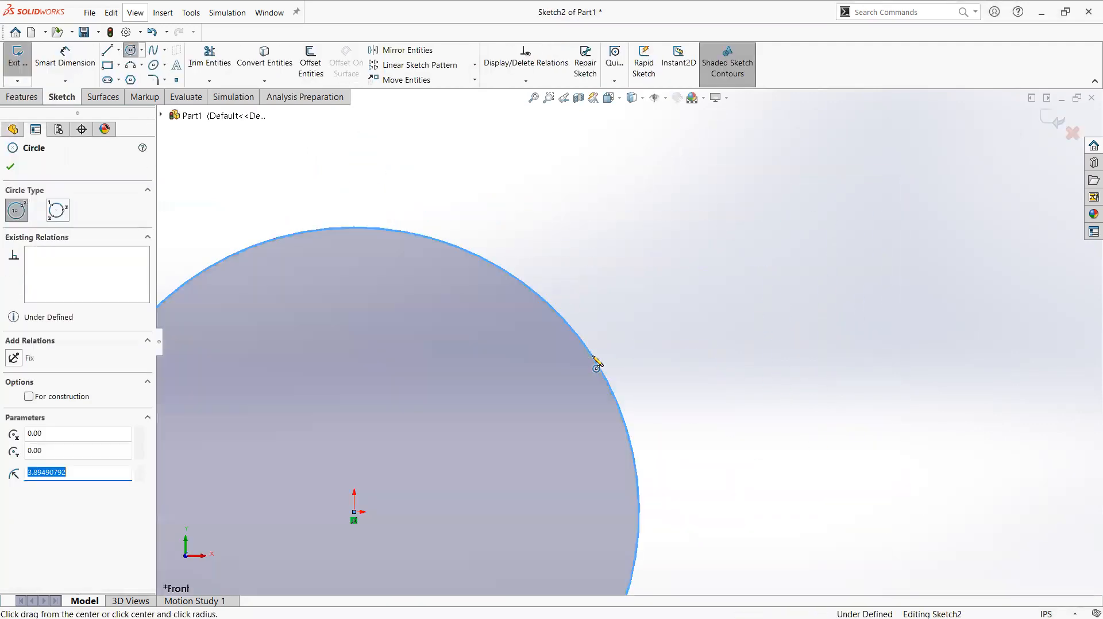
{"action": "middle_click_drag", "start_coordinate": [610, 352], "coordinate": [704, 296], "text": "ctrl"}
{"action": "scroll", "coordinate": [776, 251], "scroll_direction": "down", "scroll_amount": 2}
{"action": "scroll", "coordinate": [776, 252], "scroll_direction": "up", "scroll_amount": 2}
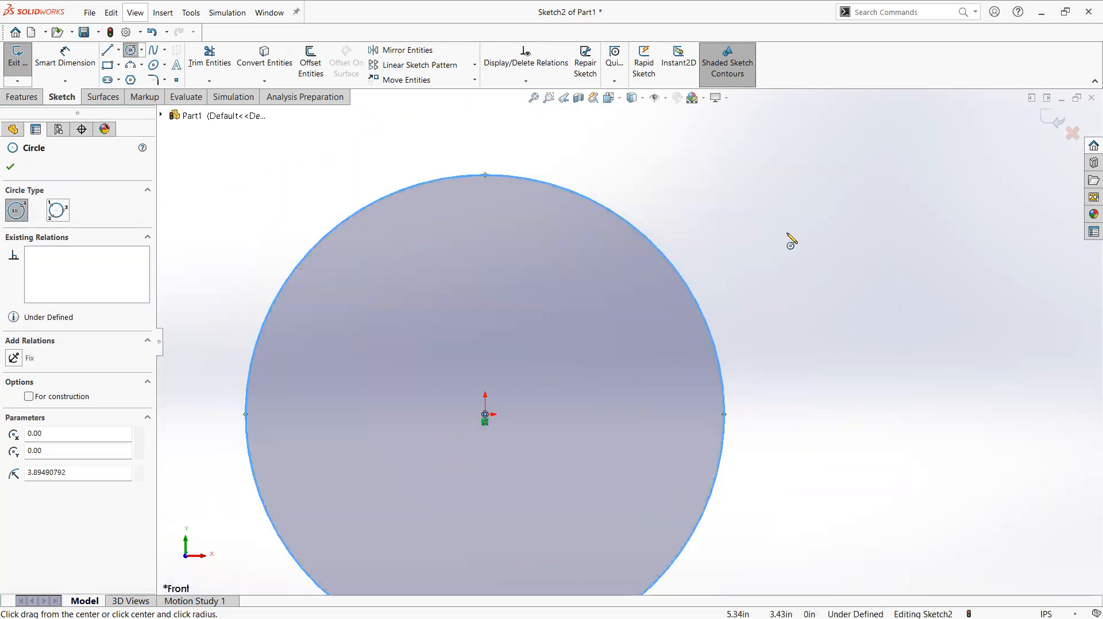
{"action": "middle_click_drag", "start_coordinate": [697, 345], "coordinate": [719, 332], "text": "ctrl"}
{"action": "left_click", "coordinate": [867, 278]}
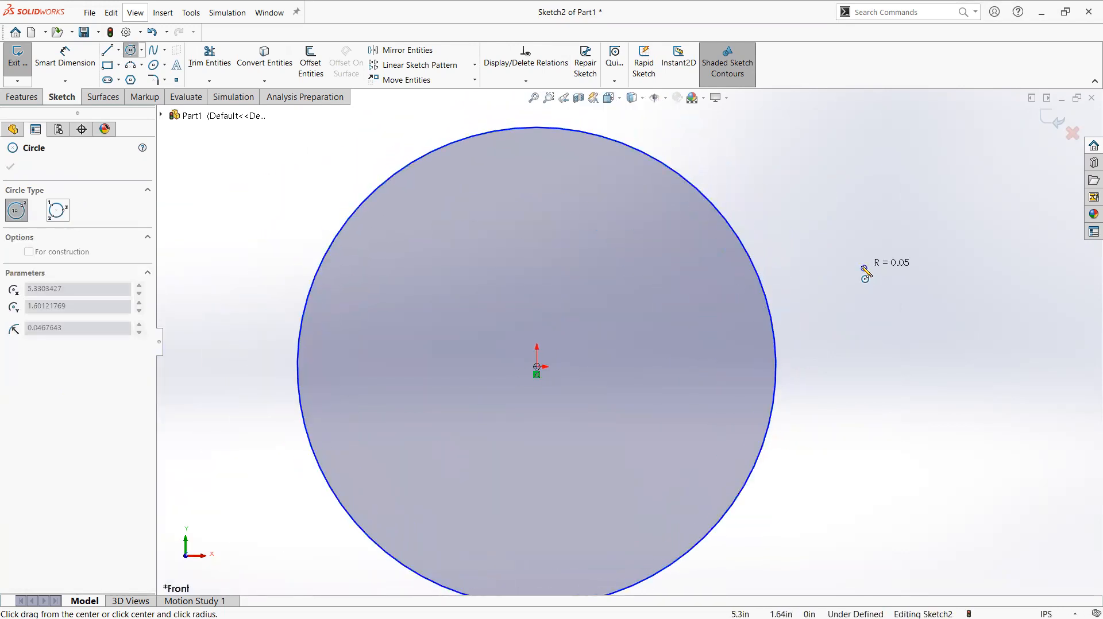
{"action": "key", "text": "Escape"}
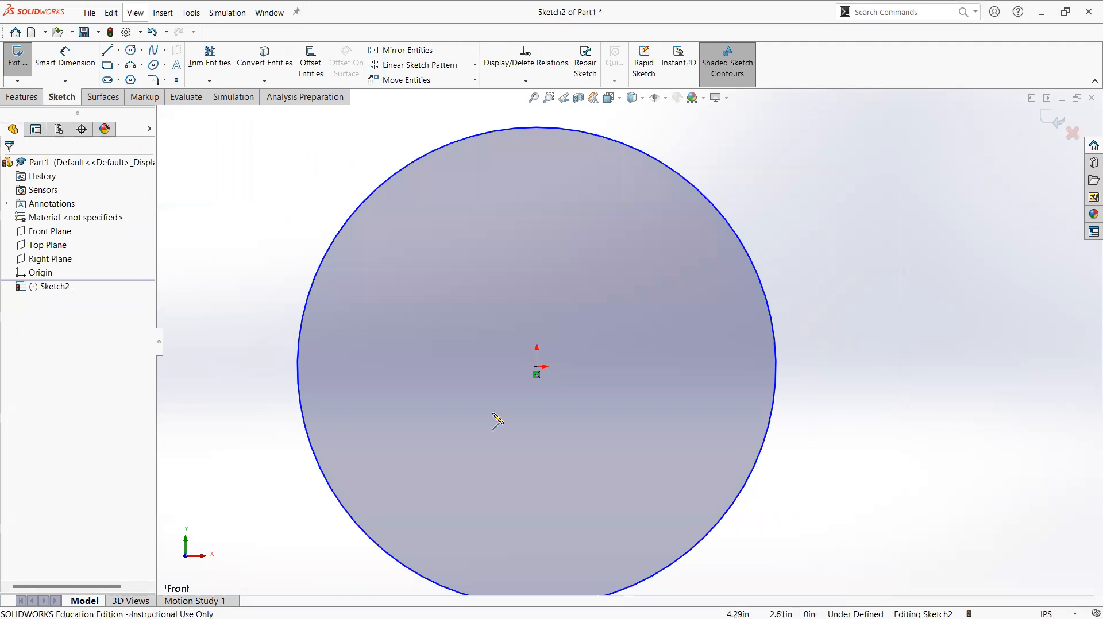
Sketch an angled line about 4.93 in long from the origin up and outward past the circle's edge
{"action": "key", "text": "l"}
{"action": "left_click", "coordinate": [537, 367]}
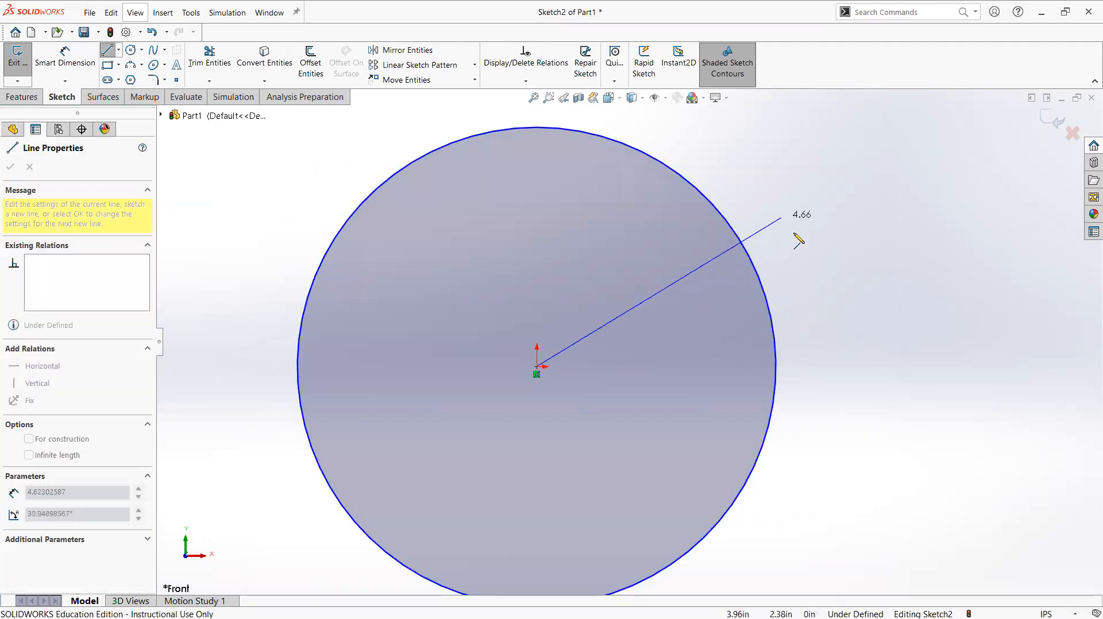
{"action": "left_click", "coordinate": [800, 216]}
{"action": "key", "text": "Escape"}
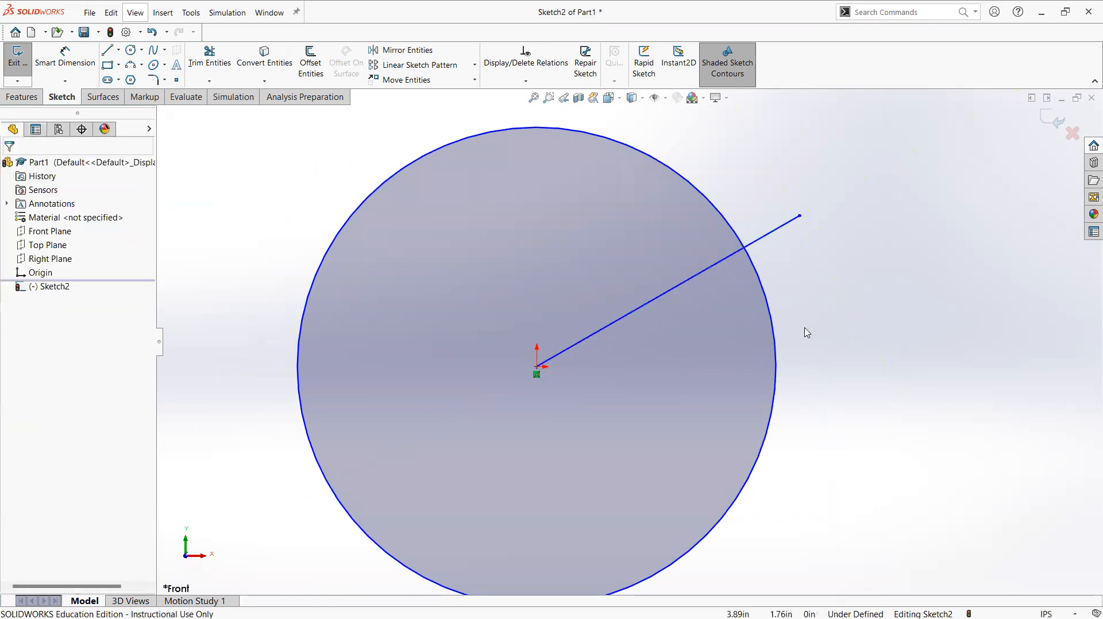
{"action": "left_click", "coordinate": [64, 58]}
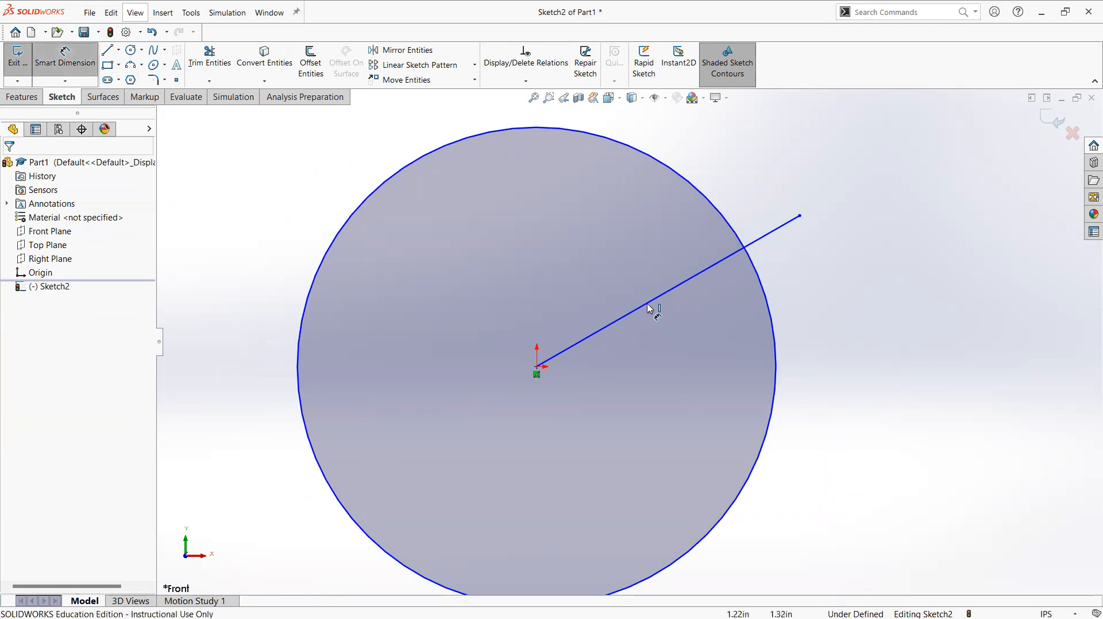
{"action": "left_click", "coordinate": [652, 156]}
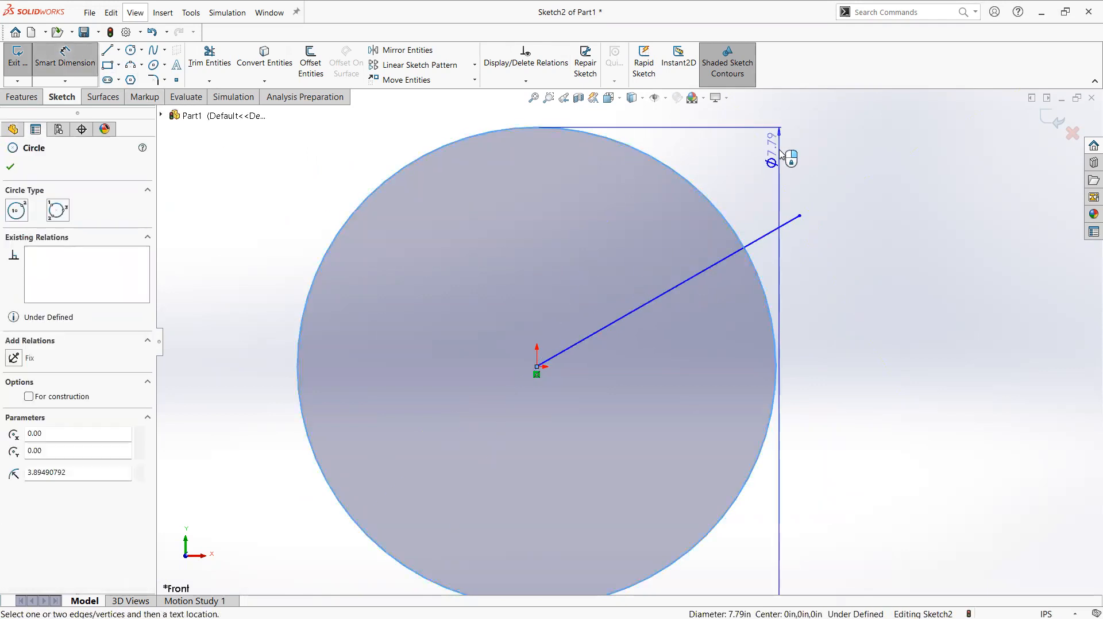
{"action": "key", "text": "Escape"}
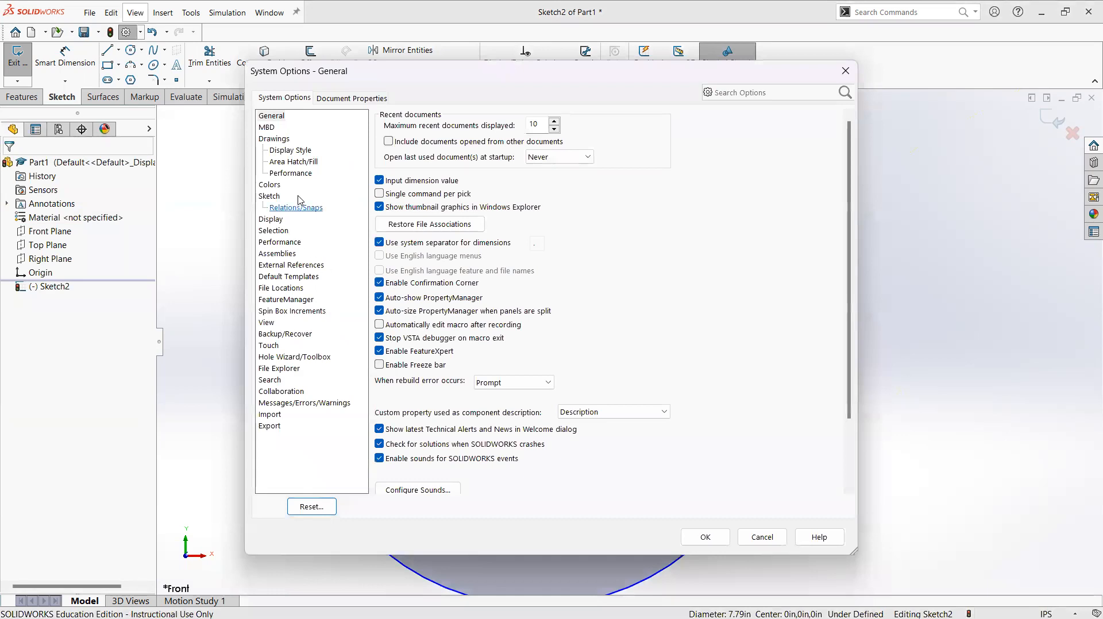
Turn on on-screen numeric input on entity creation in the Sketch system options and apply the change
{"action": "left_click", "coordinate": [299, 198]}
{"action": "left_click", "coordinate": [379, 321]}
{"action": "left_click", "coordinate": [705, 538]}
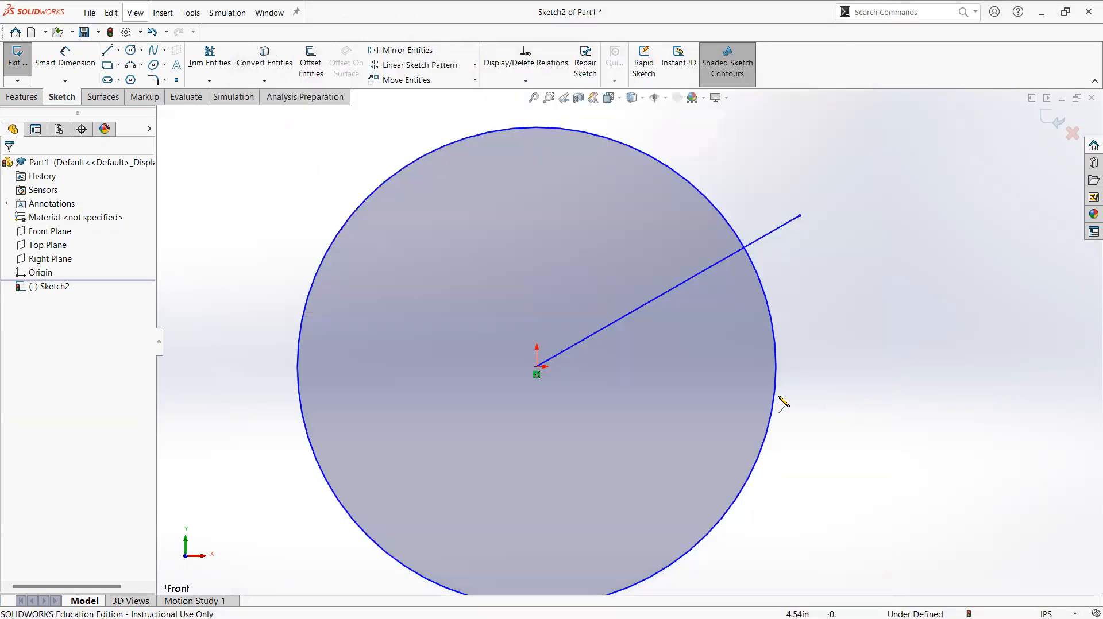
Sketch a corner rectangle 3 in high and 2 in wide from the origin, up and to the left inside the circle
{"action": "key", "text": "r"}
{"action": "left_click", "coordinate": [536, 367]}
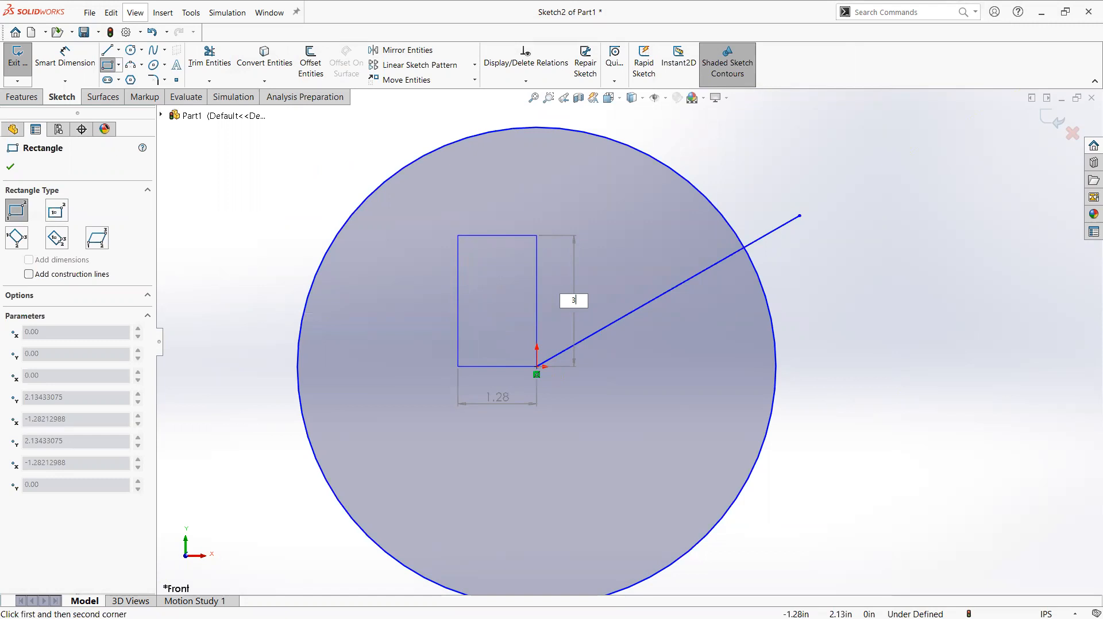
{"action": "key", "text": "Tab"}
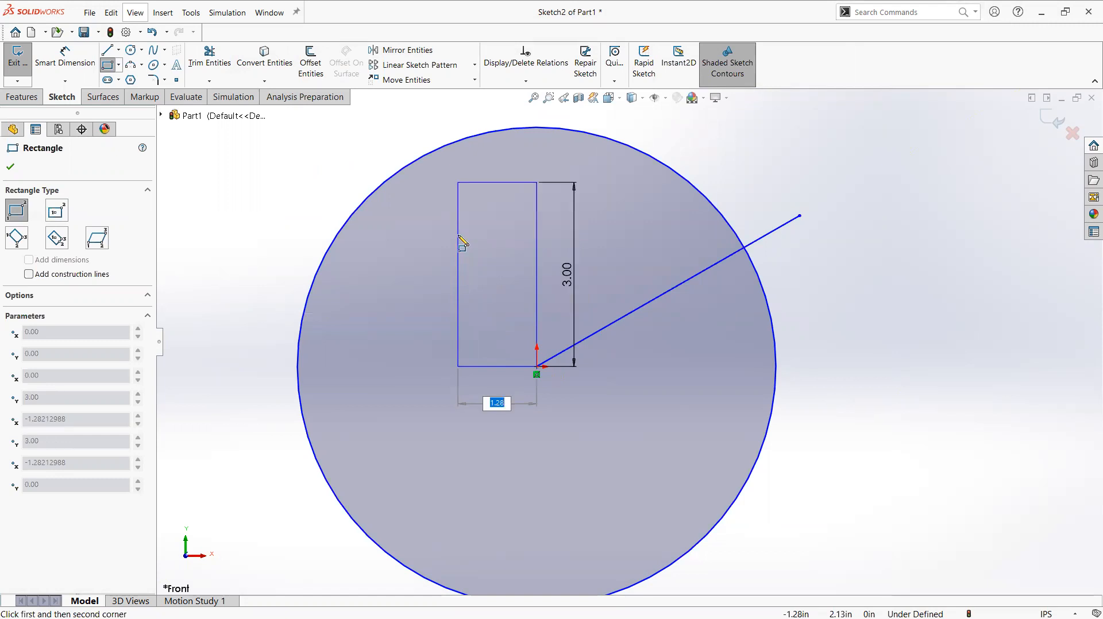
{"action": "type", "text": "2"}
{"action": "key", "text": "Return"}
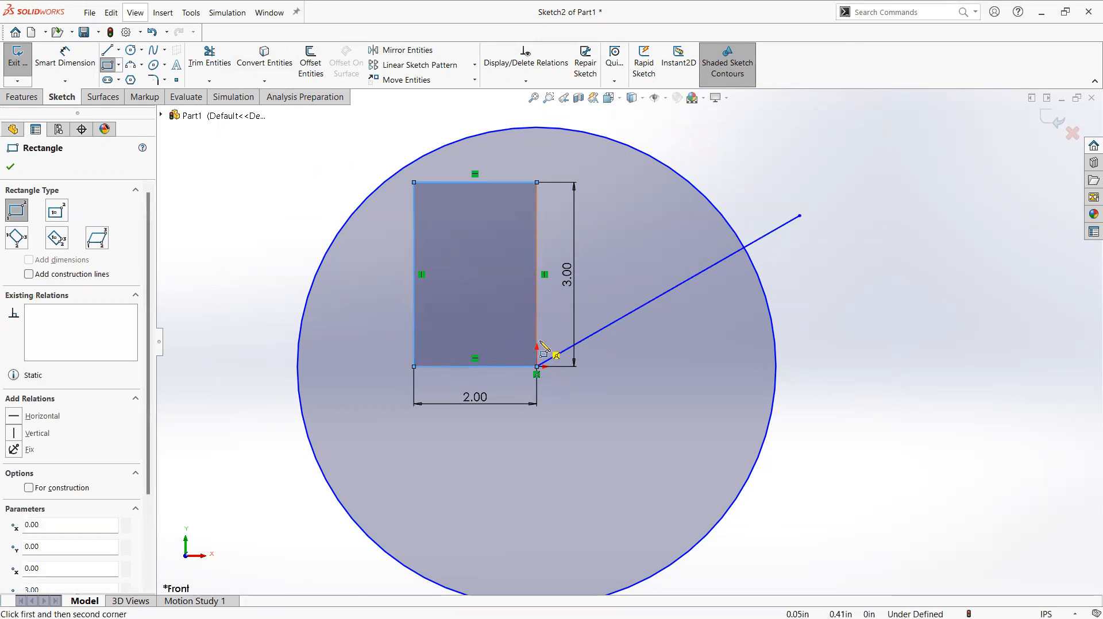
{"action": "key", "text": "Escape"}
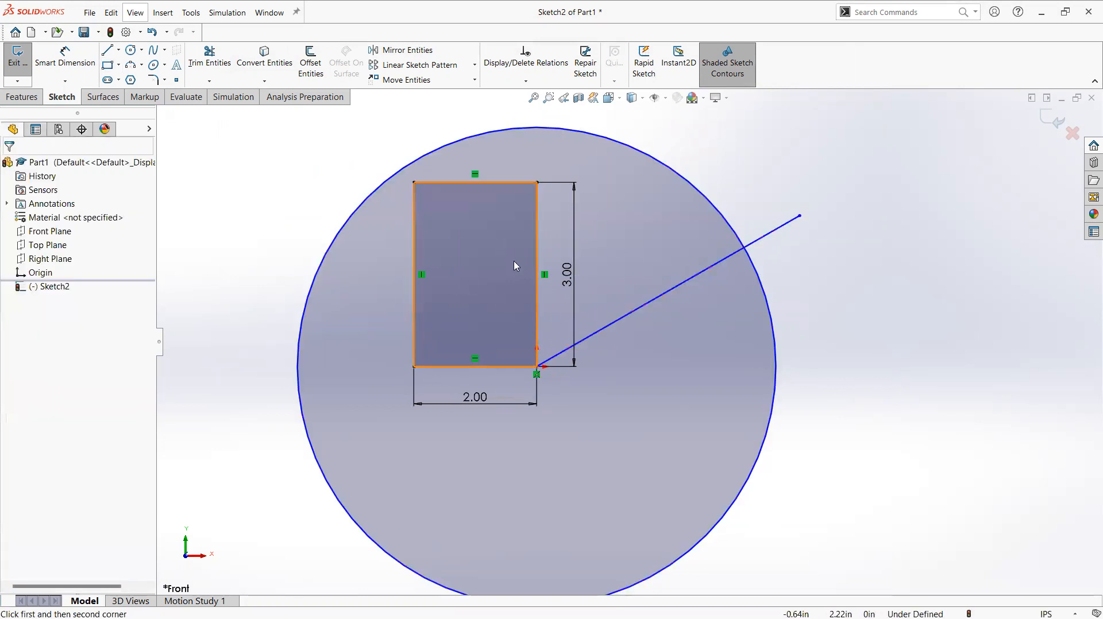
Review the Sketch, View, Performance, File Locations and File Explorer system options and the document's Drafting Standard settings
{"action": "left_click", "coordinate": [126, 33]}
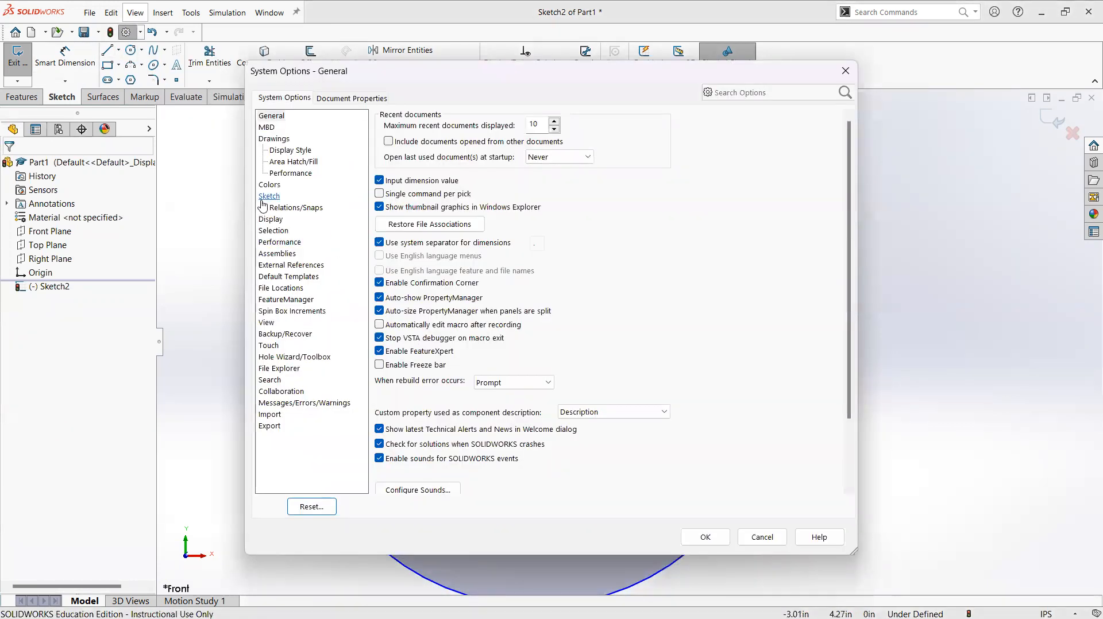
{"action": "left_click", "coordinate": [271, 196]}
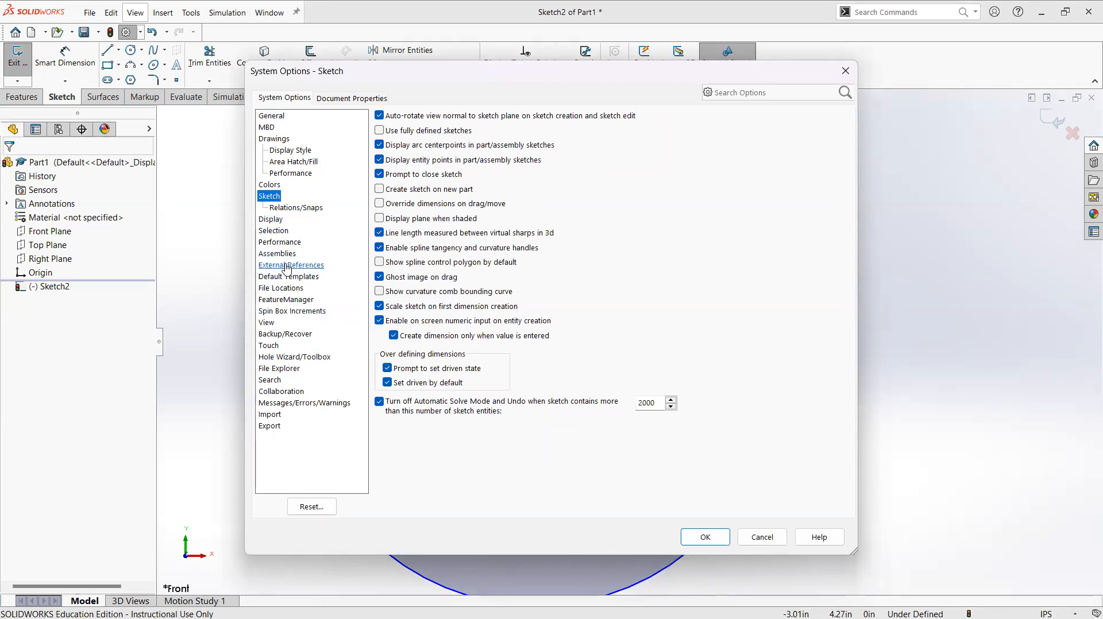
{"action": "left_click", "coordinate": [267, 322]}
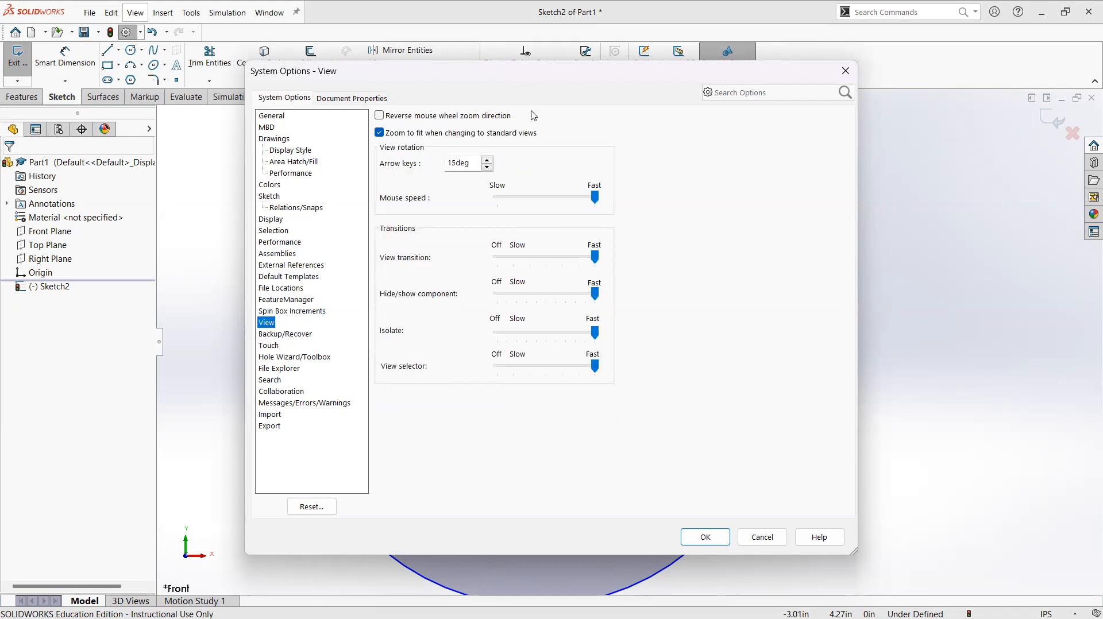
{"action": "left_click", "coordinate": [282, 243]}
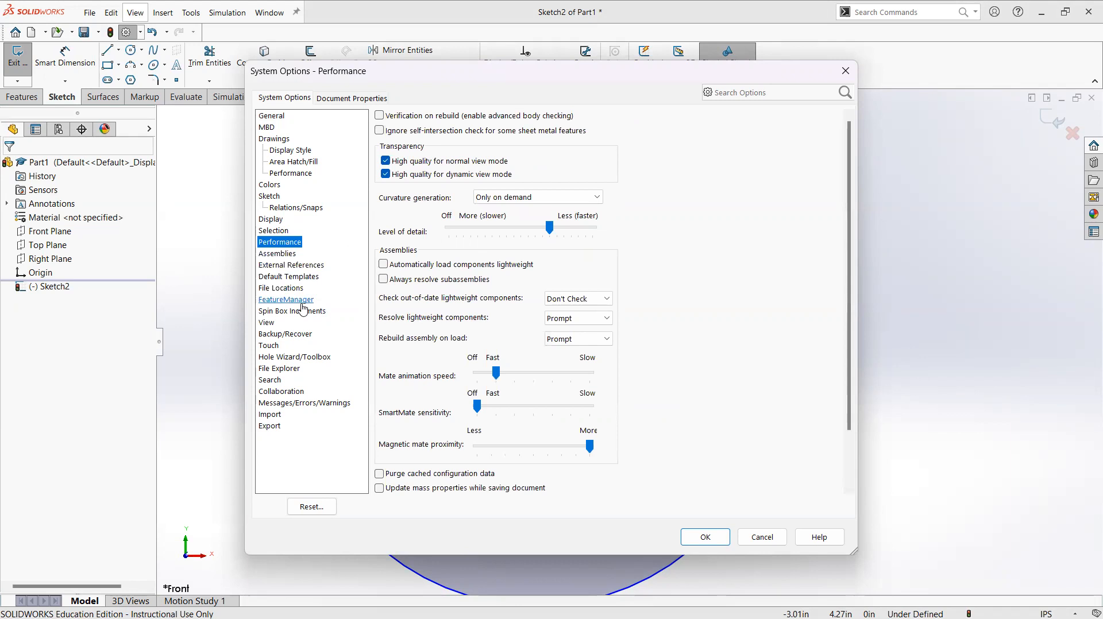
{"action": "left_click", "coordinate": [294, 288]}
{"action": "left_click", "coordinate": [292, 368]}
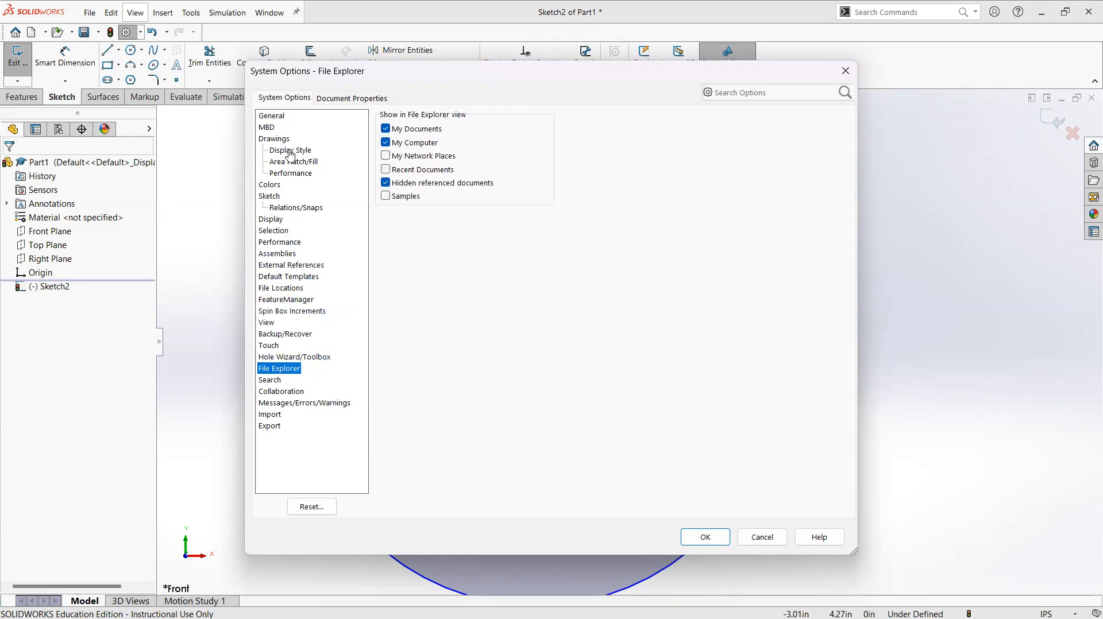
{"action": "left_click", "coordinate": [272, 115]}
{"action": "left_click", "coordinate": [348, 98]}
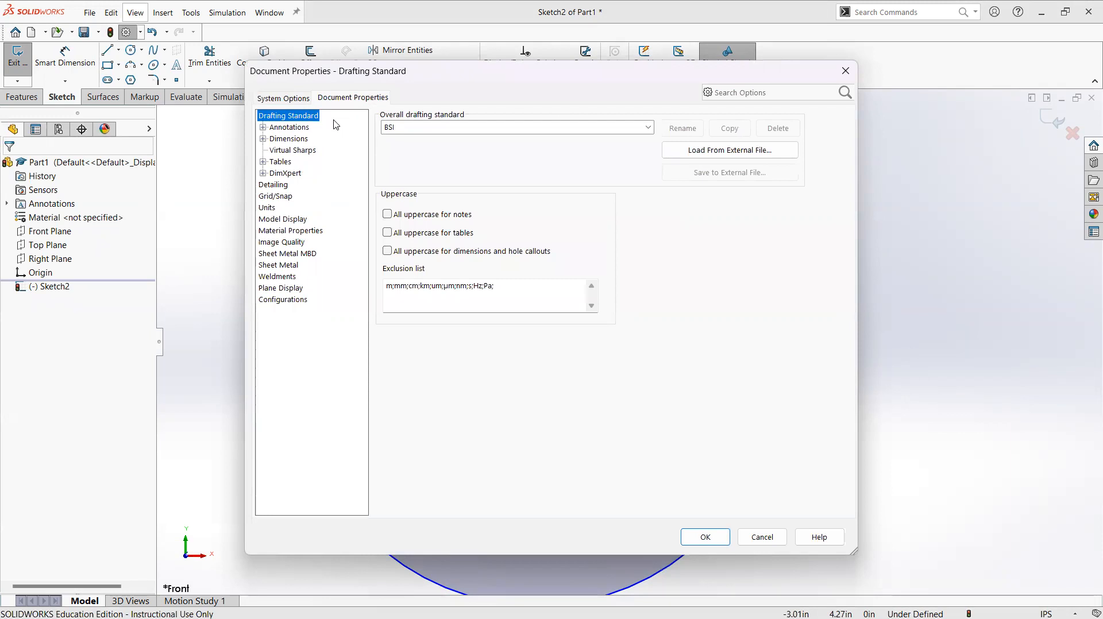
{"action": "left_click", "coordinate": [308, 98]}
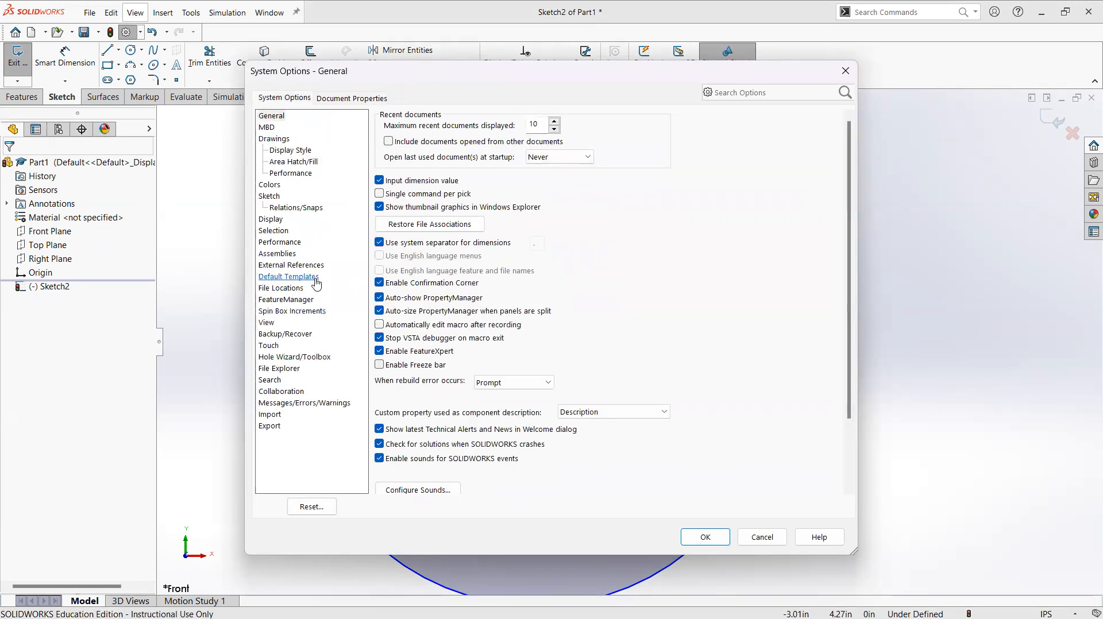
{"action": "left_click", "coordinate": [339, 100]}
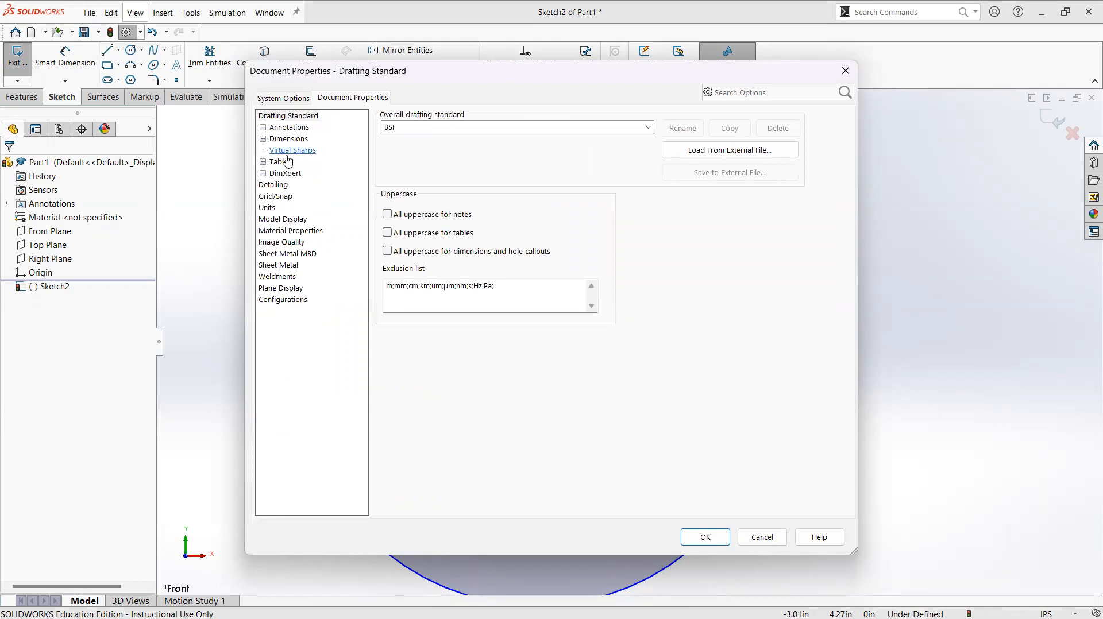
{"action": "left_click", "coordinate": [293, 116]}
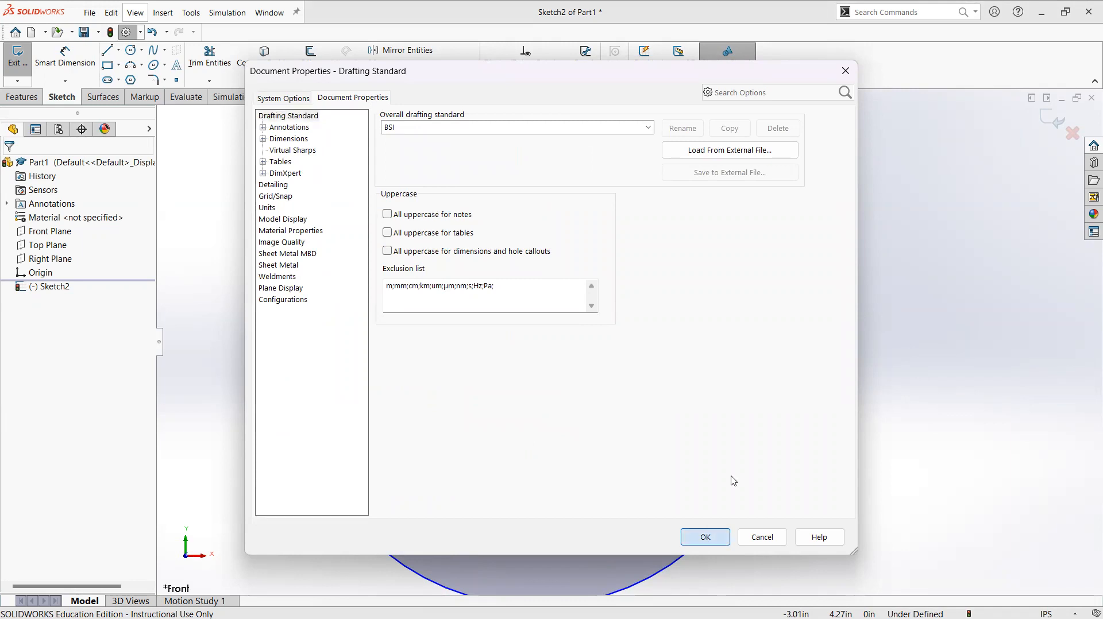
{"action": "key", "text": "Return"}
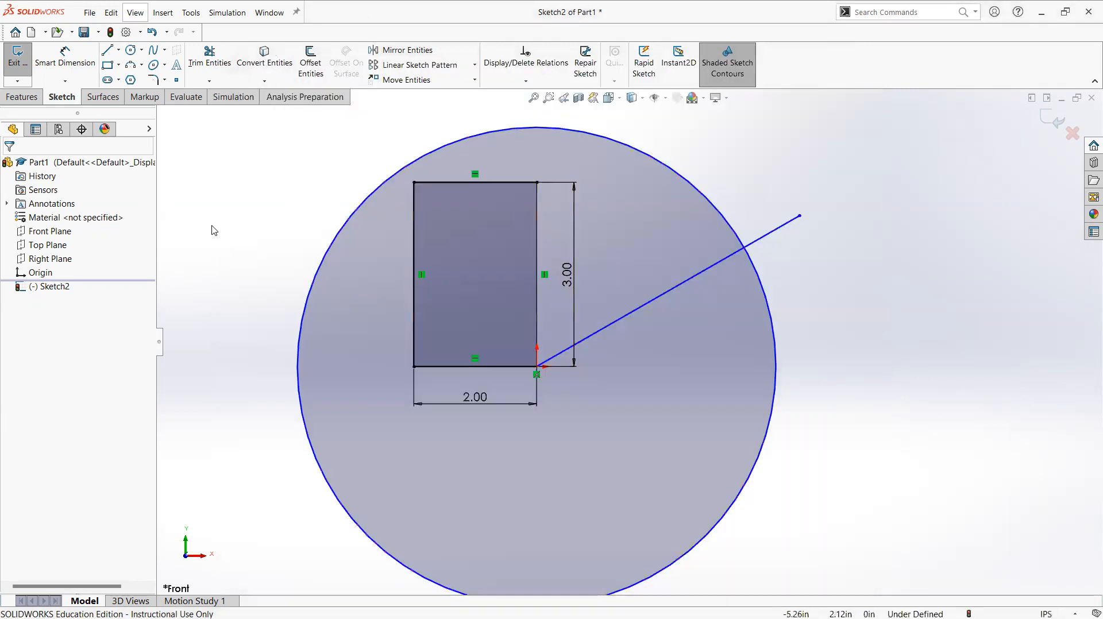
Dimension the angled line's length, placing the dimension below the line
{"action": "key", "text": "d"}
{"action": "left_click", "coordinate": [758, 242]}
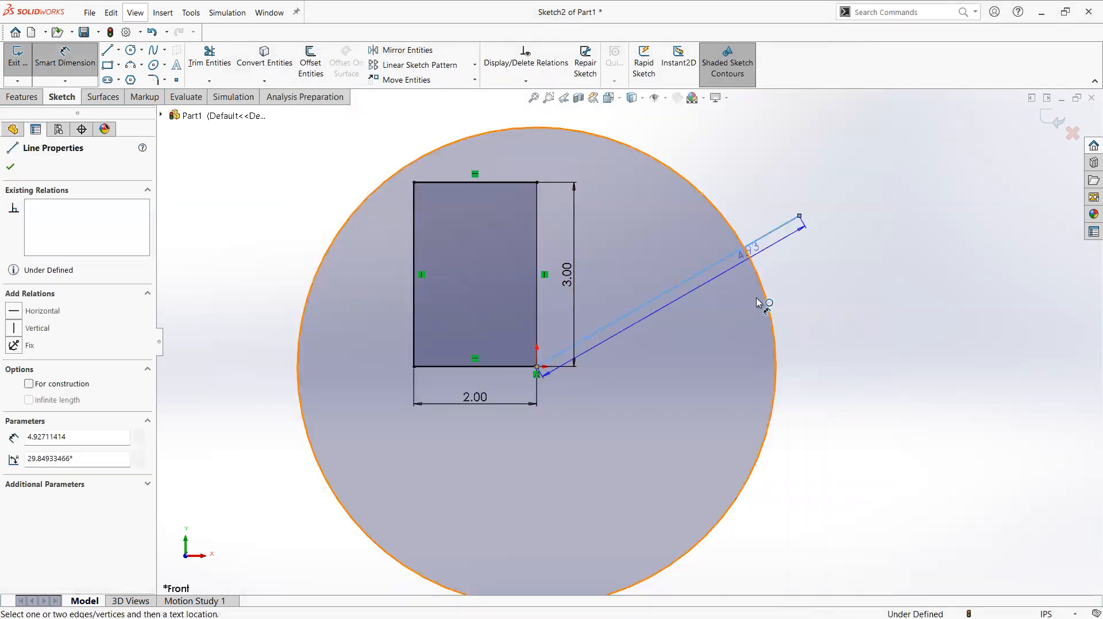
{"action": "left_click", "coordinate": [712, 359]}
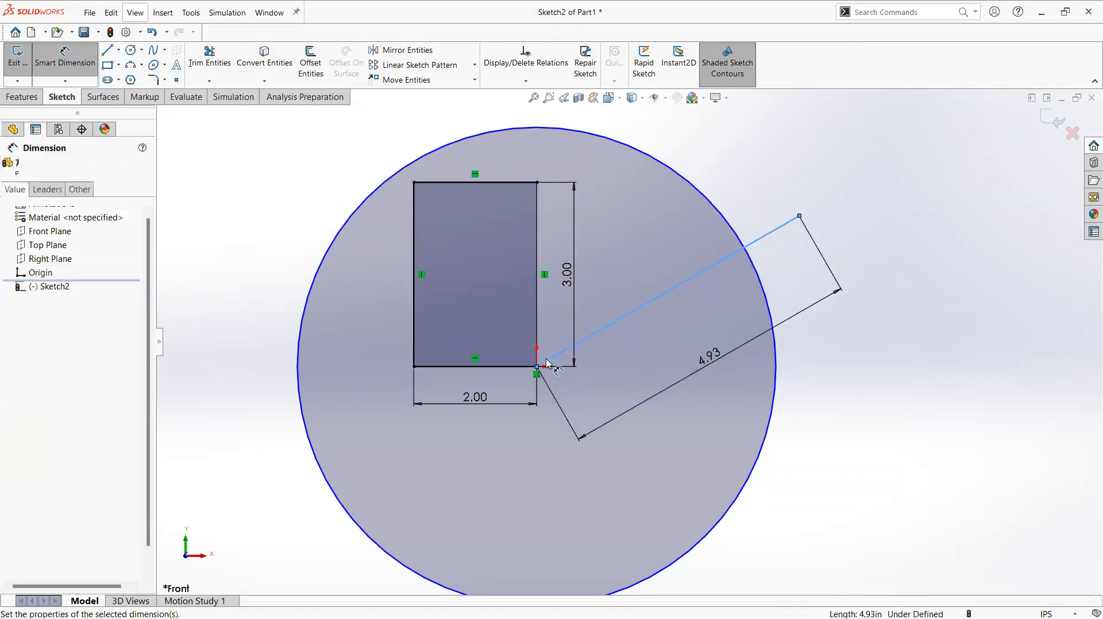
{"action": "left_click", "coordinate": [793, 418]}
Set the document's overall drafting standard to ANSI and apply the change
{"action": "left_click", "coordinate": [125, 33]}
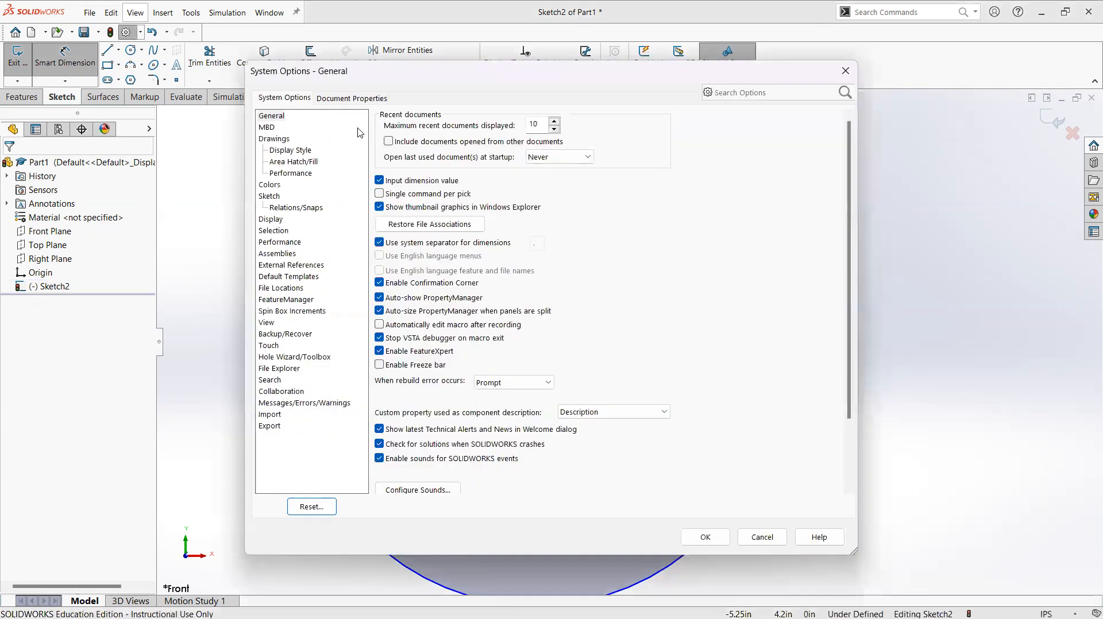
{"action": "left_click", "coordinate": [350, 97]}
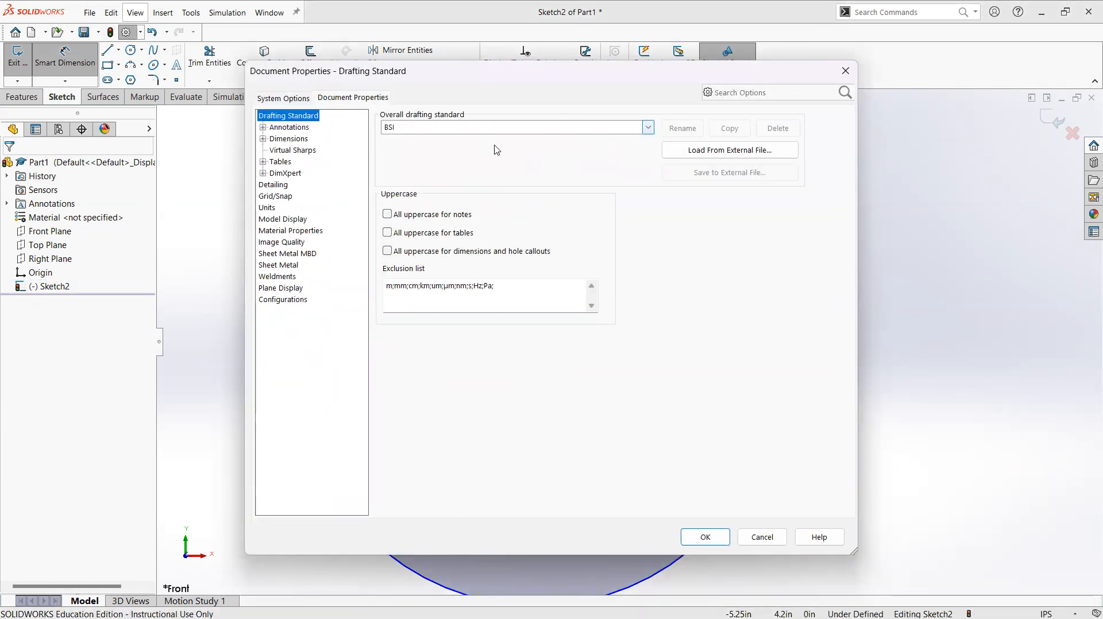
{"action": "left_click", "coordinate": [454, 128]}
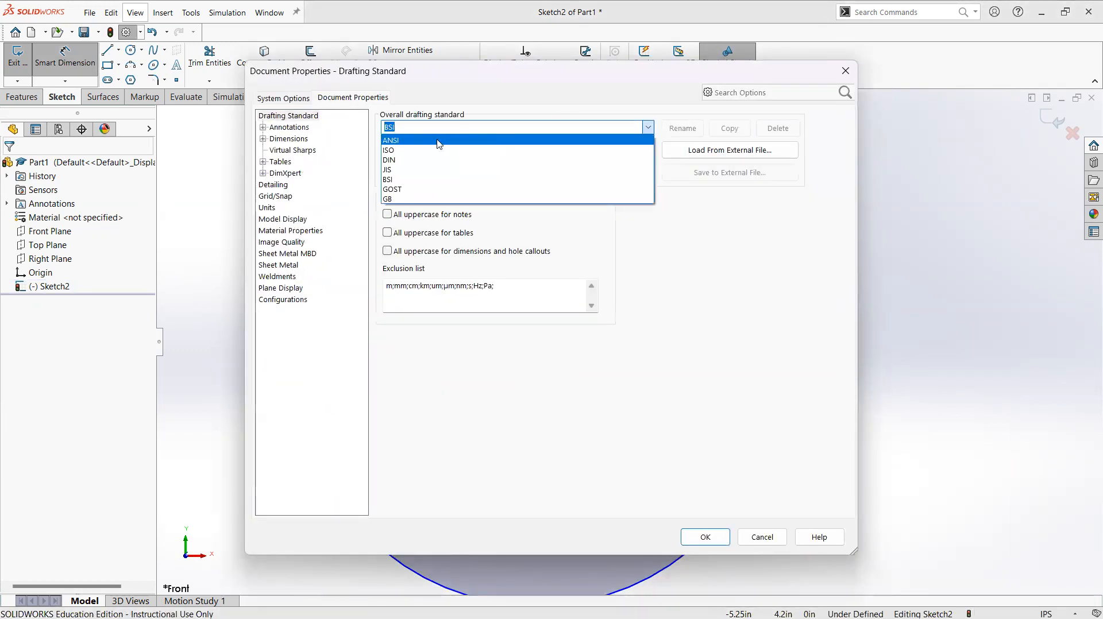
{"action": "left_click", "coordinate": [400, 142]}
{"action": "left_click", "coordinate": [706, 537]}
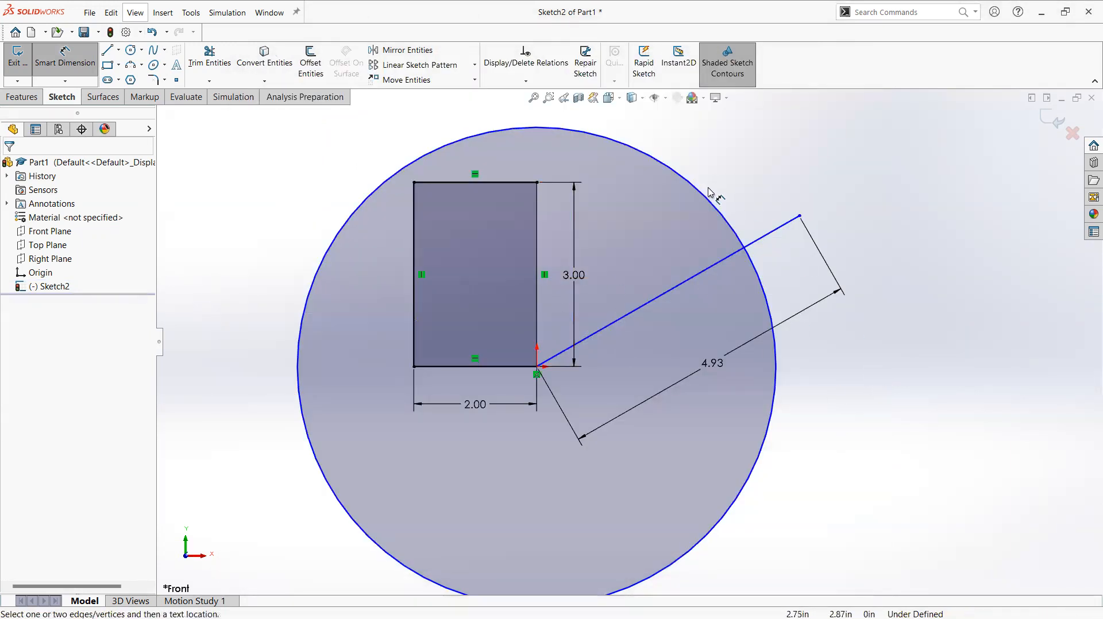
Dimension the circle's diameter, placing the dimension outside its upper-right edge and accepting the proposed value
{"action": "left_click", "coordinate": [730, 189]}
{"action": "left_click", "coordinate": [815, 154]}
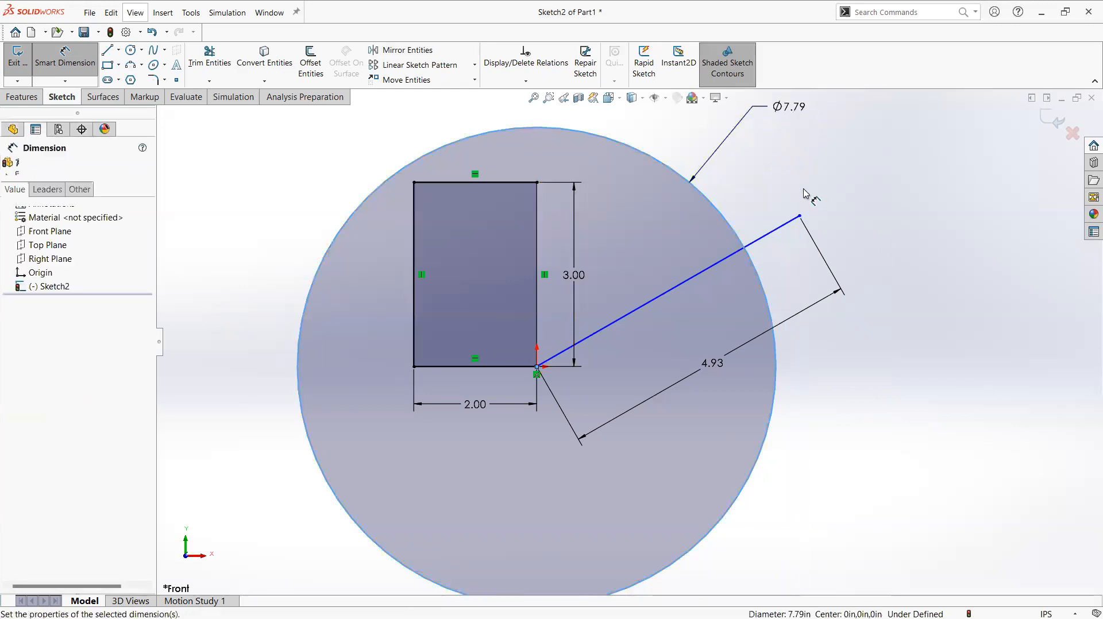
{"action": "type", "text": "8981585in"}
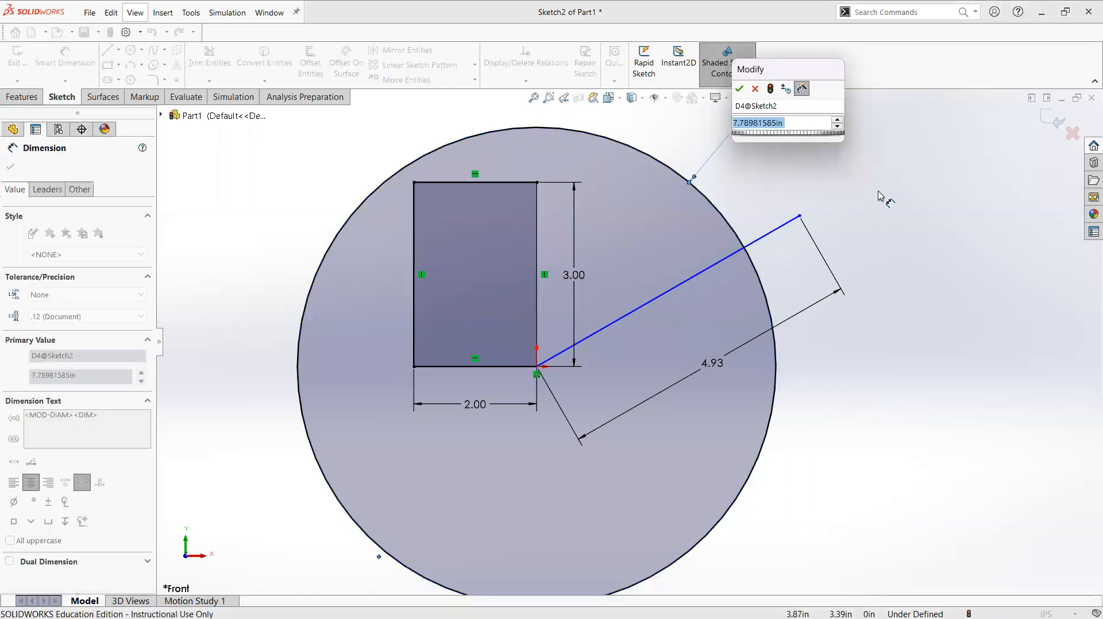
{"action": "key", "text": "Return"}
Review the document's Drafting Standard, Annotations and Dimensions properties without applying changes
{"action": "left_click", "coordinate": [126, 32]}
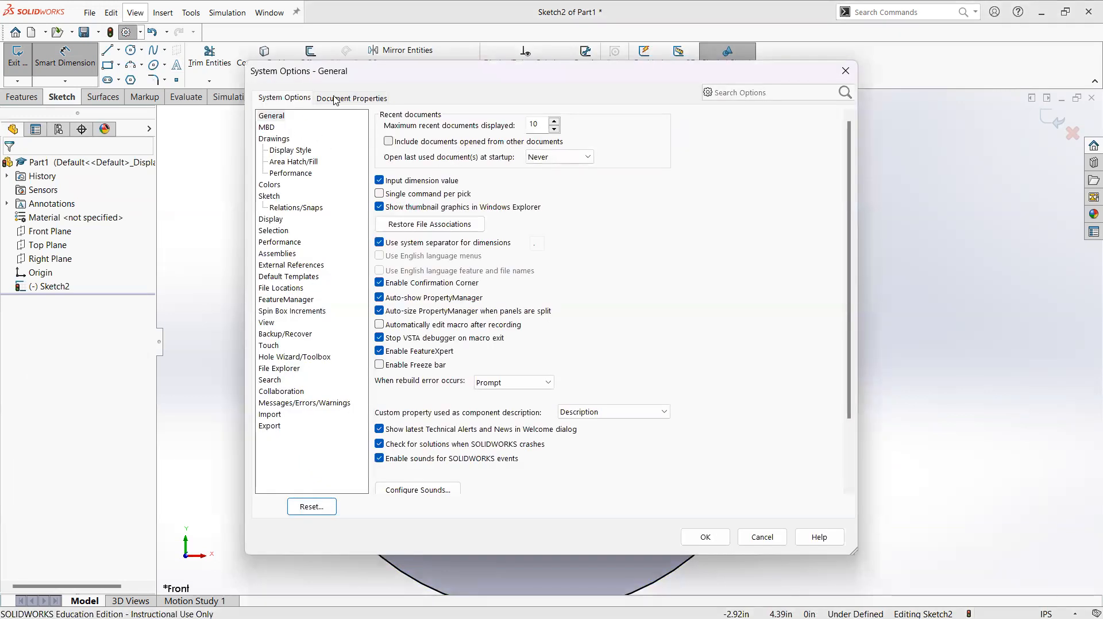
{"action": "left_click", "coordinate": [336, 99]}
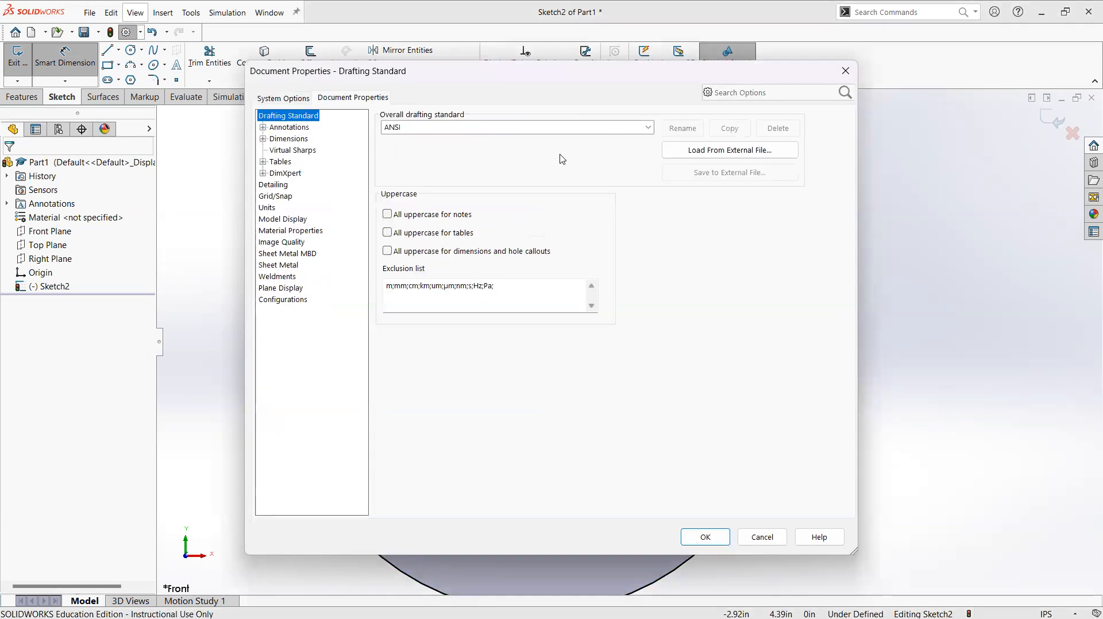
{"action": "left_click", "coordinate": [289, 127]}
{"action": "left_click", "coordinate": [263, 127]}
{"action": "left_click", "coordinate": [262, 127]}
{"action": "left_click", "coordinate": [263, 139]}
{"action": "left_click", "coordinate": [263, 138]}
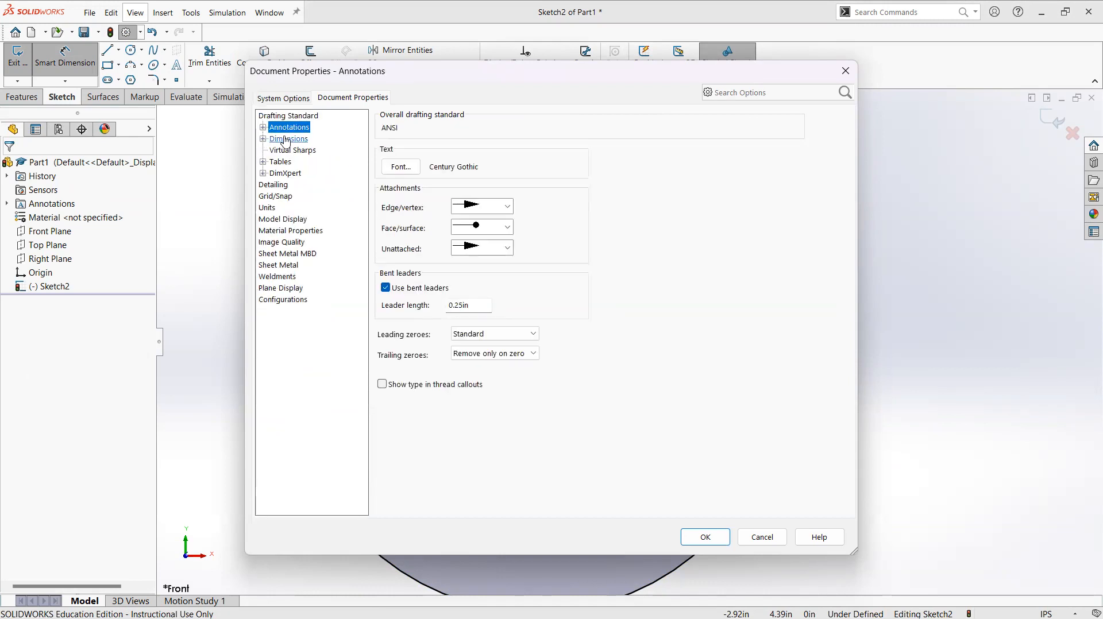
{"action": "left_click", "coordinate": [288, 139]}
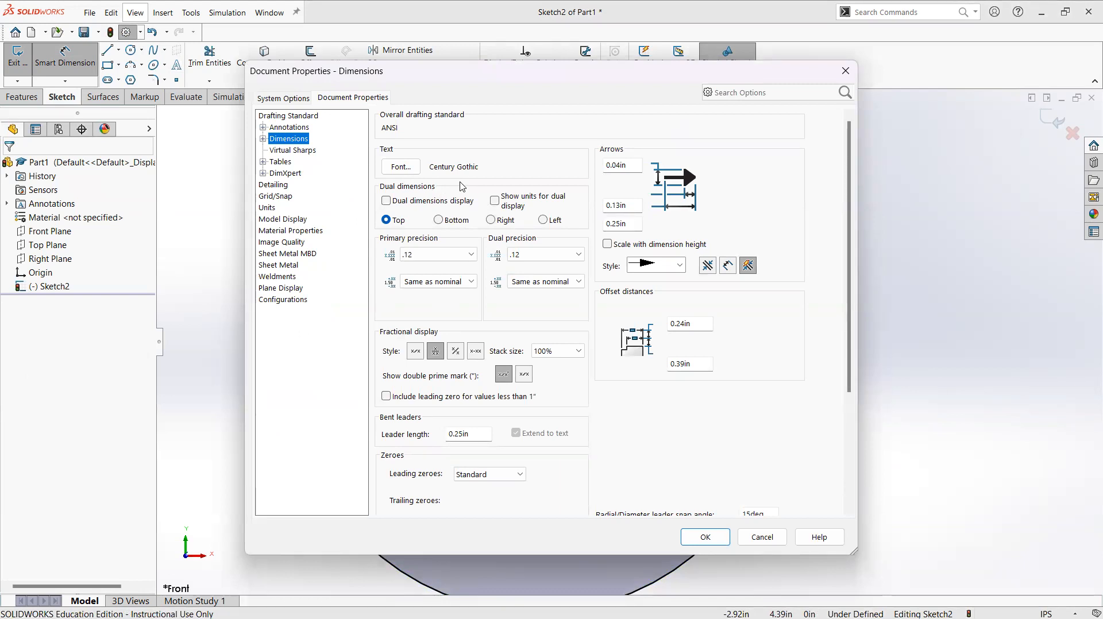
{"action": "left_click", "coordinate": [753, 538]}
Switch the document's unit system to MMGS (millimeter, gram, second) and reopen Sketch2 for editing
{"action": "left_click", "coordinate": [1049, 614]}
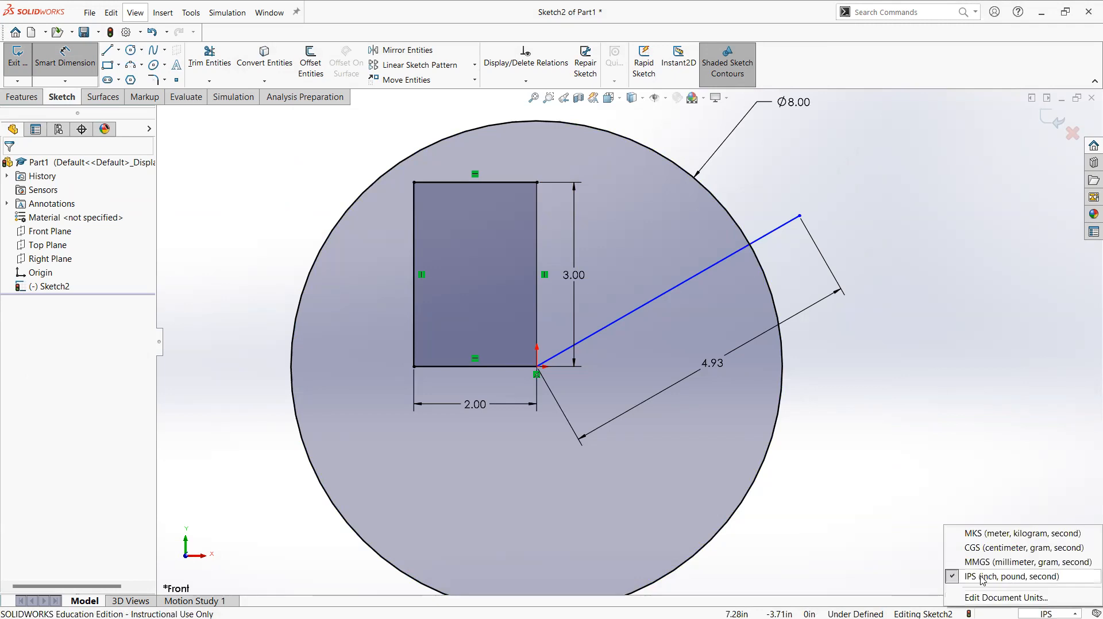
{"action": "left_click", "coordinate": [987, 562]}
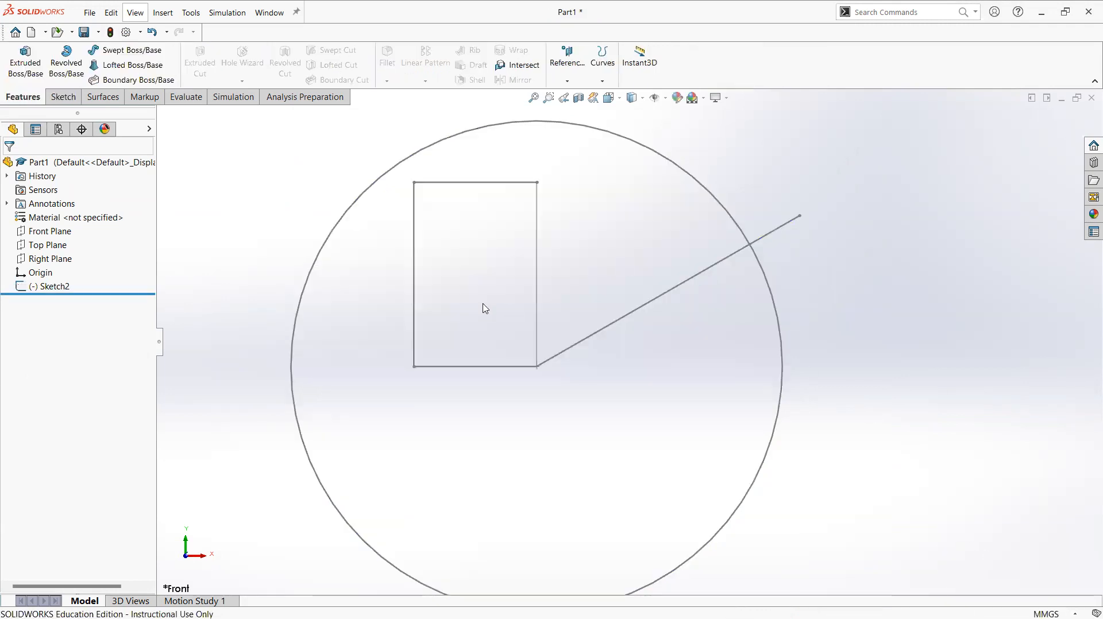
{"action": "left_click", "coordinate": [52, 286]}
{"action": "left_click", "coordinate": [49, 246]}
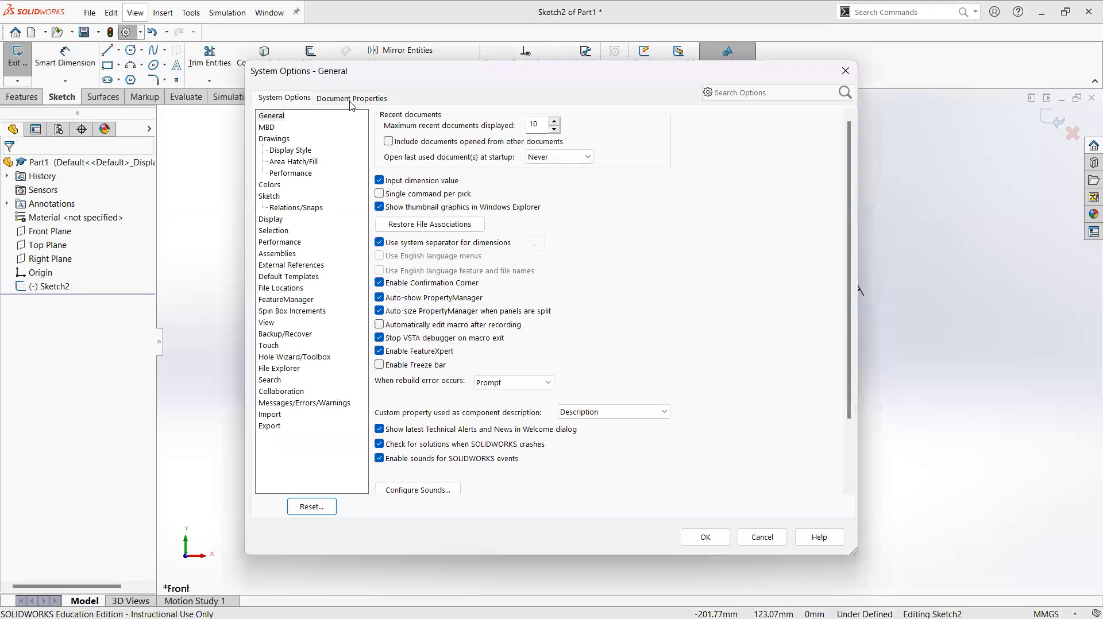
Enable dual dimensions display in the document's Dimensions properties and apply the change
{"action": "left_click", "coordinate": [352, 99]}
{"action": "left_click", "coordinate": [289, 139]}
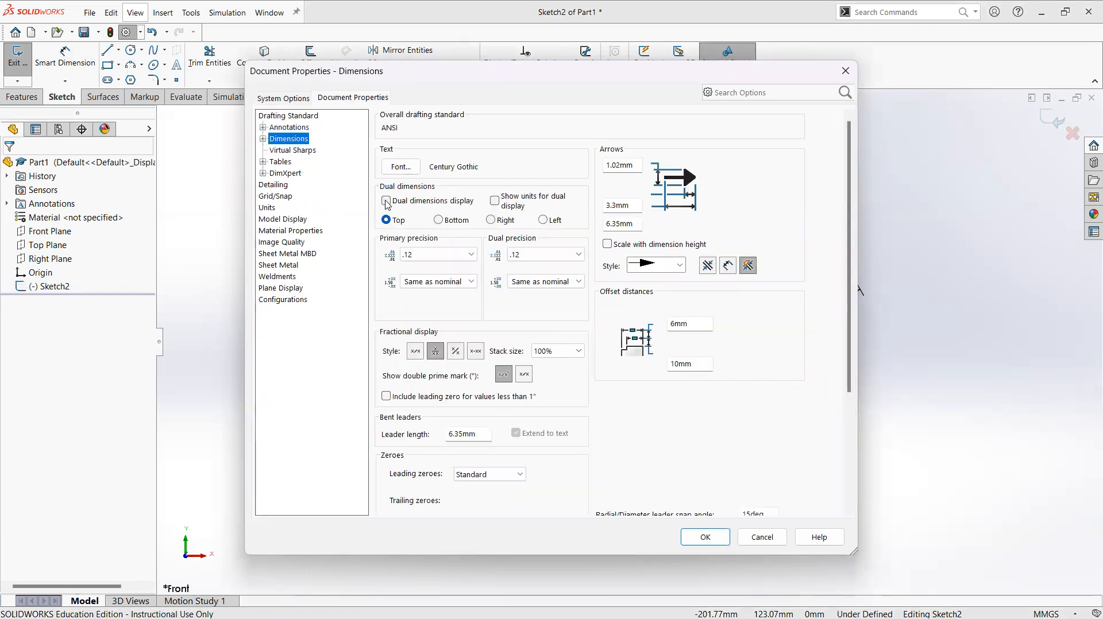
{"action": "left_click", "coordinate": [386, 201]}
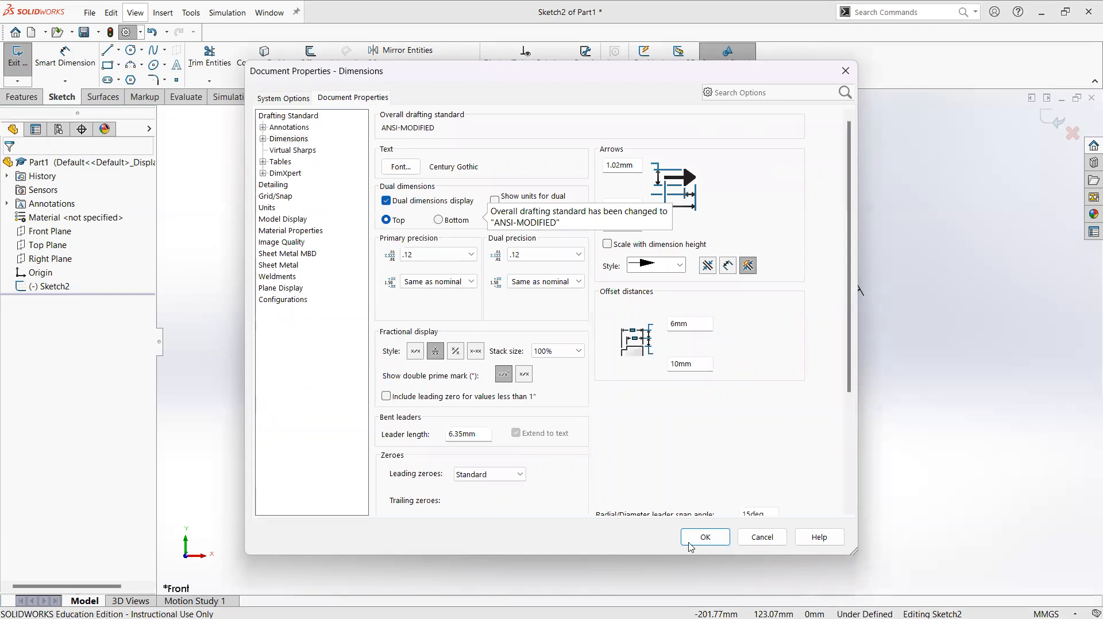
{"action": "key", "text": "Return"}
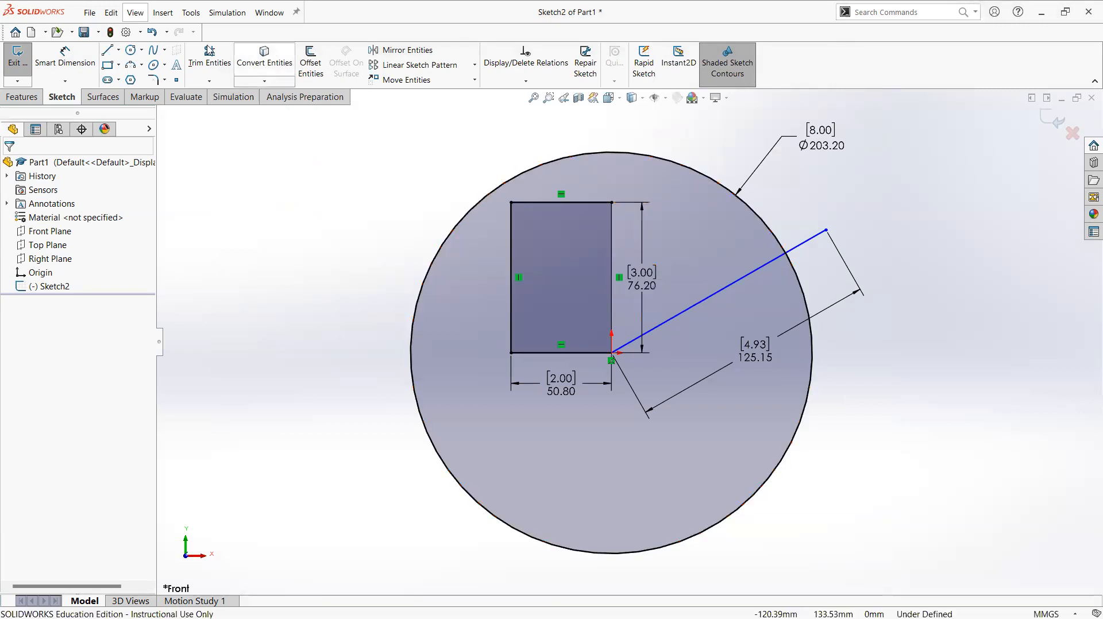
Examine the primary precision choices in the document's Dimensions properties, keeping .12
{"action": "left_click", "coordinate": [126, 32]}
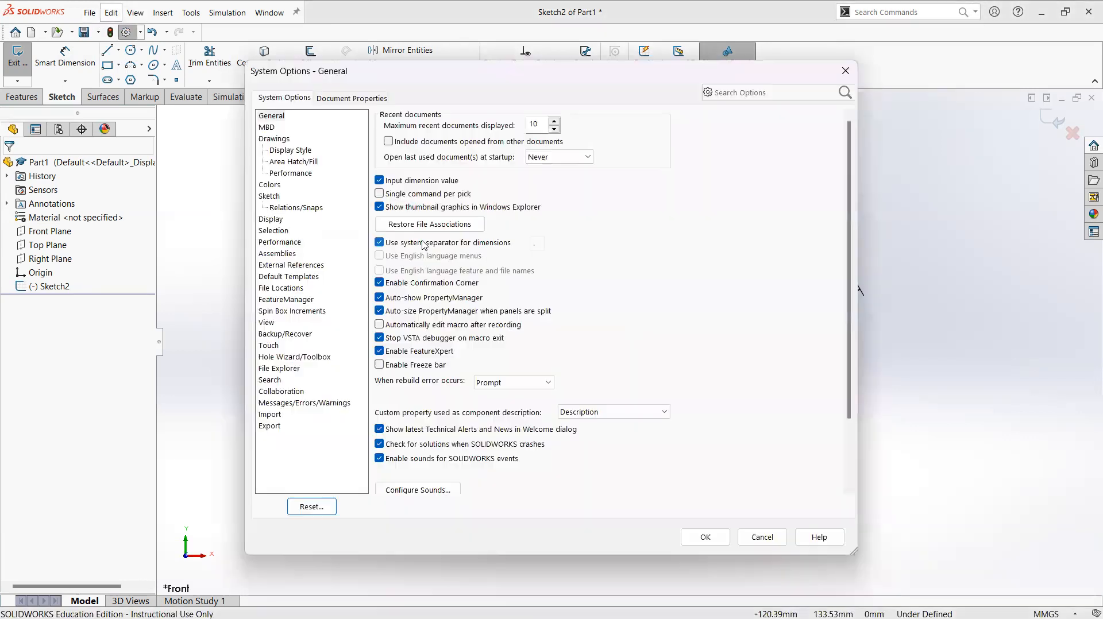
{"action": "left_click", "coordinate": [355, 99]}
{"action": "left_click", "coordinate": [289, 140]}
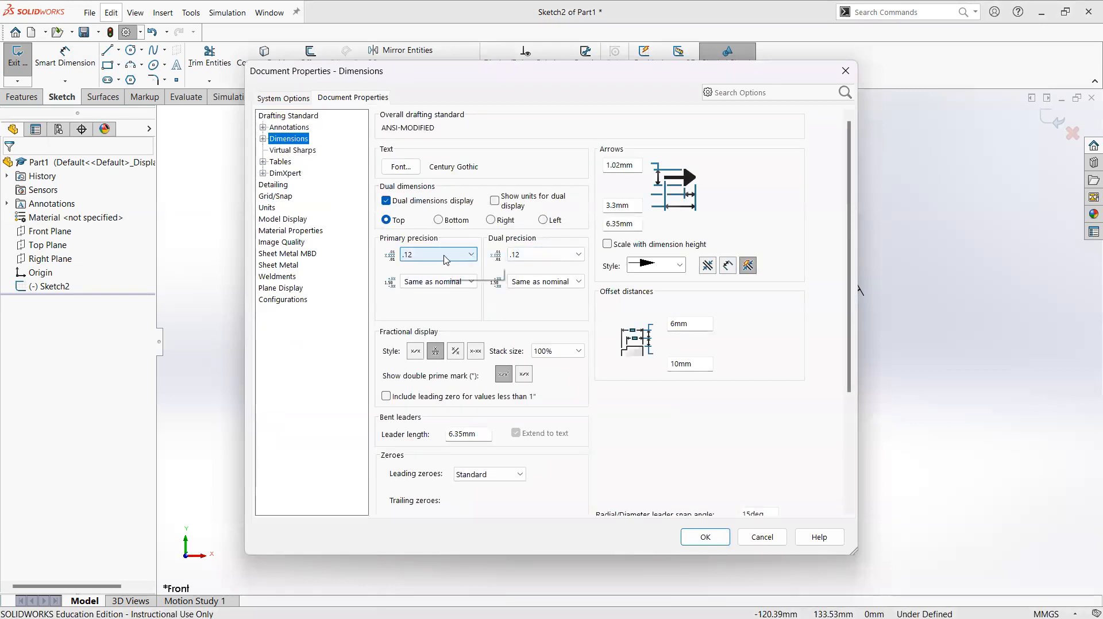
{"action": "left_click", "coordinate": [447, 259]}
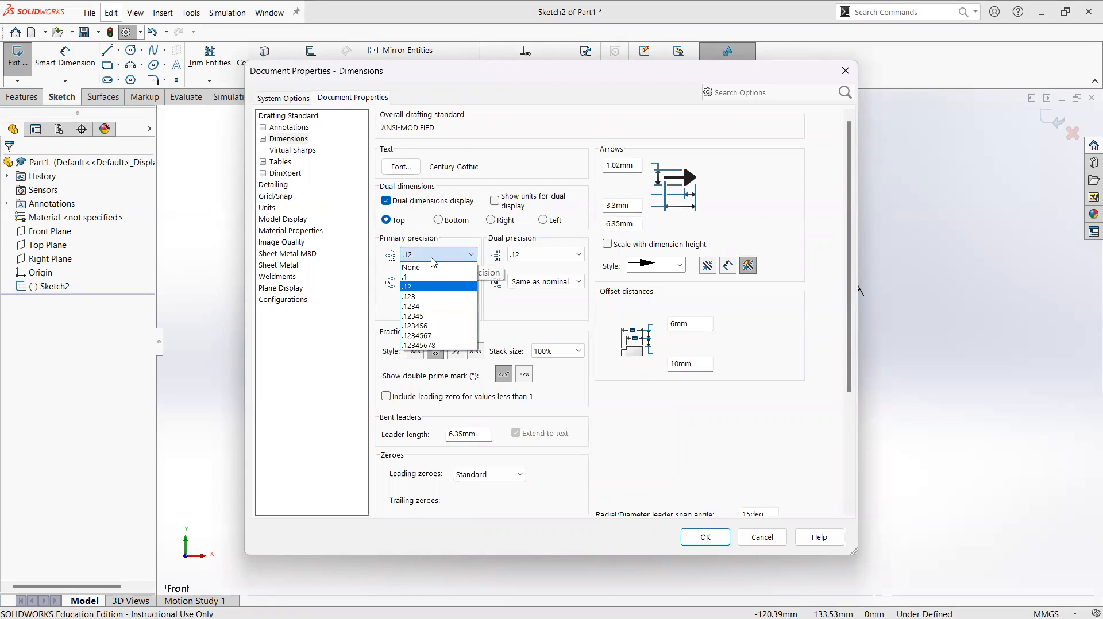
{"action": "left_click", "coordinate": [426, 258]}
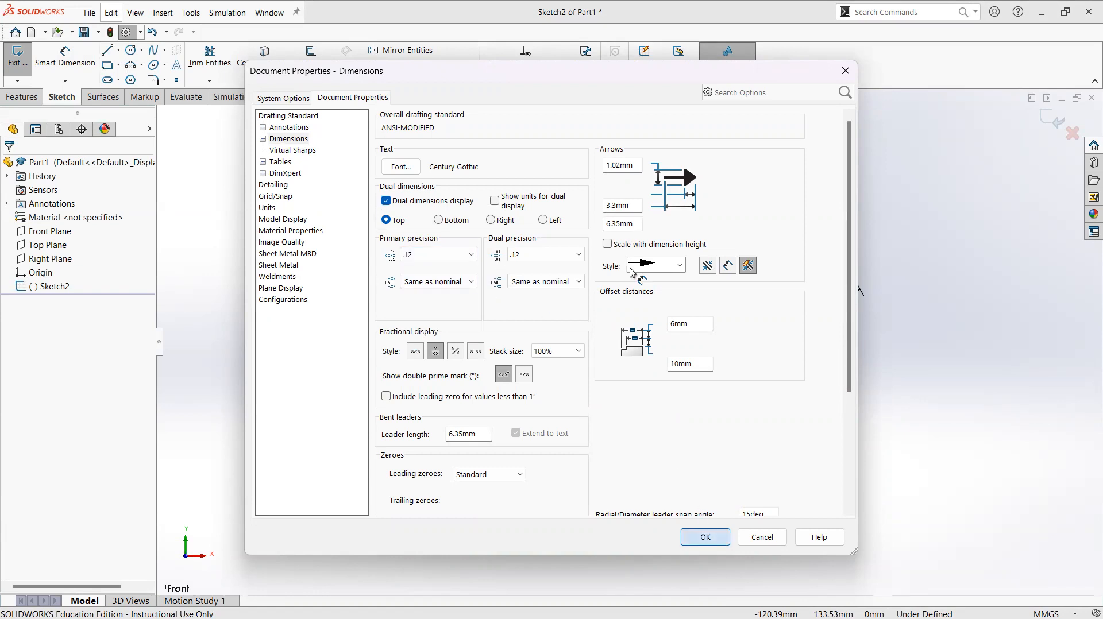
{"action": "key", "text": "Return"}
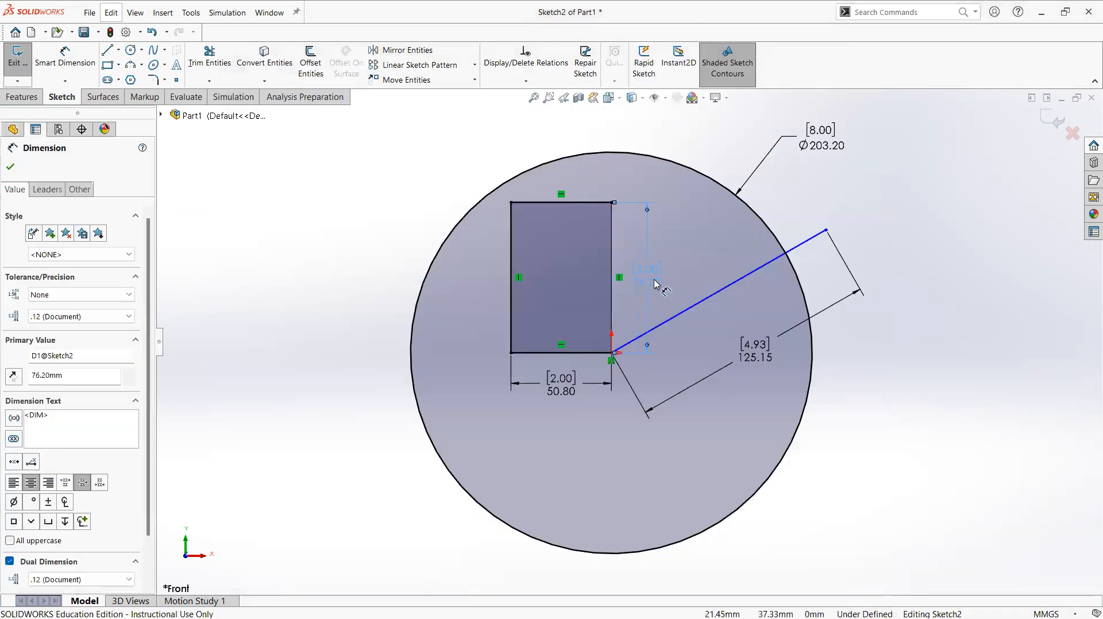
Set the rectangle's vertical height dimension to 75.24 mm
{"action": "left_click", "coordinate": [656, 285]}
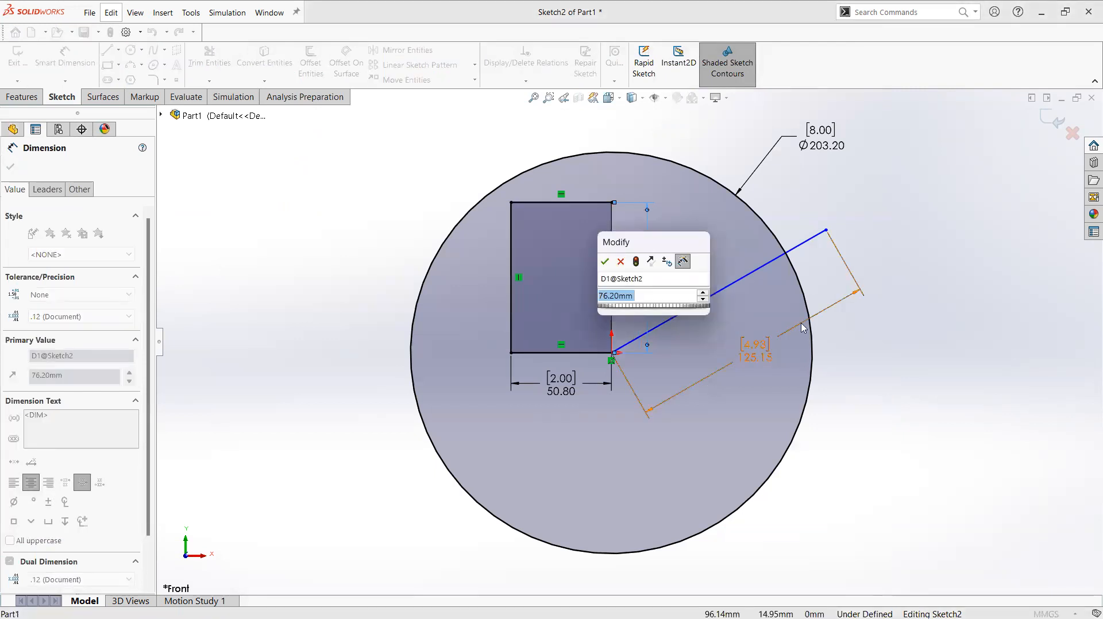
{"action": "key", "text": "Return"}
{"action": "key", "text": "Escape"}
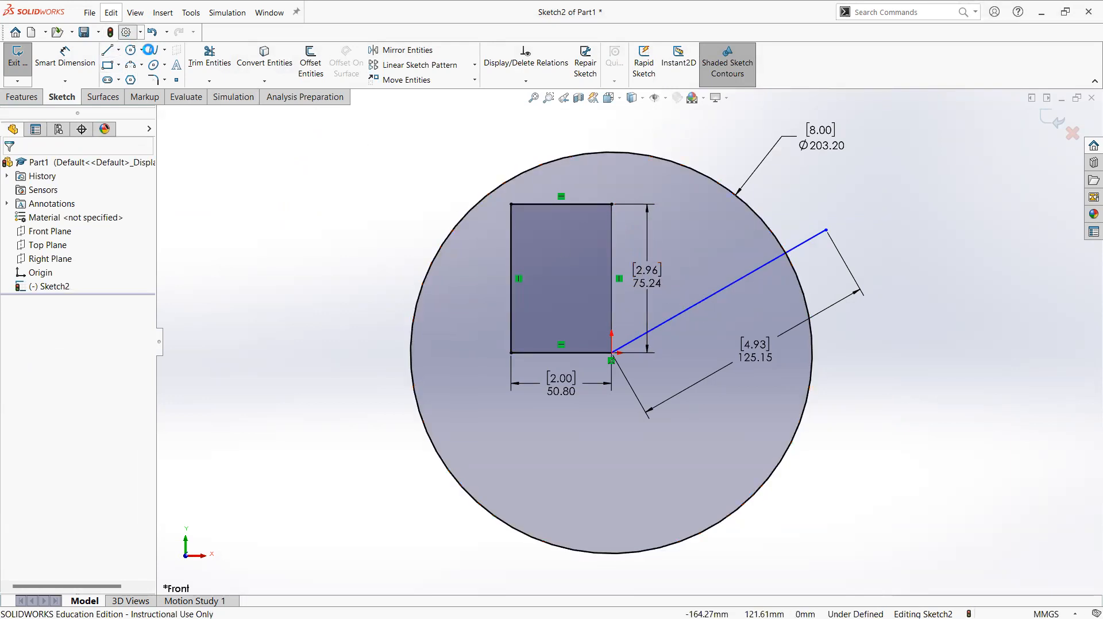
Configure the document's unit decimals as .12 for length, .123 for dual dimension length and .1 for angle
{"action": "left_click", "coordinate": [346, 104]}
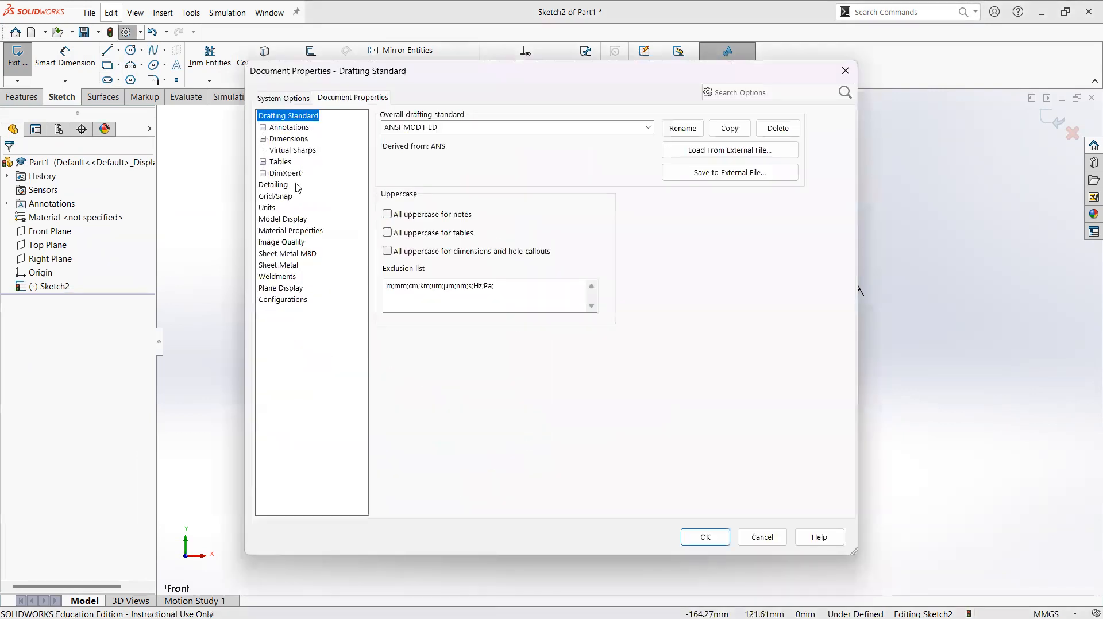
{"action": "left_click", "coordinate": [287, 139]}
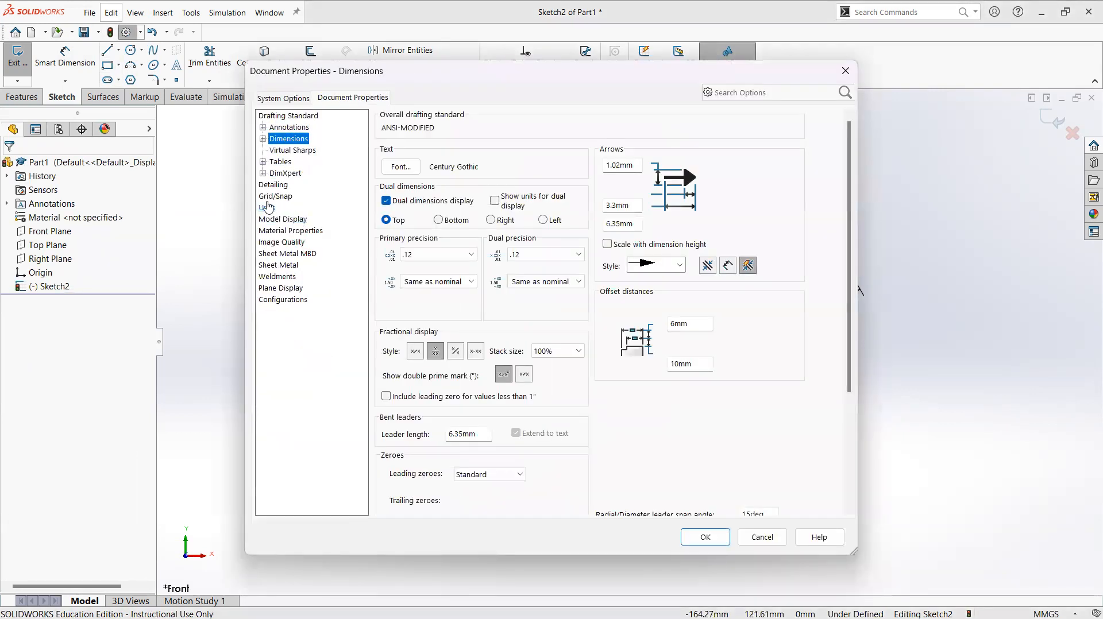
{"action": "left_click", "coordinate": [272, 209]}
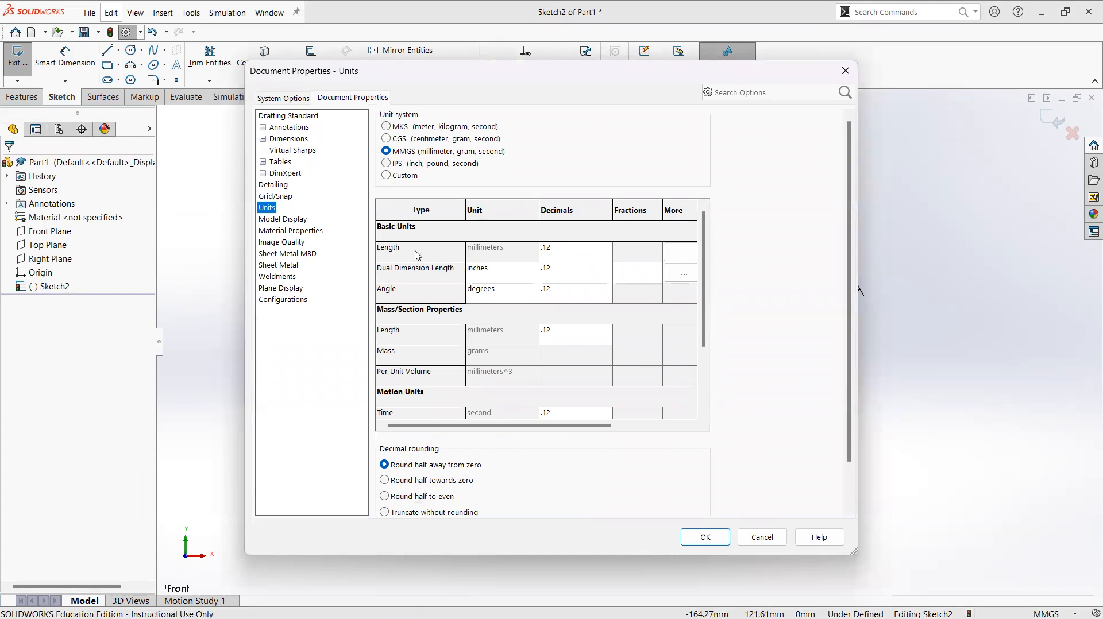
{"action": "left_click", "coordinate": [602, 255]}
{"action": "left_click", "coordinate": [607, 249]}
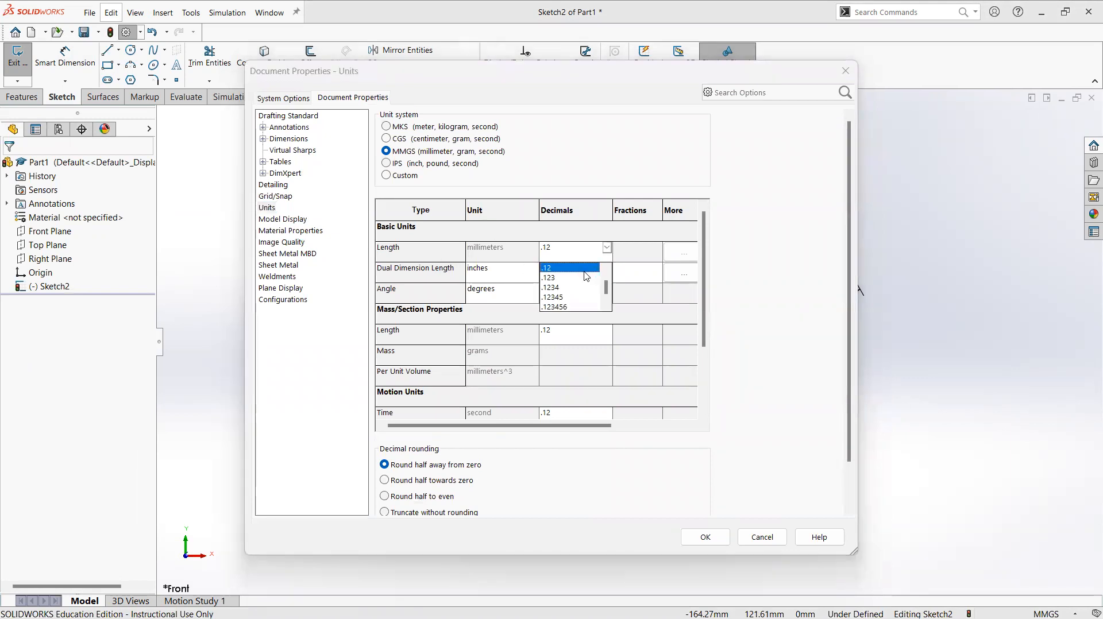
{"action": "left_click", "coordinate": [551, 269]}
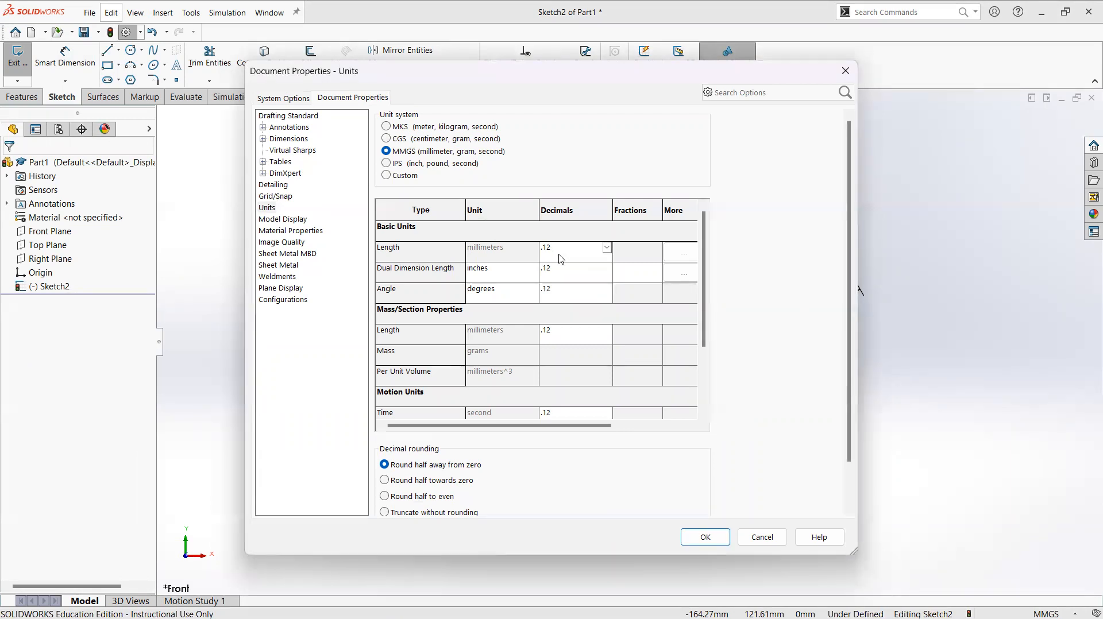
{"action": "left_click", "coordinate": [604, 271]}
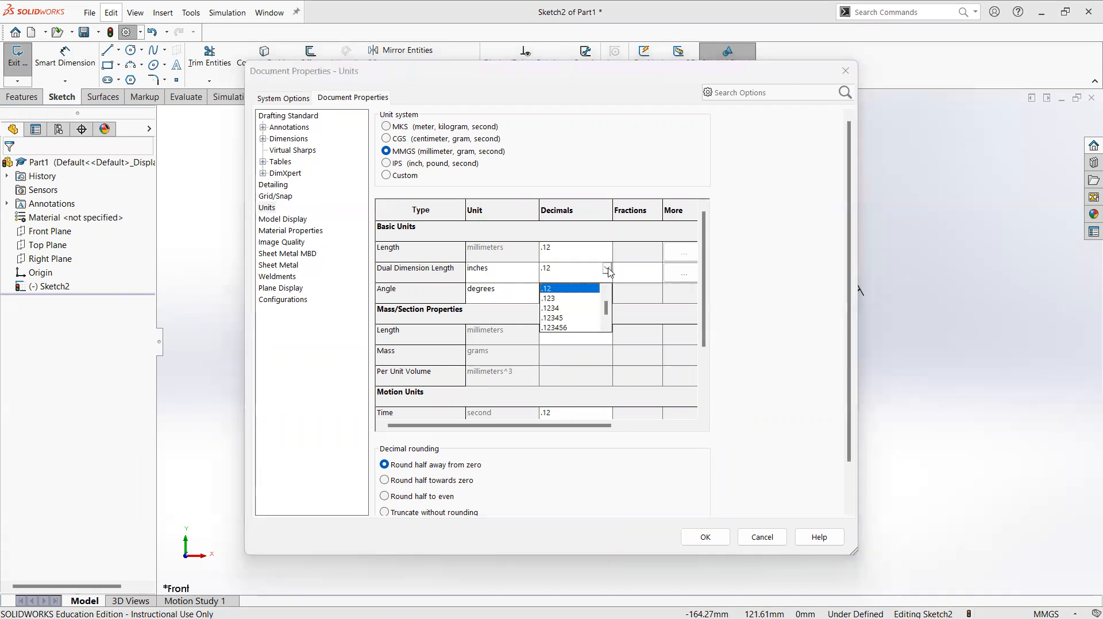
{"action": "left_click", "coordinate": [550, 299]}
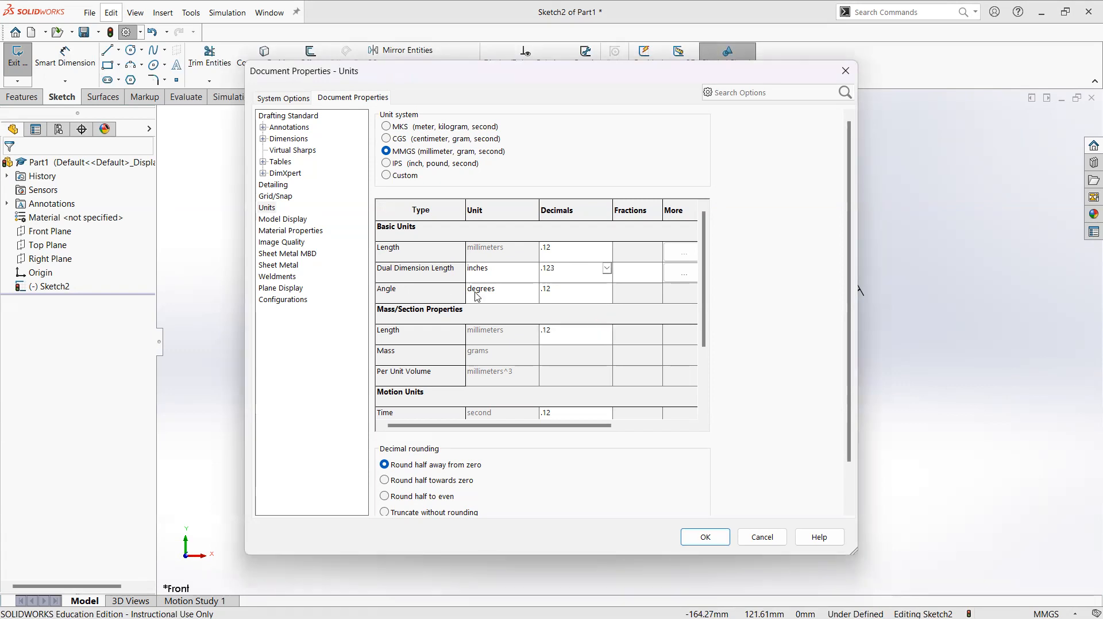
{"action": "left_click", "coordinate": [577, 299]}
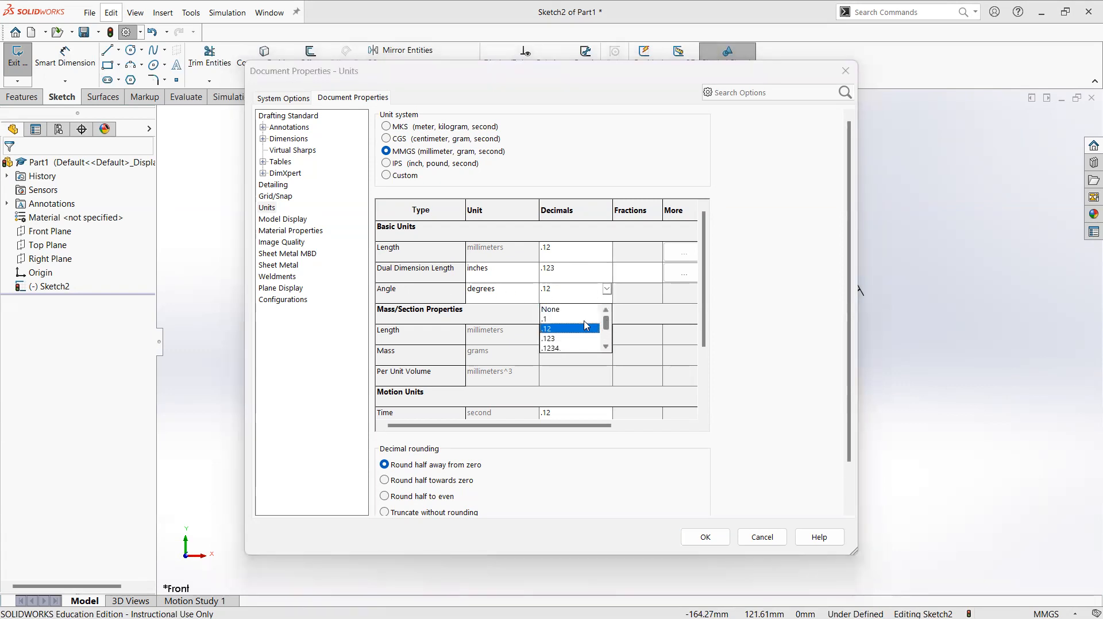
{"action": "left_click", "coordinate": [577, 319]}
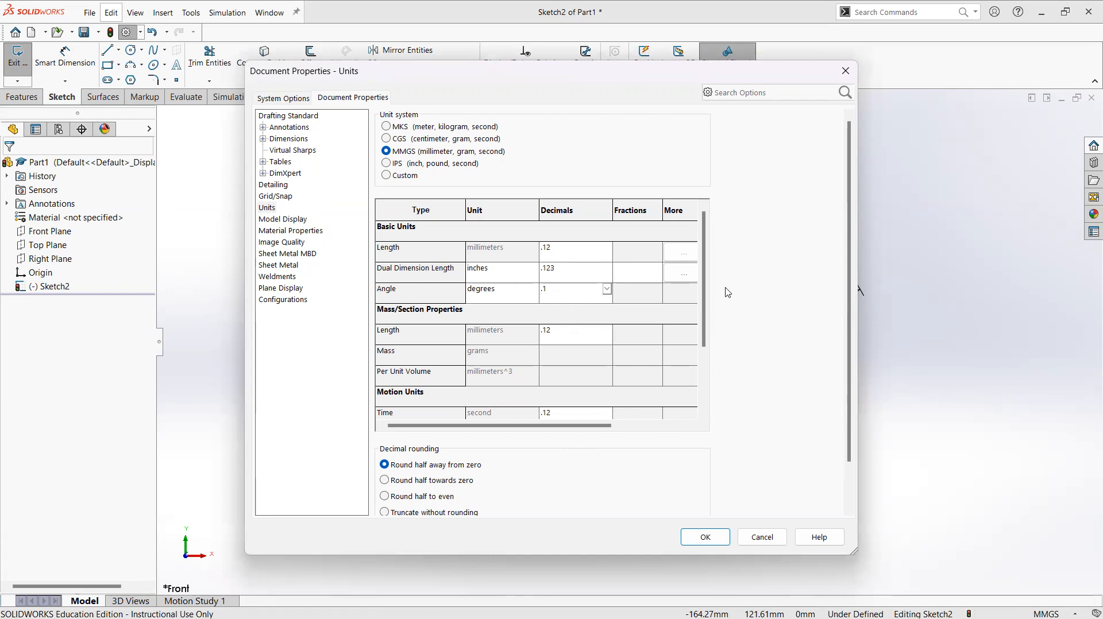
{"action": "scroll", "coordinate": [707, 287], "scroll_direction": "down", "scroll_amount": 2}
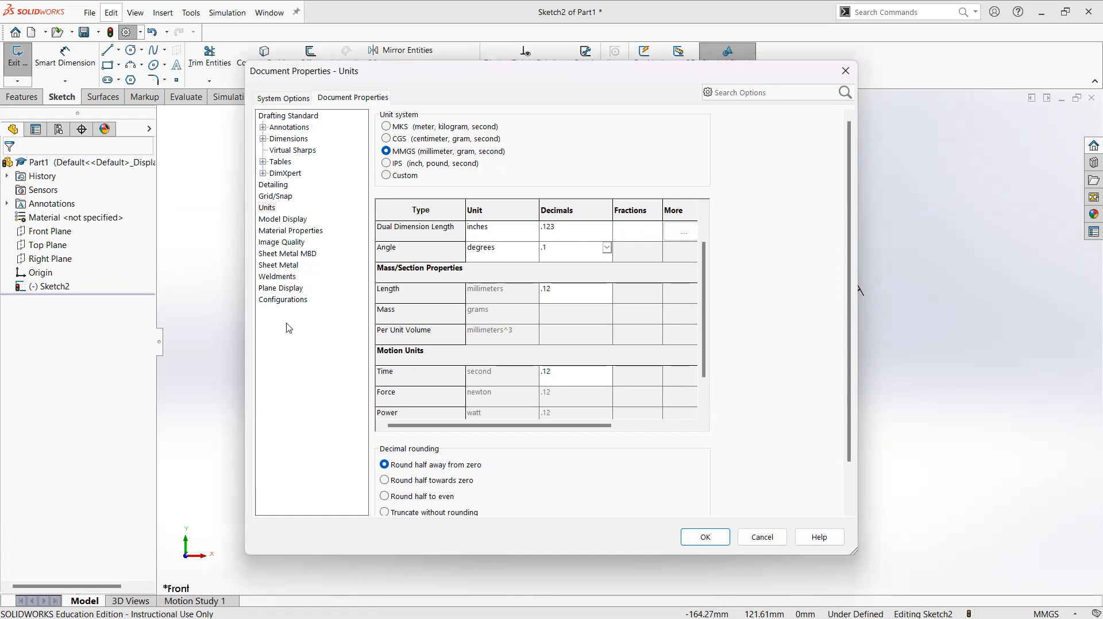
Examine the subcategories of the document properties, including Diameter dimensions and Geometric Tolerances annotations
{"action": "left_click", "coordinate": [262, 162]}
{"action": "left_click", "coordinate": [263, 219]}
{"action": "left_click", "coordinate": [262, 139]}
{"action": "left_click", "coordinate": [290, 150]}
{"action": "left_click", "coordinate": [296, 164]}
{"action": "left_click", "coordinate": [295, 196]}
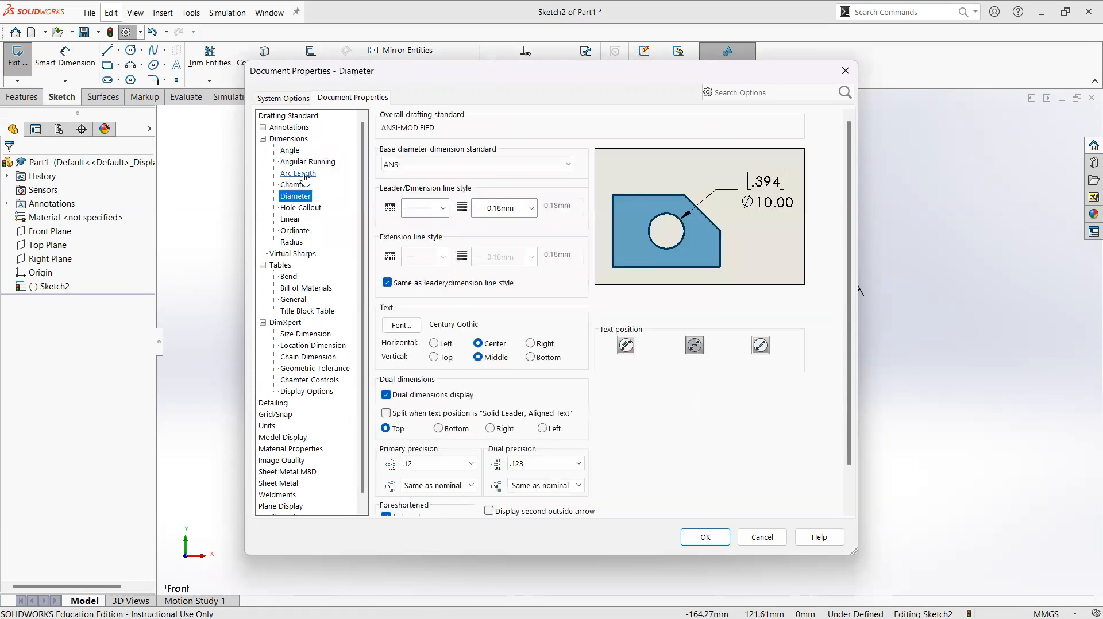
{"action": "left_click", "coordinate": [263, 127]}
{"action": "left_click", "coordinate": [303, 163]}
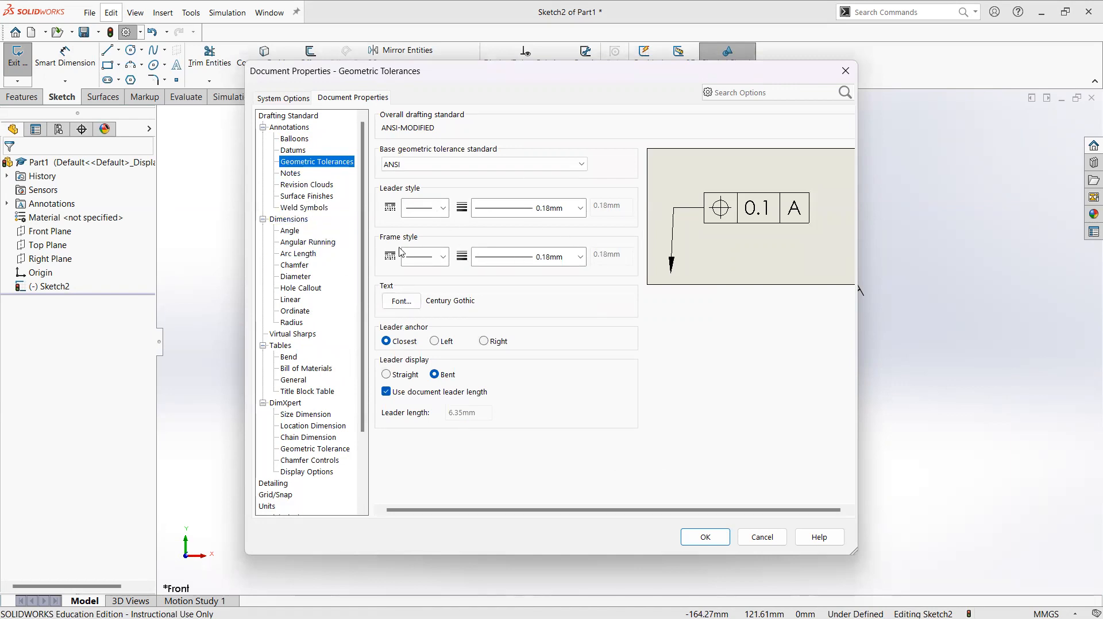
Collapse the expanded property categories, review the Drafting Standard and Dimensions settings, and apply the changed document properties
{"action": "left_click", "coordinate": [264, 127]}
{"action": "left_click", "coordinate": [262, 139]}
{"action": "left_click", "coordinate": [262, 161]}
{"action": "left_click", "coordinate": [263, 173]}
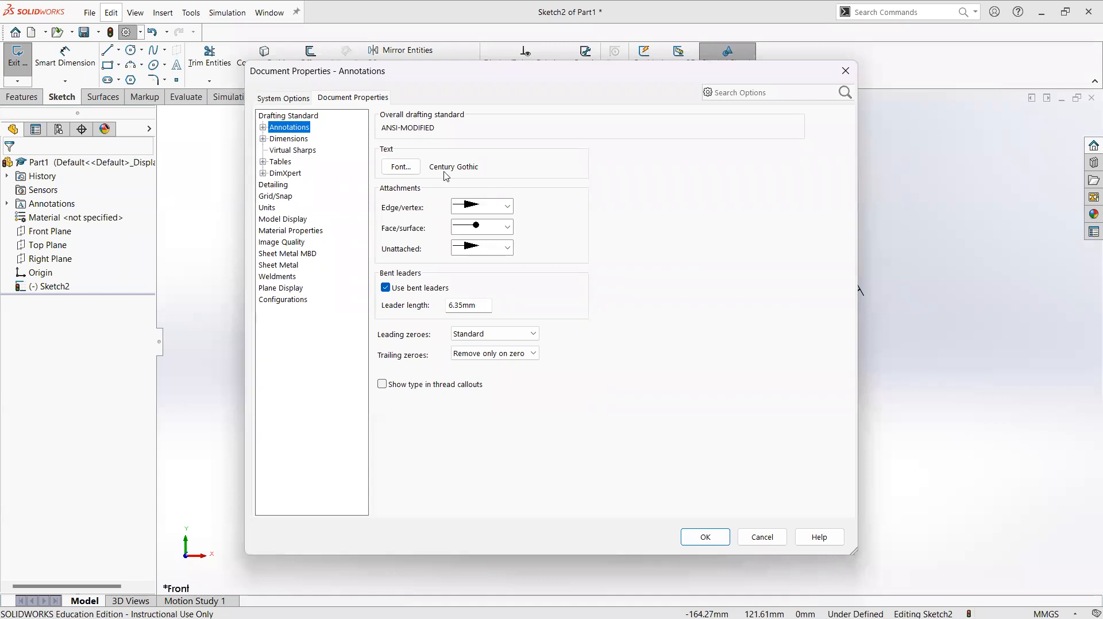
{"action": "left_click", "coordinate": [288, 116]}
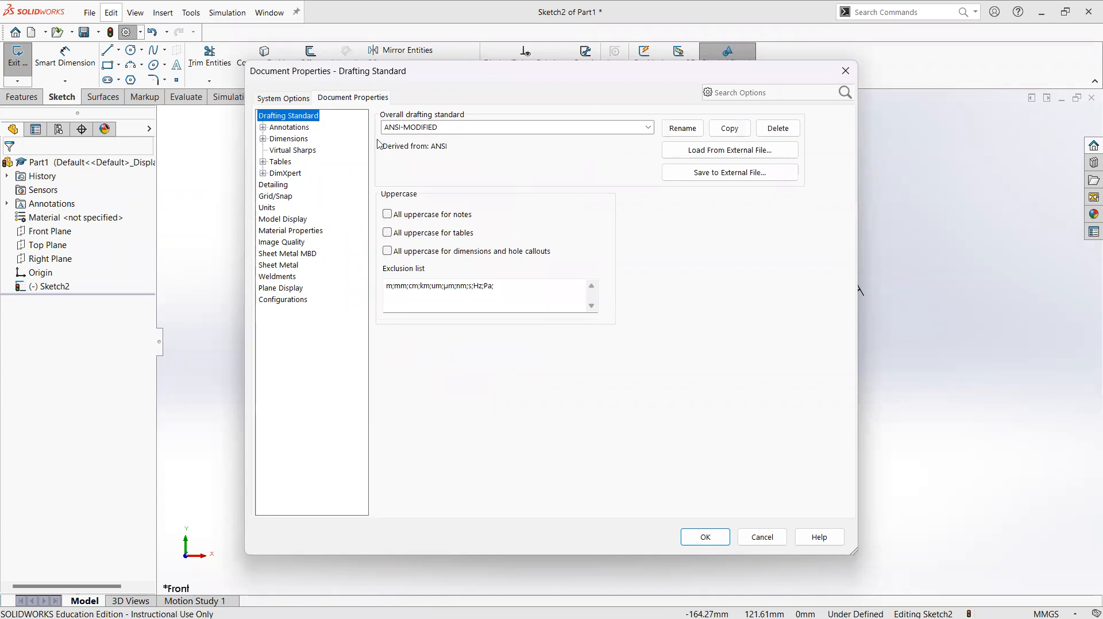
{"action": "left_click", "coordinate": [297, 139]}
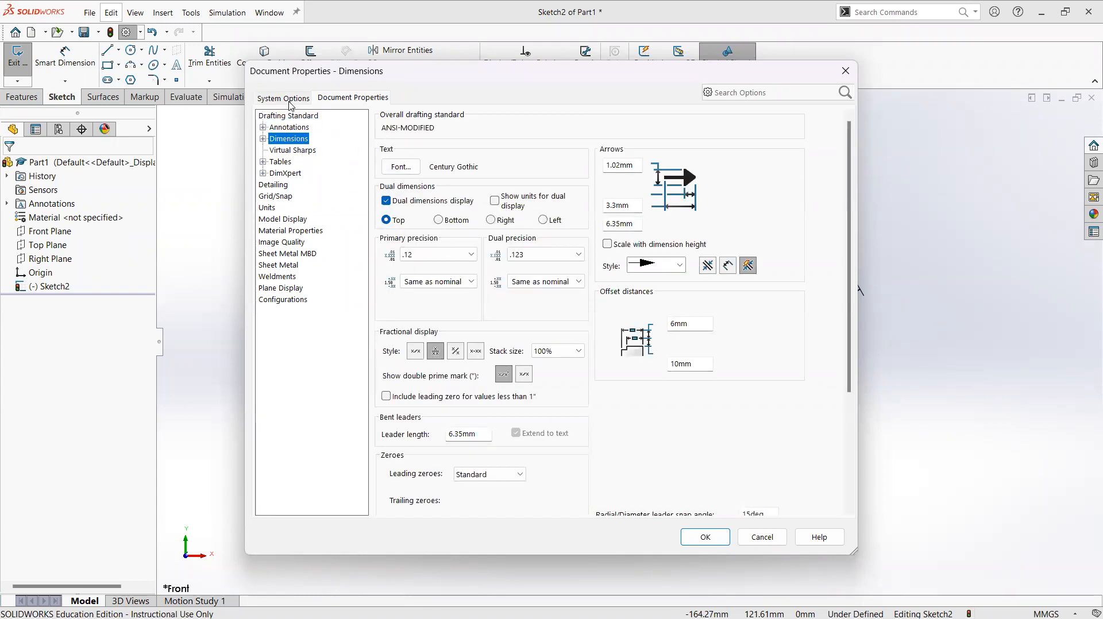
{"action": "left_click", "coordinate": [290, 103]}
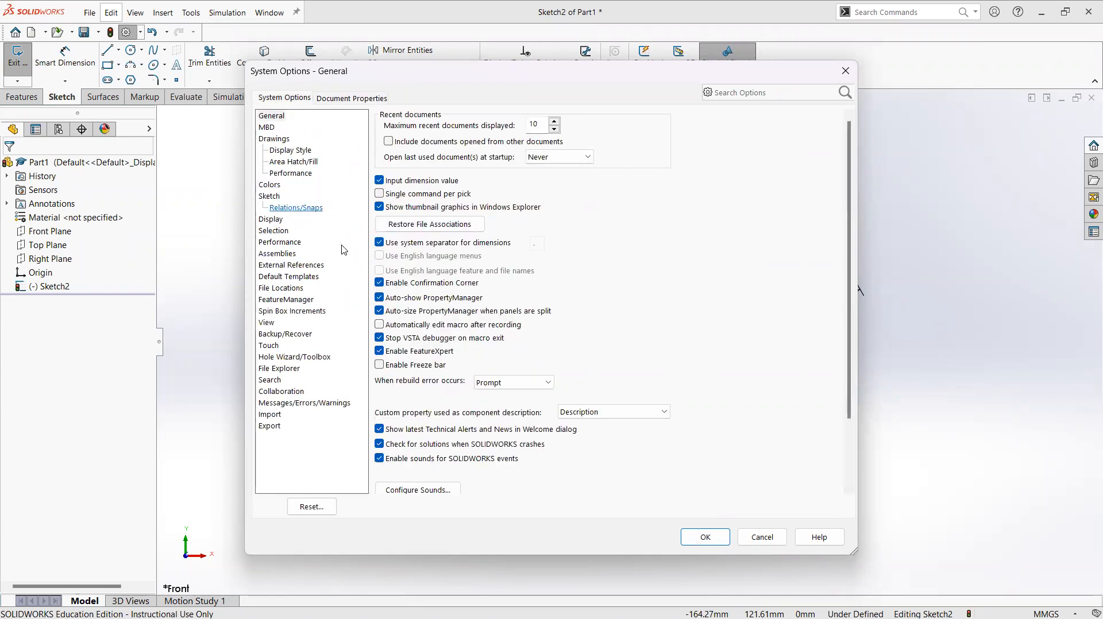
{"action": "left_click", "coordinate": [718, 542]}
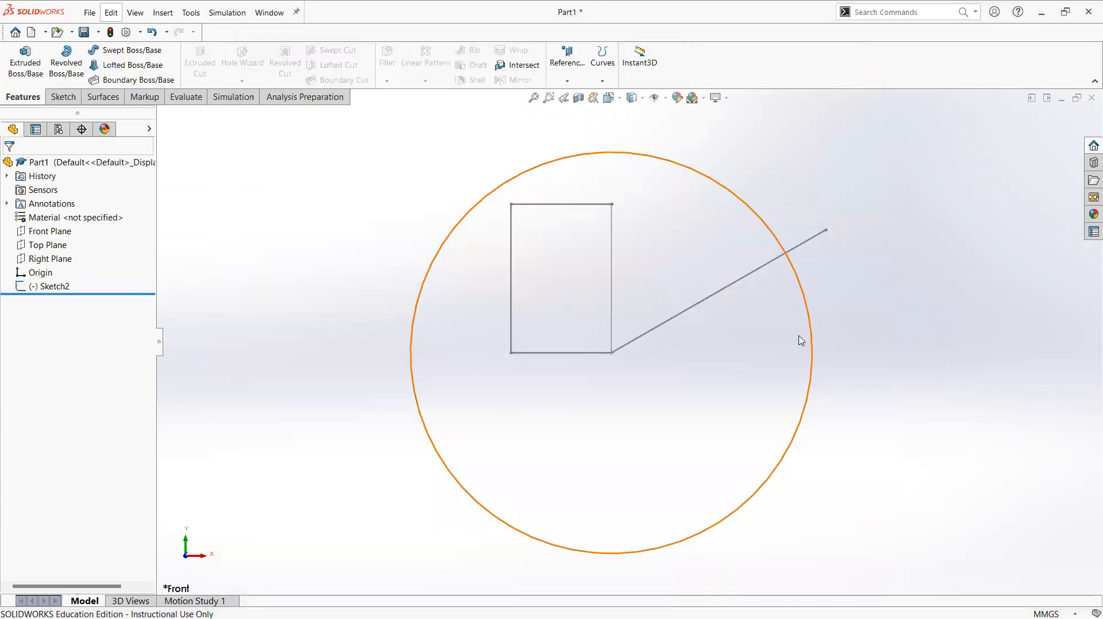
Delete the sketch containing the circle, rectangle and slanted line from the part
{"action": "right_click", "coordinate": [30, 290]}
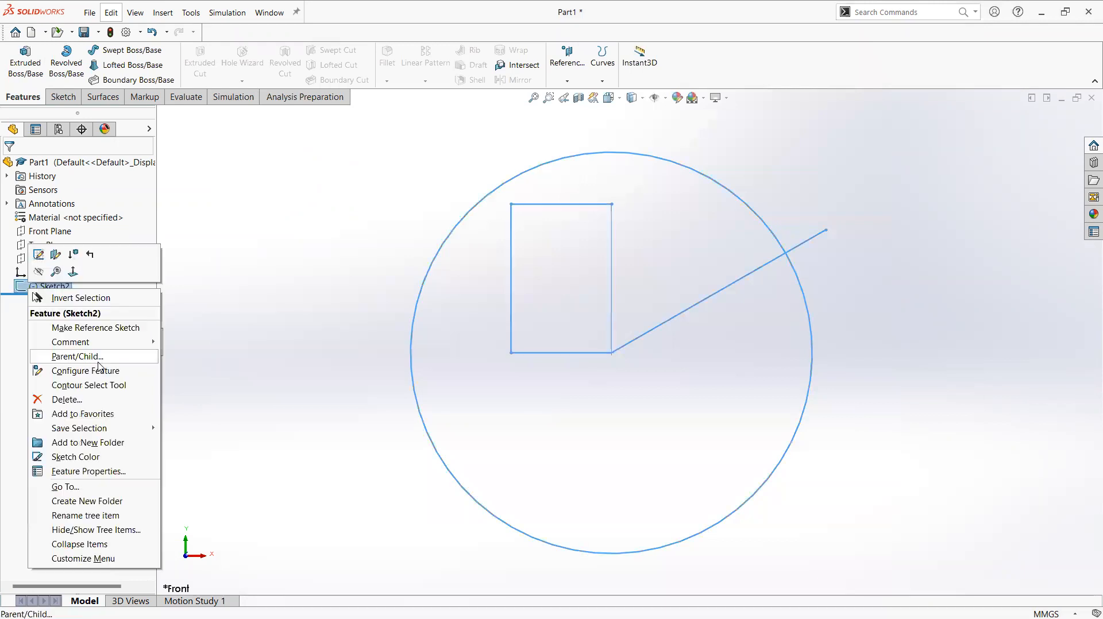
{"action": "left_click", "coordinate": [278, 359]}
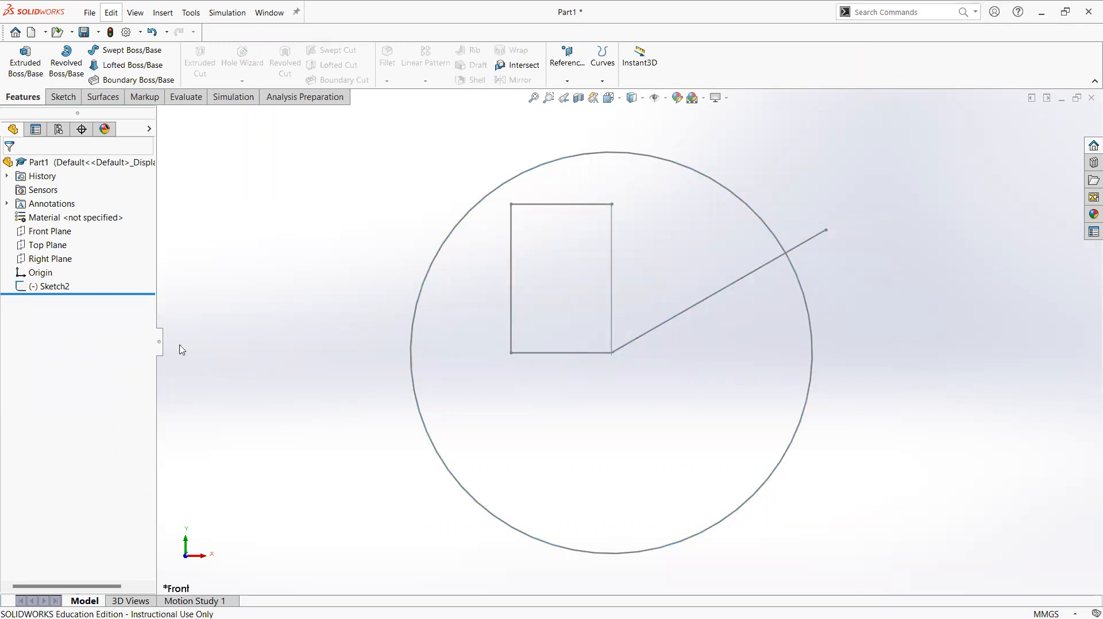
{"action": "left_click", "coordinate": [51, 287]}
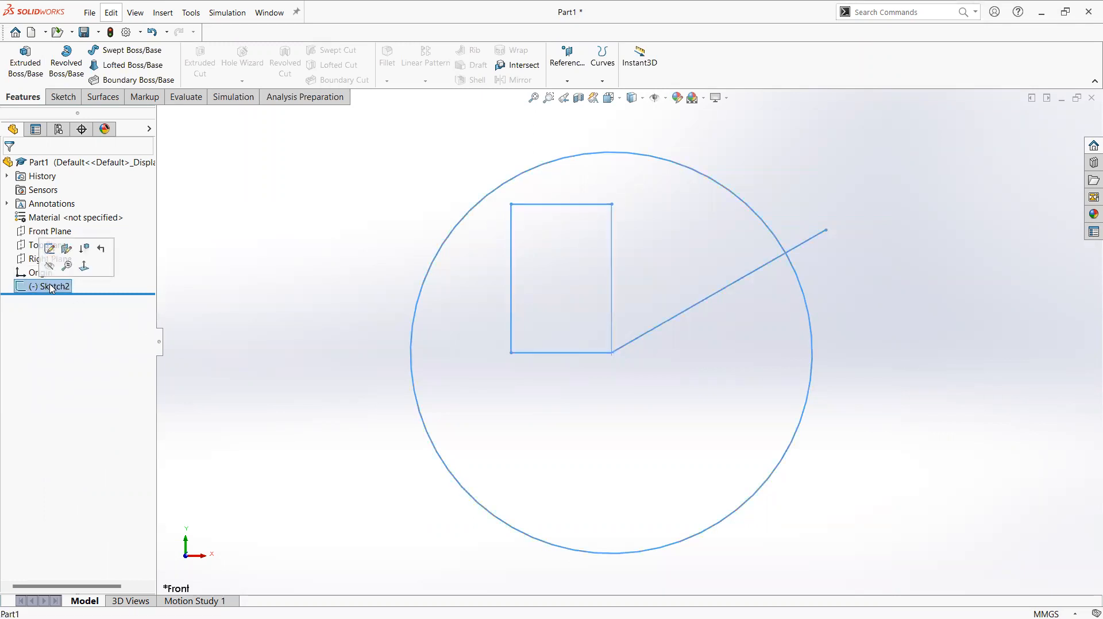
{"action": "right_click", "coordinate": [52, 287]}
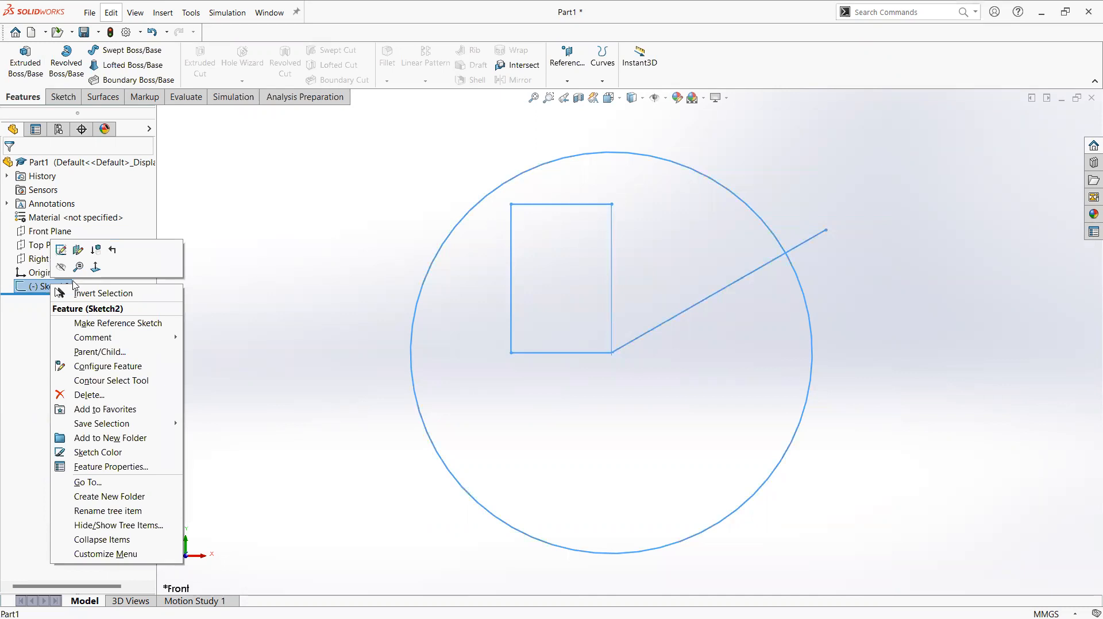
{"action": "left_click", "coordinate": [84, 397]}
{"action": "left_click", "coordinate": [620, 245]}
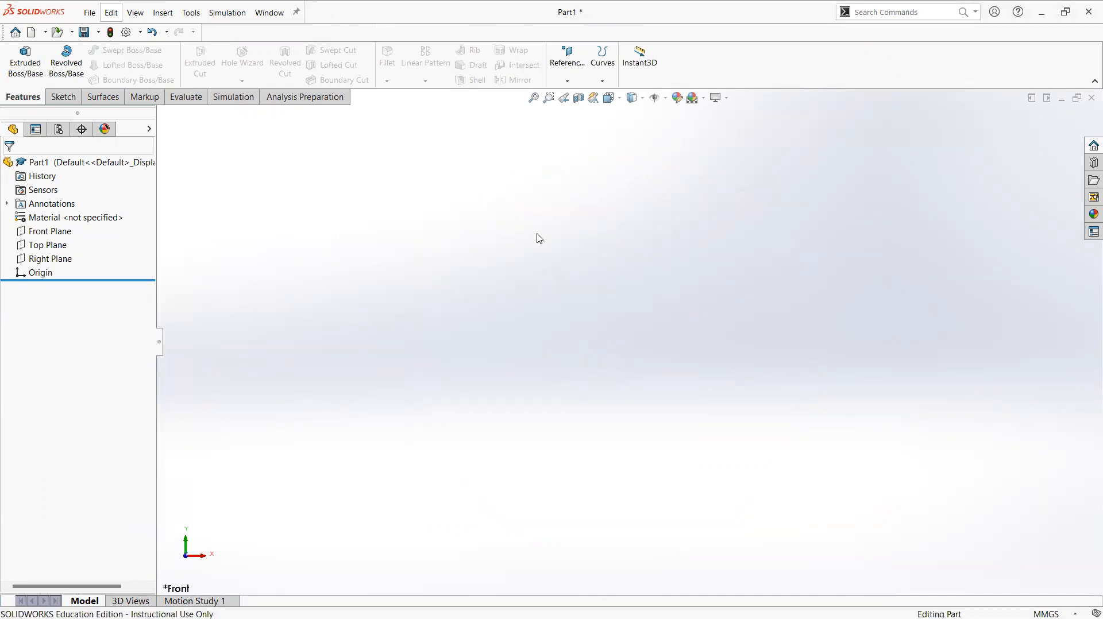
Create a reference axis through the Origin and perpendicular to the Right Plane, using the Point and Face/Plane definition
{"action": "key", "text": "ctrl+7"}
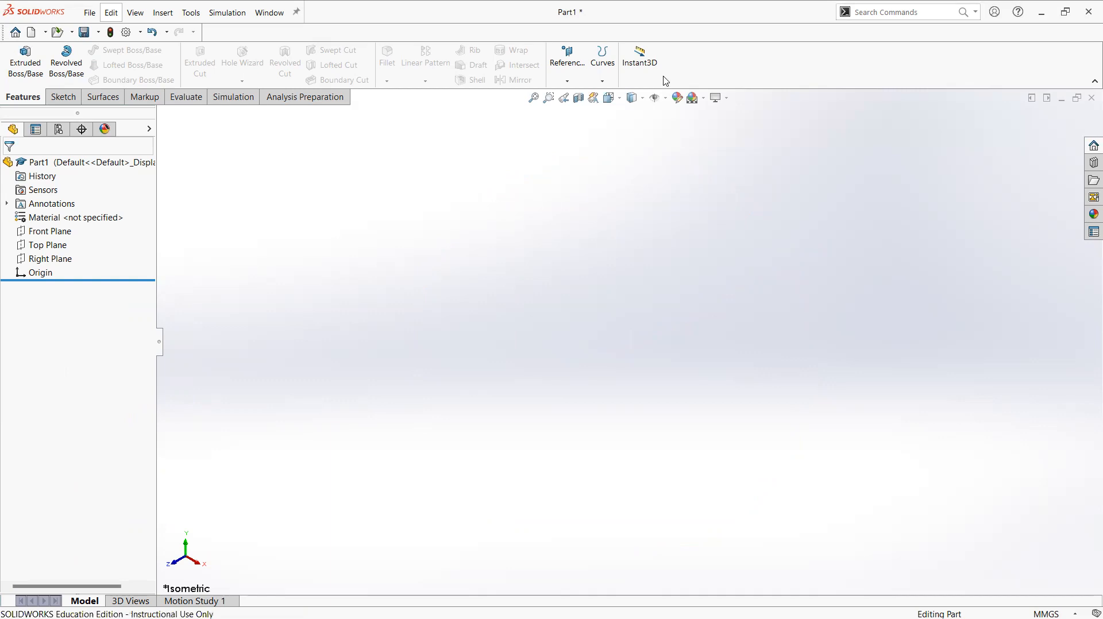
{"action": "left_click", "coordinate": [566, 69]}
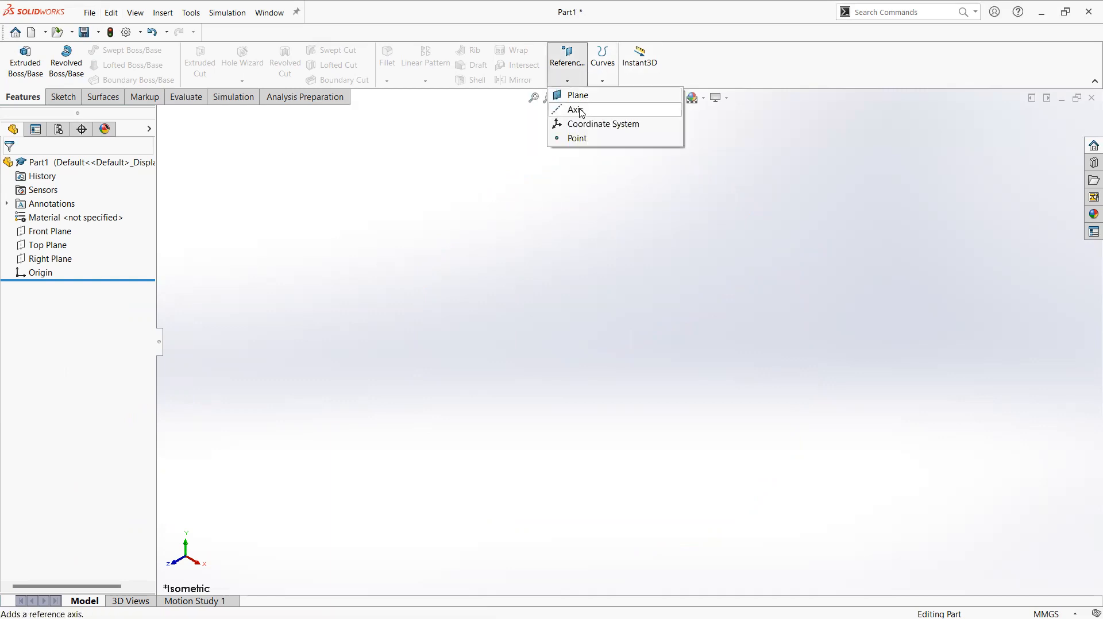
{"action": "left_click", "coordinate": [578, 109]}
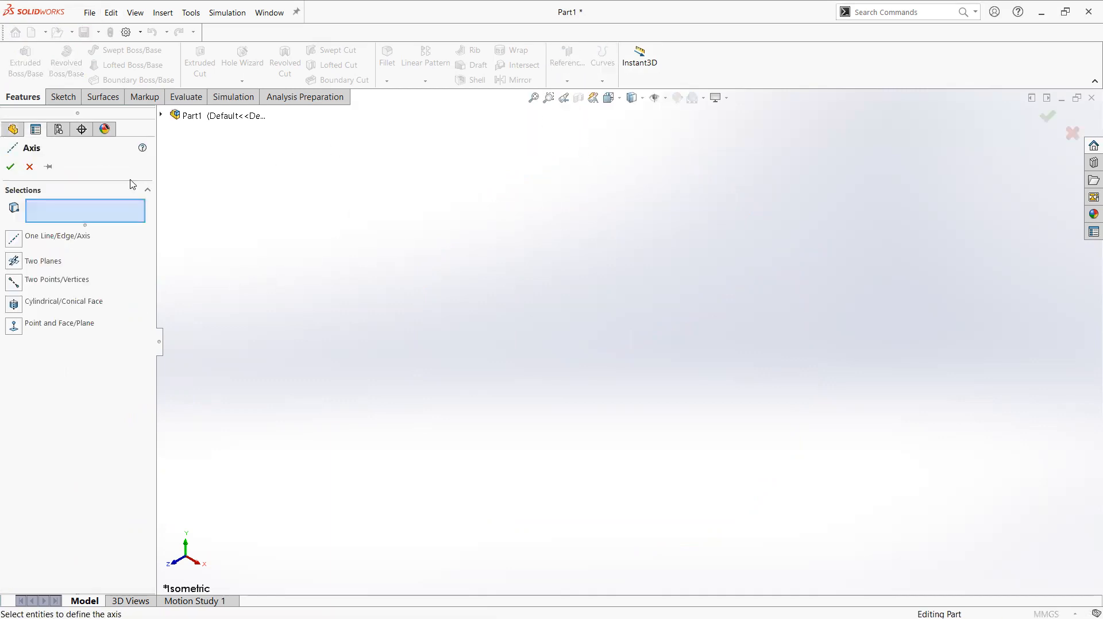
{"action": "left_click", "coordinate": [161, 116]}
{"action": "left_click", "coordinate": [206, 226]}
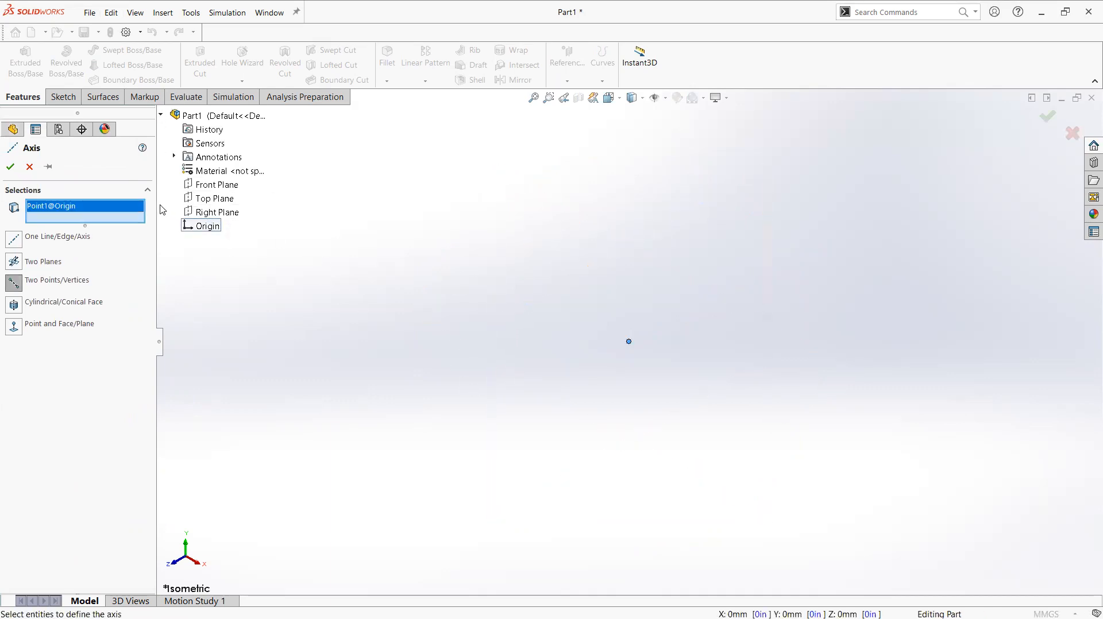
{"action": "left_click", "coordinate": [217, 212]}
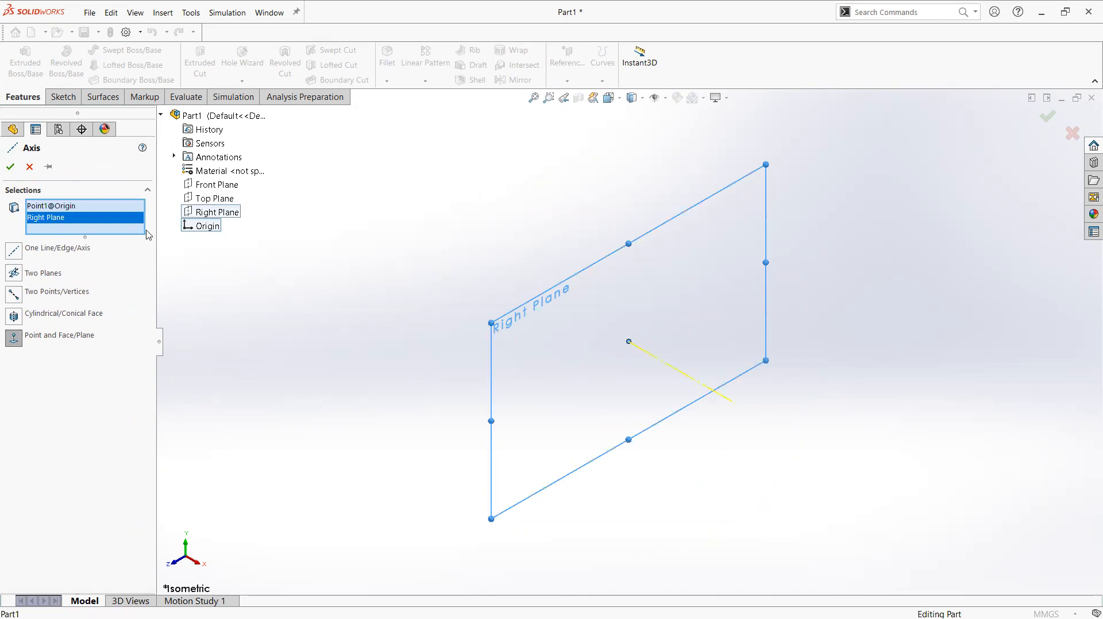
{"action": "left_click", "coordinate": [11, 168]}
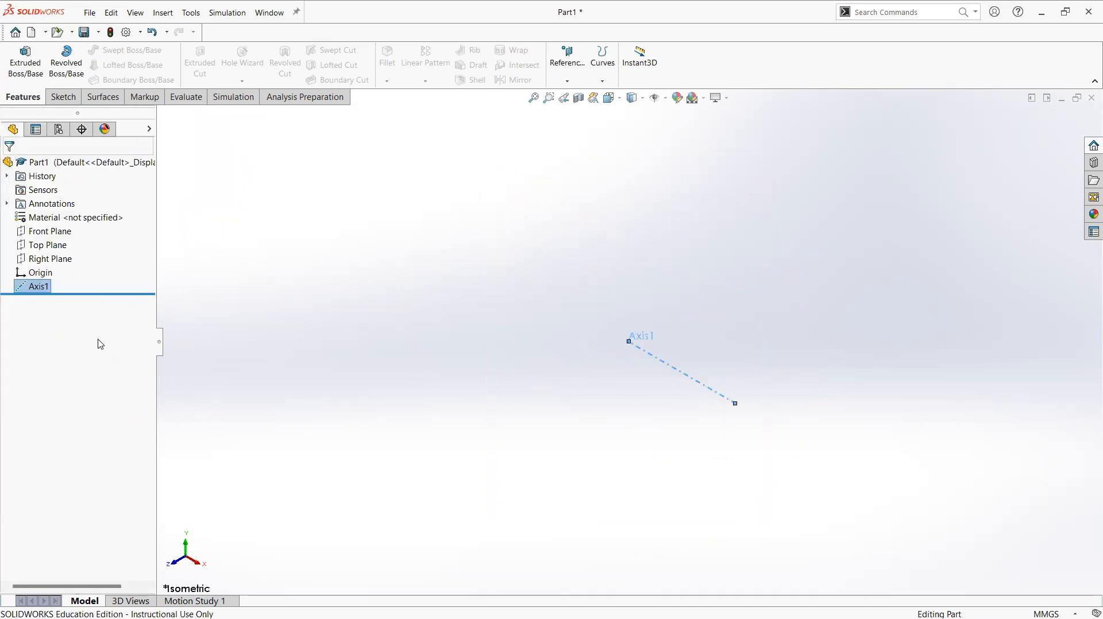
Rename the new reference axis as x-axis
{"action": "right_click", "coordinate": [42, 290]}
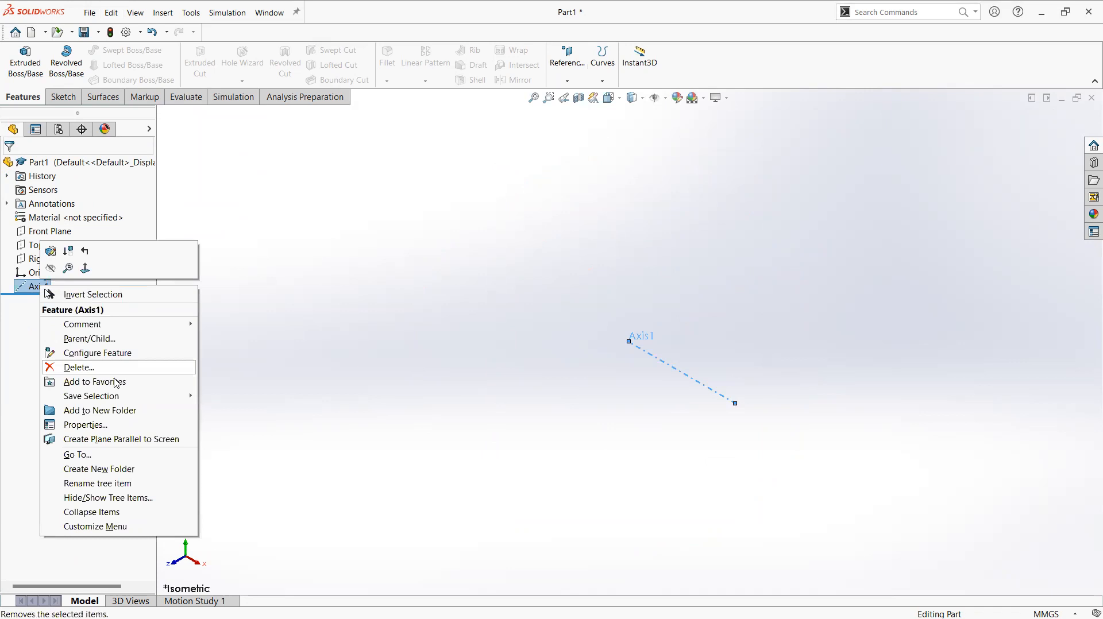
{"action": "left_click", "coordinate": [120, 486]}
{"action": "type", "text": "x-axis"}
{"action": "key", "text": "Return"}
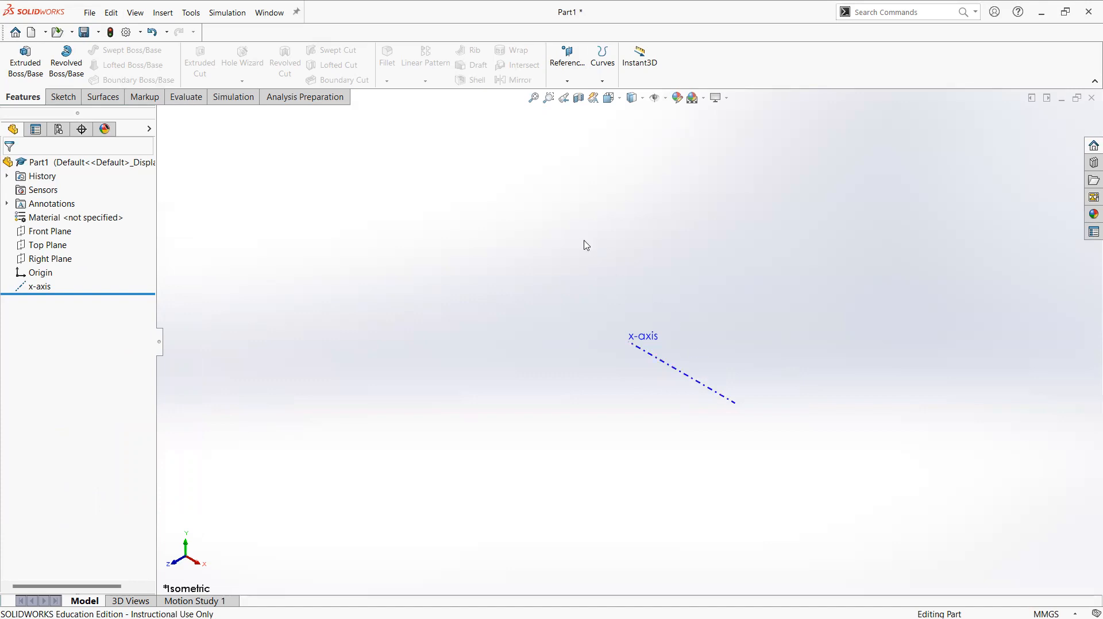
{"action": "left_click", "coordinate": [126, 32]}
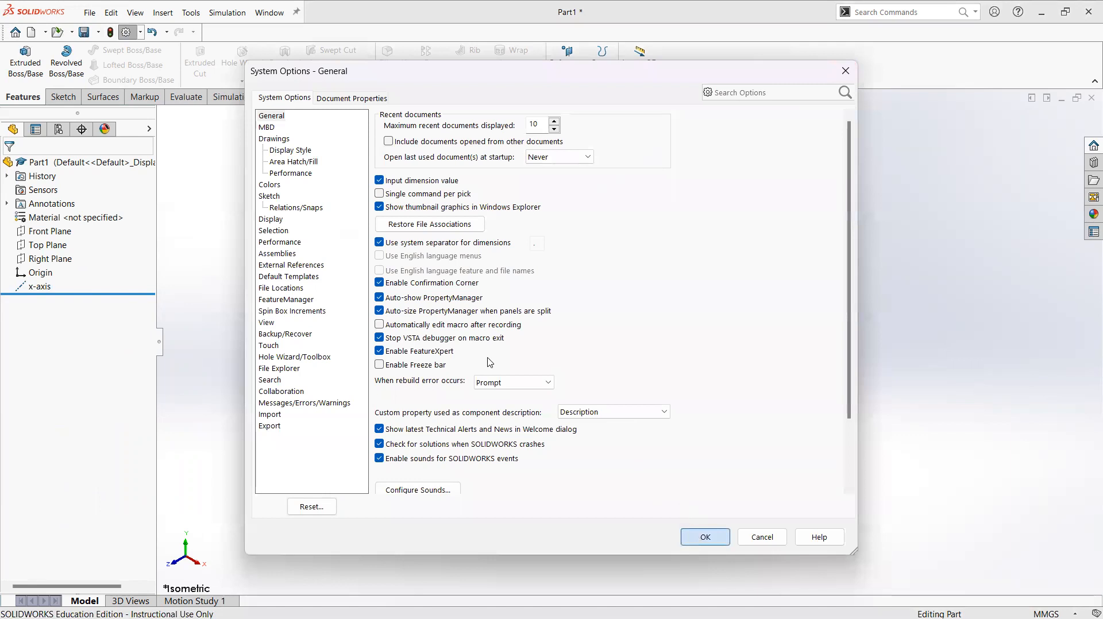
{"action": "key", "text": "Escape"}
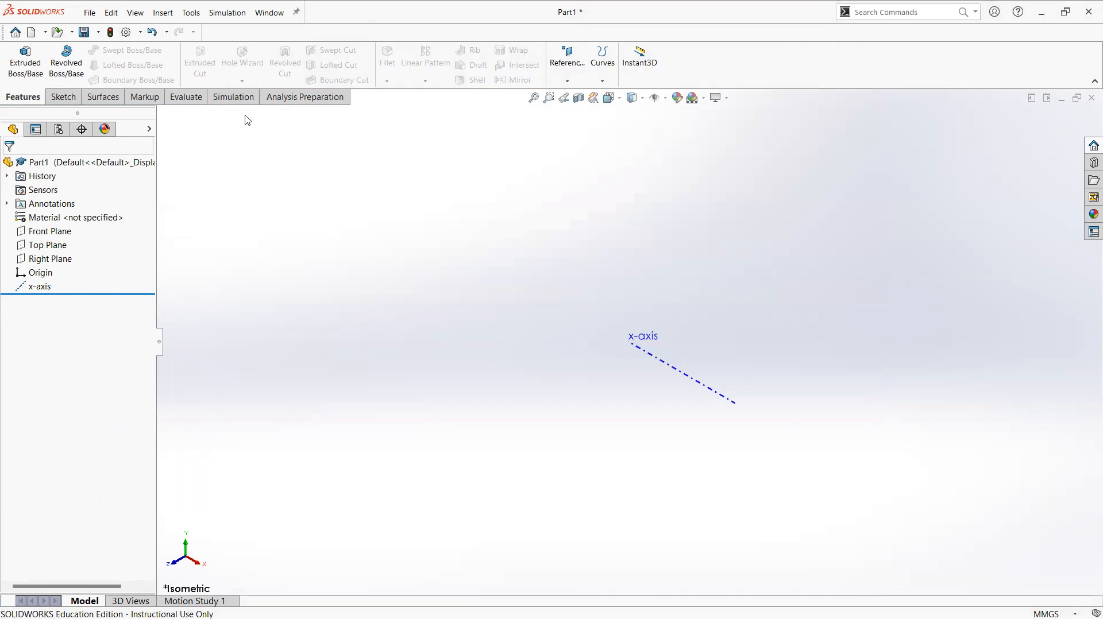
Save the document as a Part Templates (*.prtdot) file named SW101_PART in the SOLIDWORKS 2021 templates folder
{"action": "left_click", "coordinate": [100, 32]}
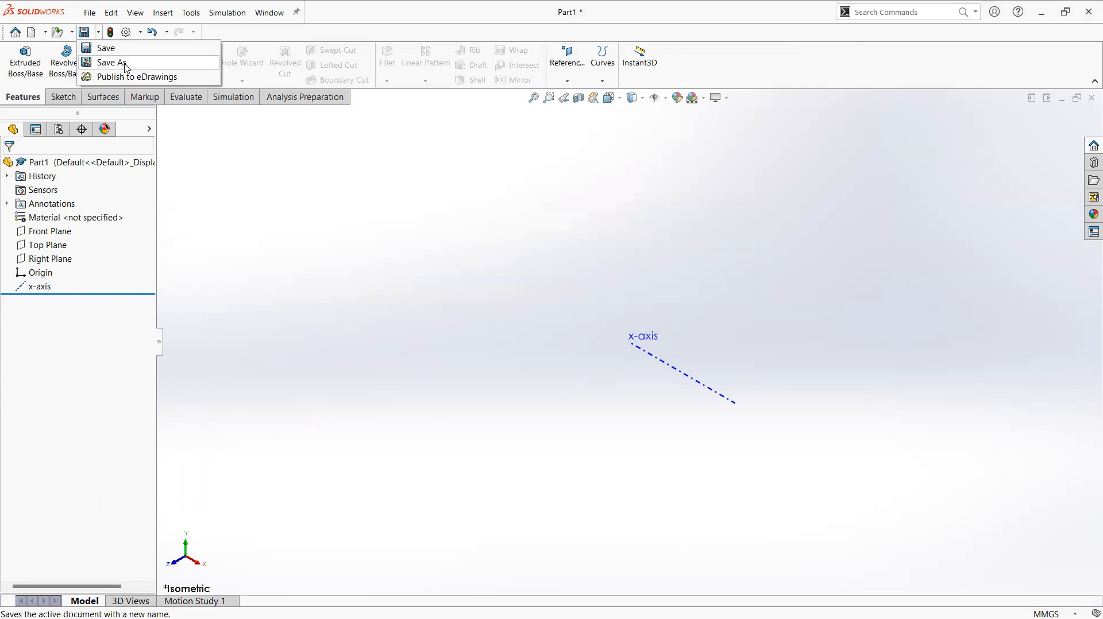
{"action": "left_click", "coordinate": [127, 63]}
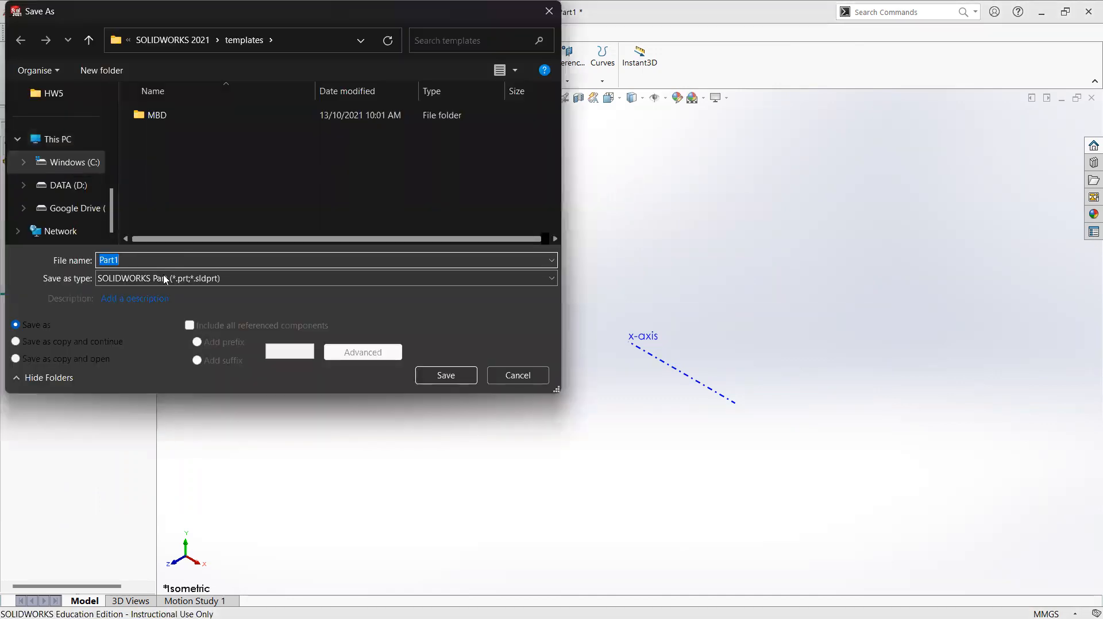
{"action": "left_click", "coordinate": [167, 278]}
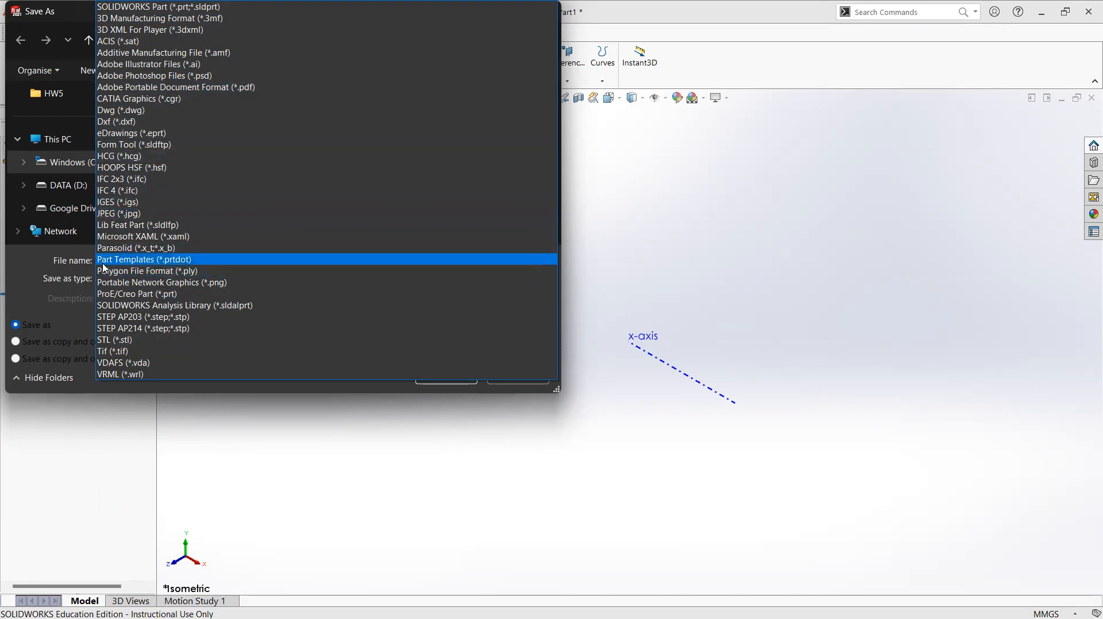
{"action": "left_click", "coordinate": [199, 261]}
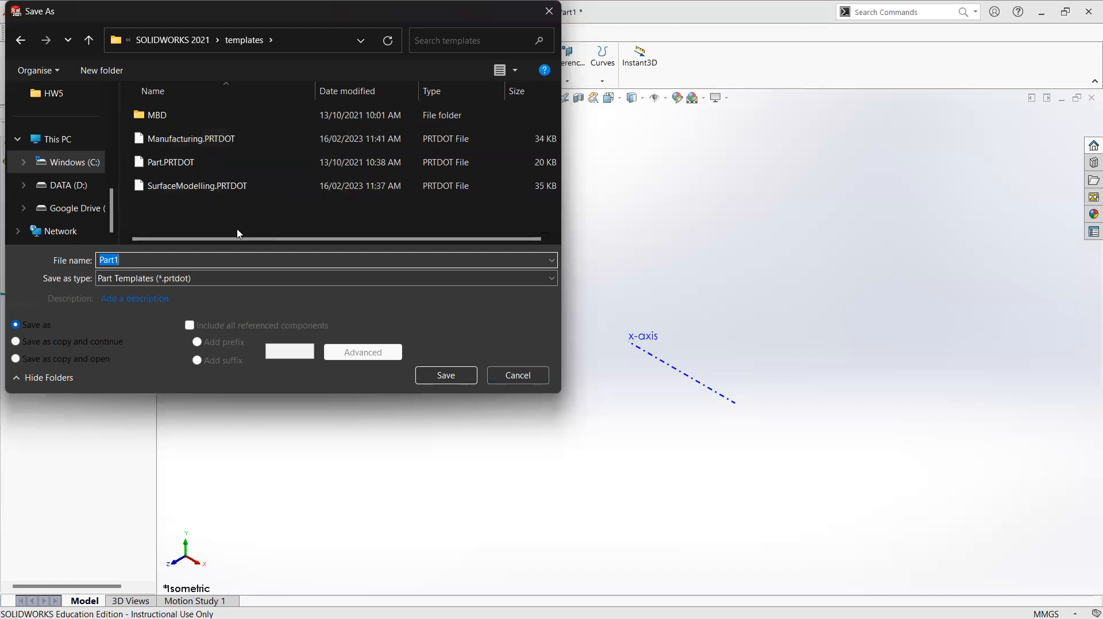
{"action": "type", "text": "SW101"}
{"action": "type", "text": "_PART"}
{"action": "key", "text": "Return"}
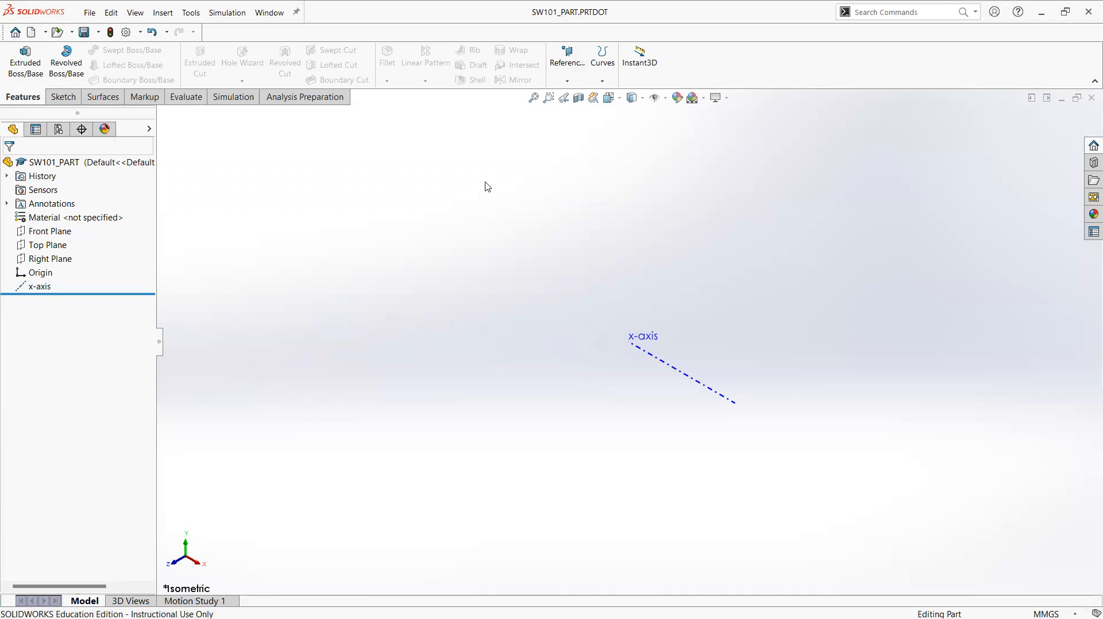
Compare the novice and advanced new-document views, and create a new part from the SW101_PART template
{"action": "key", "text": "ctrl+n"}
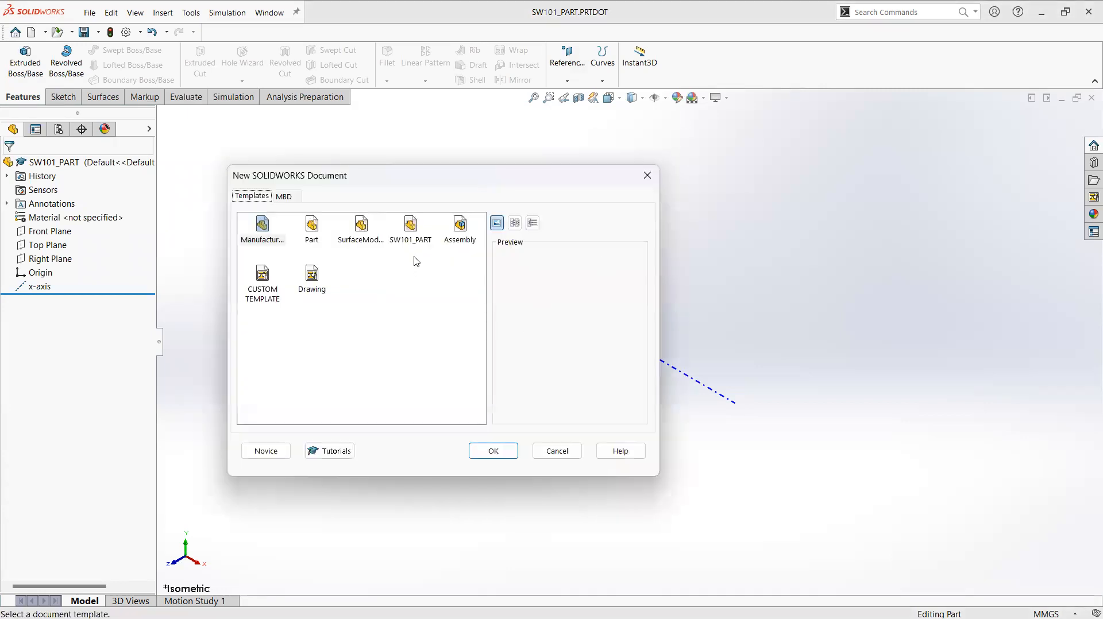
{"action": "left_click", "coordinate": [412, 240]}
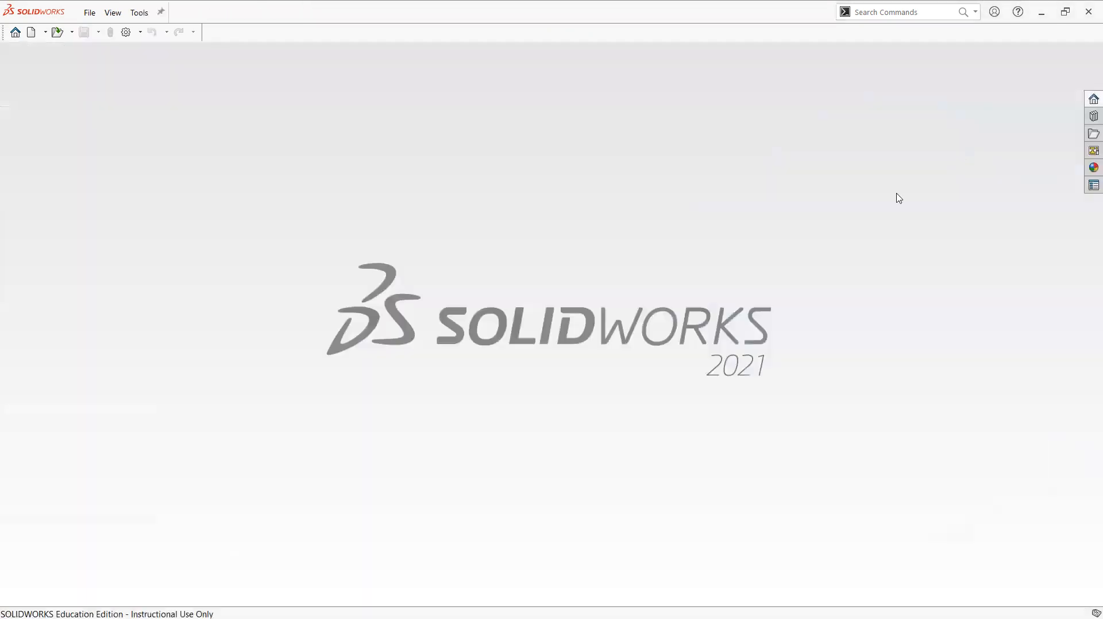
{"action": "key", "text": "ctrl+n"}
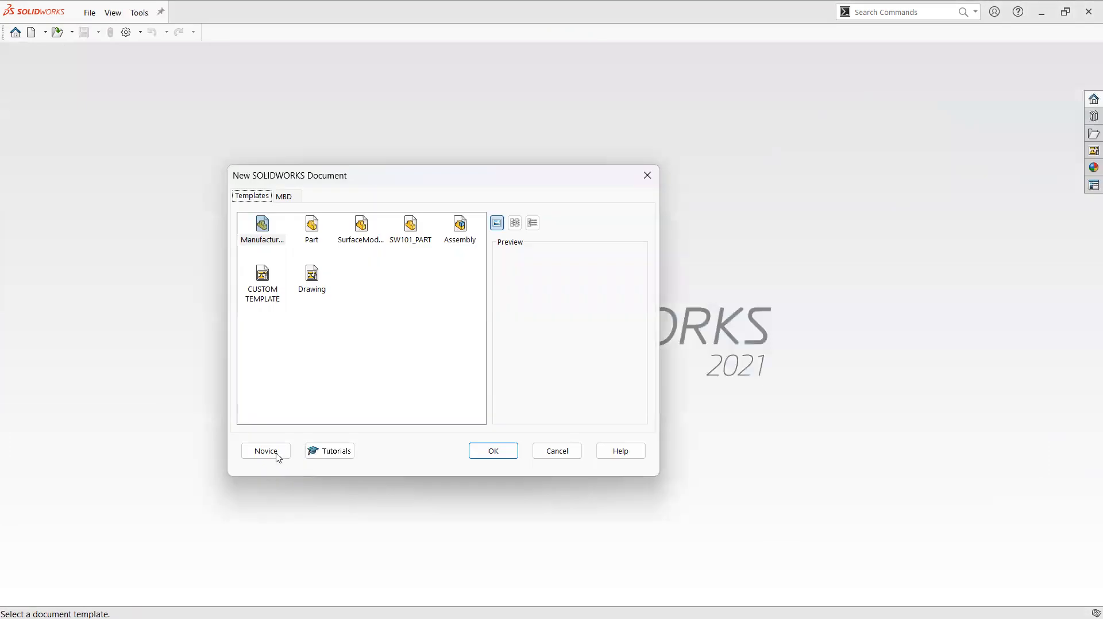
{"action": "left_click", "coordinate": [270, 452]}
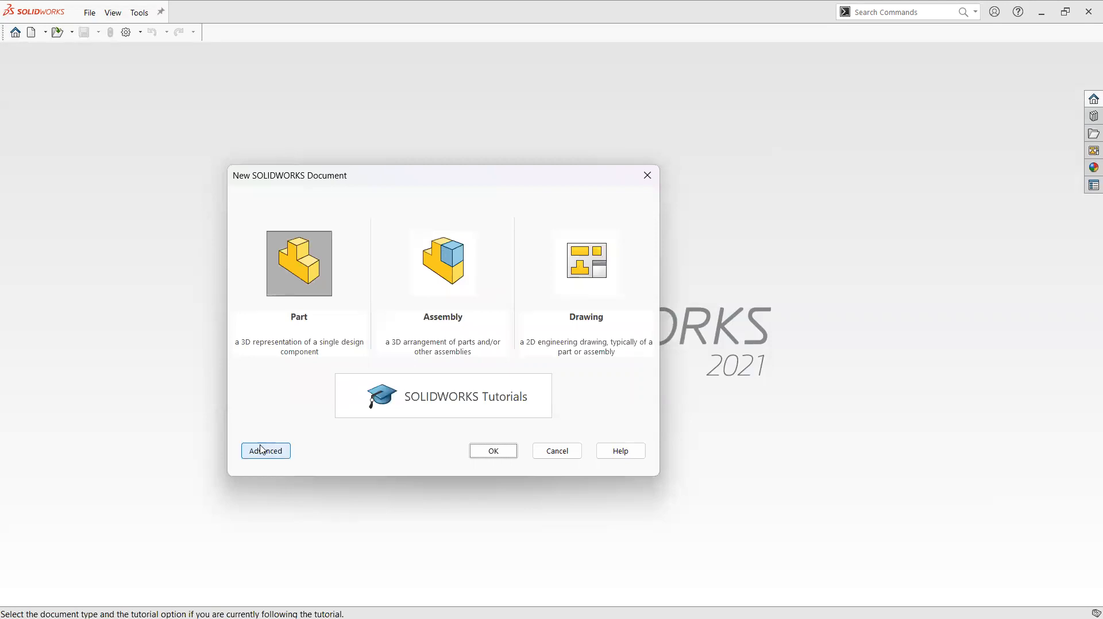
{"action": "left_click", "coordinate": [281, 451]}
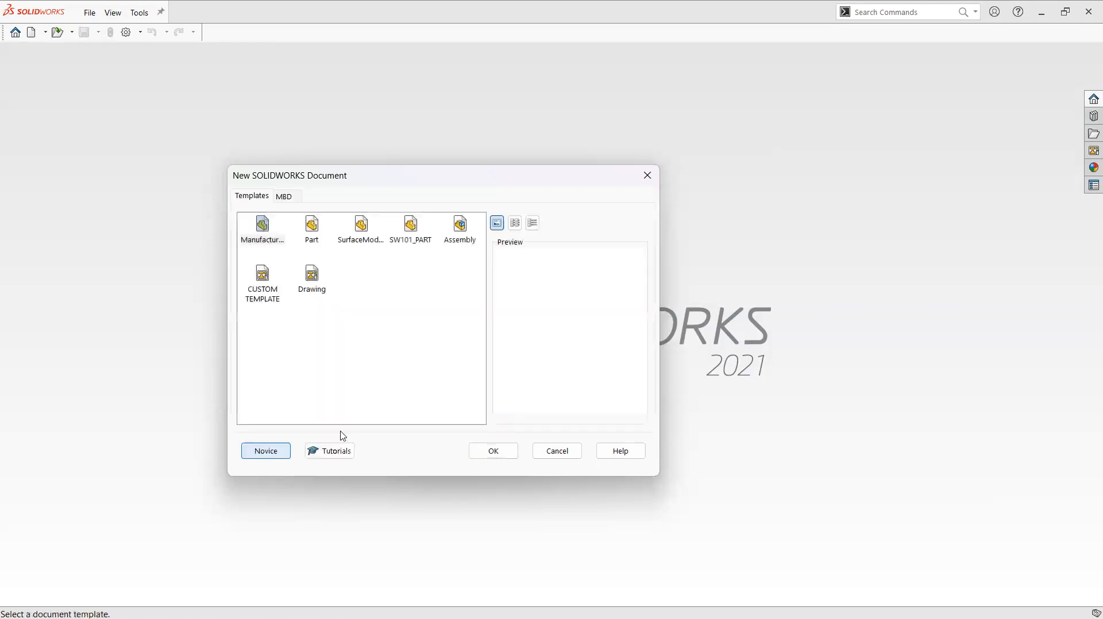
{"action": "left_click", "coordinate": [405, 229]}
{"action": "left_click", "coordinate": [493, 452]}
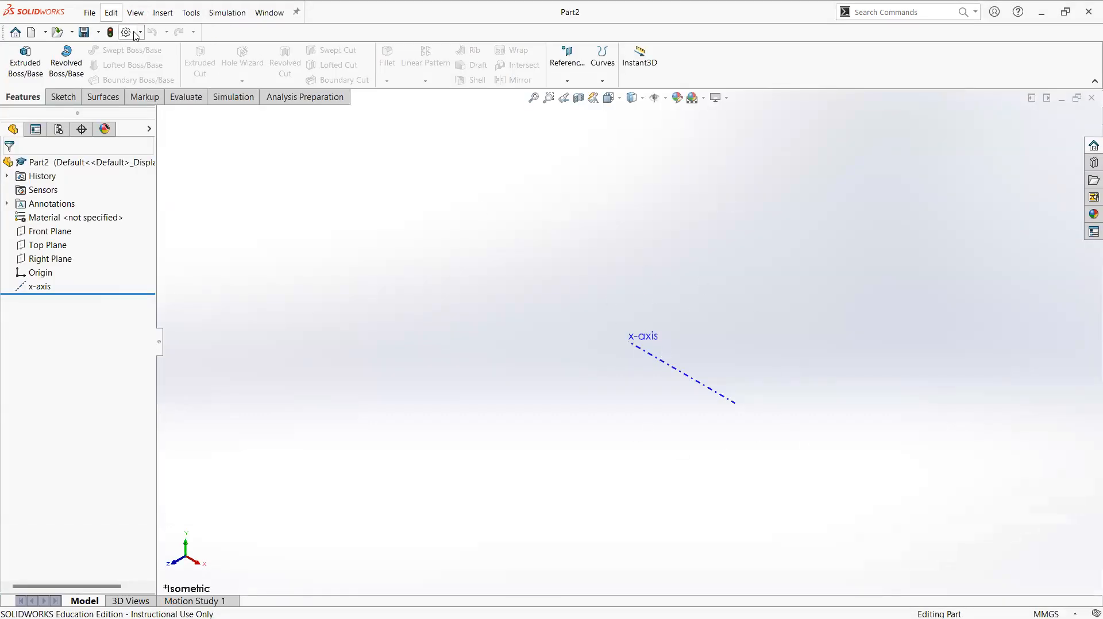
Sketch a 50 mm diameter circle centred on the origin on the Front Plane and exit the sketch
{"action": "key", "text": "s"}
{"action": "left_click", "coordinate": [552, 213]}
{"action": "key", "text": "c"}
{"action": "left_click", "coordinate": [355, 341]}
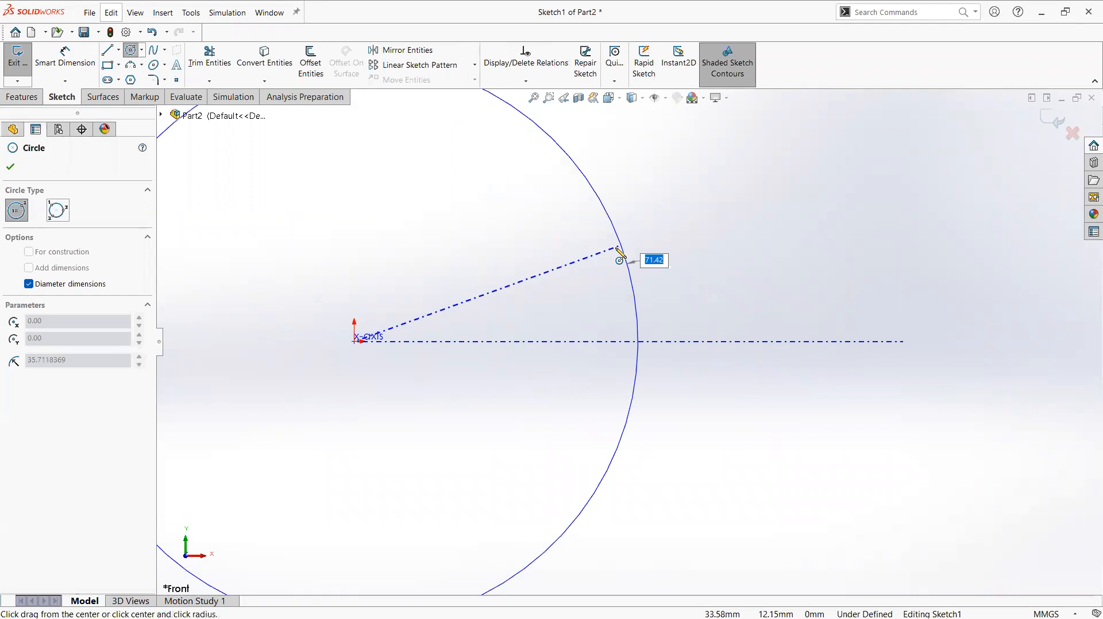
{"action": "type", "text": "50"}
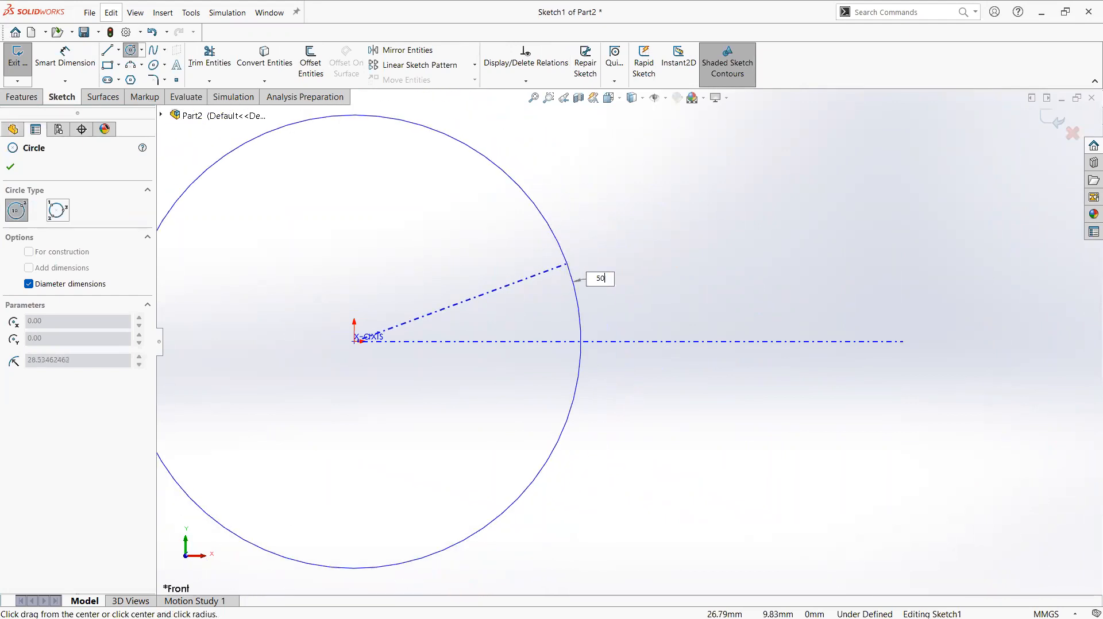
{"action": "key", "text": "Return"}
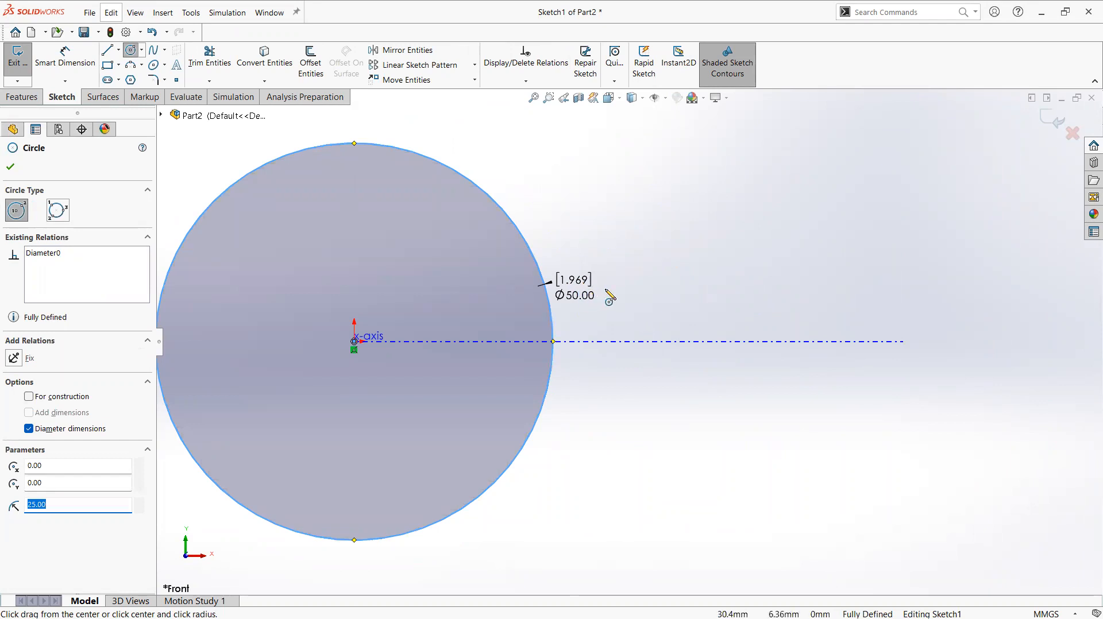
{"action": "left_click", "coordinate": [1053, 121]}
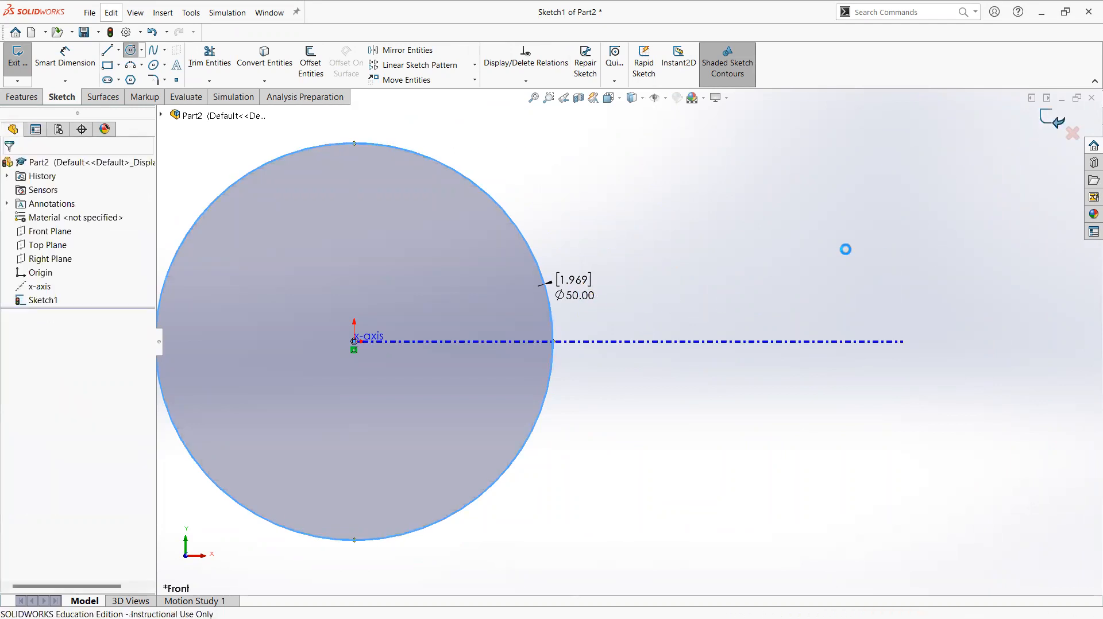
{"action": "mouse_move", "coordinate": [822, 249]}
{"action": "middle_mouse_down"}
{"action": "mouse_move", "coordinate": [772, 273]}
{"action": "mouse_move", "coordinate": [692, 339]}
{"action": "mouse_move", "coordinate": [524, 288]}
{"action": "middle_mouse_up"}
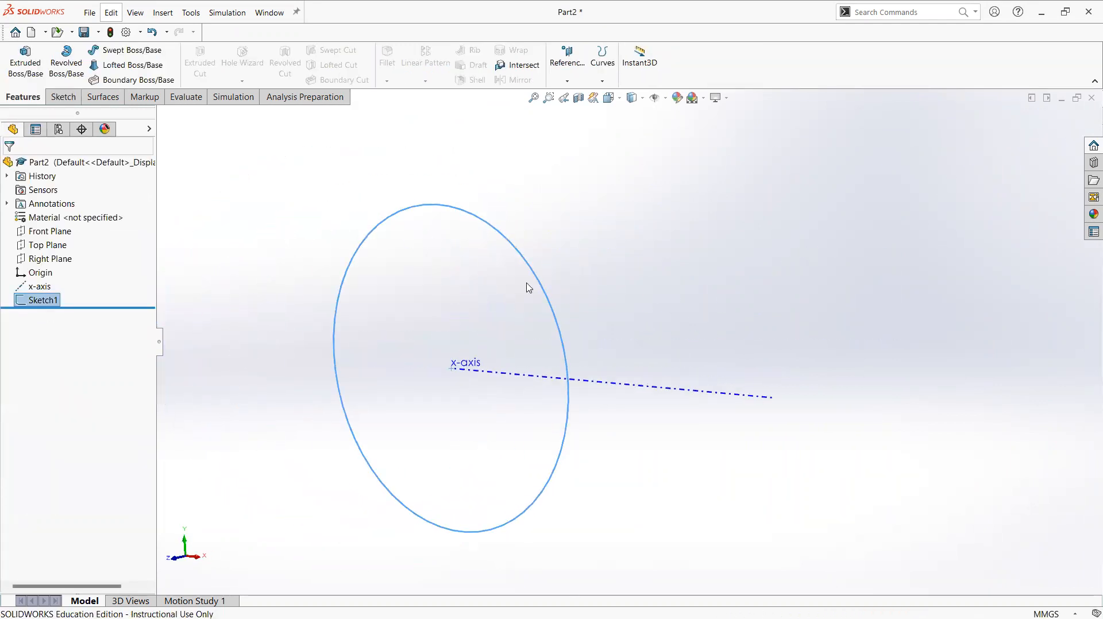
Review the CommandManager's customization choices and display the surface modelling commands
{"action": "right_click", "coordinate": [321, 103]}
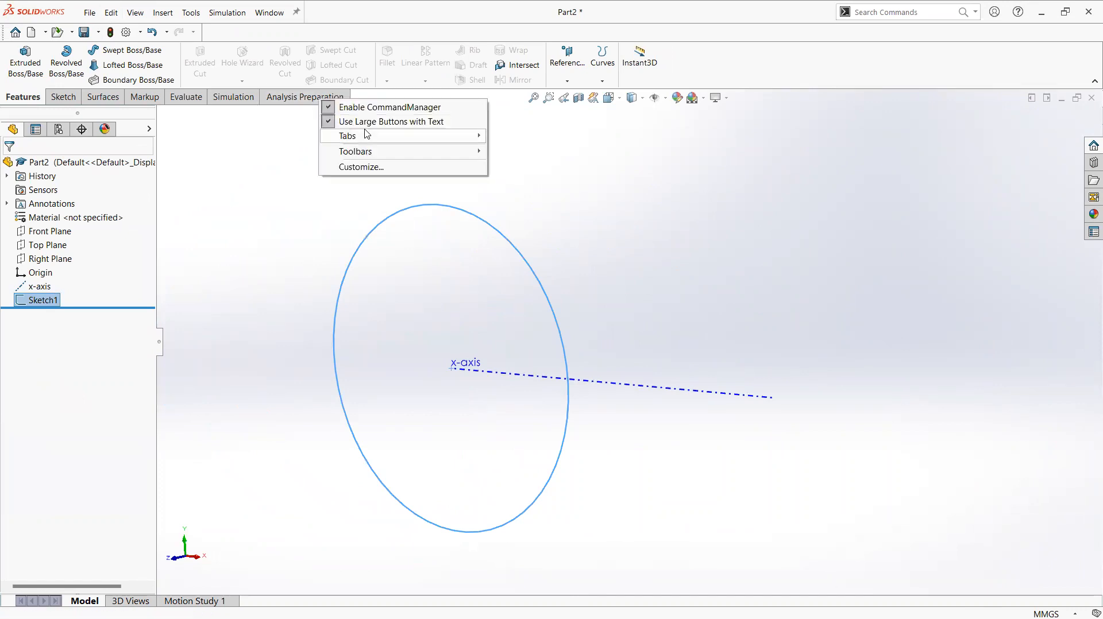
{"action": "mouse_move", "coordinate": [367, 135]}
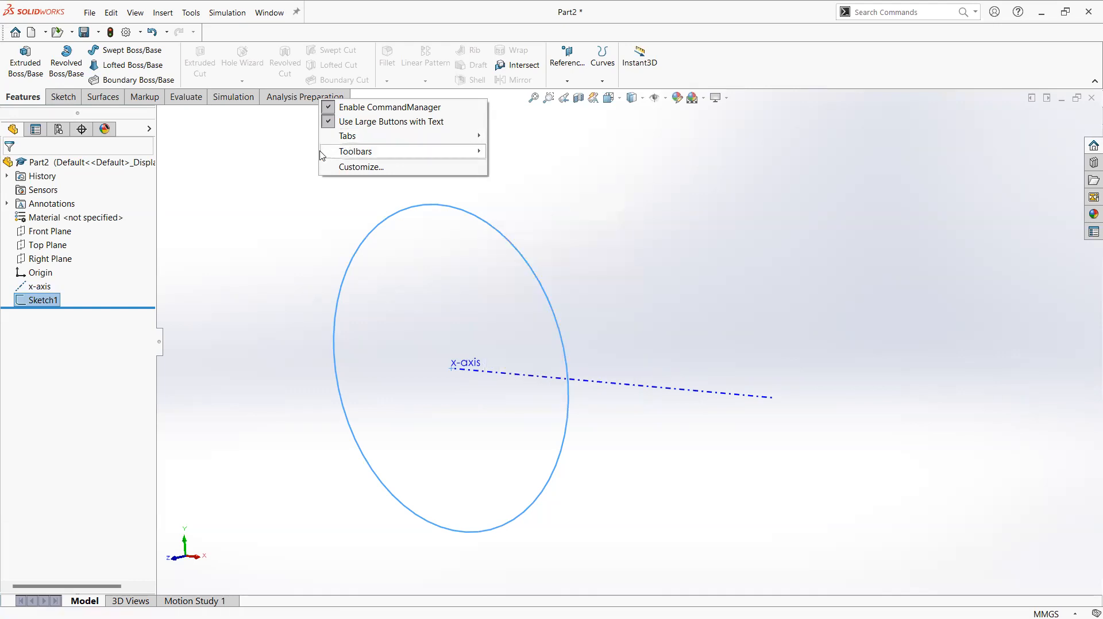
{"action": "left_click", "coordinate": [300, 168]}
{"action": "left_click", "coordinate": [103, 99]}
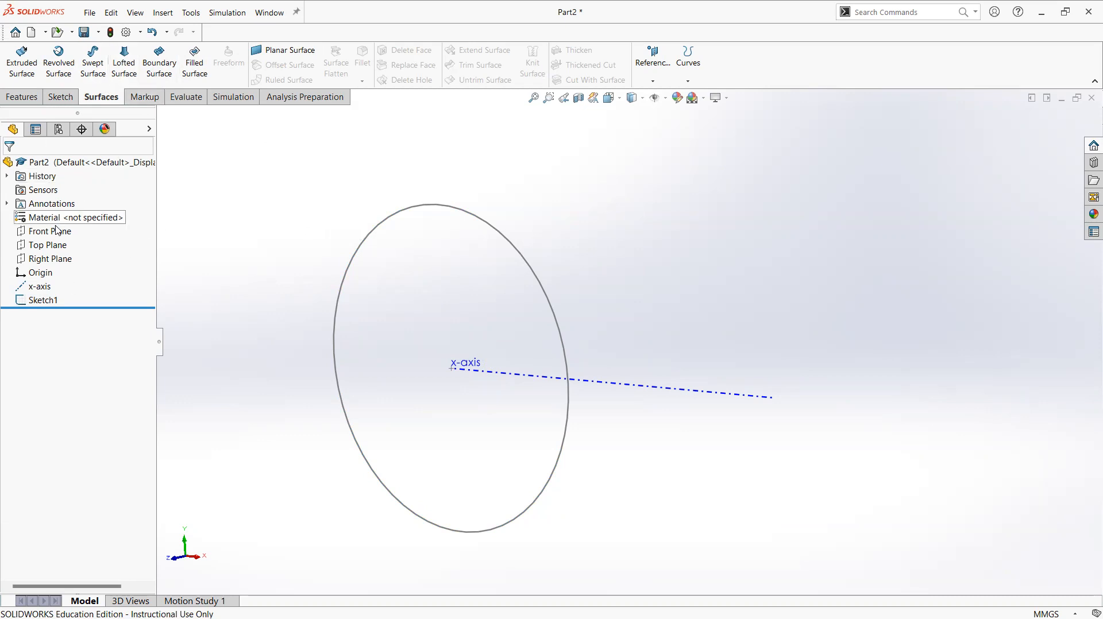
{"action": "middle_click_drag", "start_coordinate": [537, 279], "coordinate": [580, 287]}
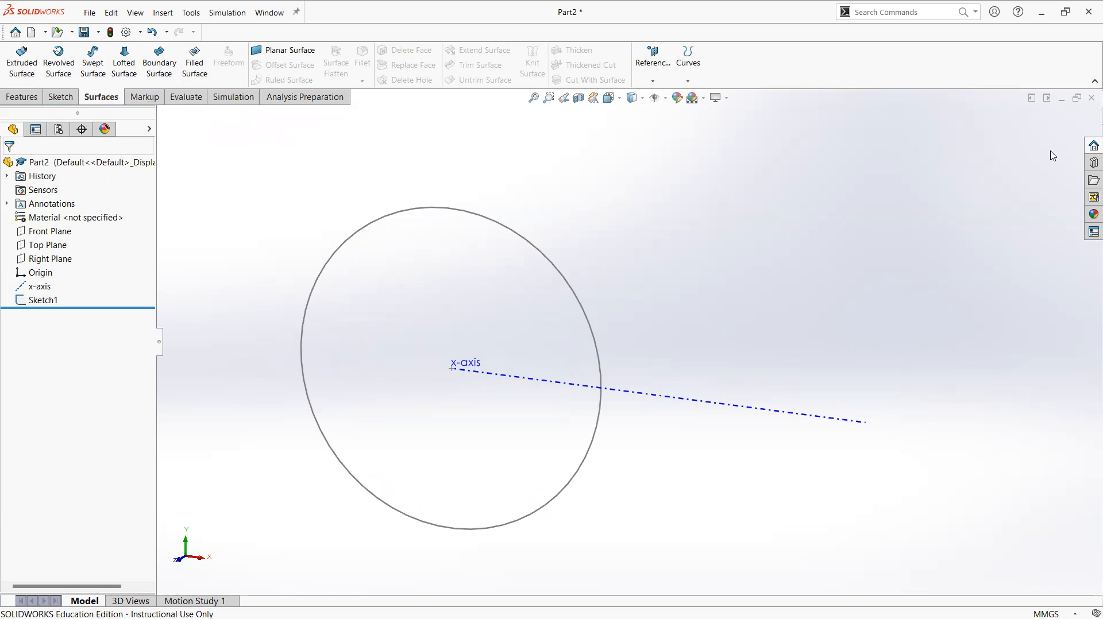
Close the sketched test part without saving, create another part from the SW101_PART template, and close that part too
{"action": "left_click", "coordinate": [1092, 98]}
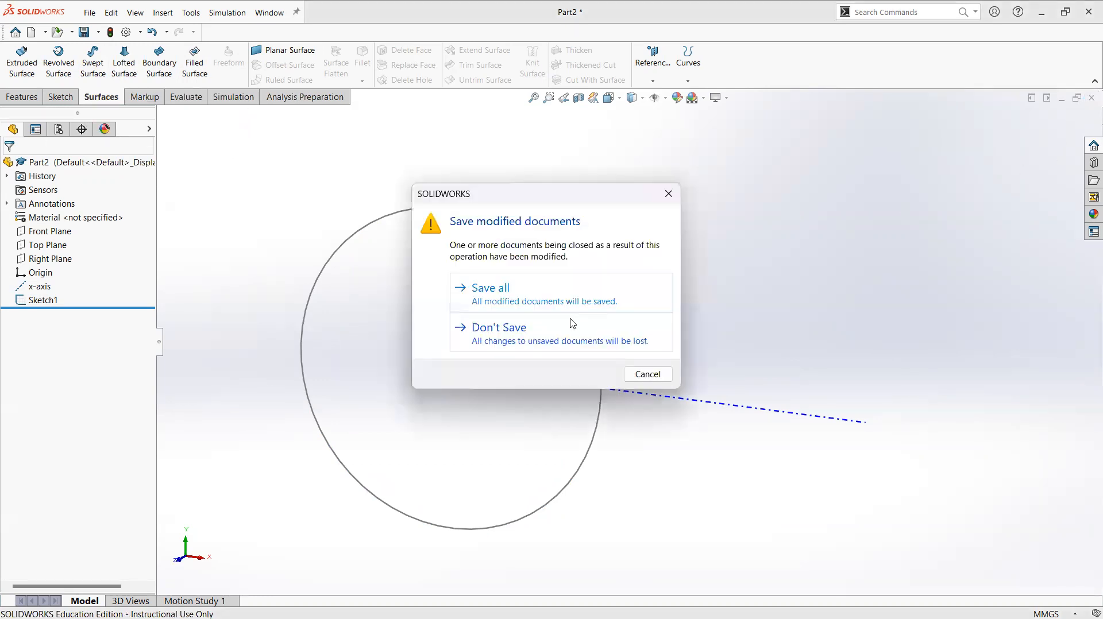
{"action": "left_click", "coordinate": [595, 320]}
{"action": "left_click", "coordinate": [417, 234]}
{"action": "left_click", "coordinate": [493, 451]}
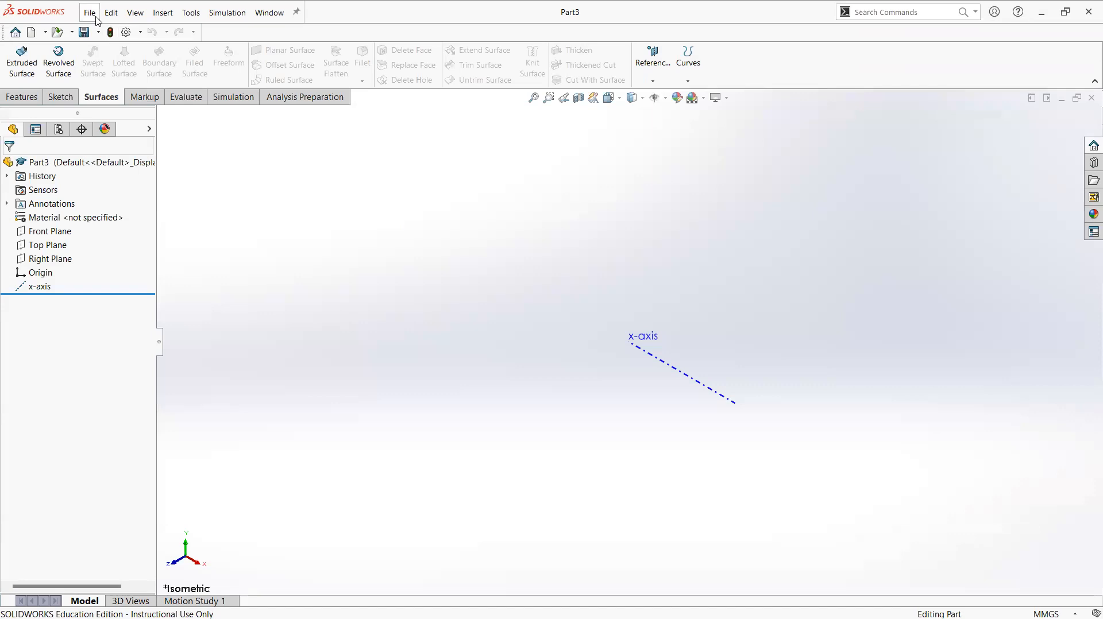
{"action": "left_click", "coordinate": [97, 19]}
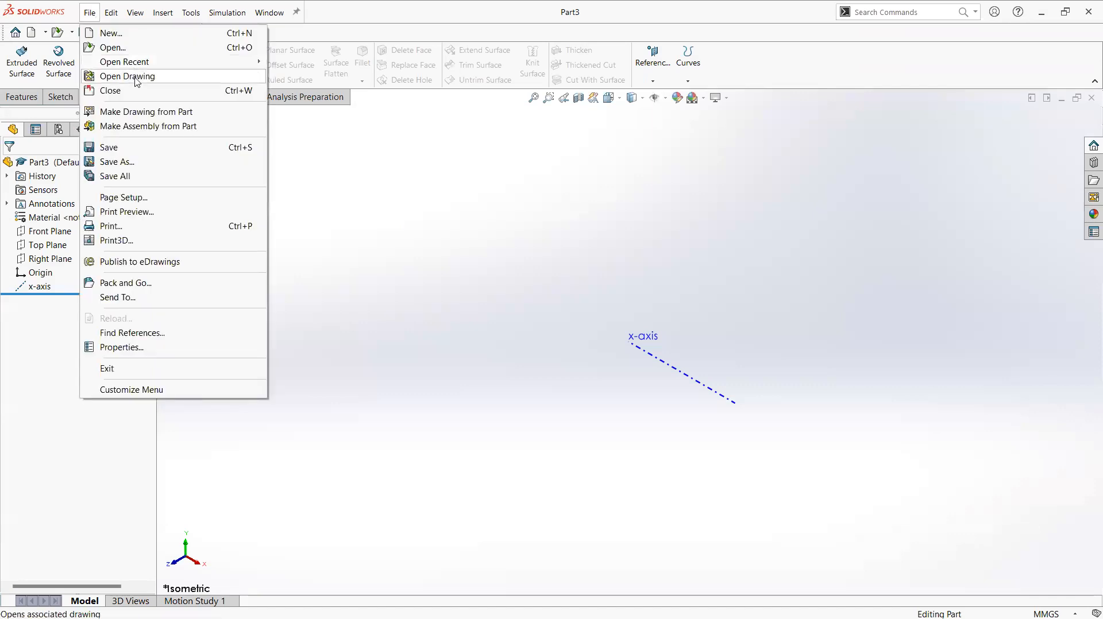
{"action": "left_click", "coordinate": [697, 251]}
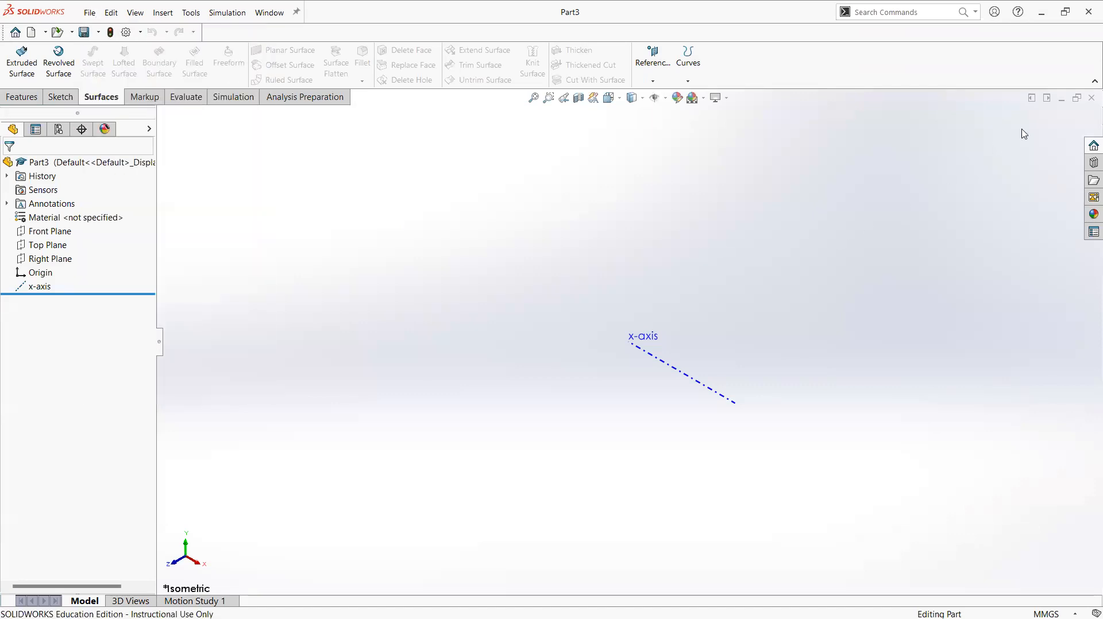
{"action": "left_click", "coordinate": [1092, 98]}
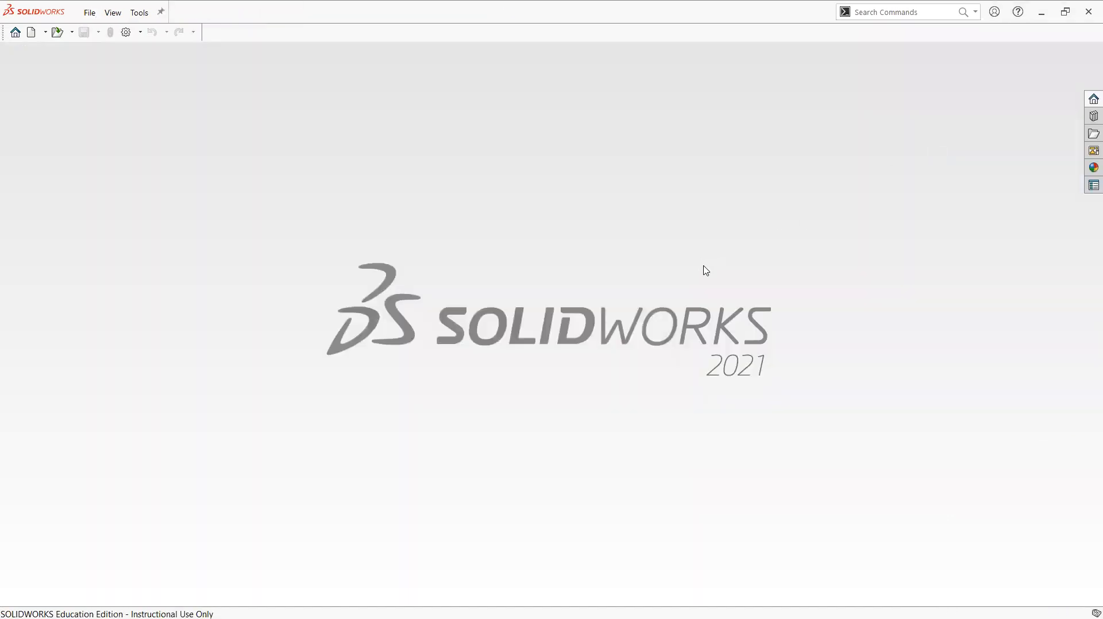
Create a new drawing from the novice view on a standard A (ANSI) Landscape sheet and close the drawing without keeping it
{"action": "key", "text": "ctrl+n"}
{"action": "left_click", "coordinate": [268, 451]}
{"action": "left_click", "coordinate": [585, 276]}
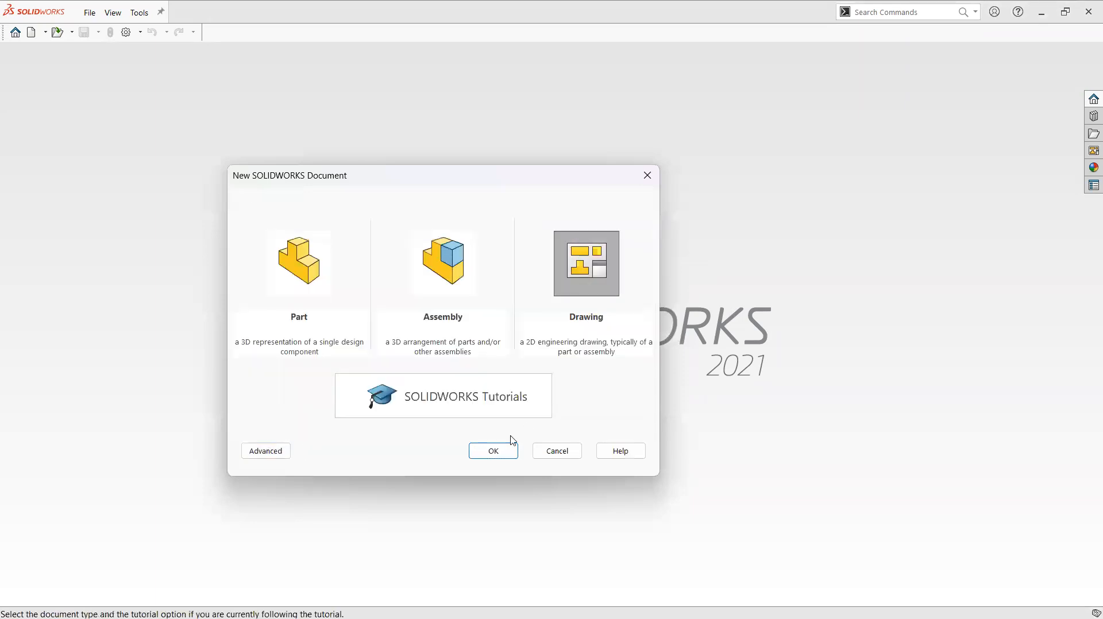
{"action": "left_click", "coordinate": [491, 451]}
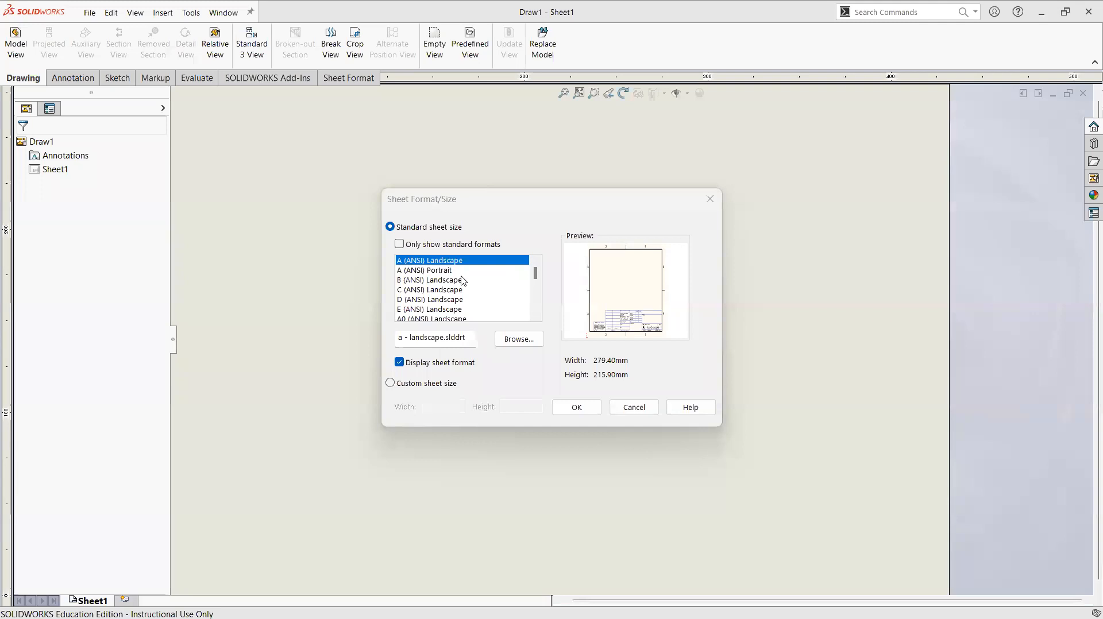
{"action": "left_click", "coordinate": [457, 280]}
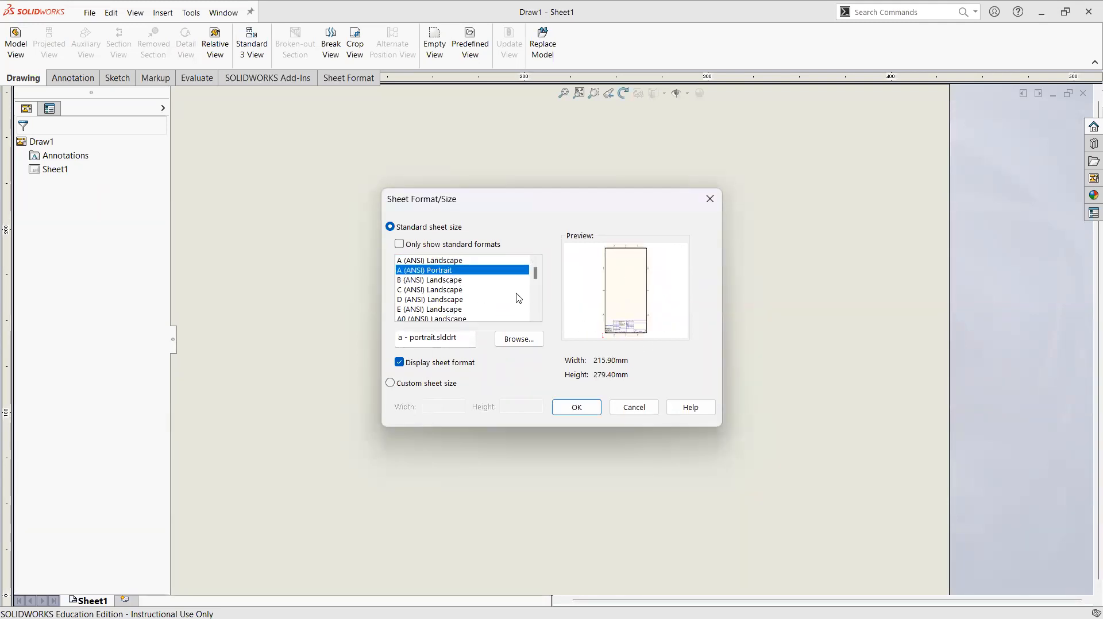
{"action": "left_click", "coordinate": [459, 261]}
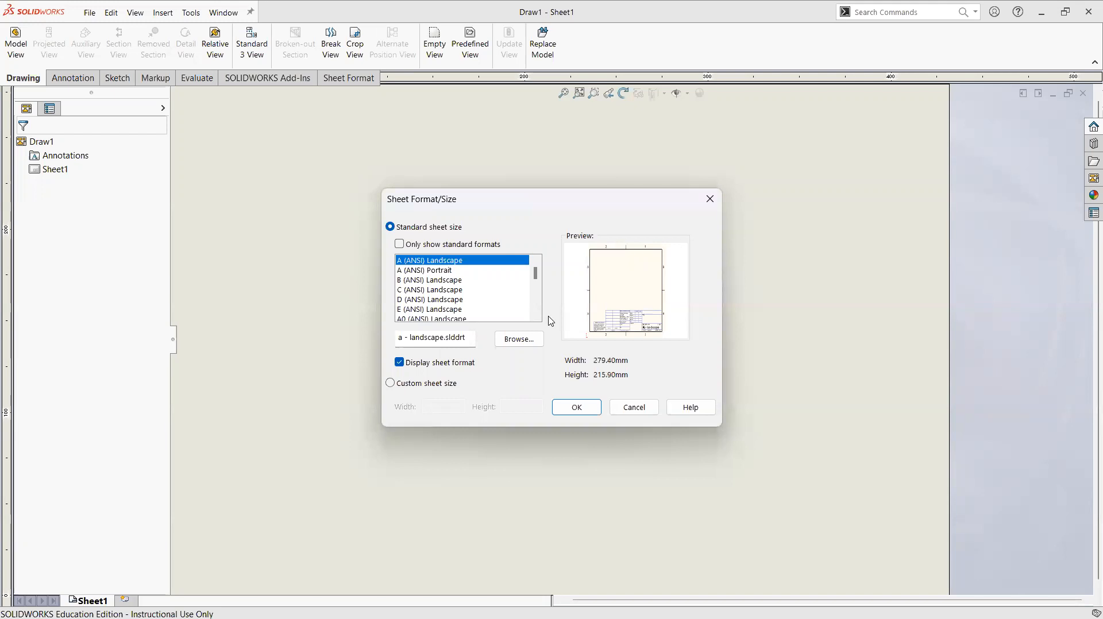
{"action": "left_click", "coordinate": [573, 408]}
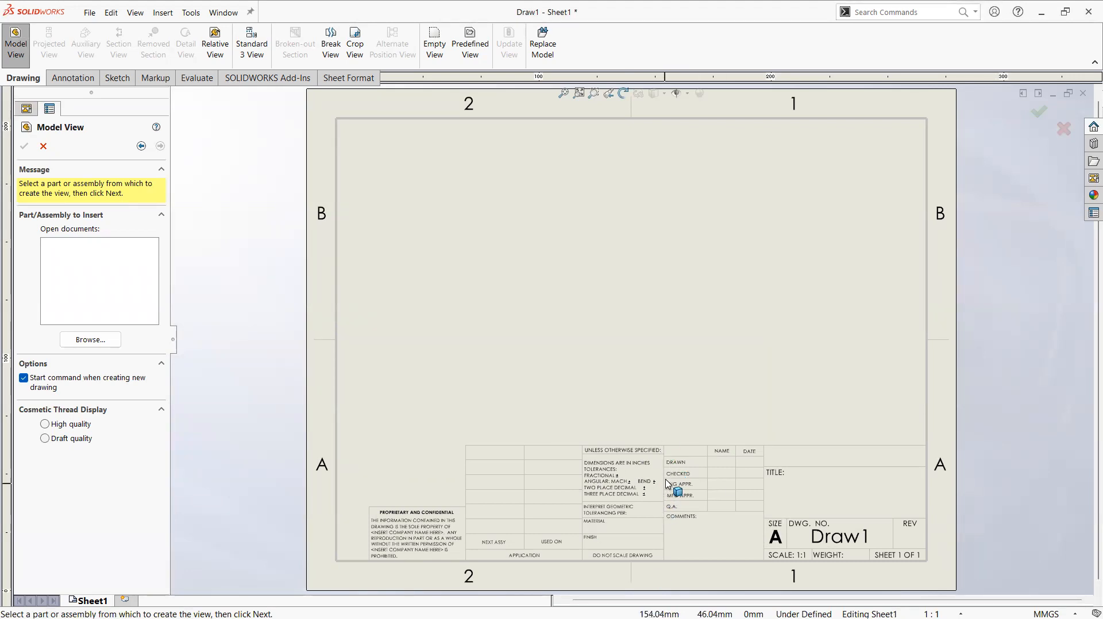
{"action": "left_click", "coordinate": [1082, 96]}
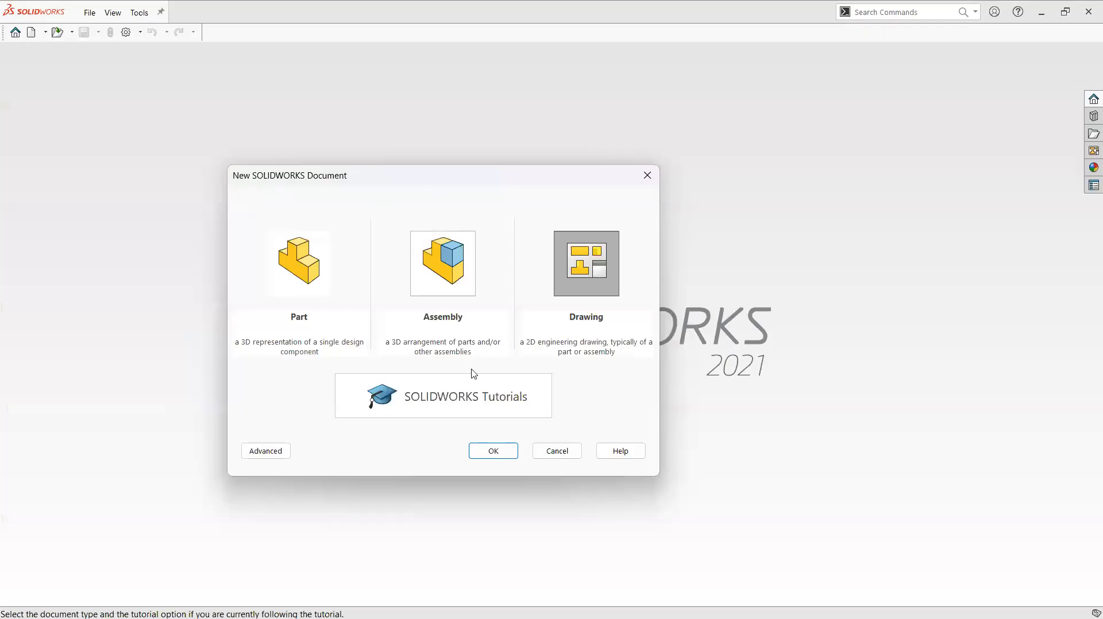
Create a new drawing on the A4 (ANSI) Landscape sheet size with the sheet format display turned off
{"action": "left_click", "coordinate": [498, 451]}
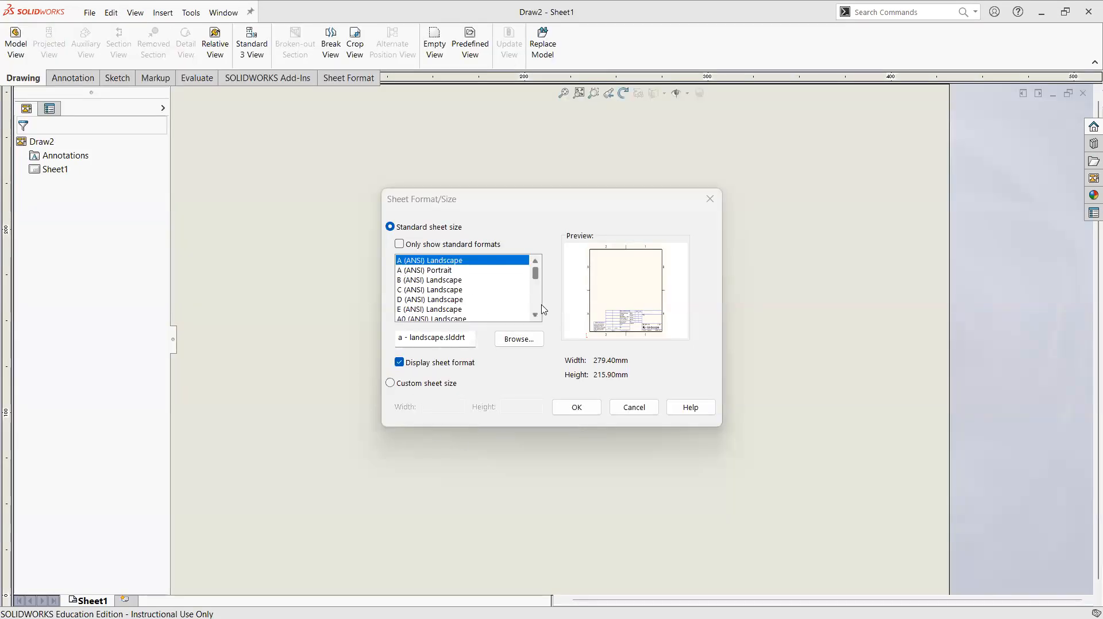
{"action": "scroll", "coordinate": [471, 310], "scroll_direction": "down", "scroll_amount": 2}
{"action": "left_click", "coordinate": [444, 319]}
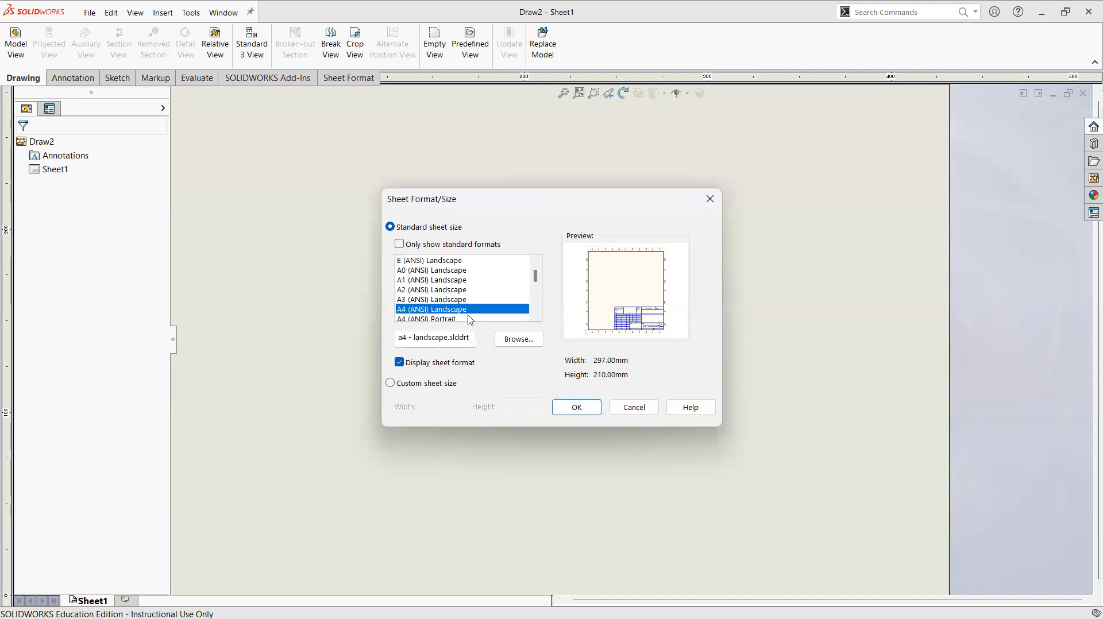
{"action": "left_click", "coordinate": [448, 319]}
{"action": "left_click", "coordinate": [423, 300]}
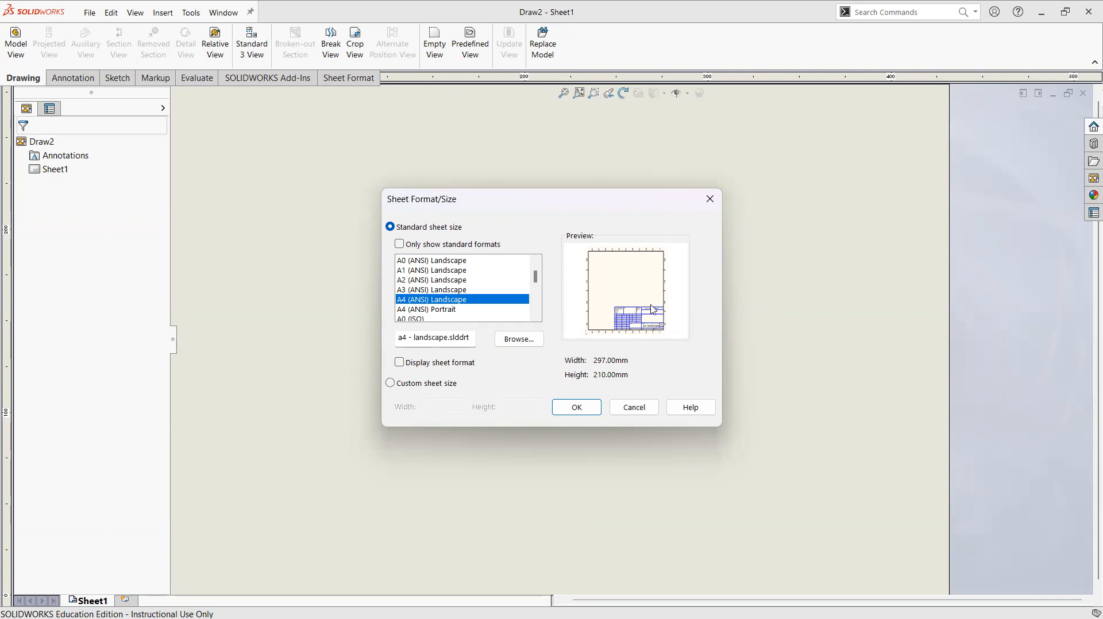
{"action": "left_click", "coordinate": [585, 409]}
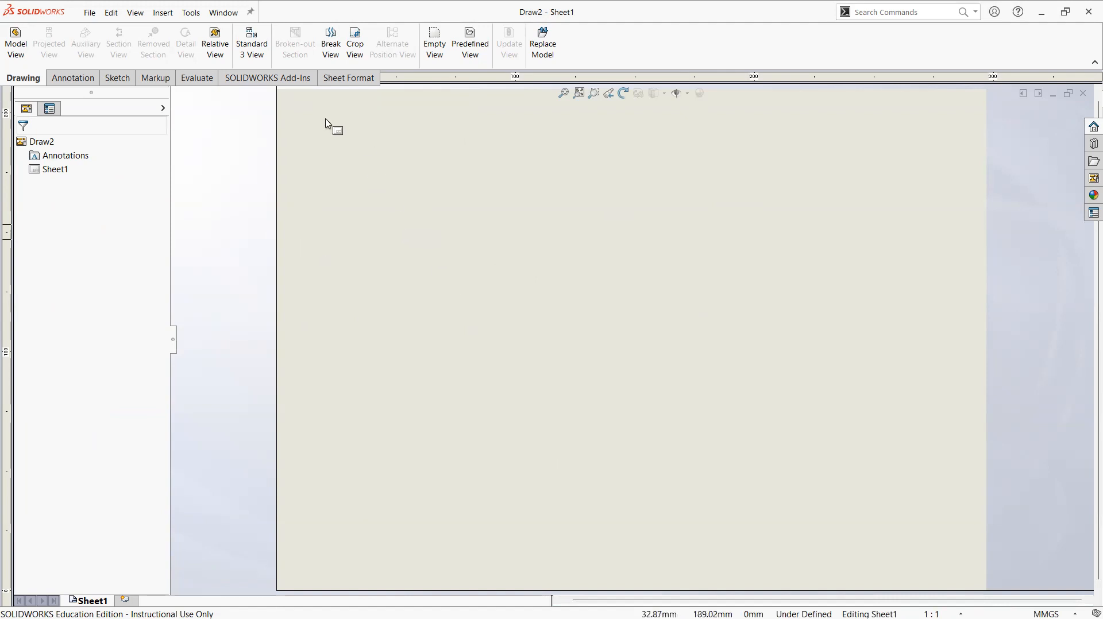
Switch the blank sheet to sheet format editing, return to sheet editing, and re-enter sheet format editing
{"action": "left_click", "coordinate": [344, 81]}
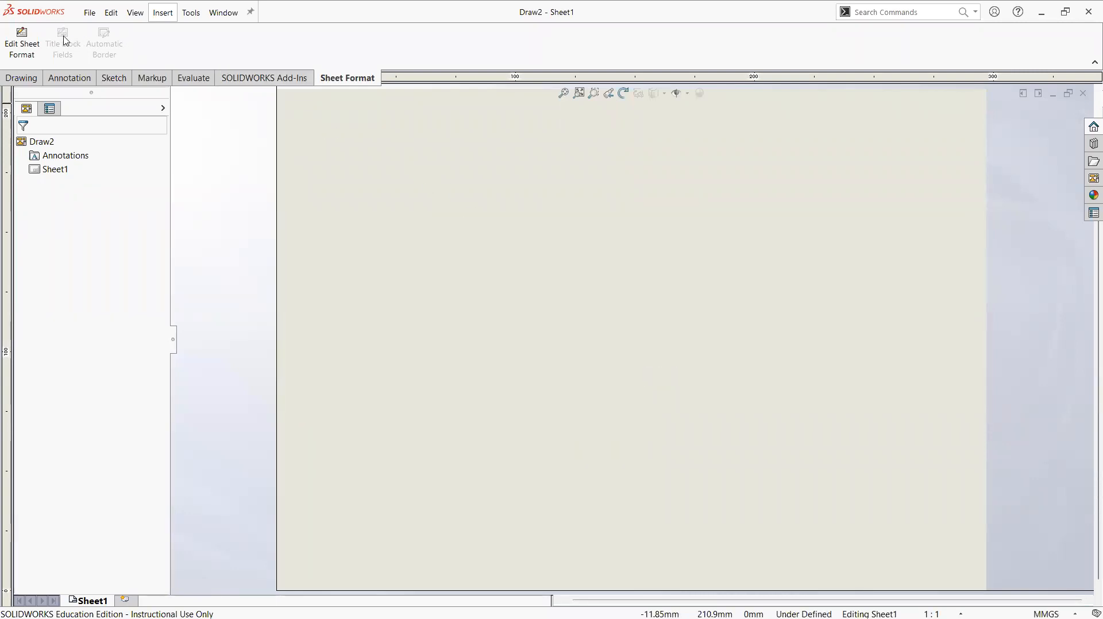
{"action": "right_click", "coordinate": [607, 284]}
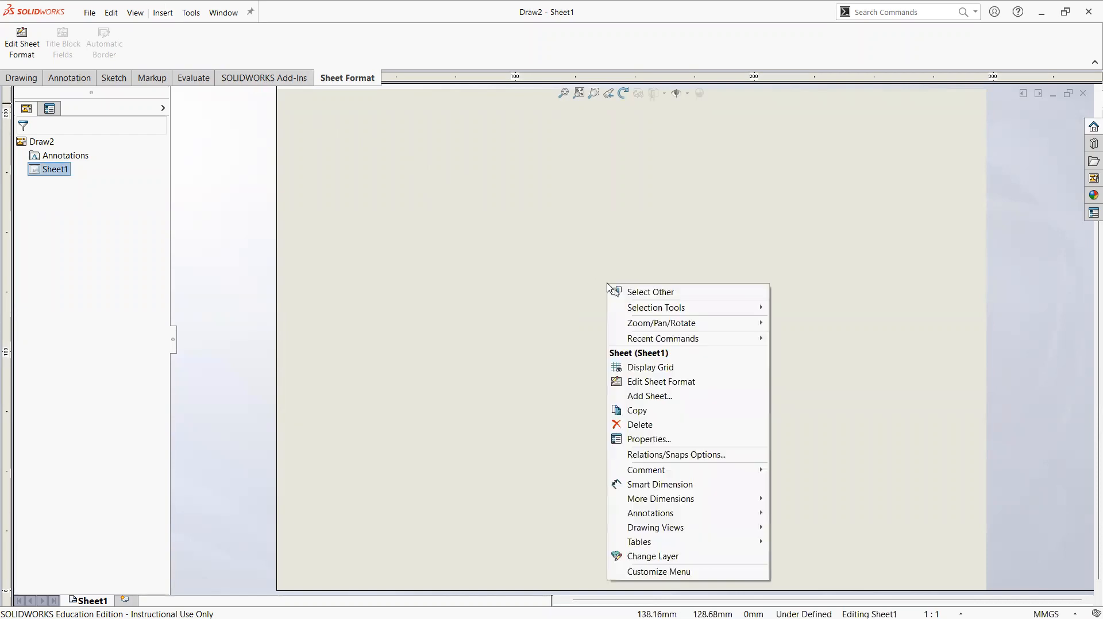
{"action": "left_click", "coordinate": [669, 382]}
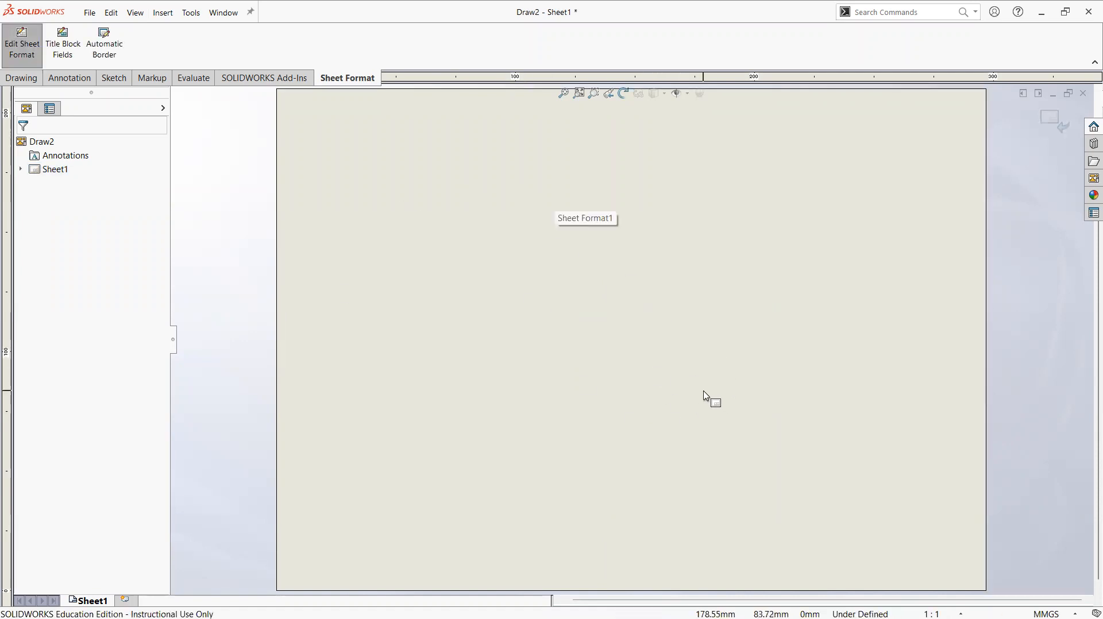
{"action": "right_click", "coordinate": [570, 310]}
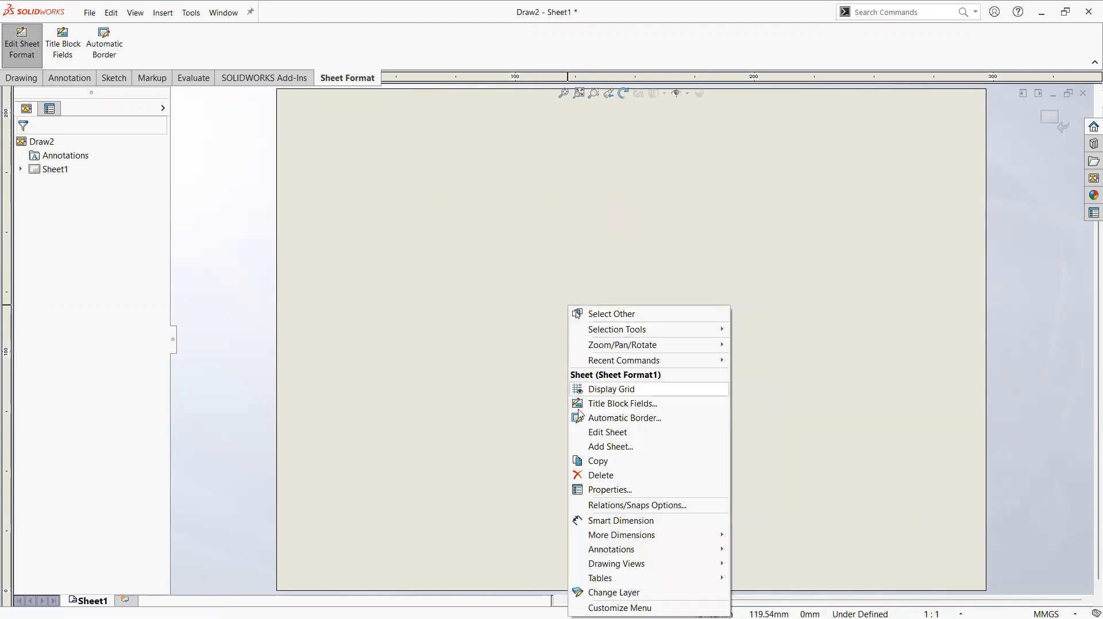
{"action": "left_click", "coordinate": [607, 433]}
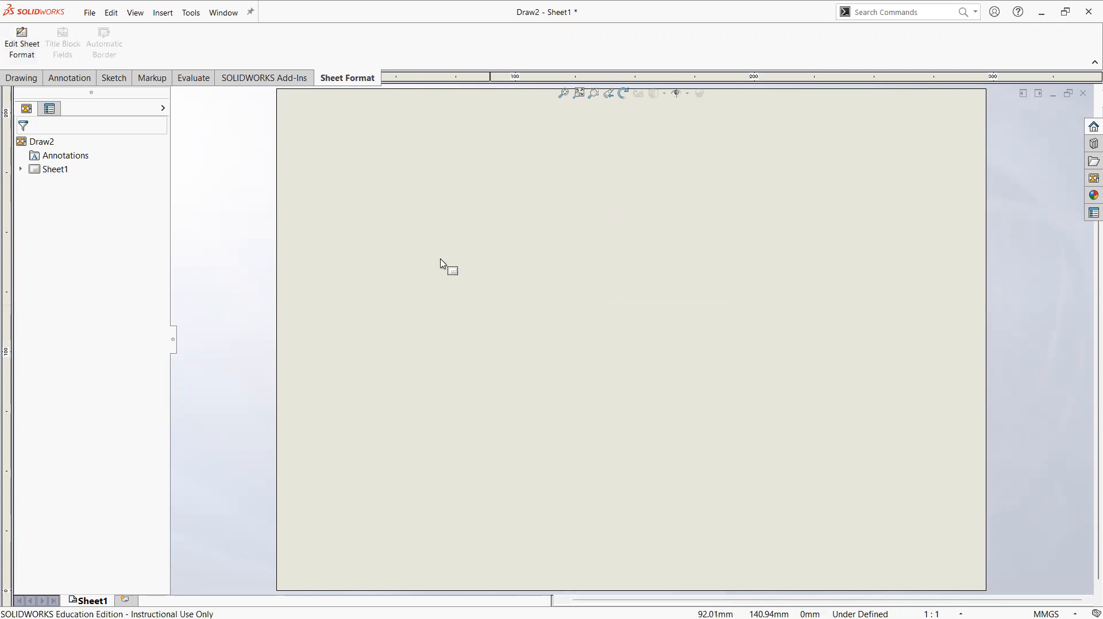
{"action": "right_click", "coordinate": [582, 267]}
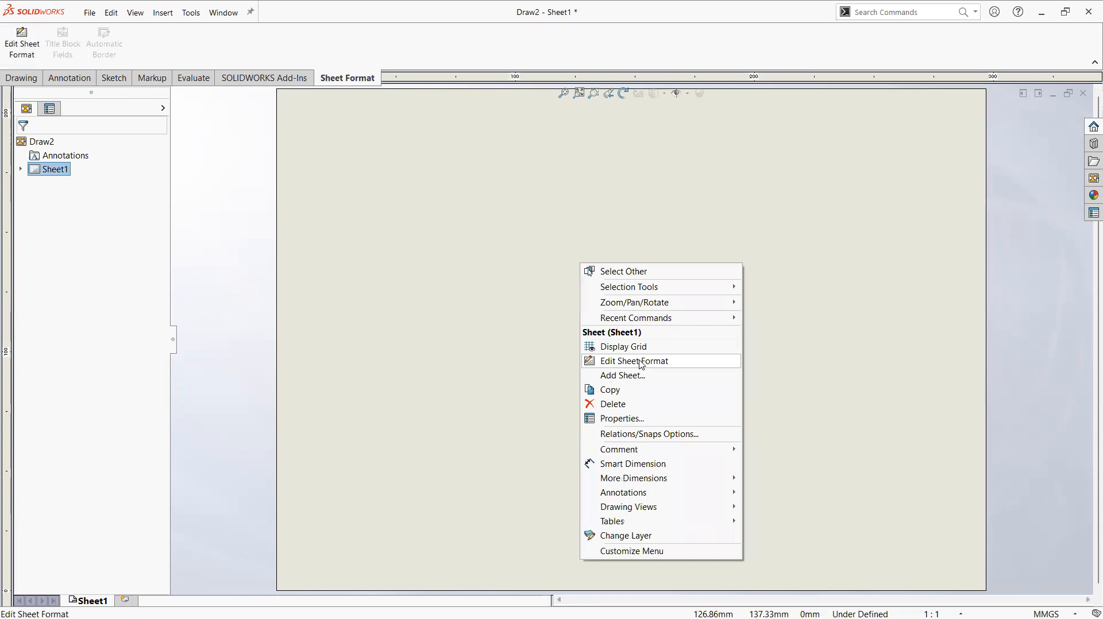
{"action": "left_click", "coordinate": [642, 363]}
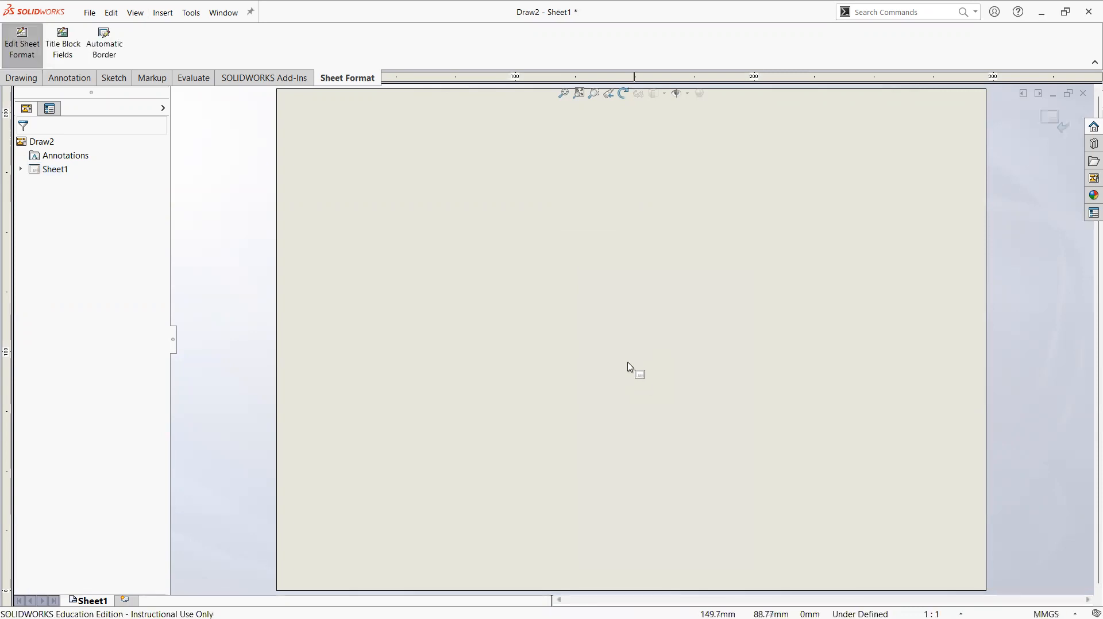
Start an Automatic Border with evenly sized zones, trying four rows and columns before setting both to 1
{"action": "left_click", "coordinate": [105, 45]}
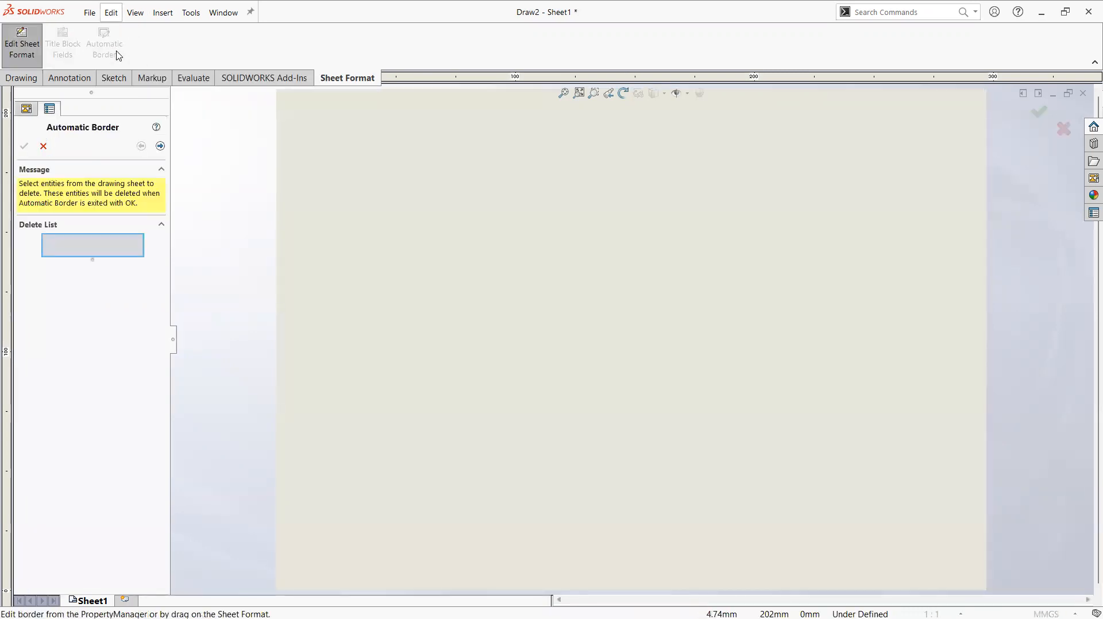
{"action": "left_click", "coordinate": [161, 147]}
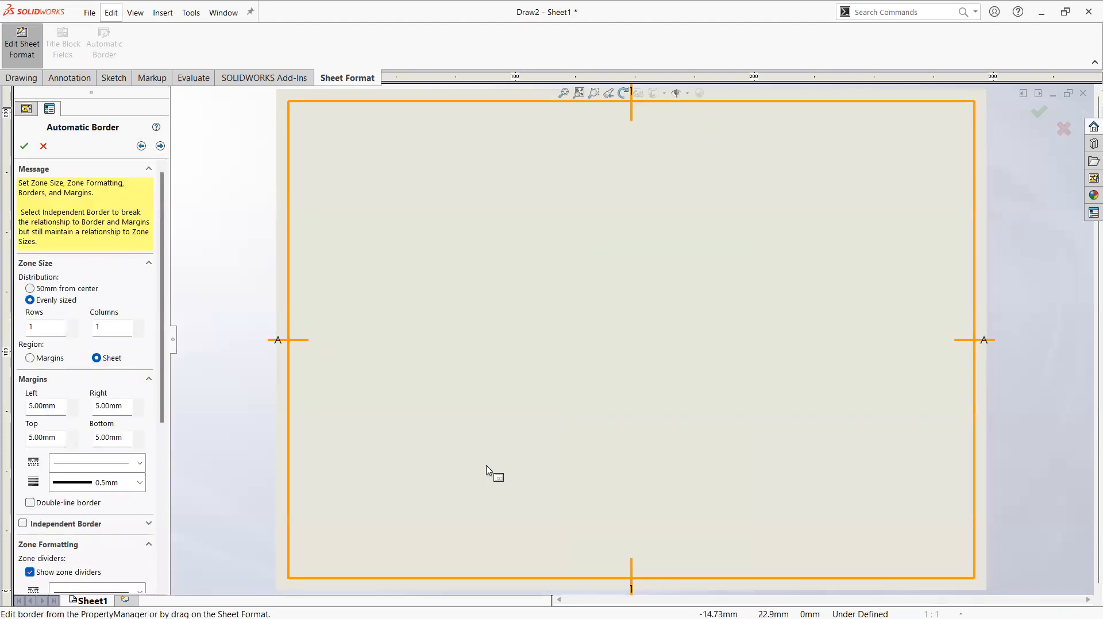
{"action": "scroll", "coordinate": [66, 306], "scroll_direction": "down", "scroll_amount": 2}
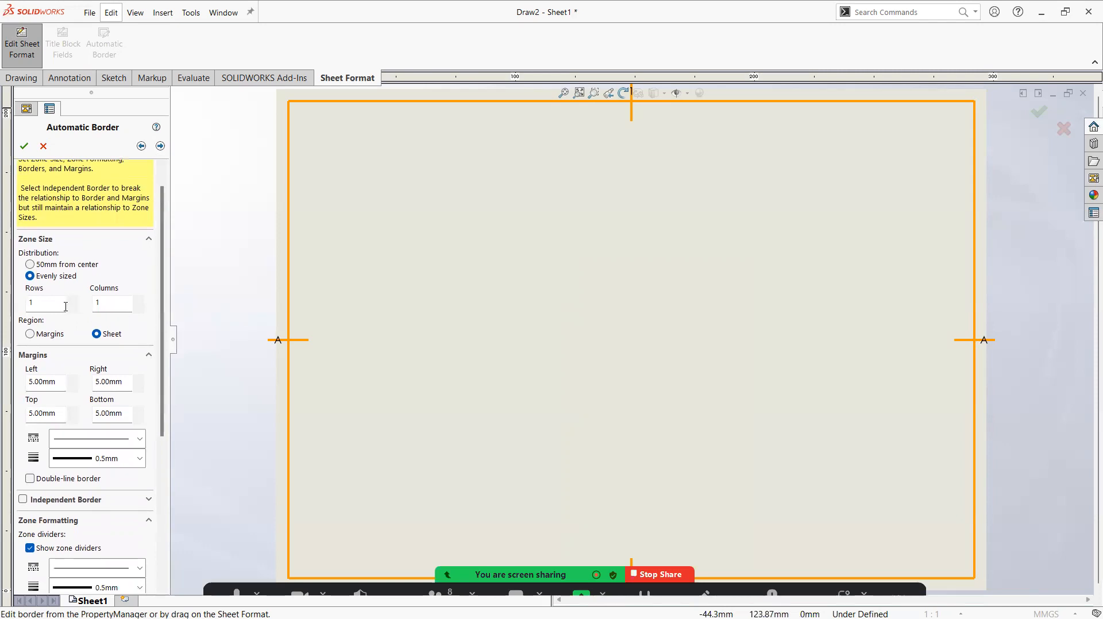
{"action": "scroll", "coordinate": [74, 307], "scroll_direction": "up", "scroll_amount": 3}
{"action": "scroll", "coordinate": [135, 304], "scroll_direction": "up", "scroll_amount": 3}
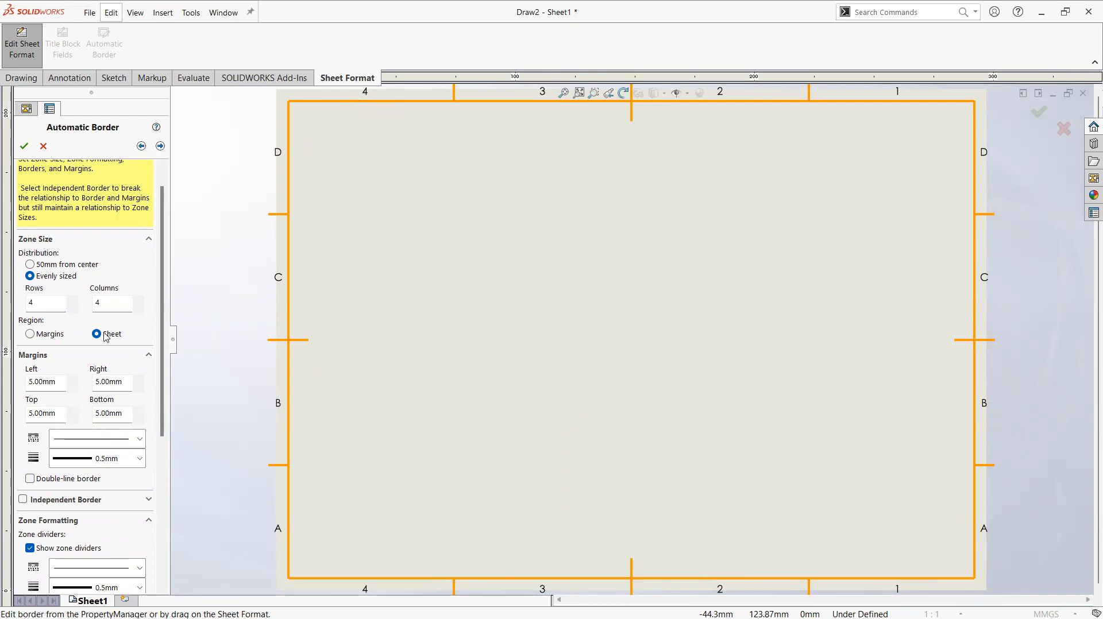
{"action": "left_click", "coordinate": [72, 309]}
{"action": "left_click", "coordinate": [72, 309]}
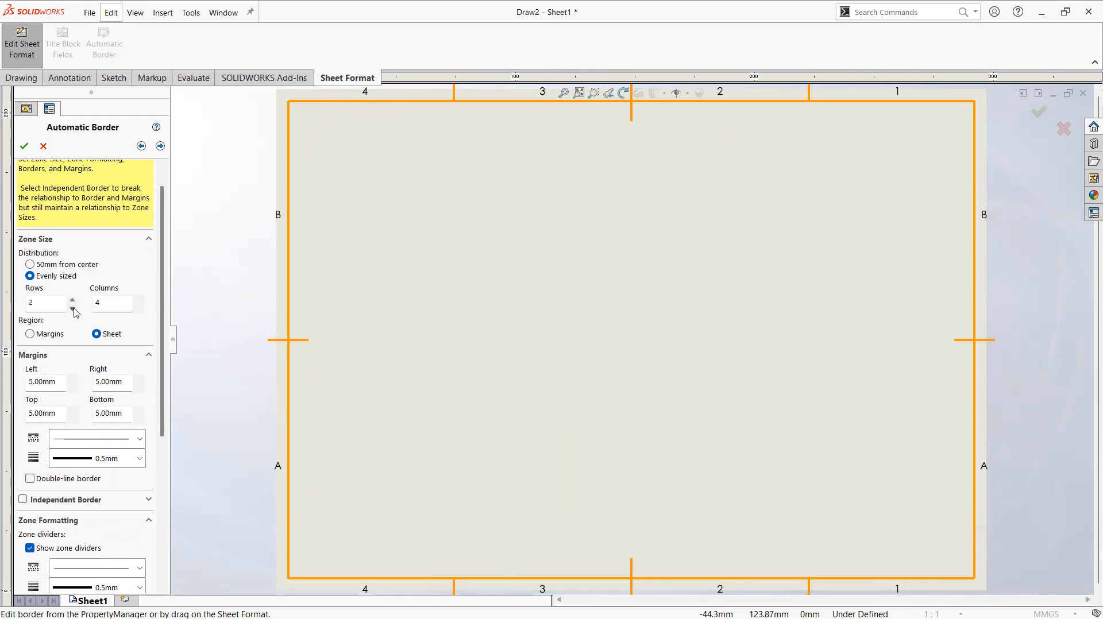
{"action": "left_click", "coordinate": [139, 309]}
{"action": "left_click", "coordinate": [139, 309]}
{"action": "left_click", "coordinate": [138, 310]}
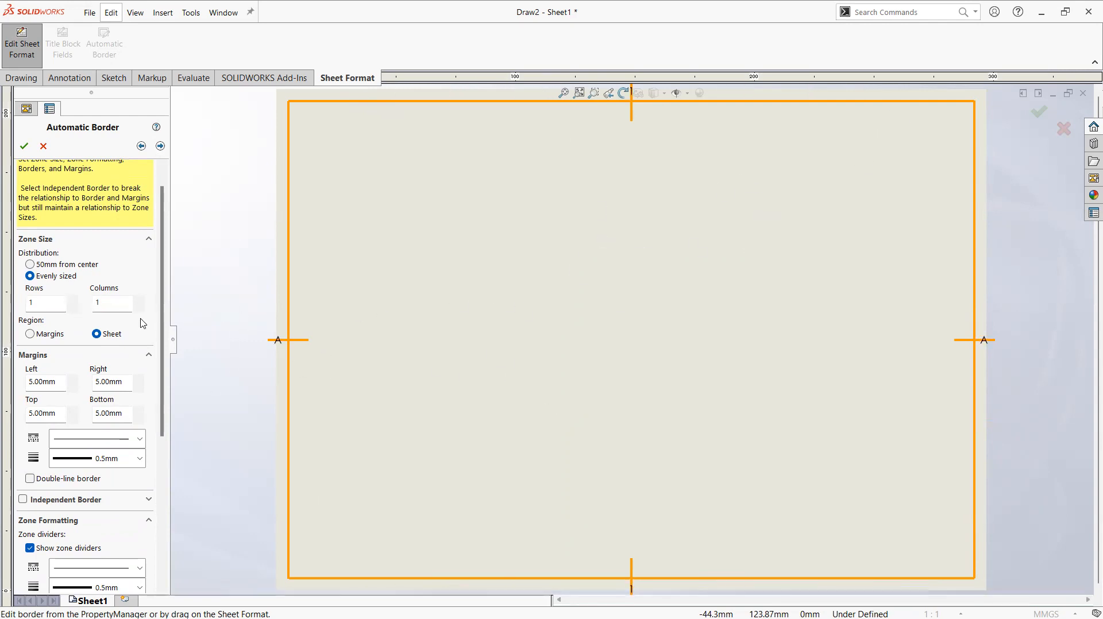
Try a 10 mm left margin on the automatic border and set it back to 5 mm
{"action": "scroll", "coordinate": [161, 305], "scroll_direction": "down", "scroll_amount": 3}
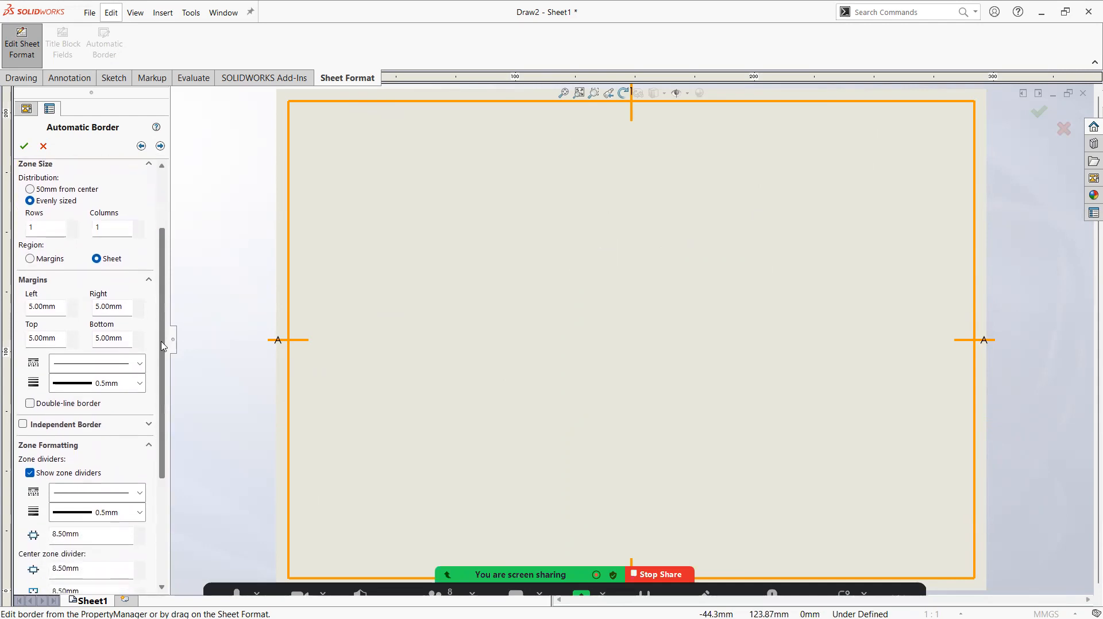
{"action": "double_click", "coordinate": [39, 291]}
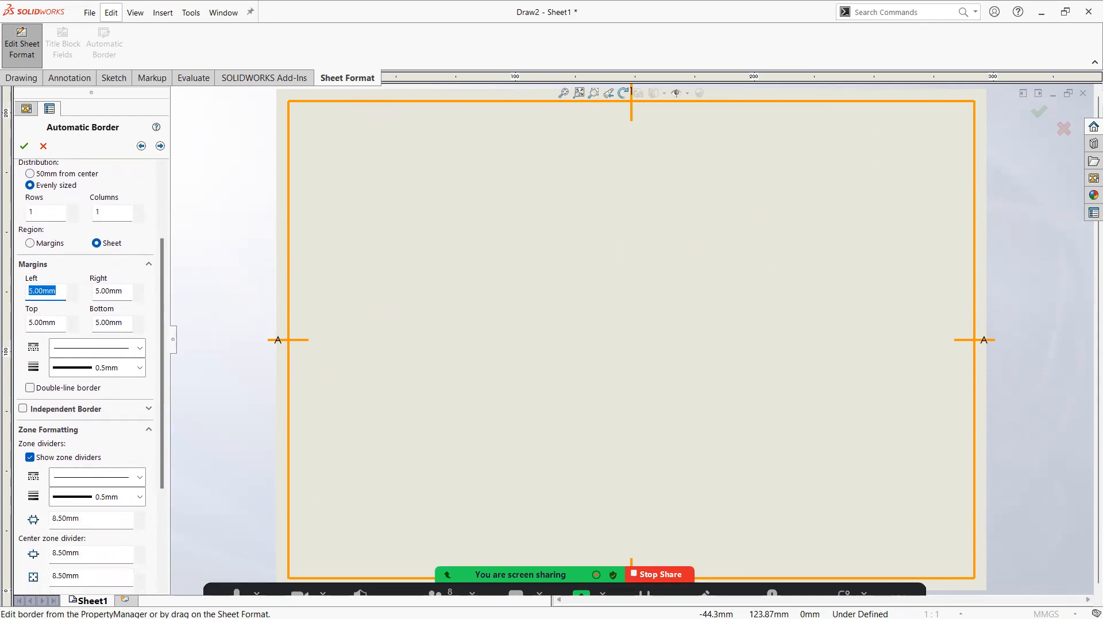
{"action": "type", "text": "10"}
{"action": "key", "text": "Return"}
{"action": "double_click", "coordinate": [47, 291]}
{"action": "type", "text": "5"}
{"action": "key", "text": "Return"}
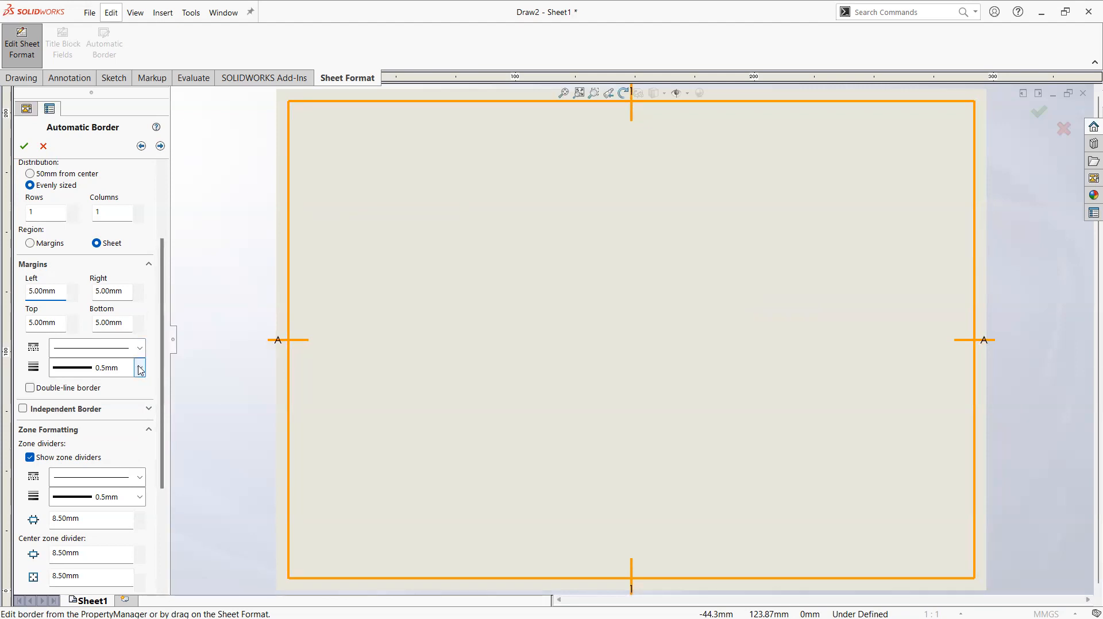
Try border line thicknesses of 1.4 mm and 0.18 mm, and set the thickness back to 0.5 mm
{"action": "left_click", "coordinate": [139, 370]}
{"action": "left_click", "coordinate": [122, 482]}
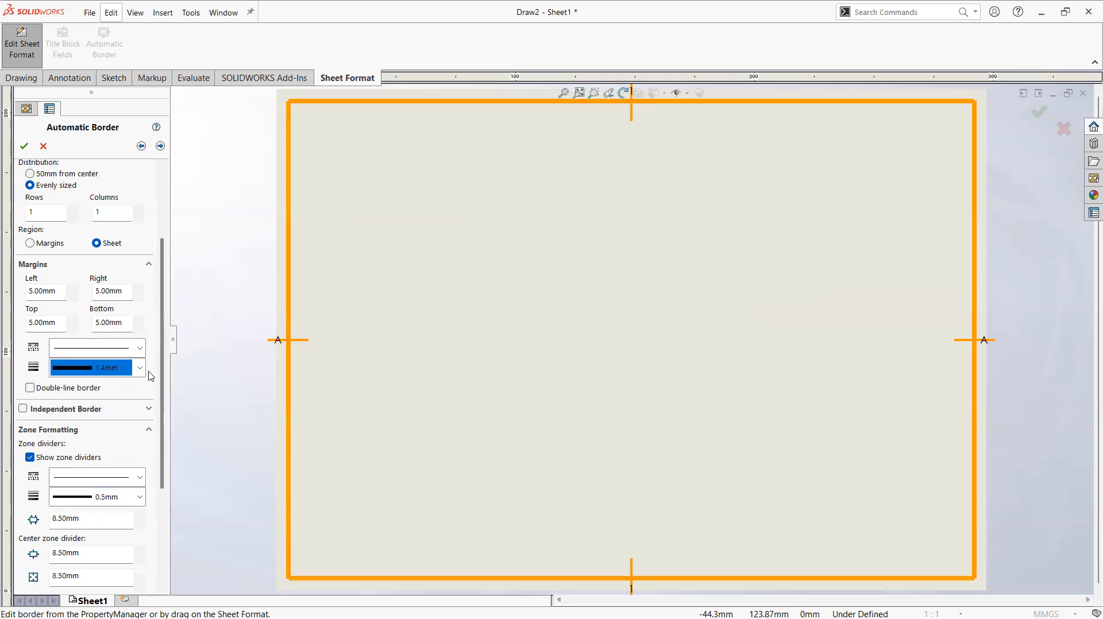
{"action": "left_click", "coordinate": [139, 369]}
{"action": "left_click", "coordinate": [110, 385]}
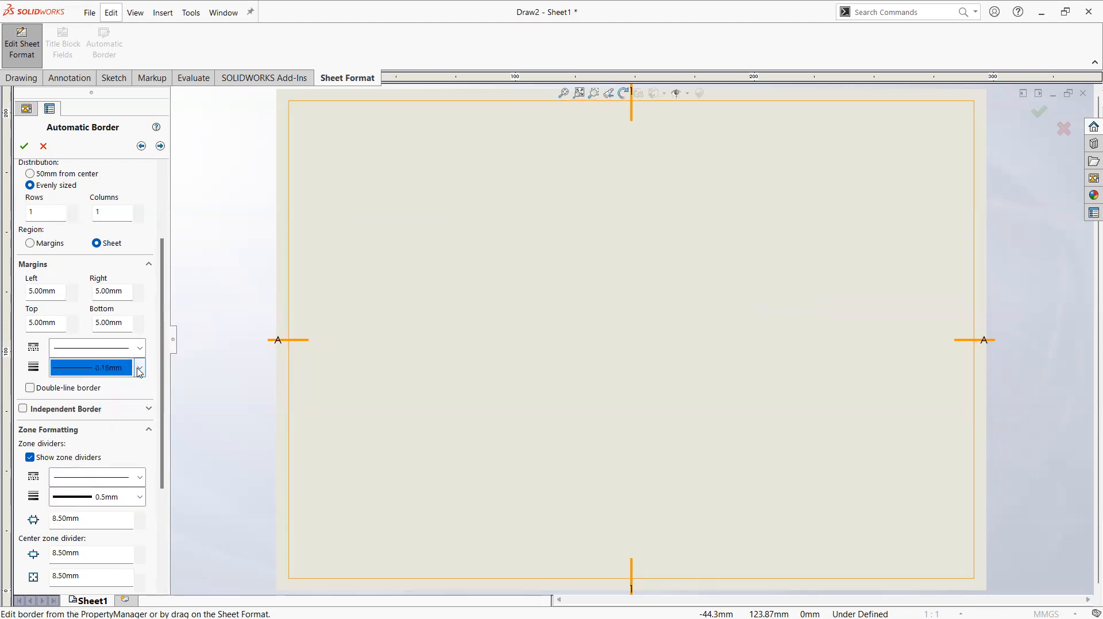
{"action": "left_click", "coordinate": [140, 369]}
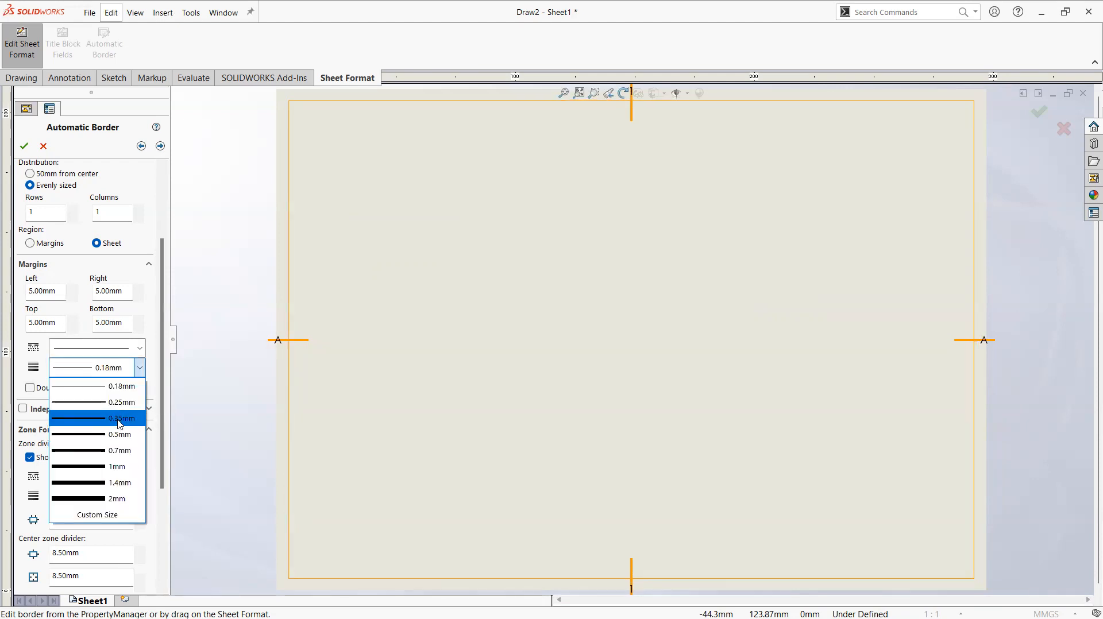
{"action": "left_click", "coordinate": [116, 434]}
{"action": "left_click_drag", "start_coordinate": [163, 342], "coordinate": [162, 419]}
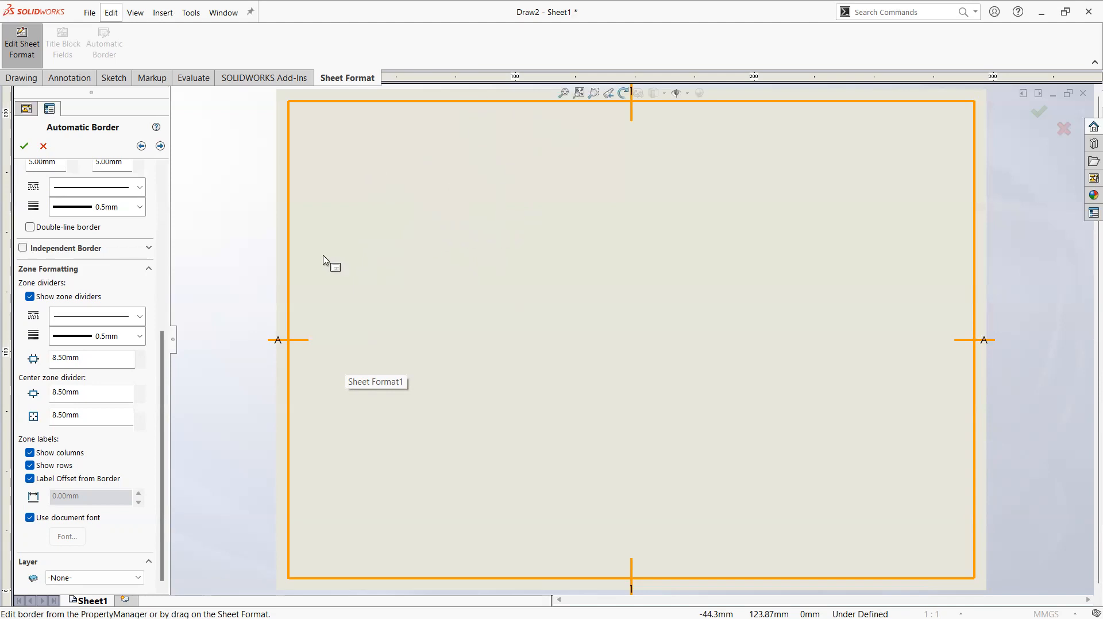
Turn off the border's zone dividers, row and column labels and label offset, and finish the automatic border without a margin mask
{"action": "left_click", "coordinate": [30, 297]}
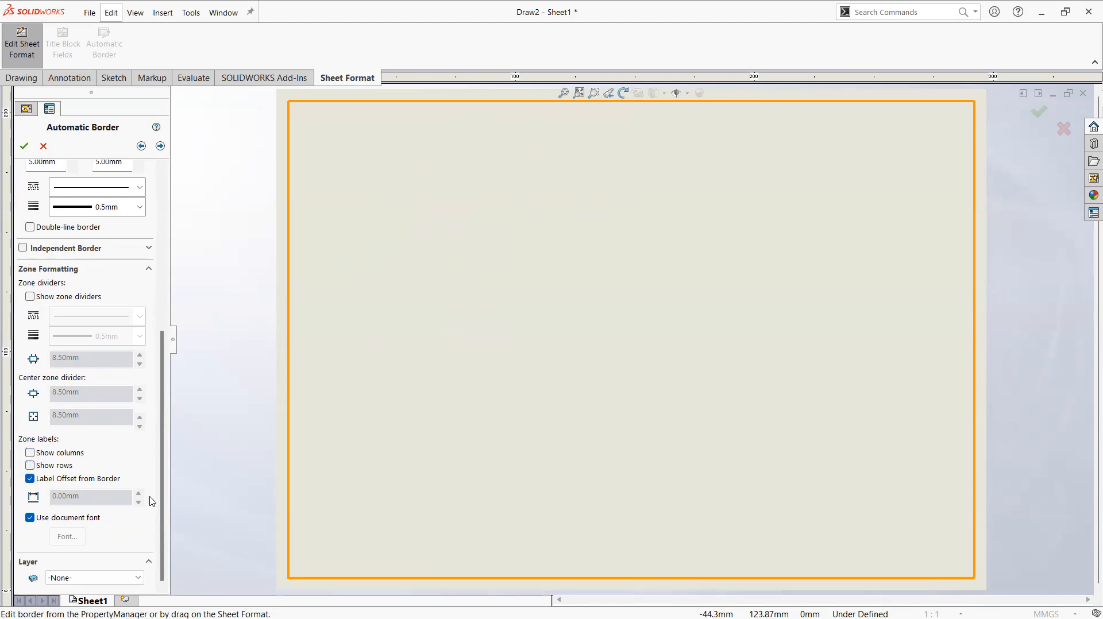
{"action": "left_click", "coordinate": [38, 481]}
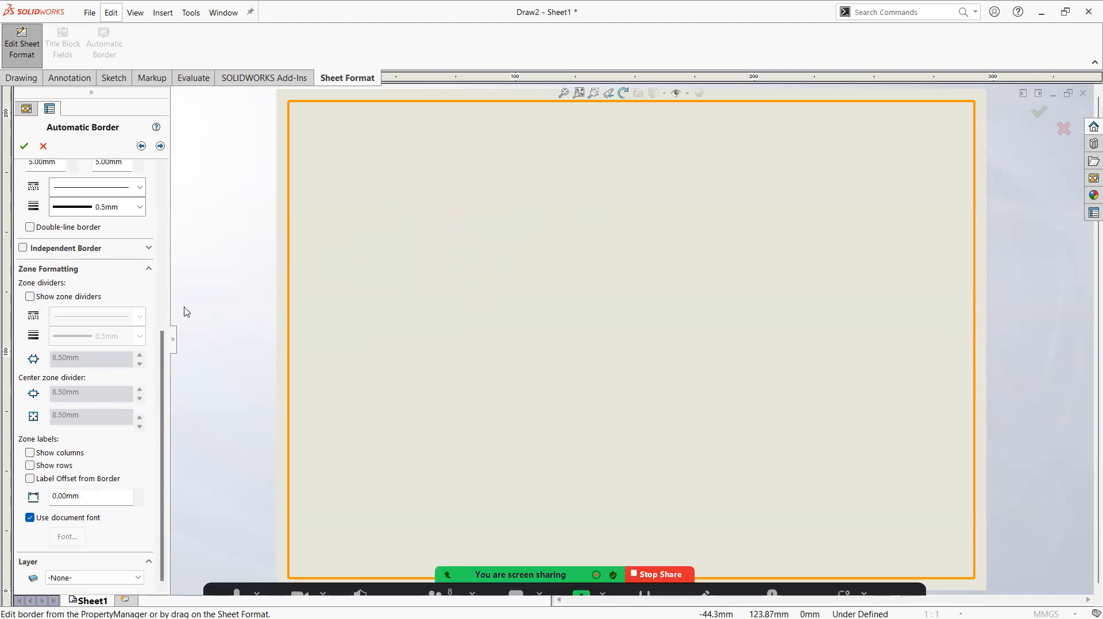
{"action": "scroll", "coordinate": [166, 382], "scroll_direction": "up", "scroll_amount": 5}
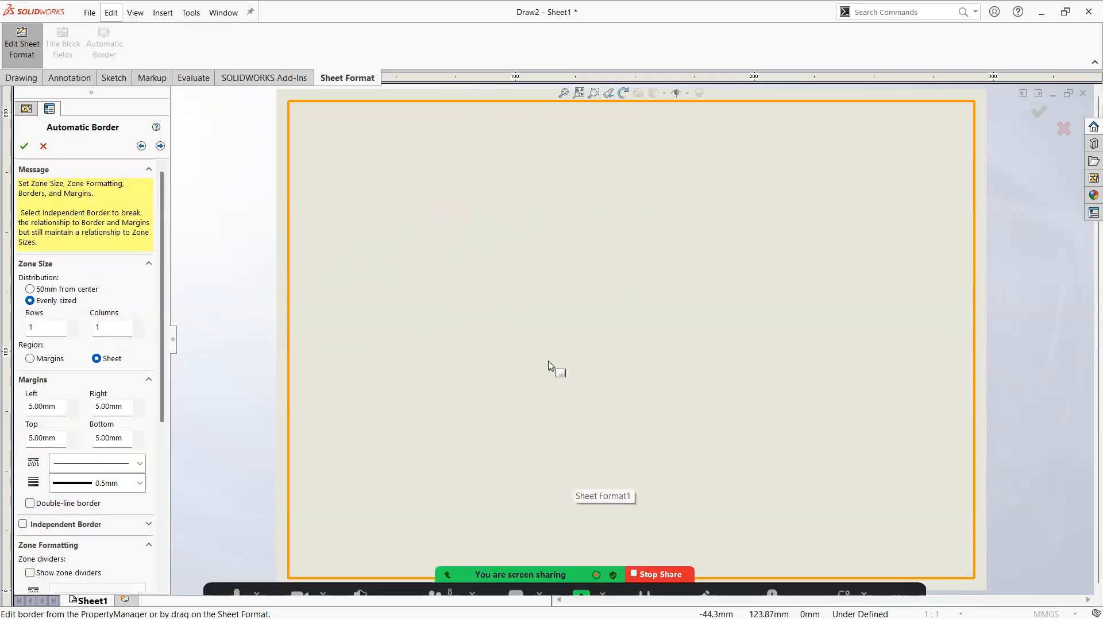
{"action": "left_click", "coordinate": [160, 146]}
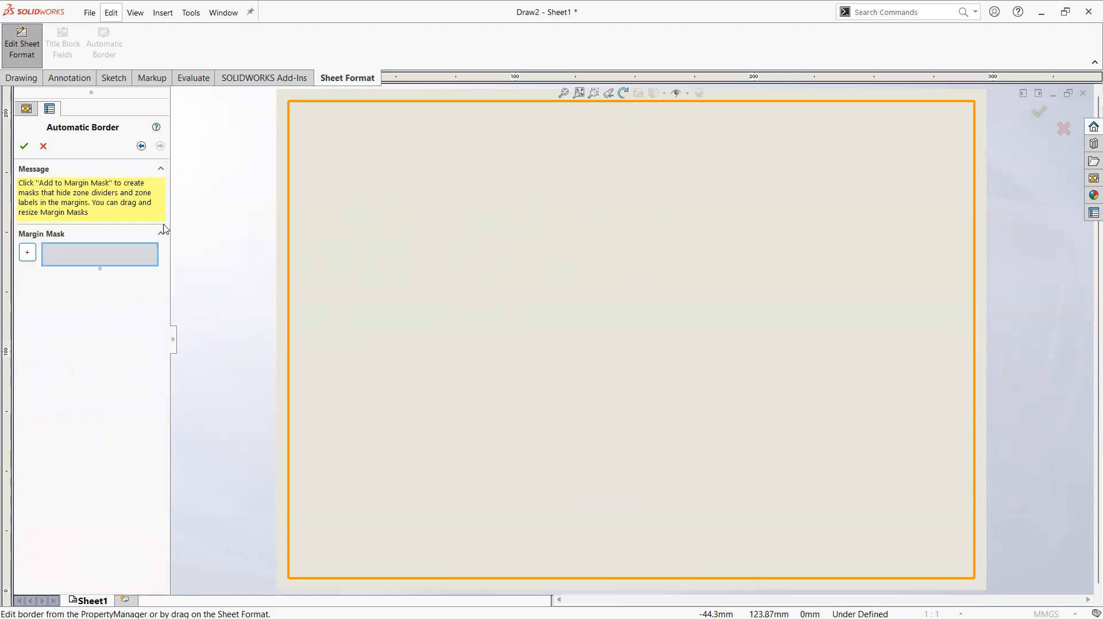
{"action": "left_click", "coordinate": [29, 151]}
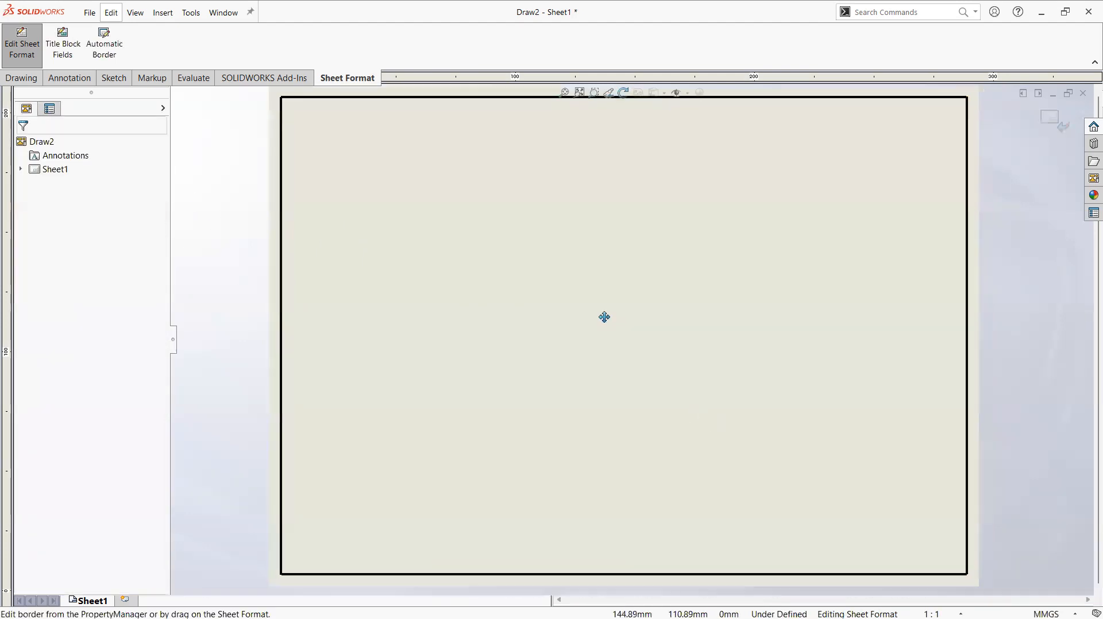
Try moving the border's upper-left corner point inward, and undo the move
{"action": "scroll", "coordinate": [604, 317], "scroll_direction": "down", "scroll_amount": 3}
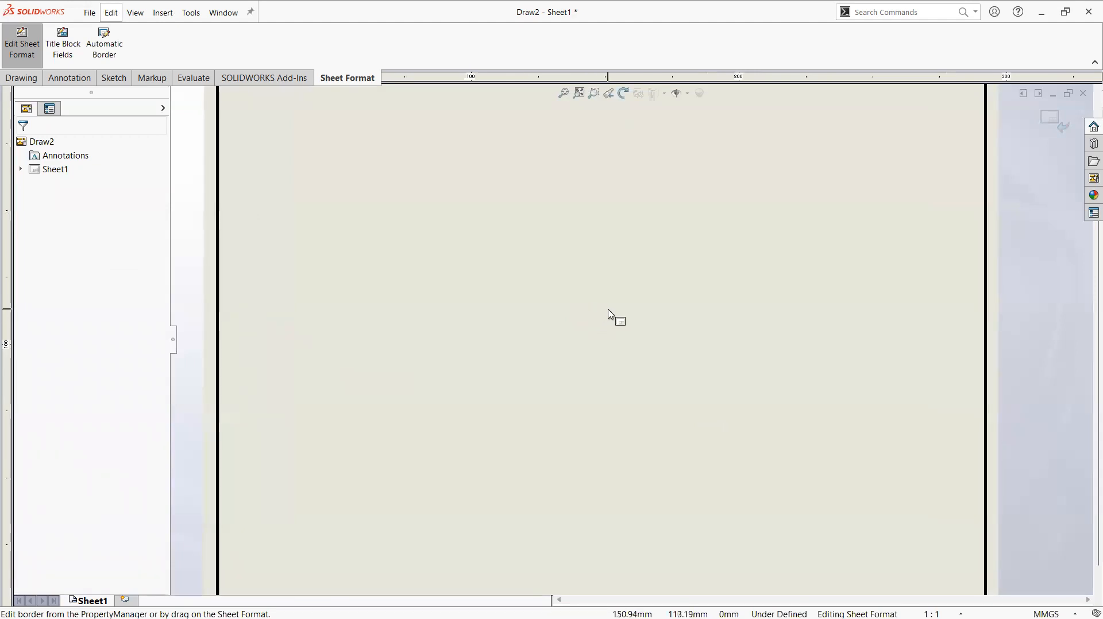
{"action": "key", "text": "f"}
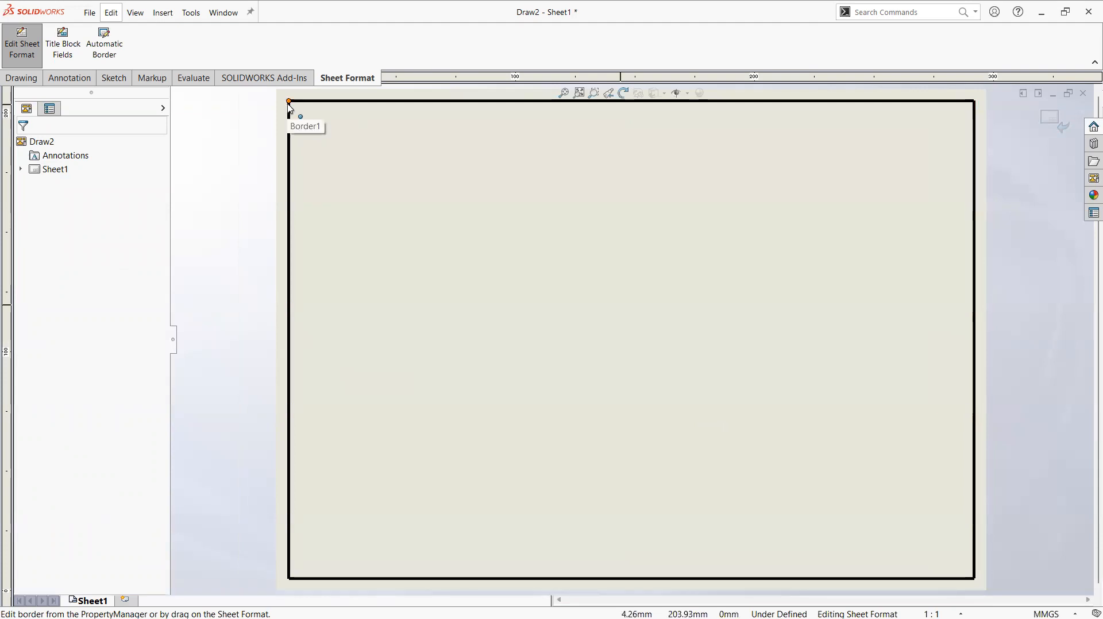
{"action": "left_click_drag", "start_coordinate": [289, 103], "coordinate": [389, 264]}
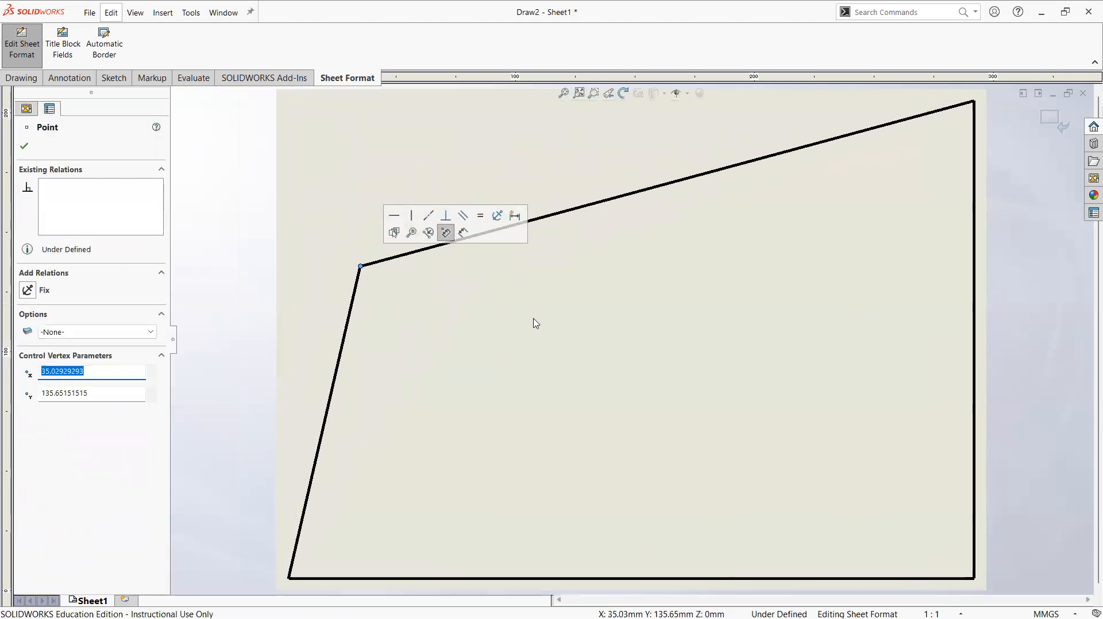
{"action": "key", "text": "ctrl+z"}
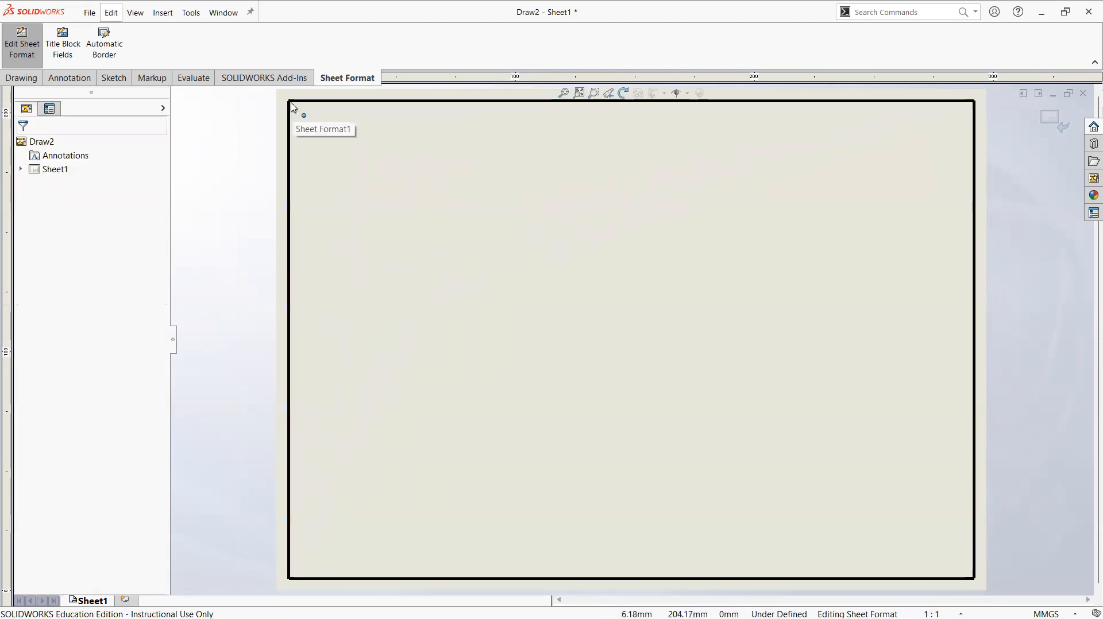
Add a Fix relation to all four corner points of the border
{"action": "middle_click_drag", "start_coordinate": [369, 206], "coordinate": [301, 196]}
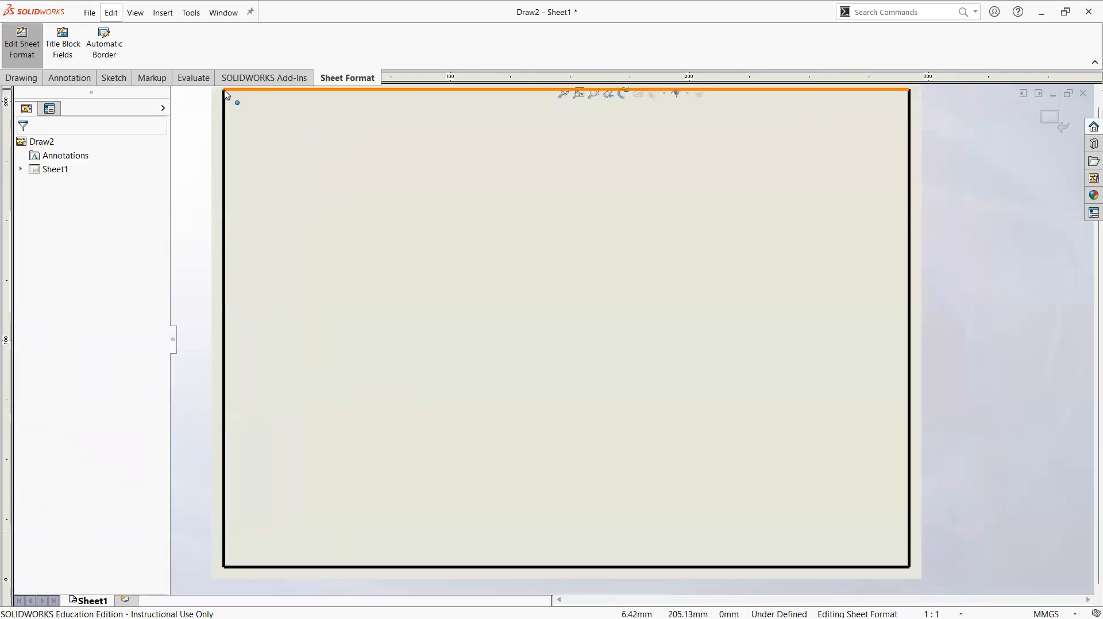
{"action": "left_click", "coordinate": [225, 90]}
{"action": "left_click", "coordinate": [224, 568], "text": "ctrl"}
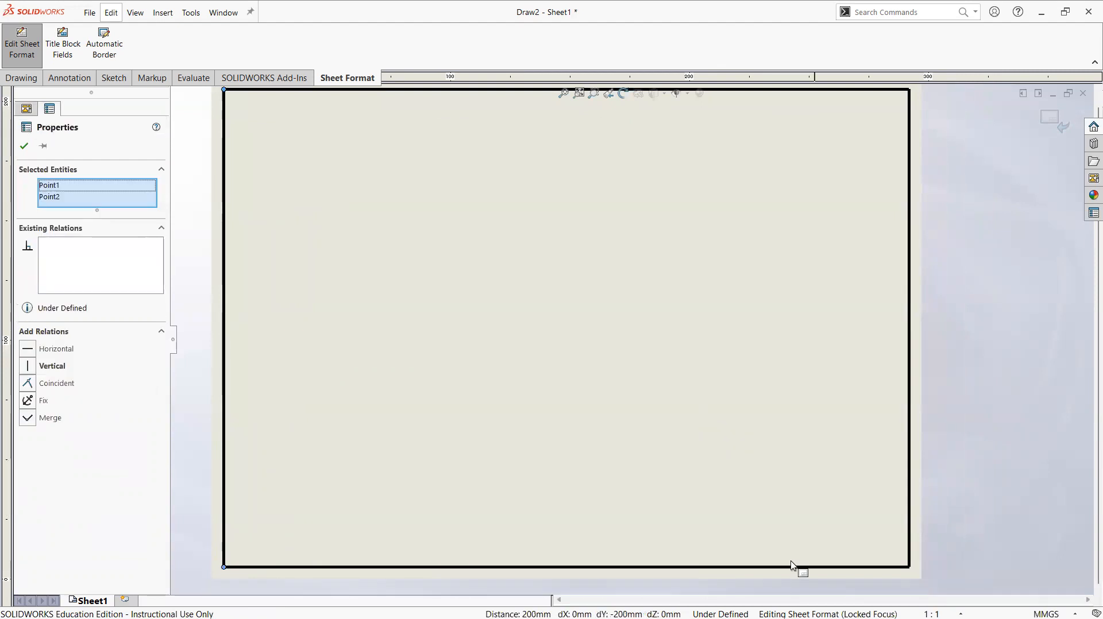
{"action": "left_click", "coordinate": [908, 567], "text": "ctrl"}
{"action": "left_click", "coordinate": [909, 89], "text": "ctrl"}
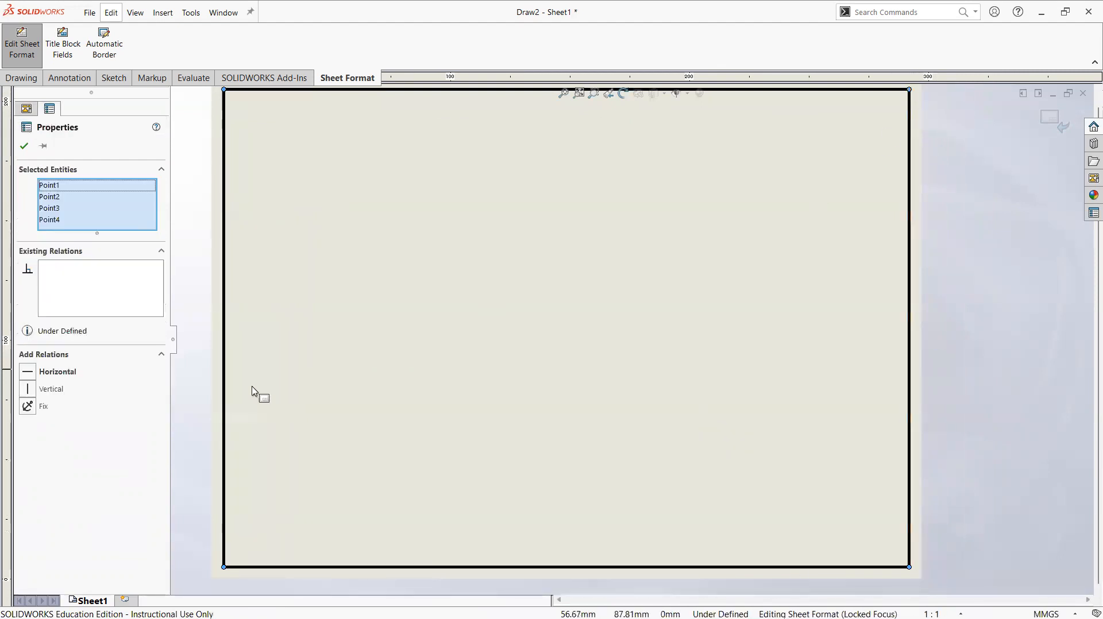
{"action": "left_click", "coordinate": [28, 406]}
{"action": "left_click", "coordinate": [236, 172]}
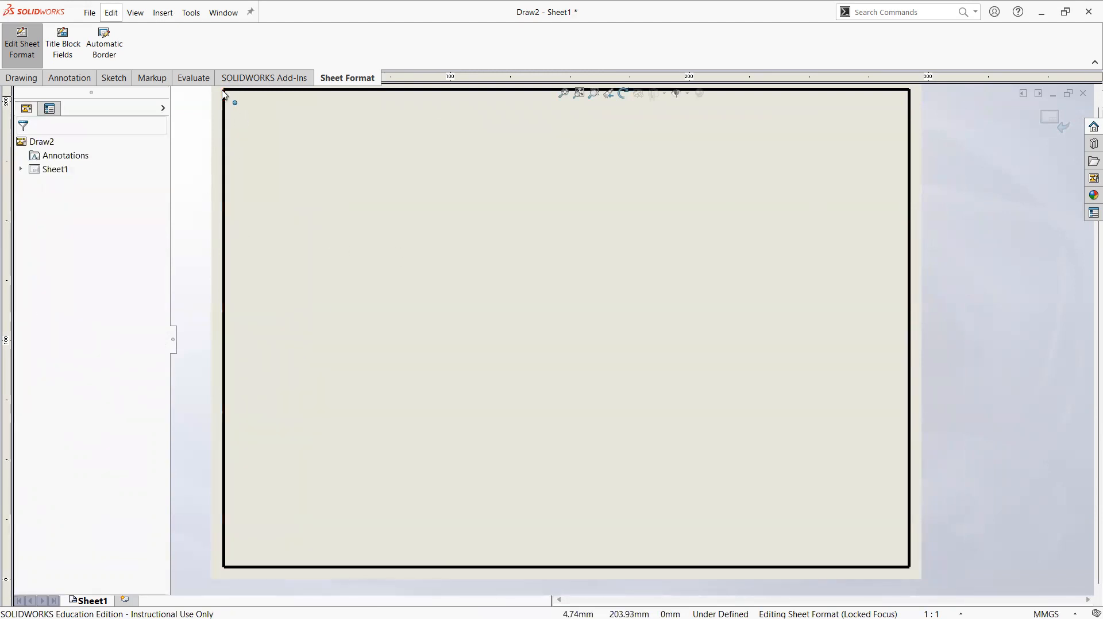
Check the relation on the border's upper-left corner point and test whether the upper-right corner can be moved
{"action": "left_click", "coordinate": [224, 91]}
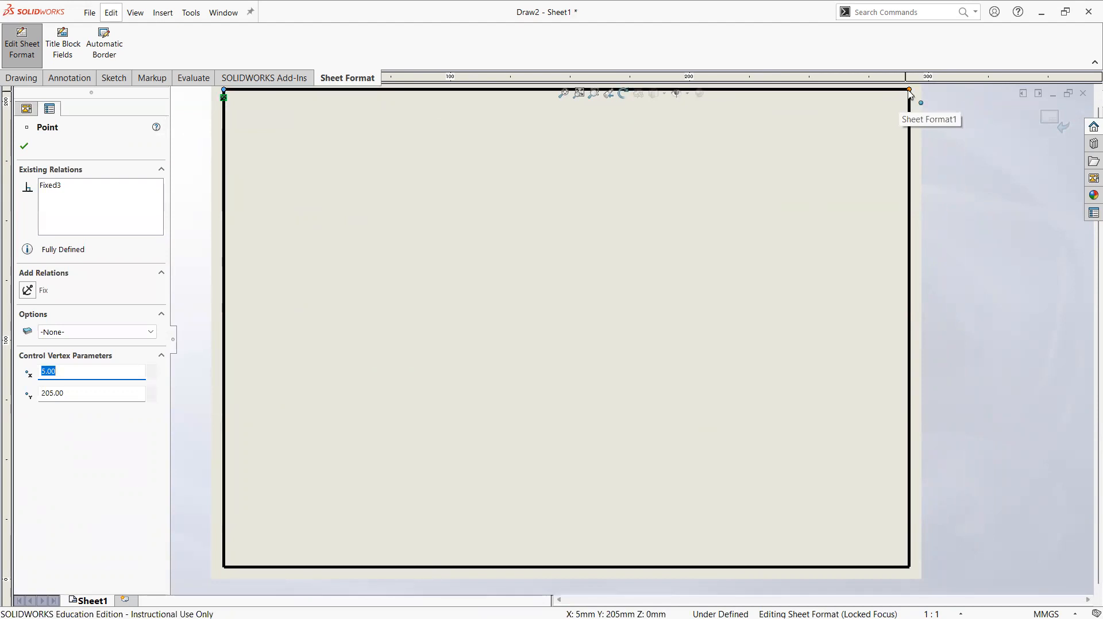
{"action": "left_click_drag", "start_coordinate": [910, 92], "coordinate": [888, 128]}
{"action": "left_click", "coordinate": [443, 297]}
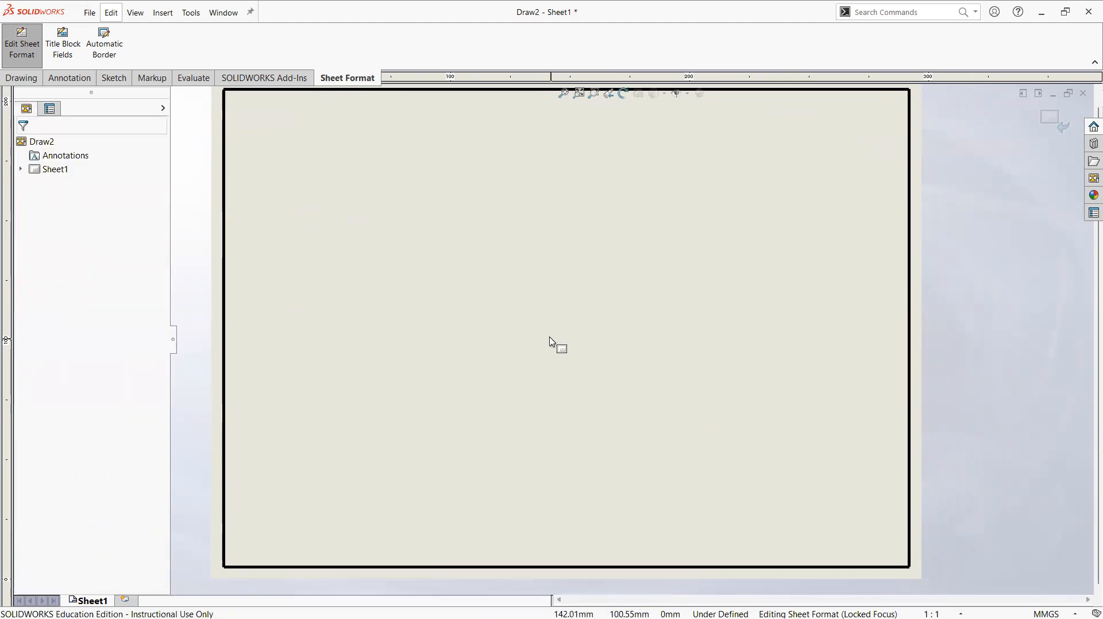
Sketch the title block outline in the border's lower-right corner: a horizontal line about 158 mm long, a tangent arc, and a vertical line about 56 mm long
{"action": "scroll", "coordinate": [550, 343], "scroll_direction": "up", "scroll_amount": 1}
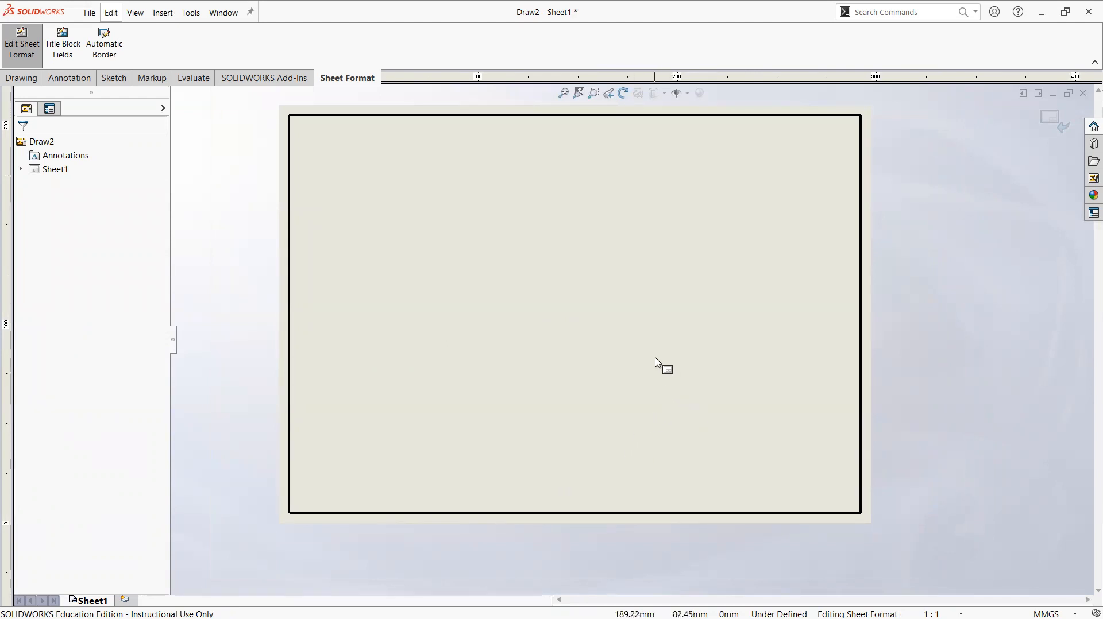
{"action": "scroll", "coordinate": [738, 422], "scroll_direction": "up", "scroll_amount": 1}
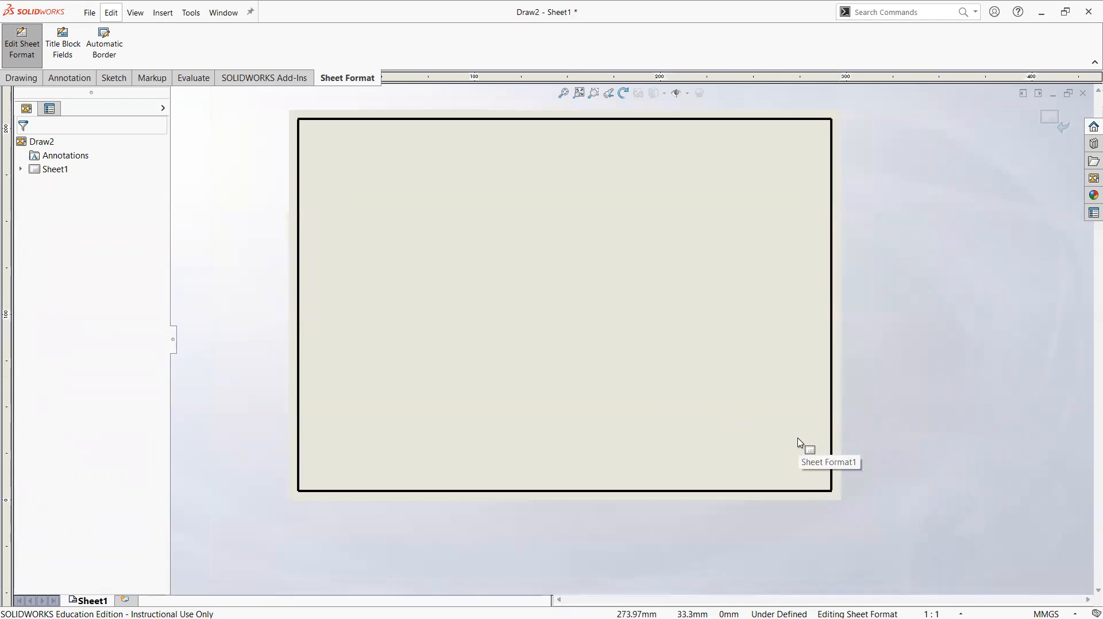
{"action": "scroll", "coordinate": [799, 446], "scroll_direction": "up", "scroll_amount": 1}
{"action": "scroll", "coordinate": [800, 446], "scroll_direction": "down", "scroll_amount": 2}
{"action": "mouse_move", "coordinate": [541, 282]}
{"action": "middle_mouse_down"}
{"action": "mouse_move", "coordinate": [621, 383]}
{"action": "mouse_move", "coordinate": [727, 405]}
{"action": "middle_mouse_up"}
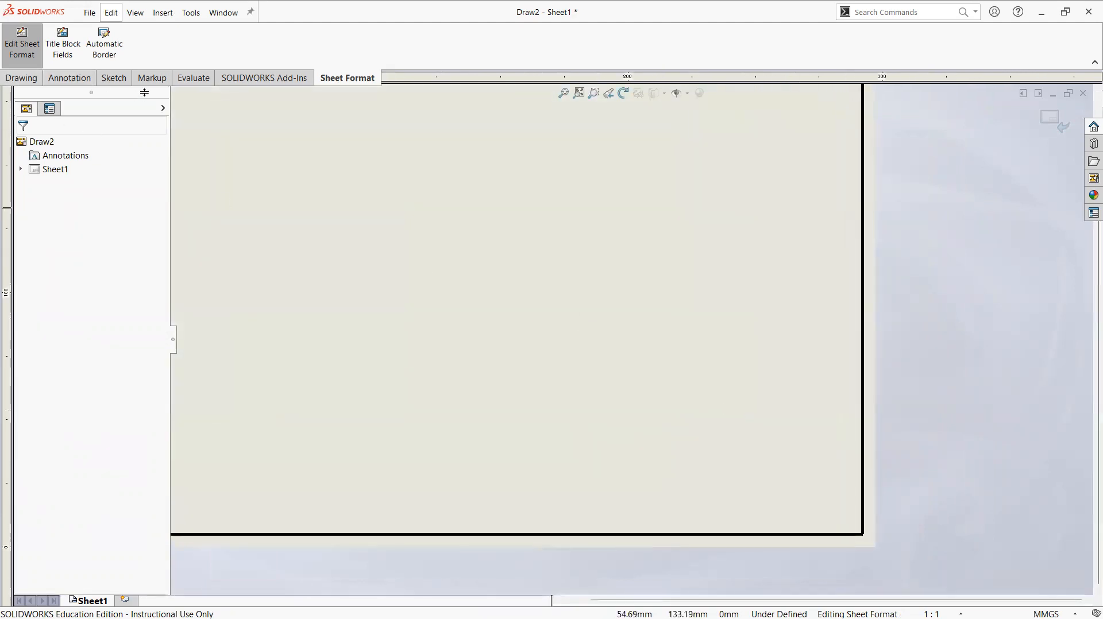
{"action": "left_click", "coordinate": [114, 78]}
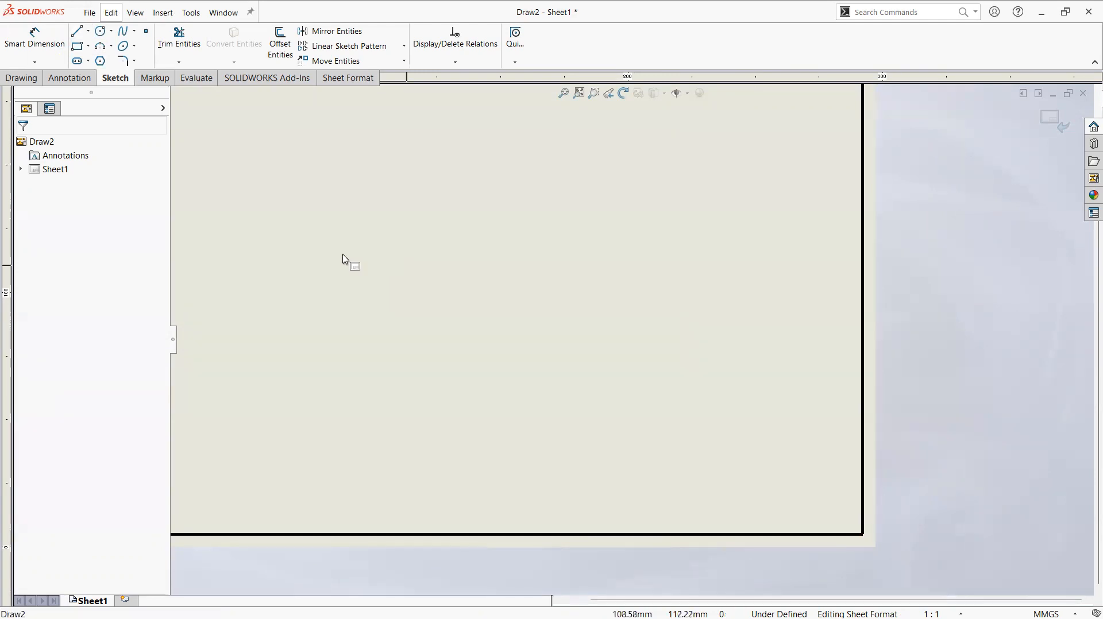
{"action": "key", "text": "l"}
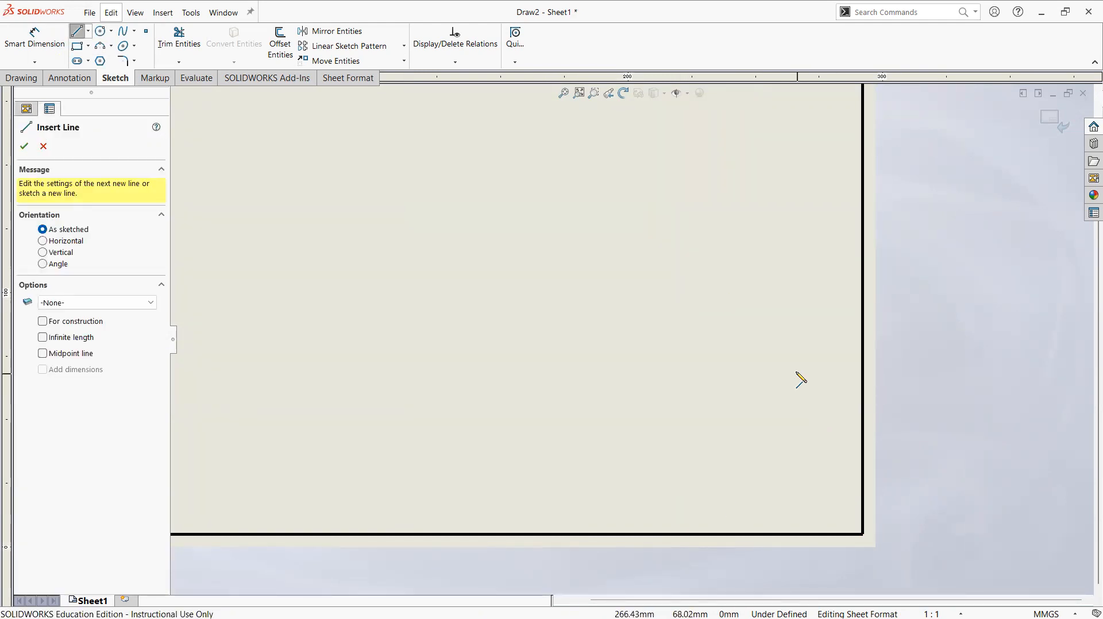
{"action": "left_click", "coordinate": [863, 355]}
{"action": "left_click", "coordinate": [460, 356]}
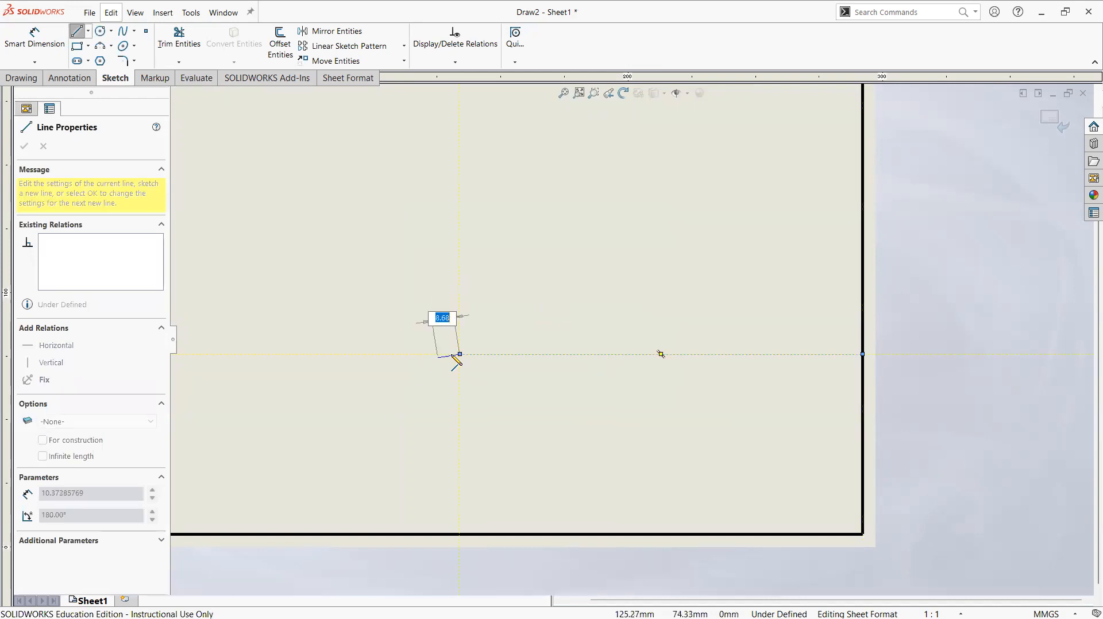
{"action": "left_click", "coordinate": [423, 394]}
{"action": "left_click", "coordinate": [423, 535]}
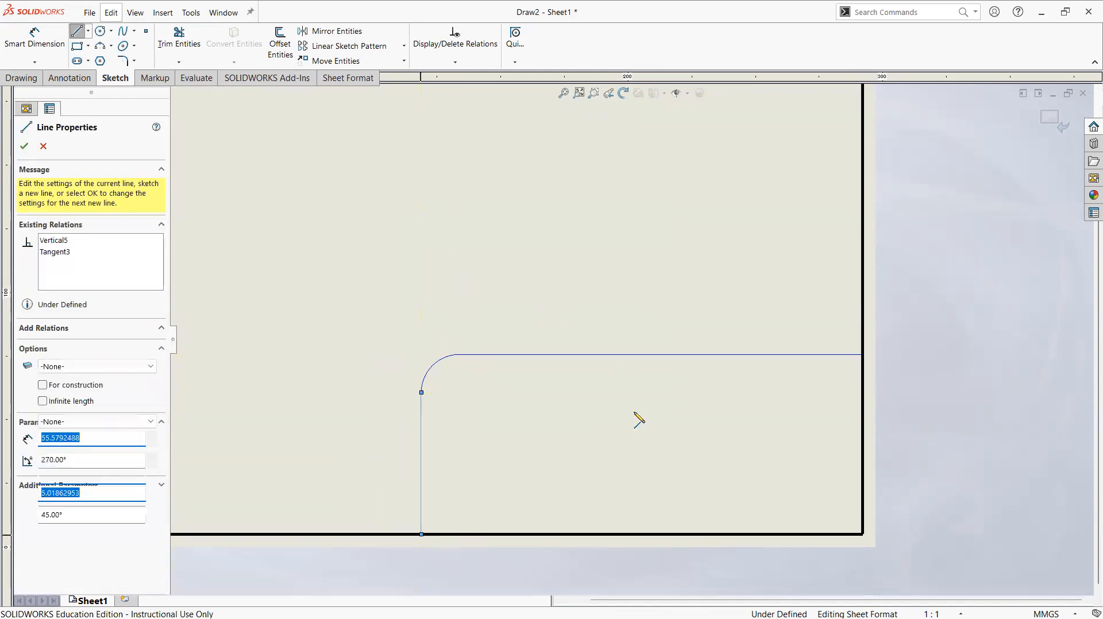
{"action": "key", "text": "Escape"}
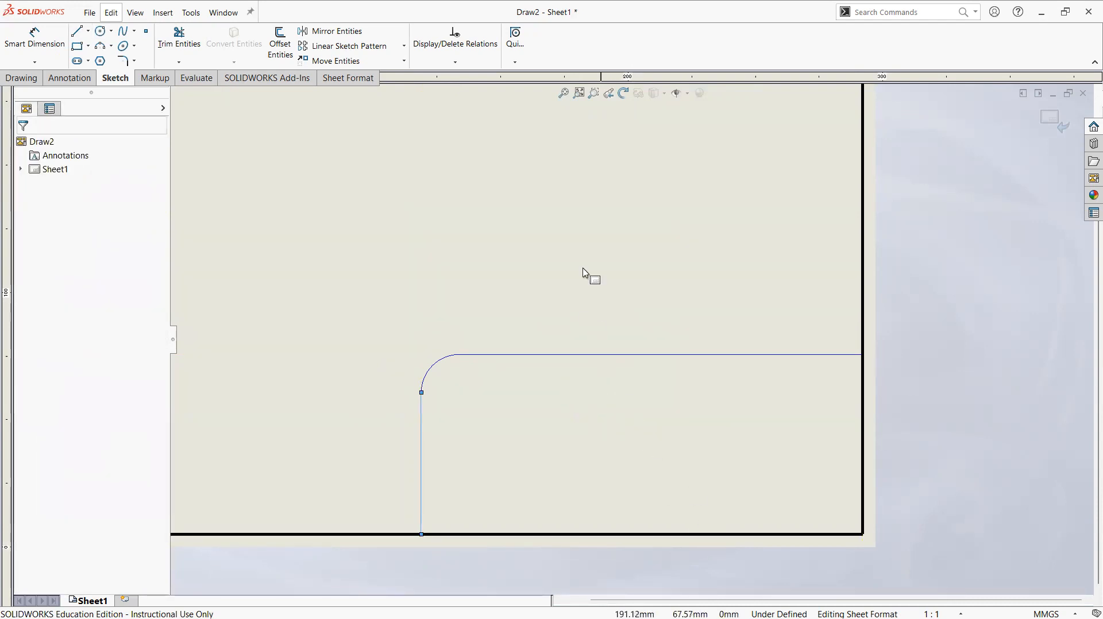
Sketch a horizontal line from the lower end of the title block's arc to the right border line
{"action": "key", "text": "l"}
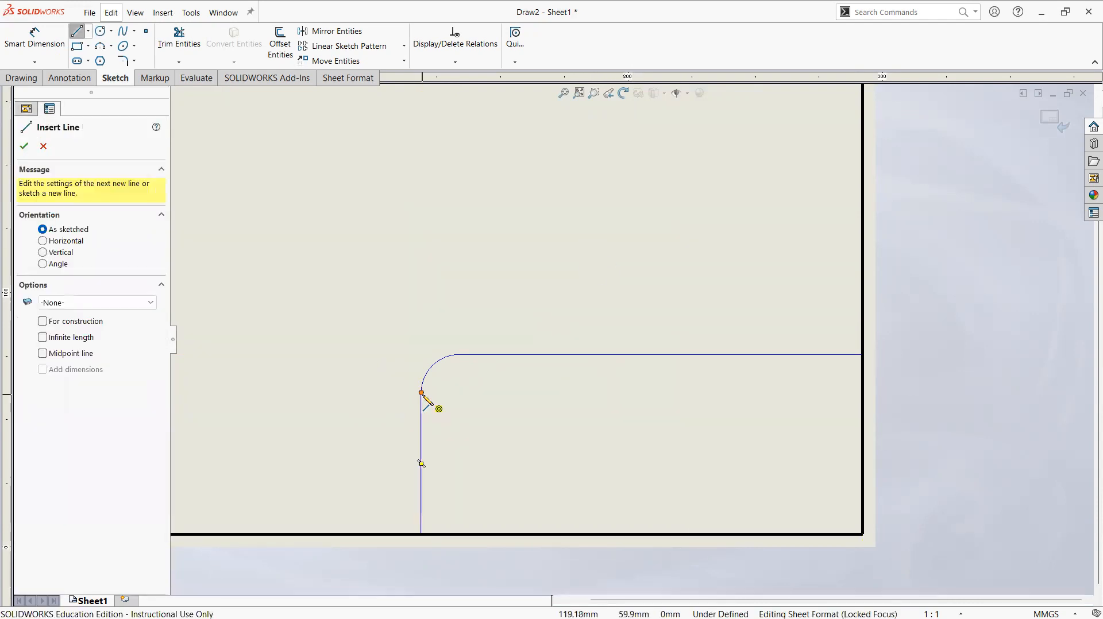
{"action": "left_click", "coordinate": [422, 394]}
{"action": "left_click", "coordinate": [863, 395]}
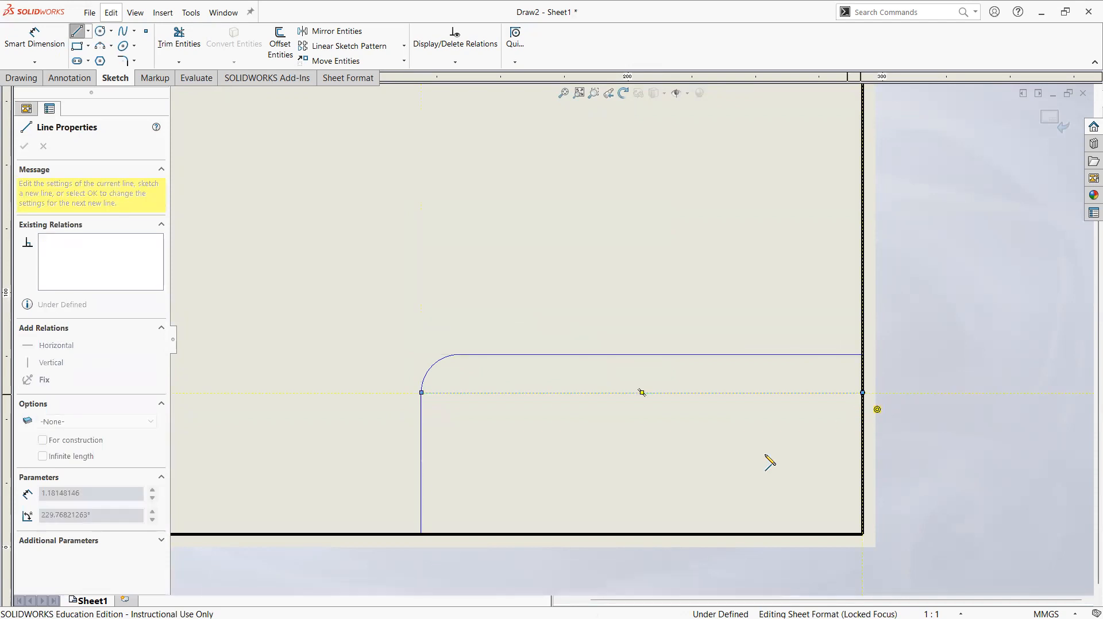
{"action": "key", "text": "Escape"}
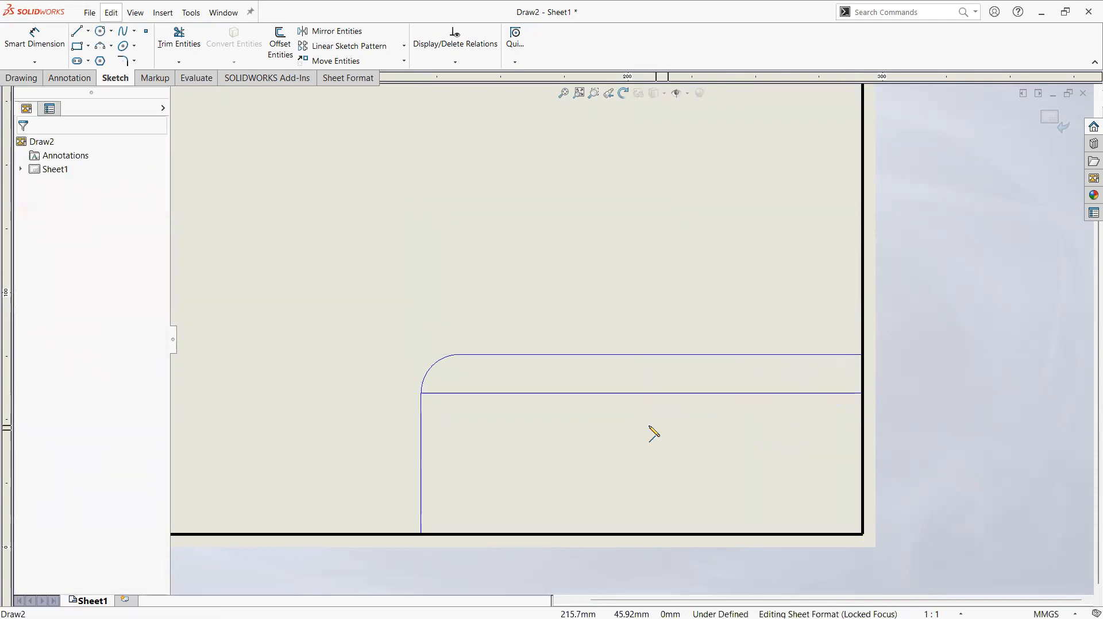
{"action": "key", "text": "l"}
{"action": "left_click", "coordinate": [642, 393]}
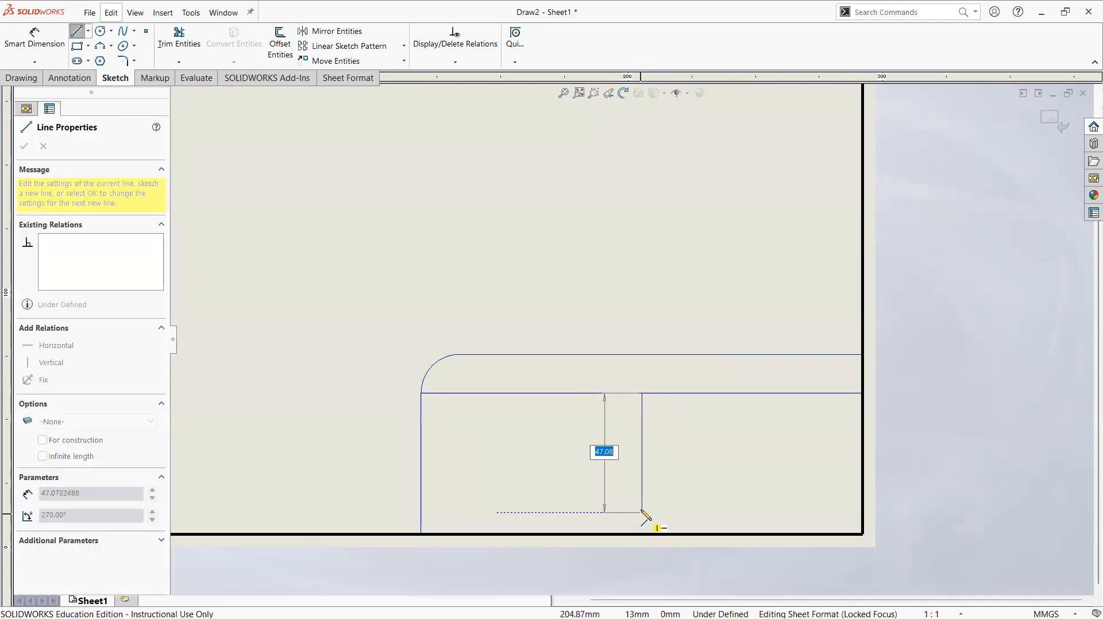
{"action": "key", "text": "Escape"}
Sketch a vertical divider from the title block's inner horizontal line, left of its midpoint, down to the bottom border line
{"action": "key", "text": "l"}
{"action": "left_click", "coordinate": [595, 393]}
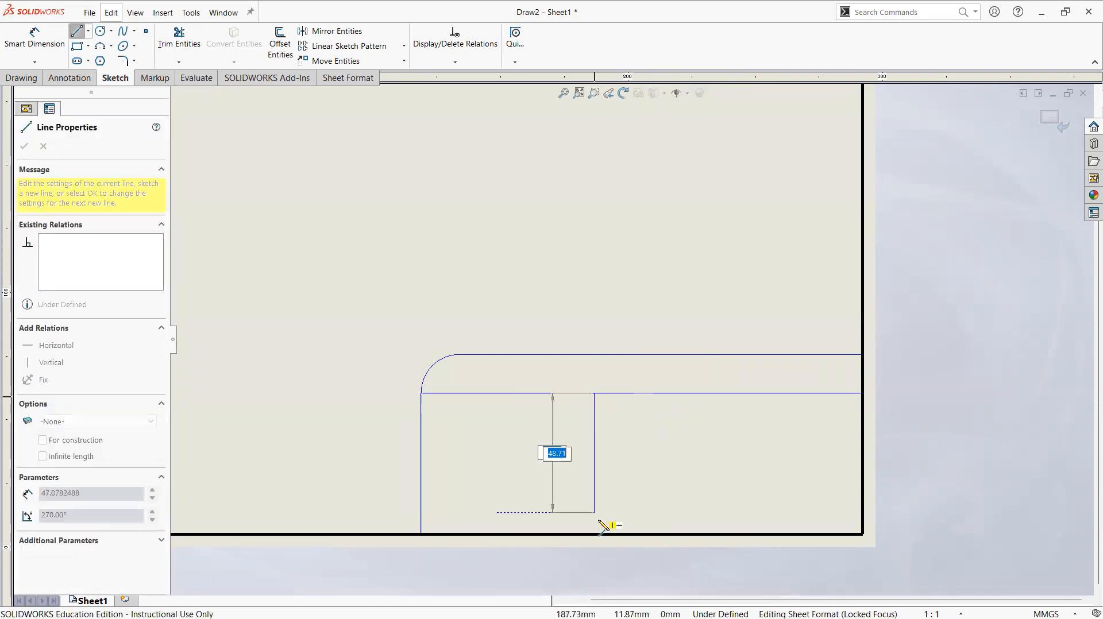
{"action": "left_click", "coordinate": [597, 535]}
{"action": "key", "text": "Escape"}
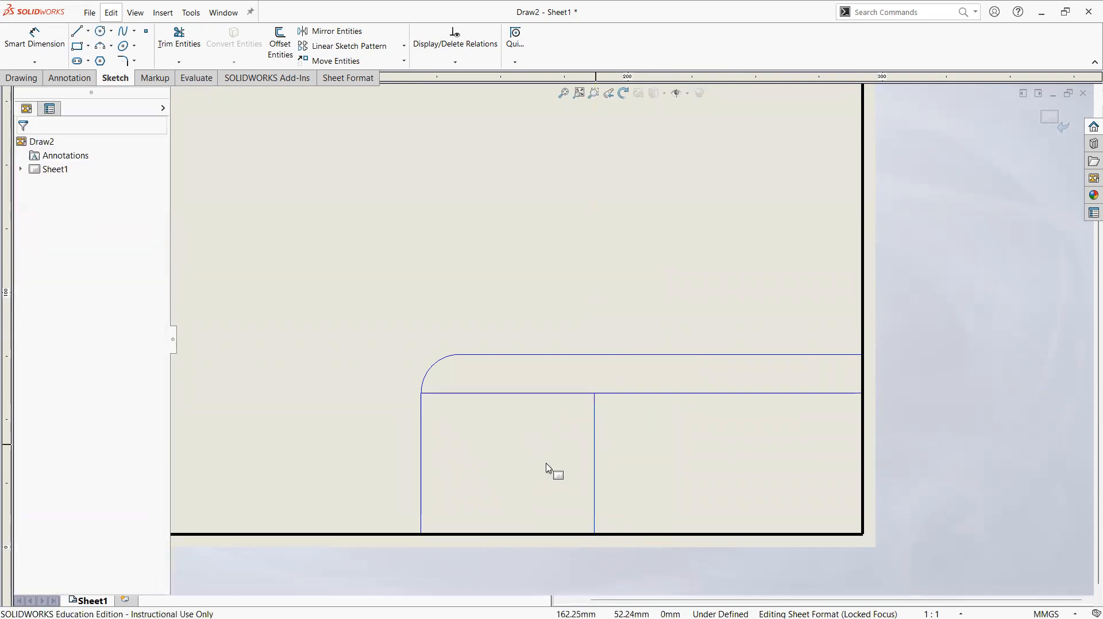
Sketch a horizontal divider at about Y 29 mm, from the title block's left edge to the right border line
{"action": "right_click_drag", "start_coordinate": [473, 480], "coordinate": [425, 477]}
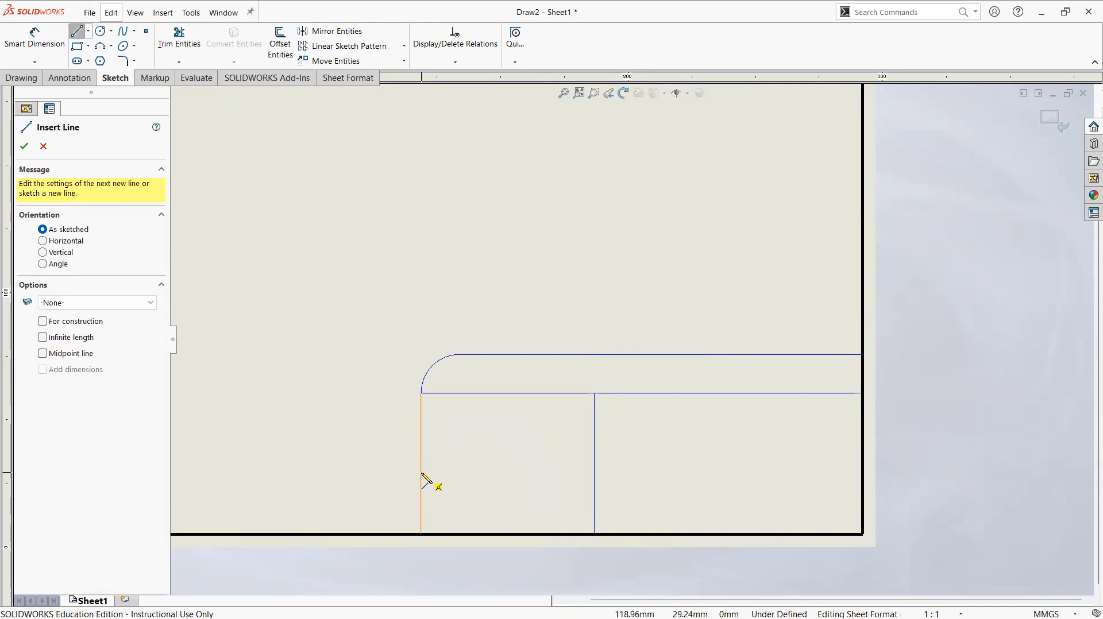
{"action": "left_click", "coordinate": [421, 472]}
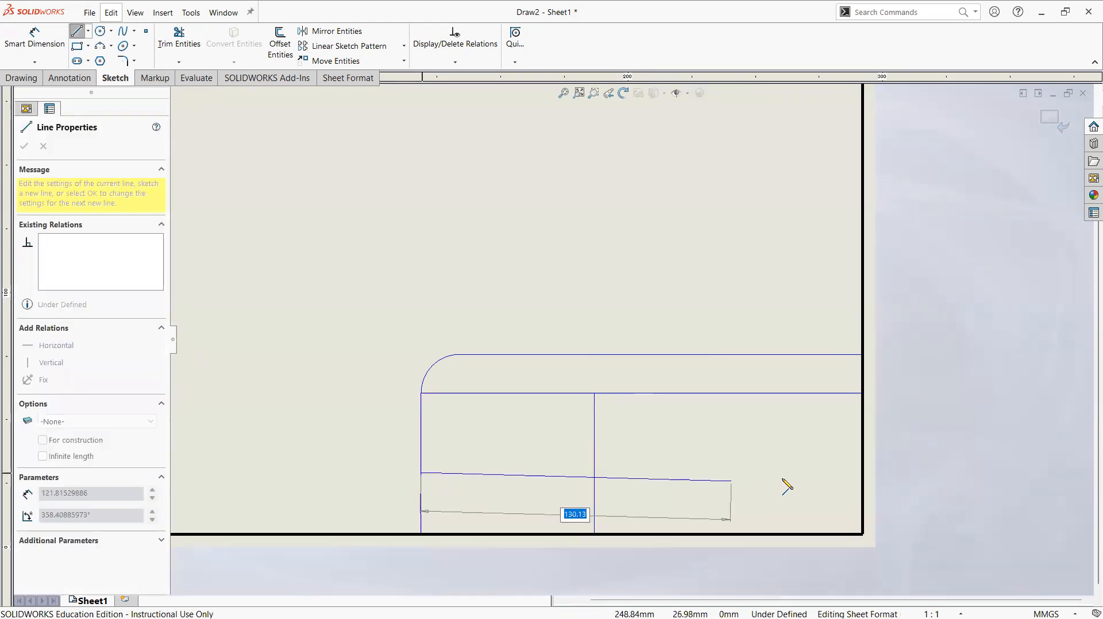
{"action": "left_click", "coordinate": [862, 473]}
{"action": "key", "text": "Escape"}
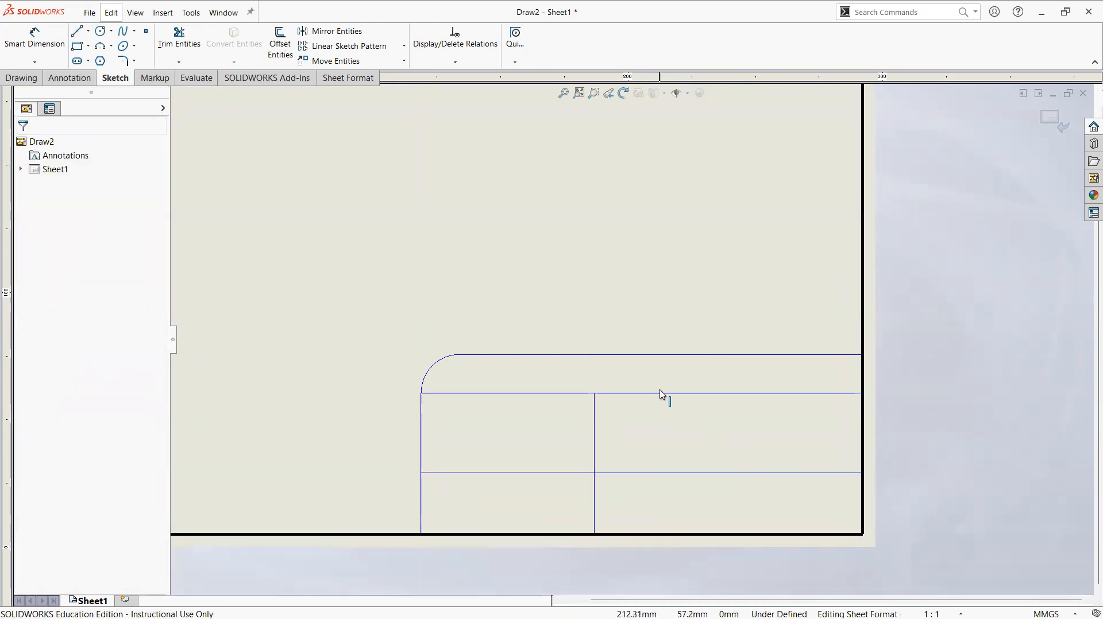
Select the top horizontal line of the title block outline
{"action": "left_click", "coordinate": [626, 354]}
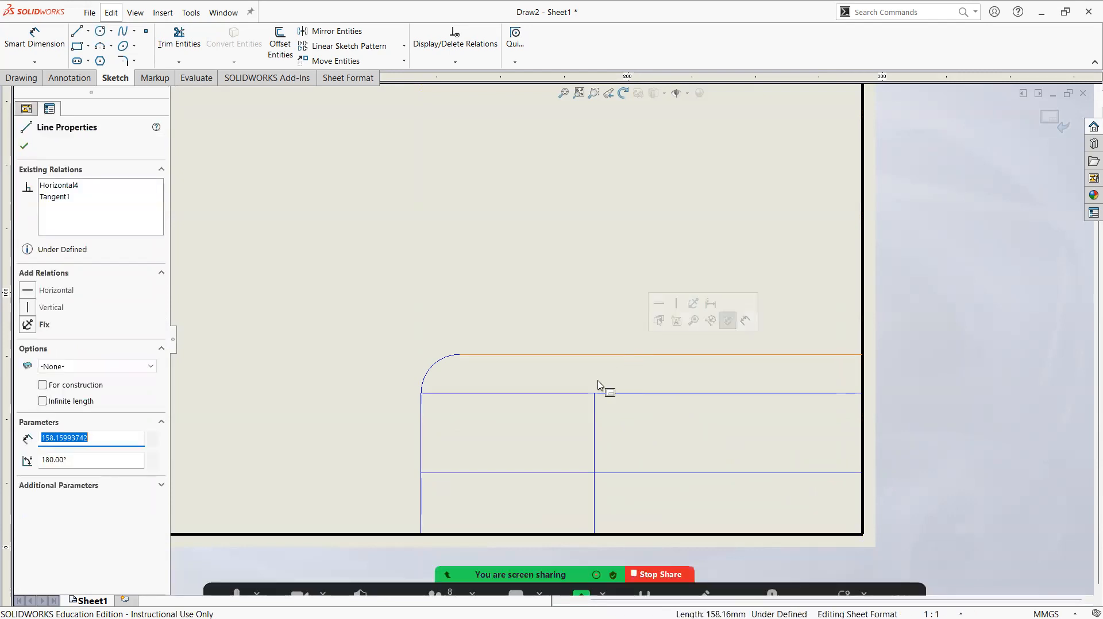
{"action": "left_click", "coordinate": [635, 394], "text": "ctrl"}
{"action": "left_click", "coordinate": [634, 473], "text": "ctrl"}
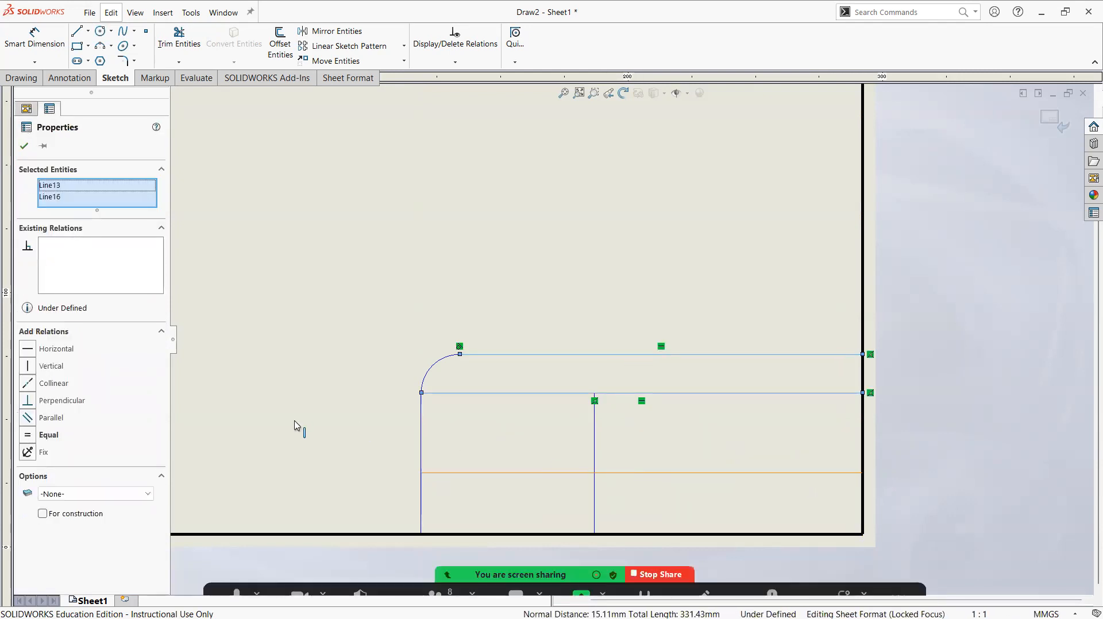
{"action": "left_click", "coordinate": [407, 350]}
{"action": "left_click", "coordinate": [422, 431]}
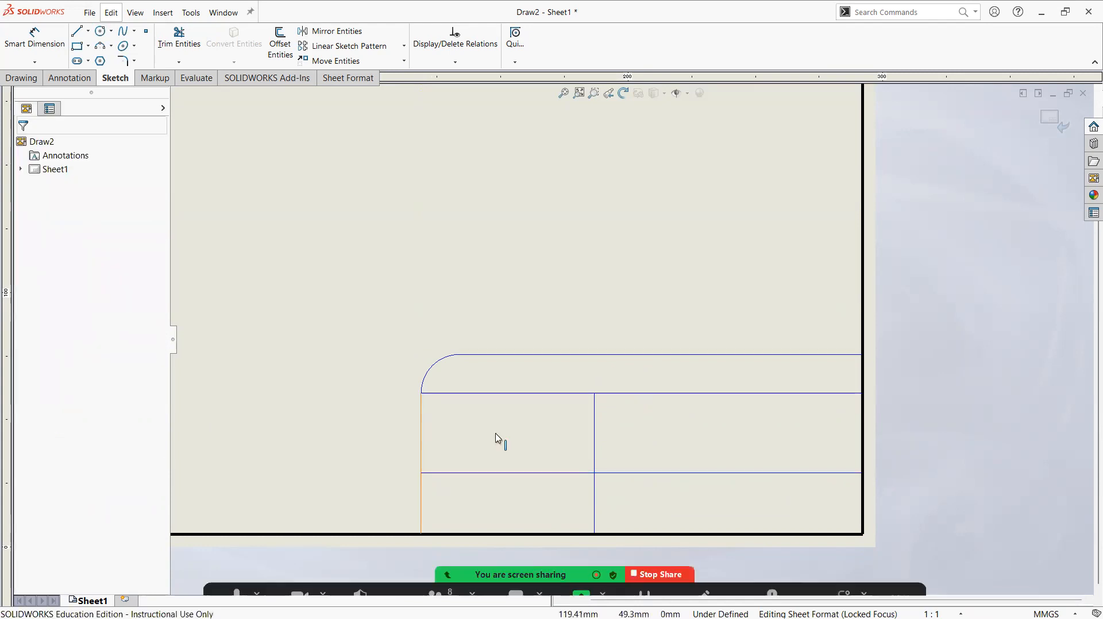
{"action": "left_click", "coordinate": [594, 448], "text": "ctrl"}
{"action": "left_click", "coordinate": [323, 382]}
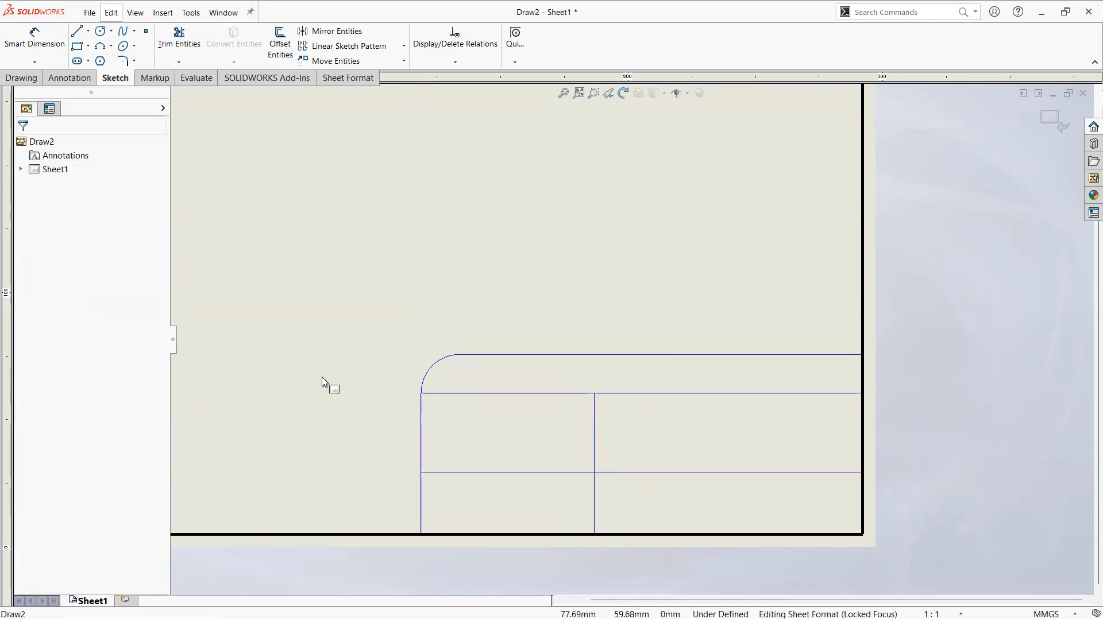
Dimension the rounded corner arc of the title block with a radius of 15 mm
{"action": "key", "text": "d"}
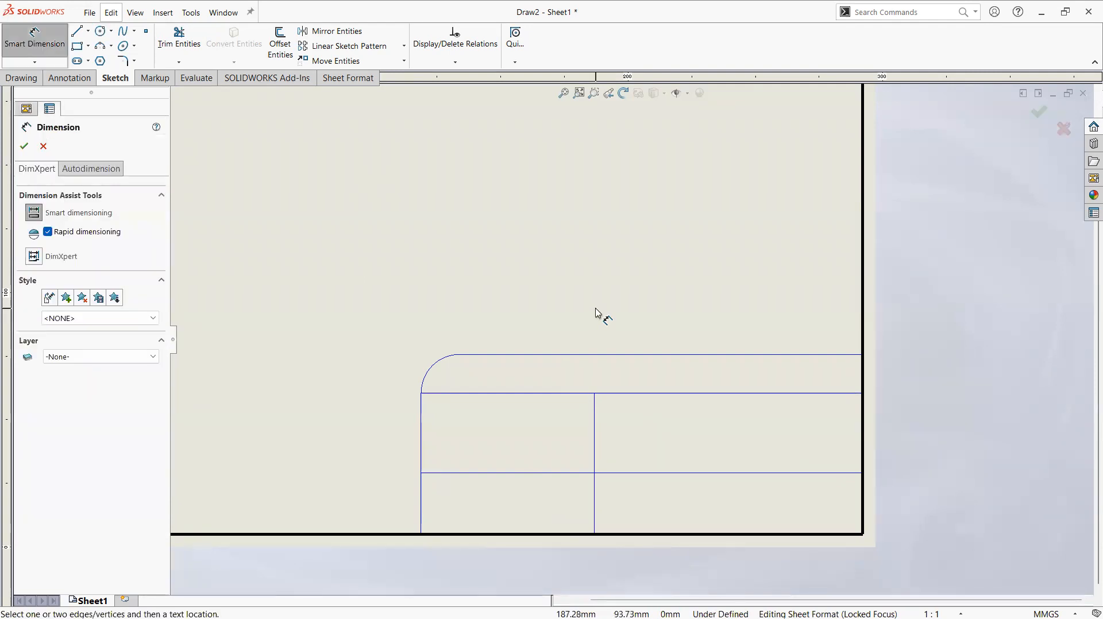
{"action": "left_click", "coordinate": [443, 369]}
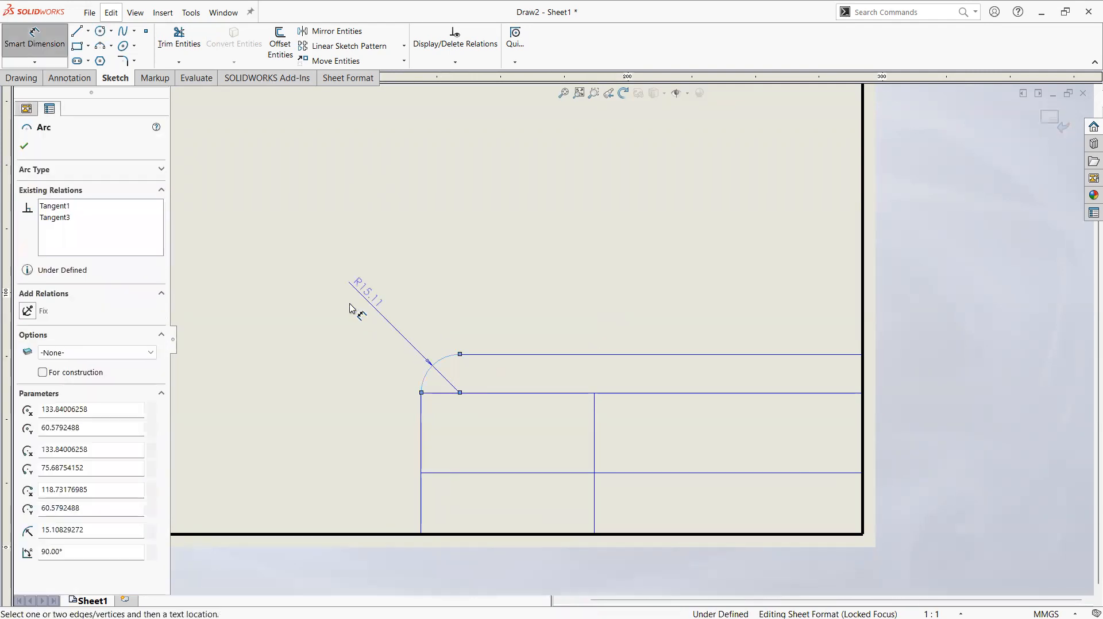
{"action": "left_click", "coordinate": [362, 312]}
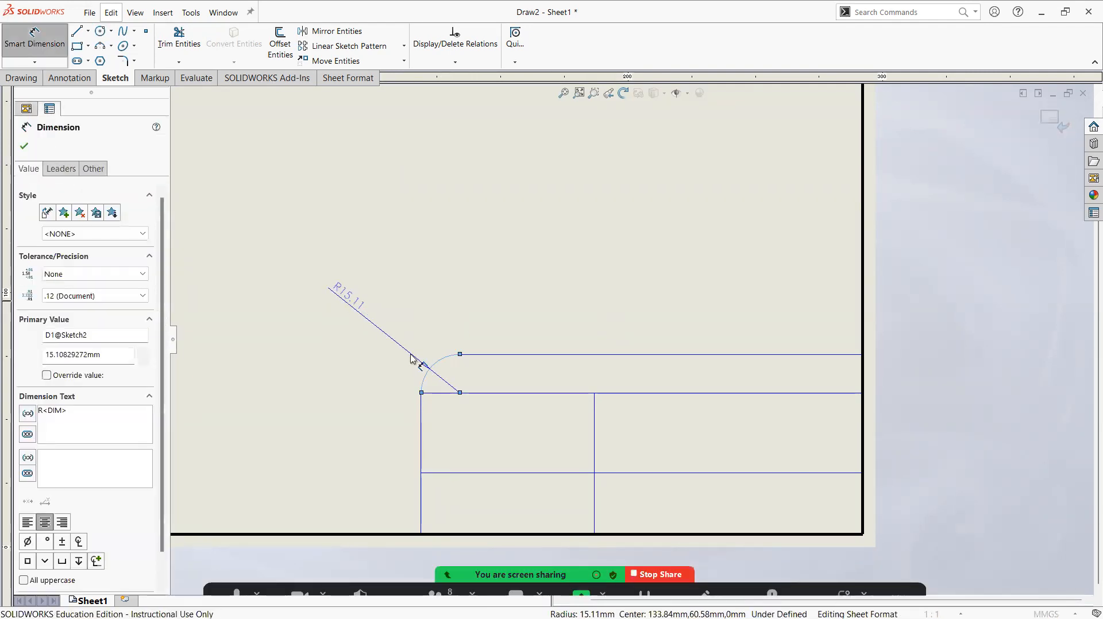
Dimension the title block's outer vertical line 110 mm from the sheet's right border
{"action": "left_click", "coordinate": [861, 432]}
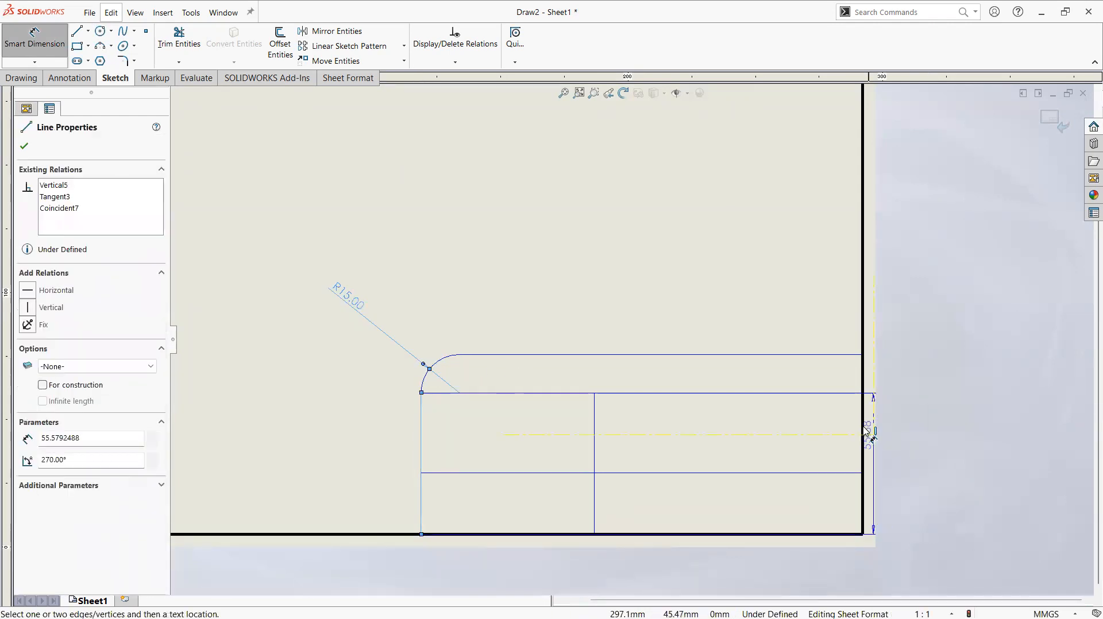
{"action": "left_click", "coordinate": [421, 437]}
{"action": "left_click", "coordinate": [682, 278]}
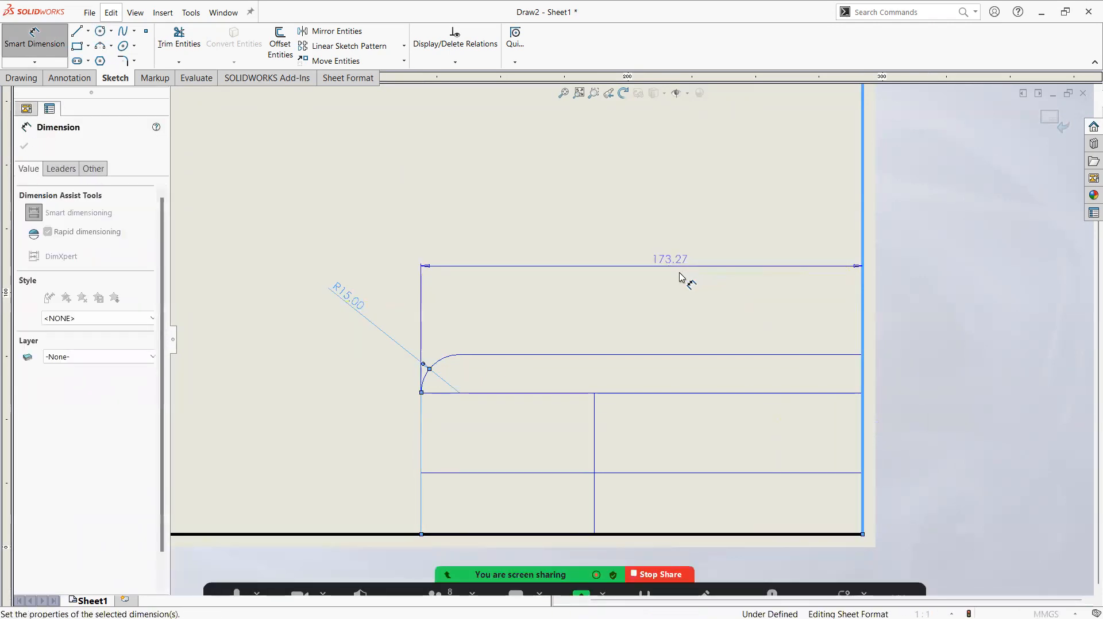
{"action": "type", "text": "110"}
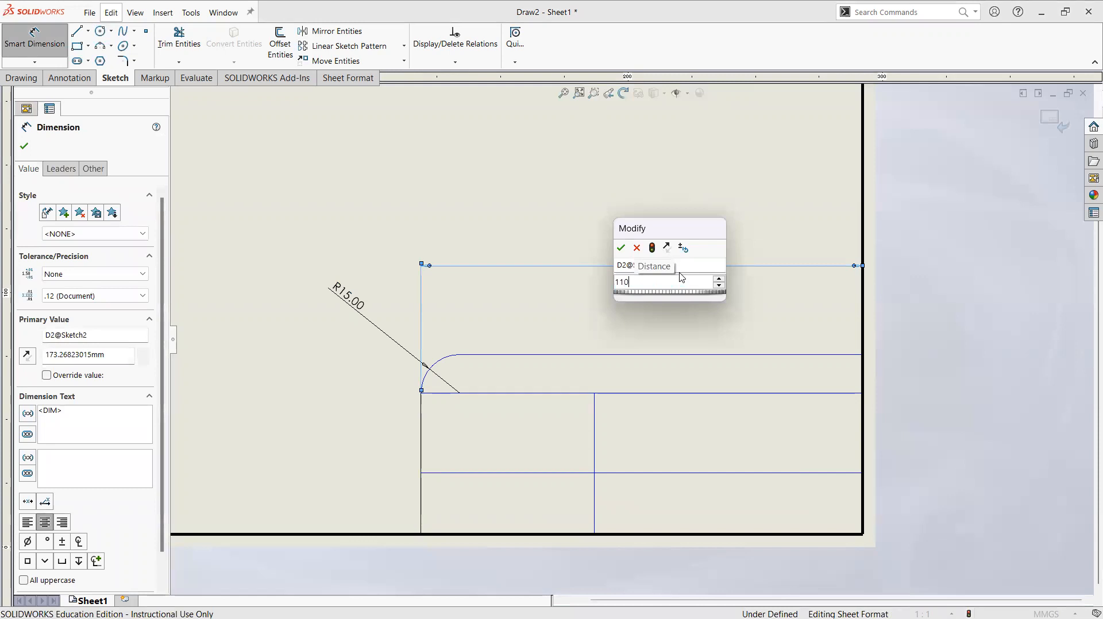
{"action": "key", "text": "Return"}
Dimension the title block's upper edge 65 mm above the sheet's bottom border
{"action": "left_click", "coordinate": [653, 356]}
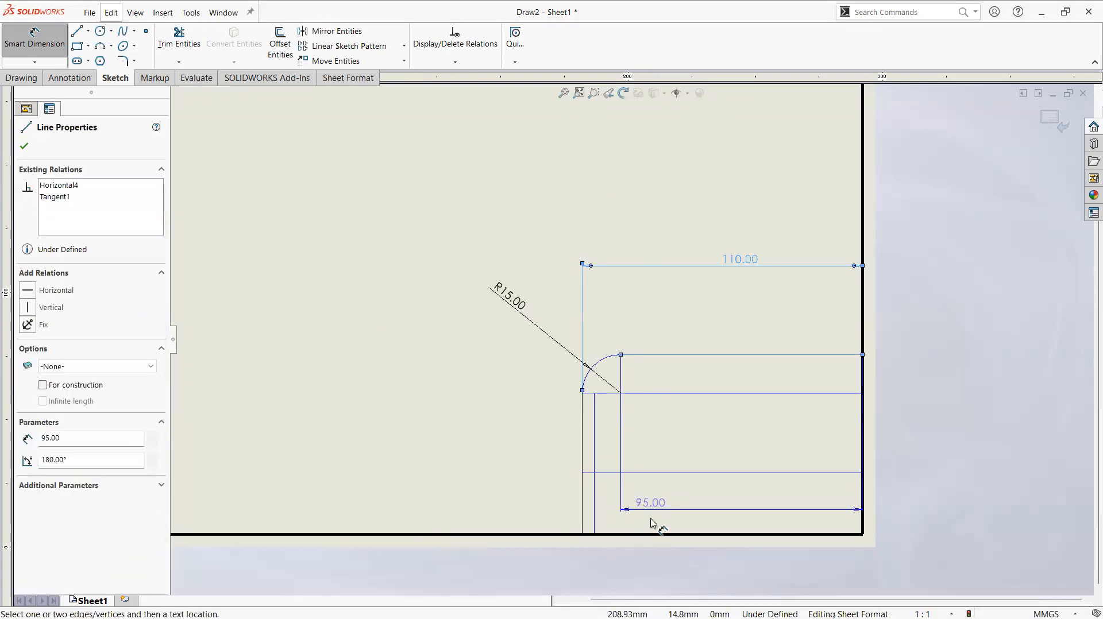
{"action": "left_click", "coordinate": [658, 535]}
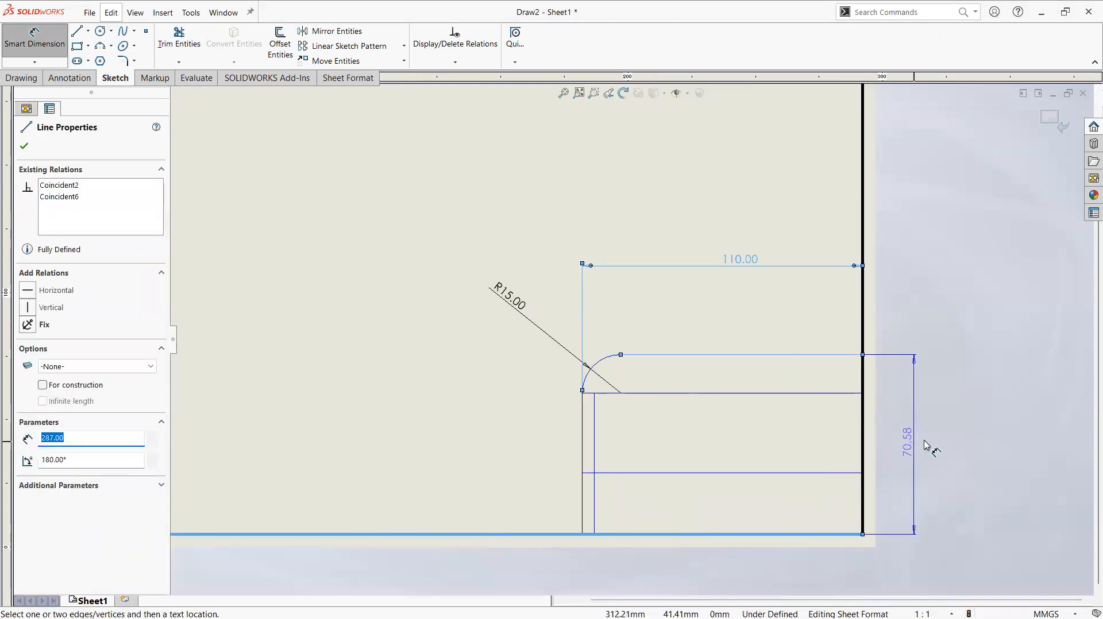
{"action": "left_click", "coordinate": [958, 442]}
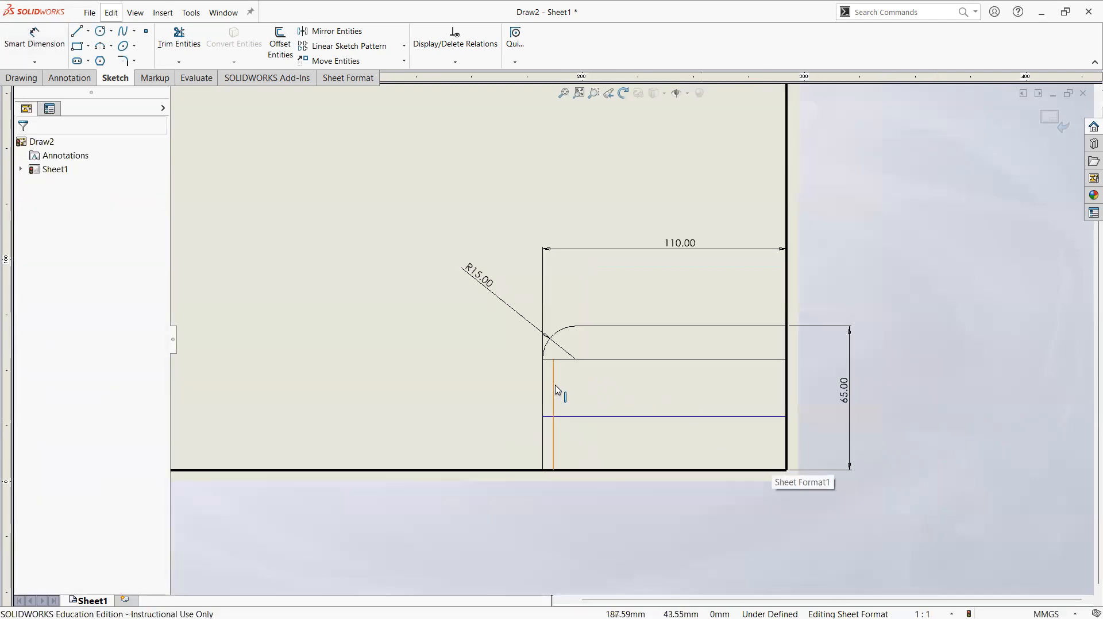
Move the vertical divider near the middle of the title block and dimension it 55 mm from the right border
{"action": "left_click", "coordinate": [660, 402]}
{"action": "left_click", "coordinate": [634, 540]}
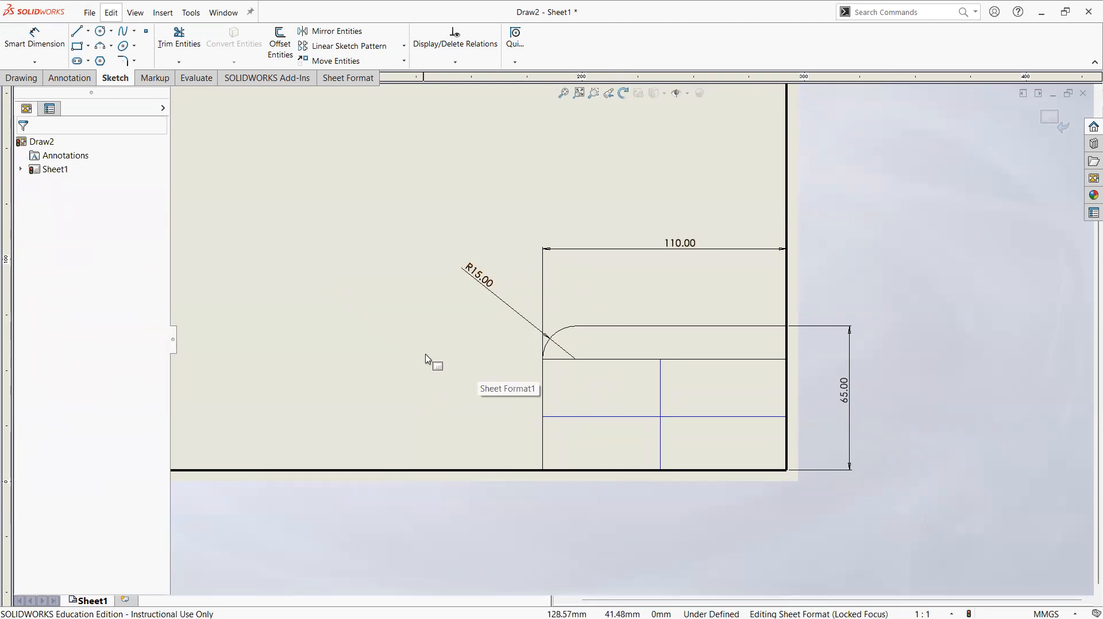
{"action": "key", "text": "d"}
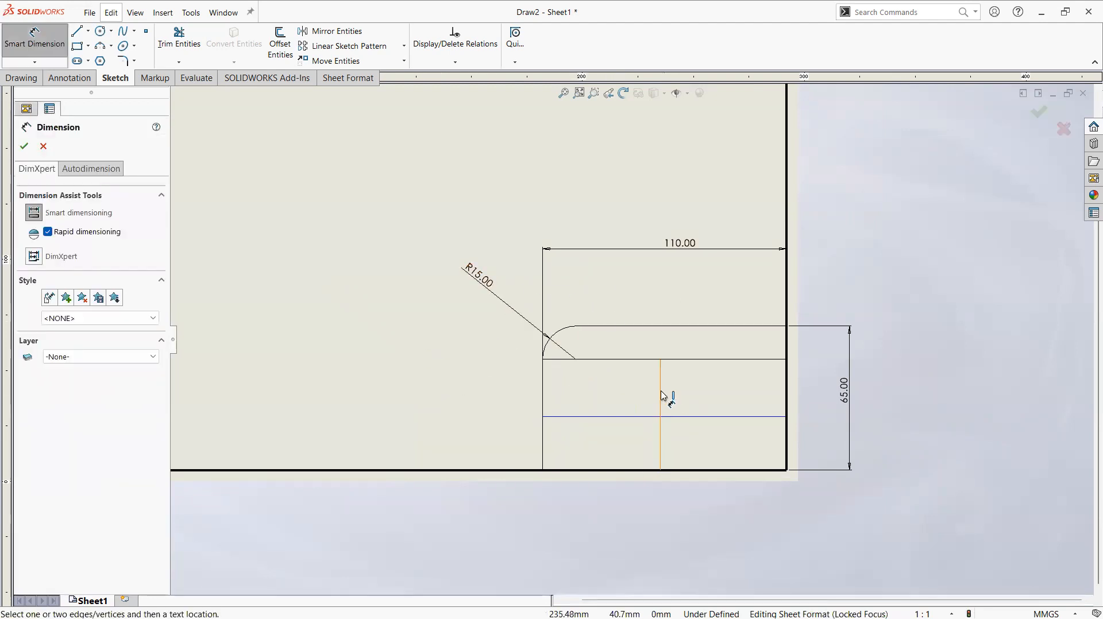
{"action": "left_click", "coordinate": [661, 391]}
{"action": "left_click", "coordinate": [787, 384]}
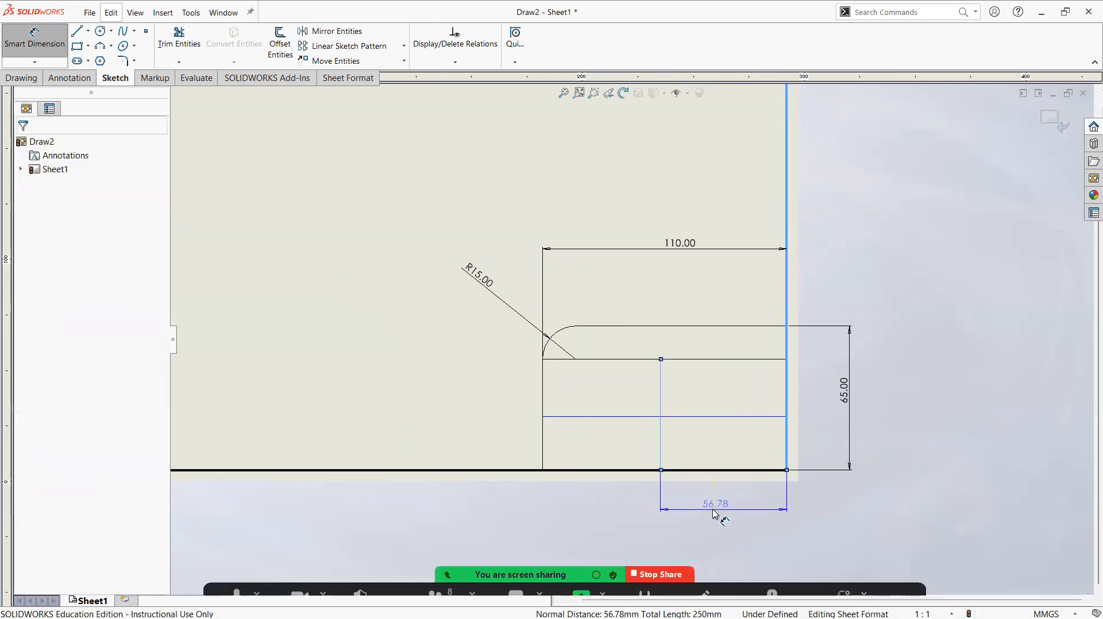
{"action": "left_click", "coordinate": [712, 511]}
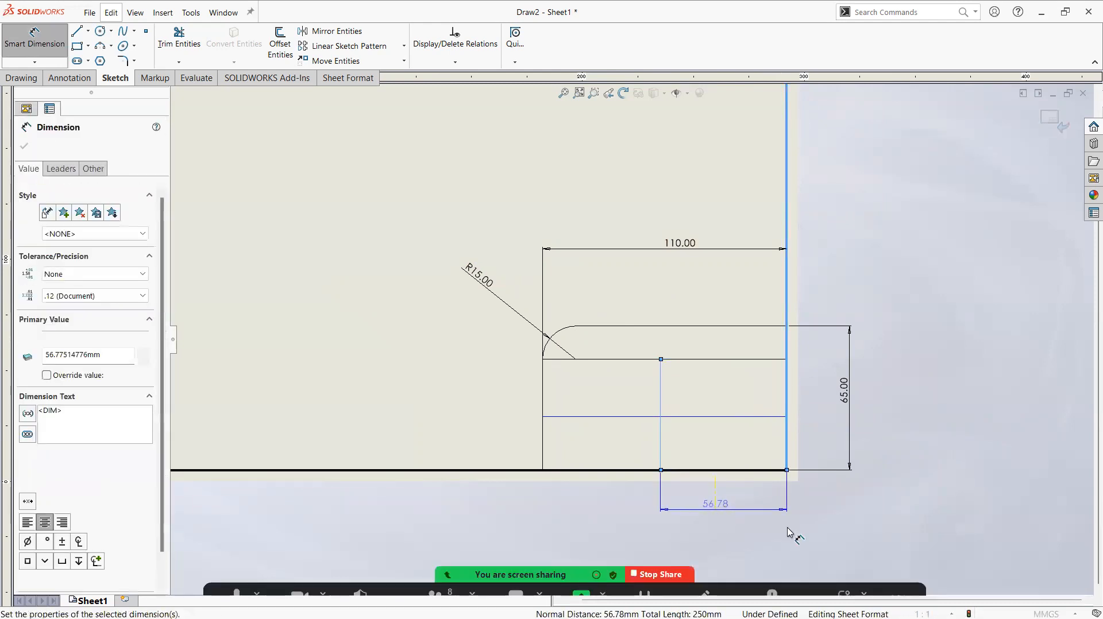
{"action": "type", "text": "55"}
{"action": "key", "text": "Return"}
Dimension the inner horizontal divider of the title block 30 mm above the sheet's bottom border
{"action": "left_click", "coordinate": [756, 417]}
{"action": "left_click", "coordinate": [769, 471]}
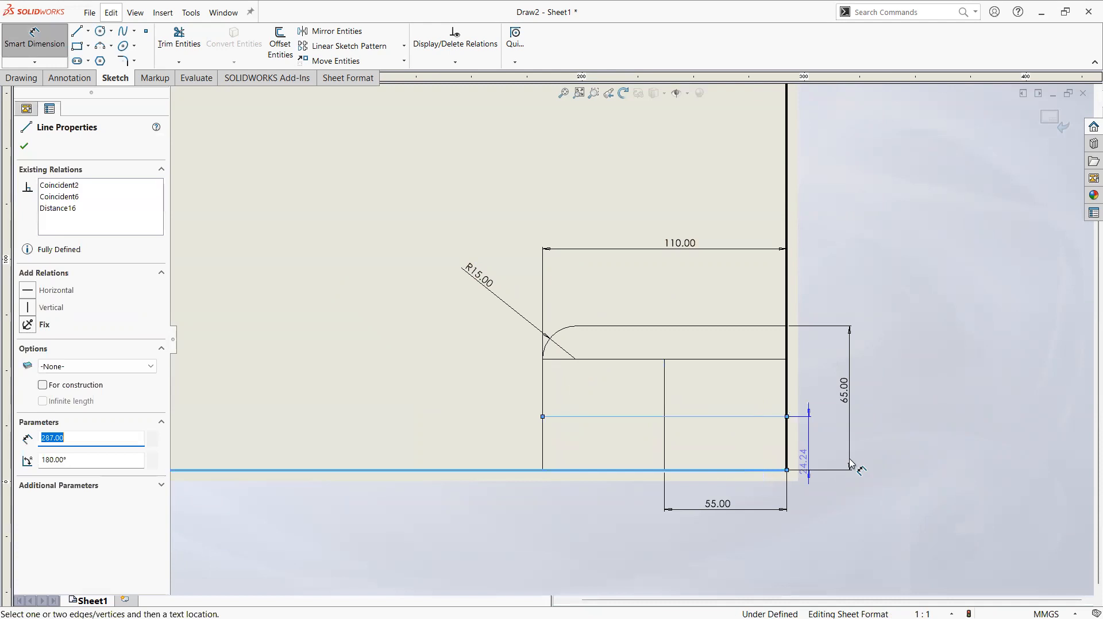
{"action": "left_click", "coordinate": [918, 454]}
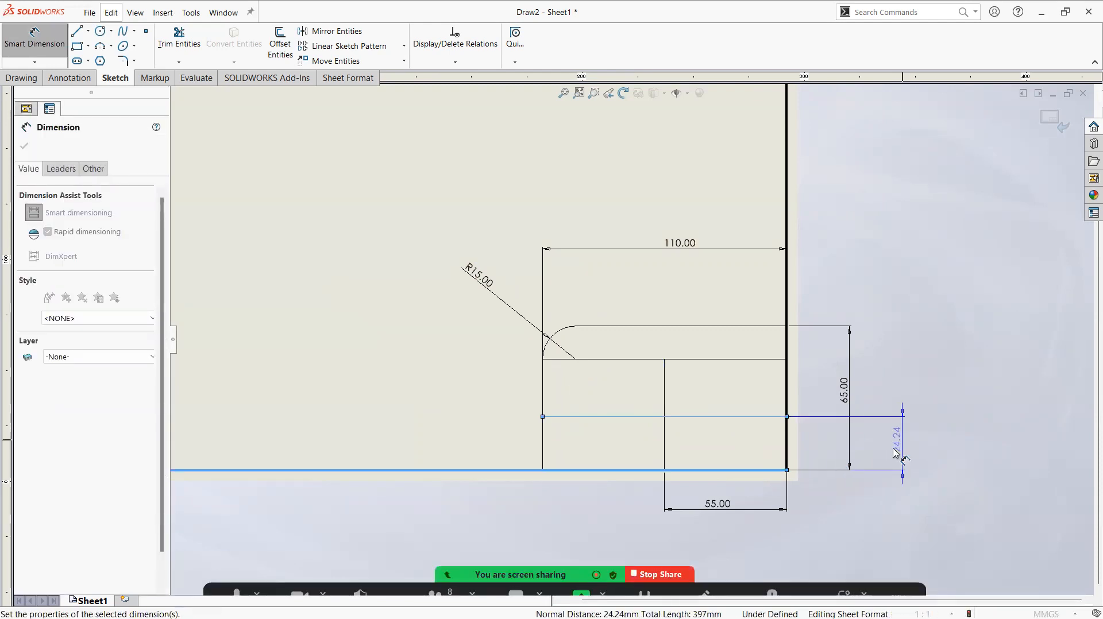
{"action": "type", "text": "30"}
{"action": "key", "text": "Return"}
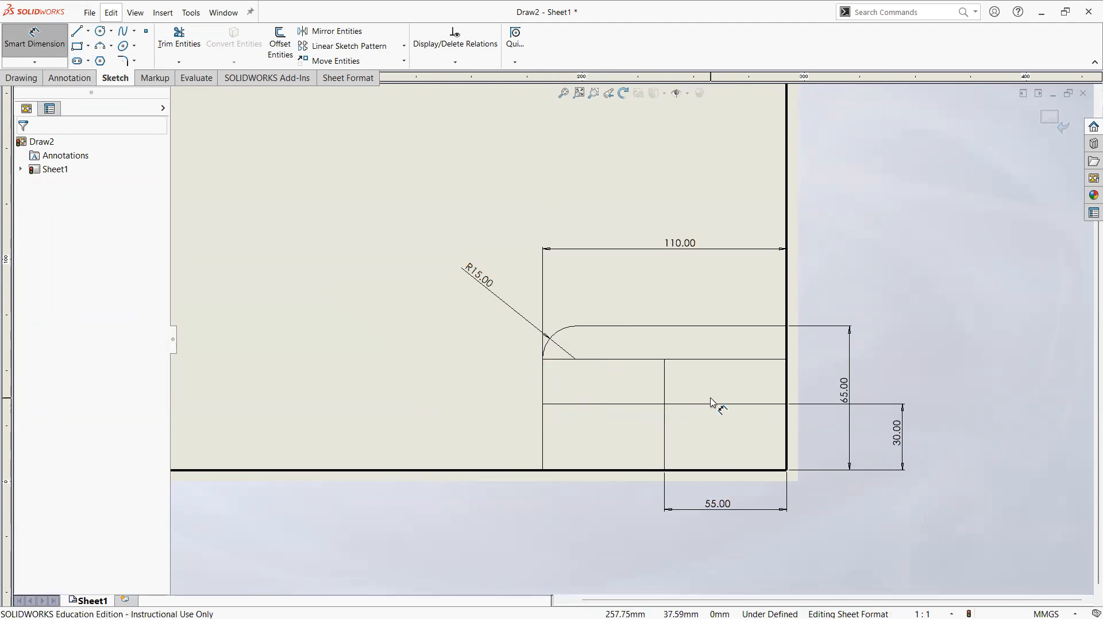
Add a note reading SW101 in the header row of the title block
{"action": "left_click", "coordinate": [85, 84]}
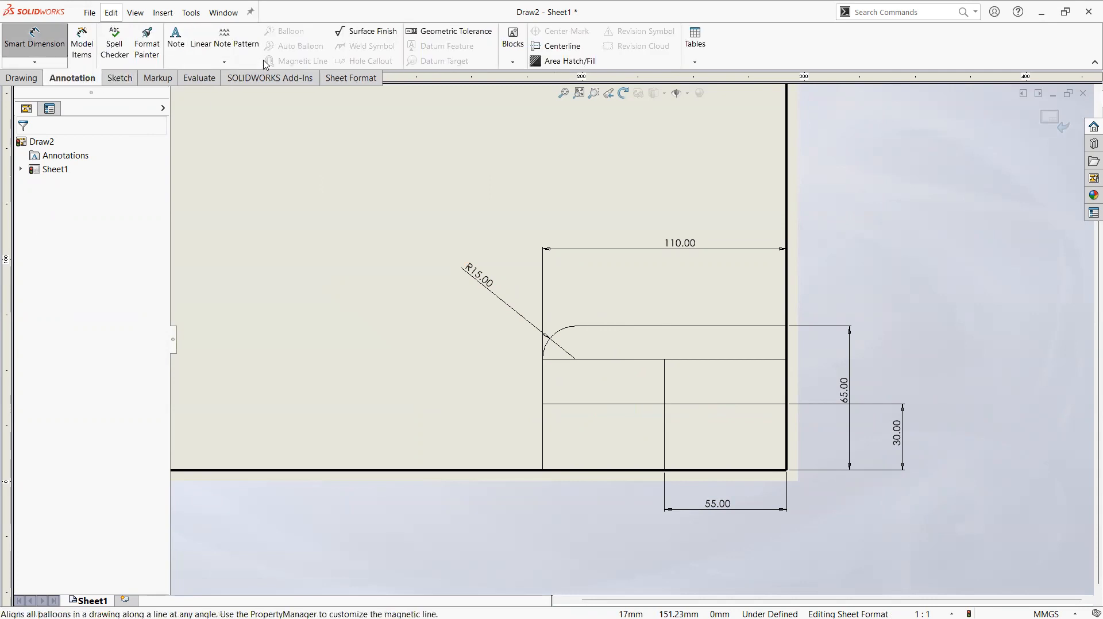
{"action": "left_click", "coordinate": [177, 44]}
{"action": "left_click", "coordinate": [625, 345]}
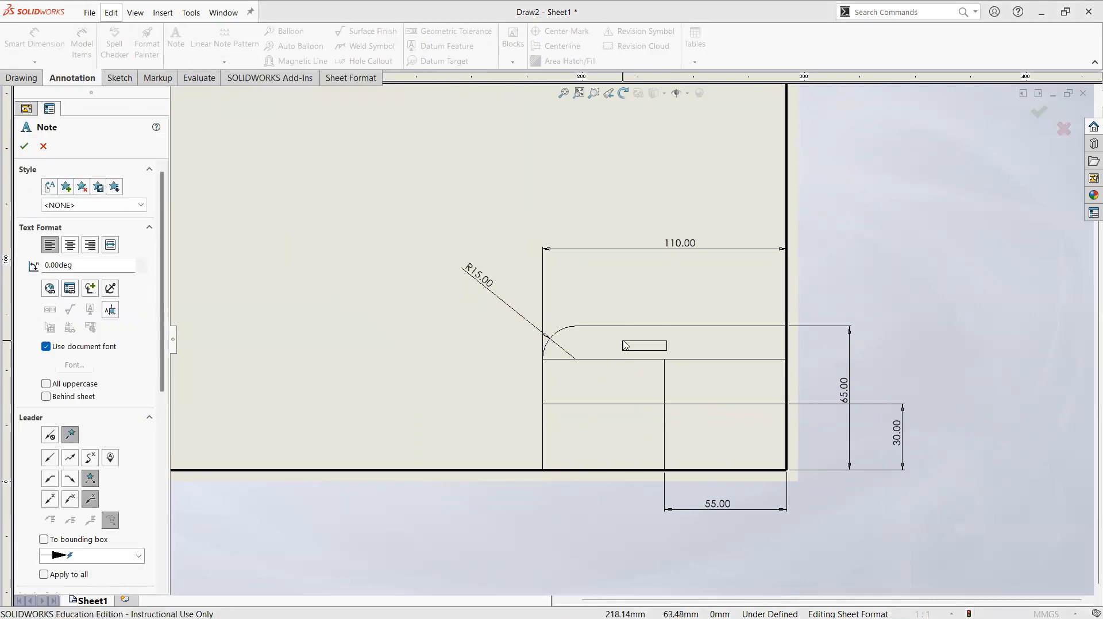
{"action": "left_click", "coordinate": [625, 346]}
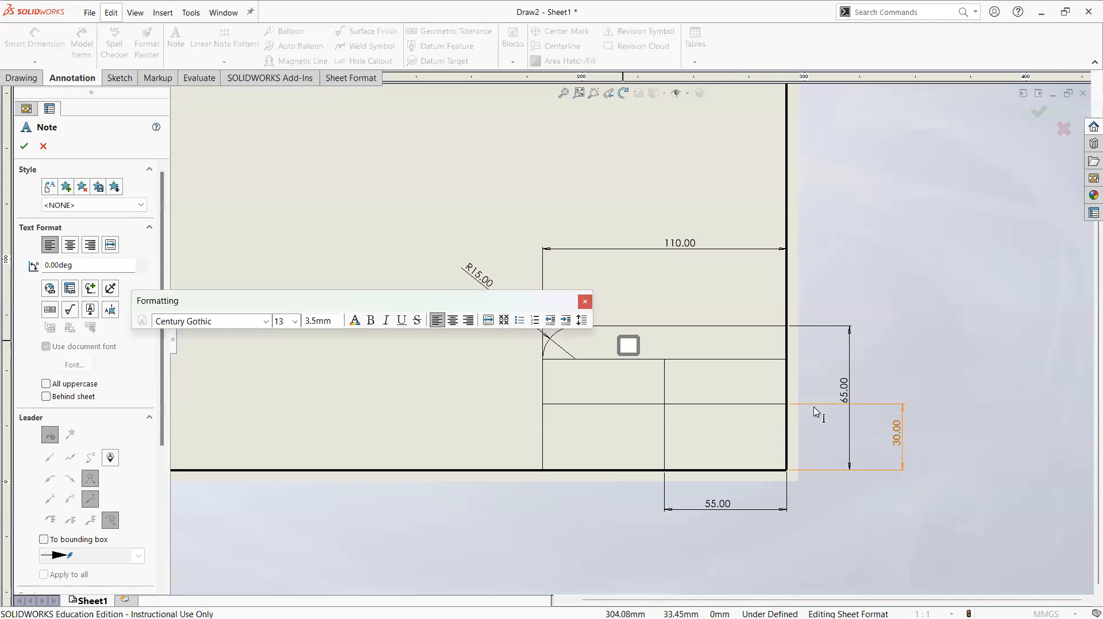
{"action": "type", "text": "SW101"}
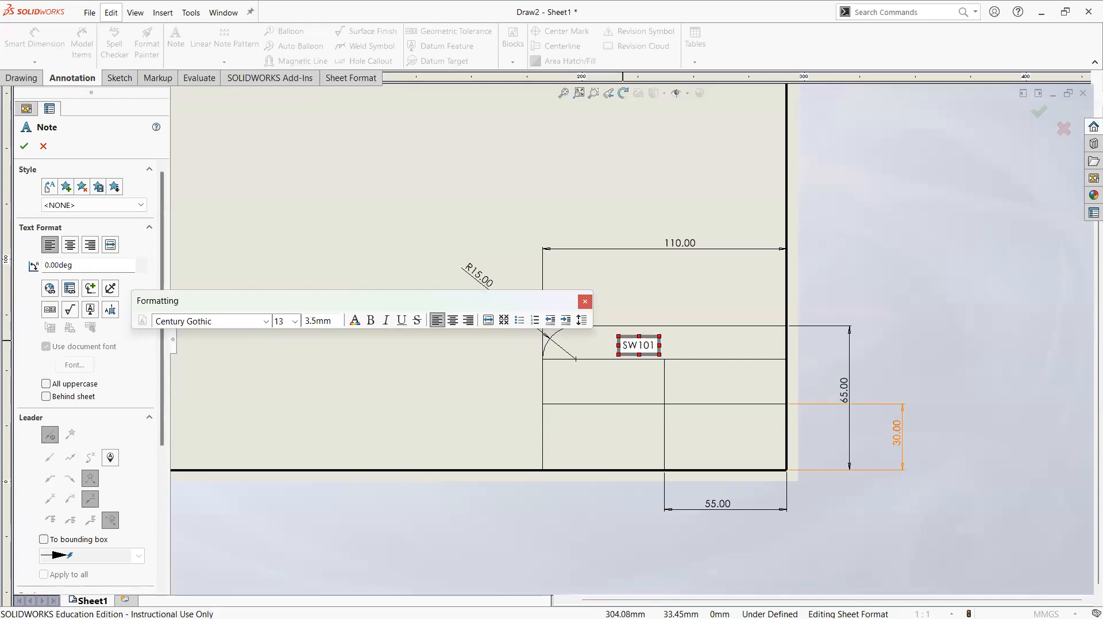
{"action": "left_click", "coordinate": [816, 412]}
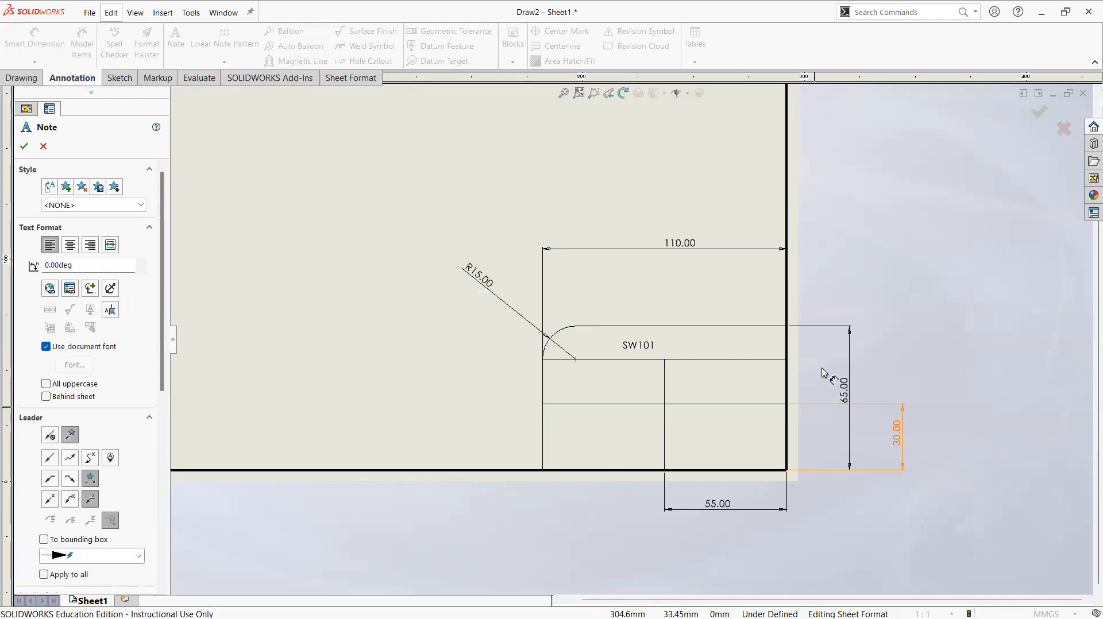
Make the SW101 note bold with a larger font size and shift it toward the middle of the header row
{"action": "double_click", "coordinate": [638, 345]}
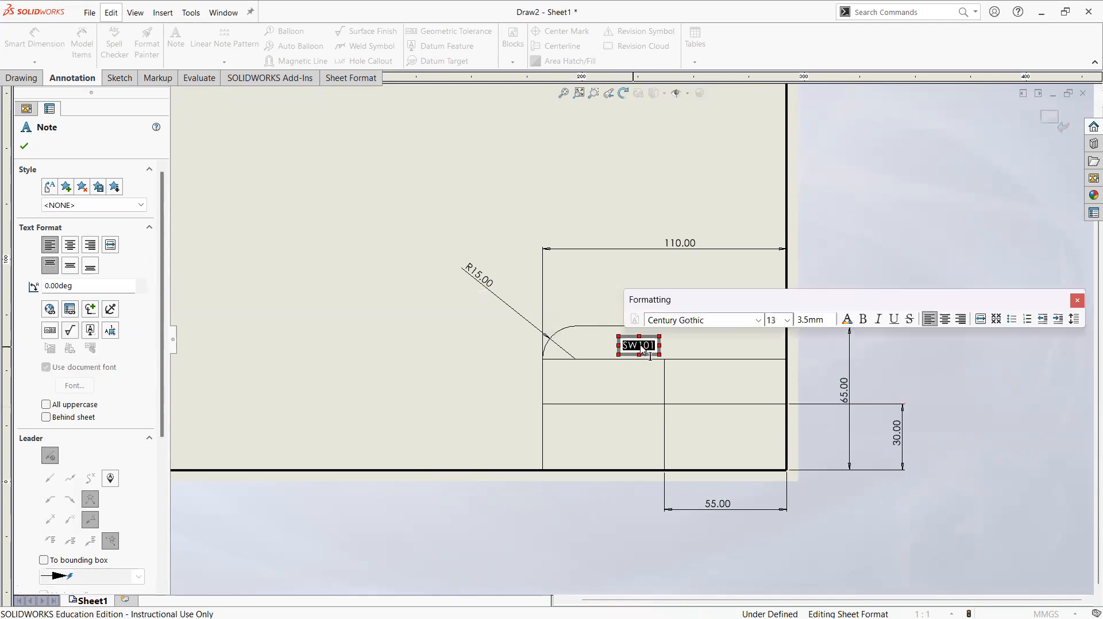
{"action": "left_click", "coordinate": [864, 320]}
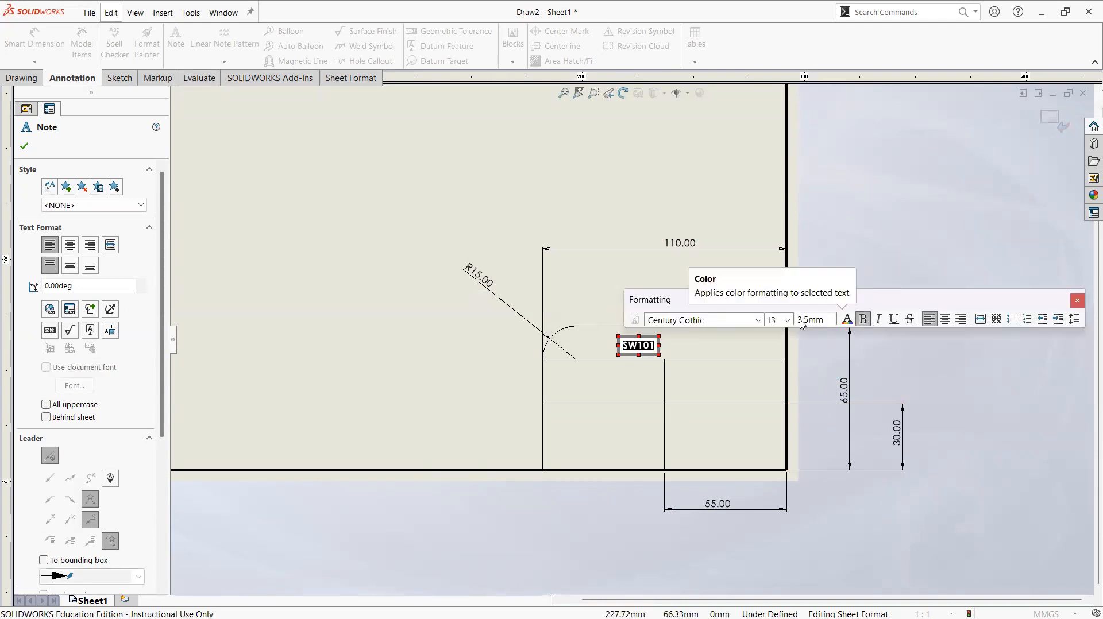
{"action": "left_click", "coordinate": [787, 320]}
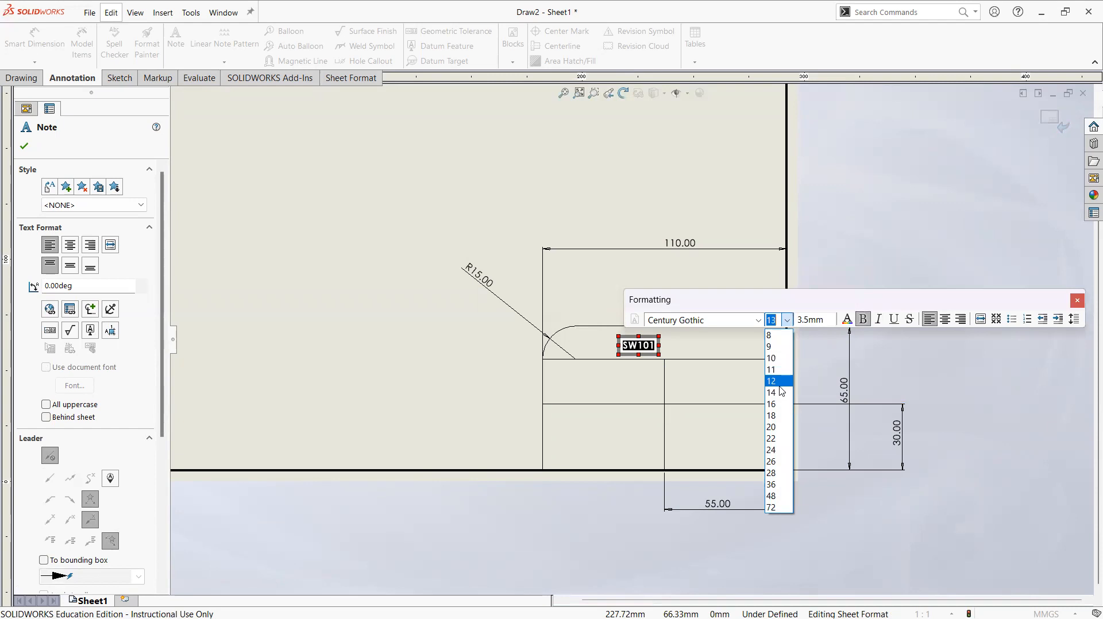
{"action": "left_click", "coordinate": [718, 450]}
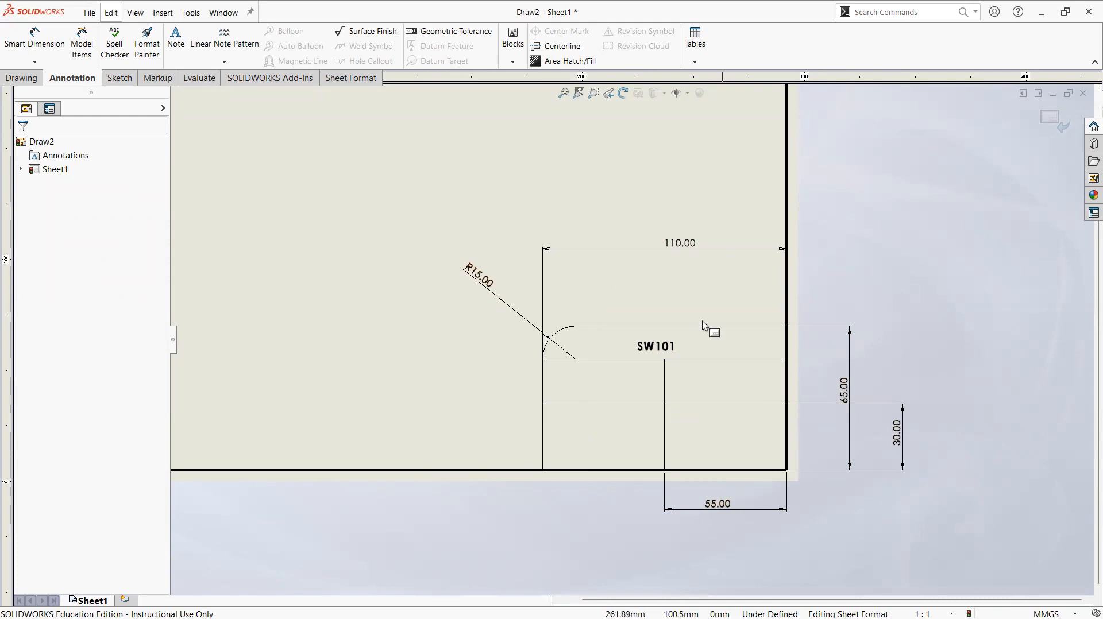
Hide all five title block dimensions: the corner radius, the two horizontal distances and the two vertical distances
{"action": "mouse_move", "coordinate": [705, 197]}
{"action": "middle_mouse_down"}
{"action": "mouse_move", "coordinate": [800, 271]}
{"action": "mouse_move", "coordinate": [735, 245]}
{"action": "middle_mouse_up"}
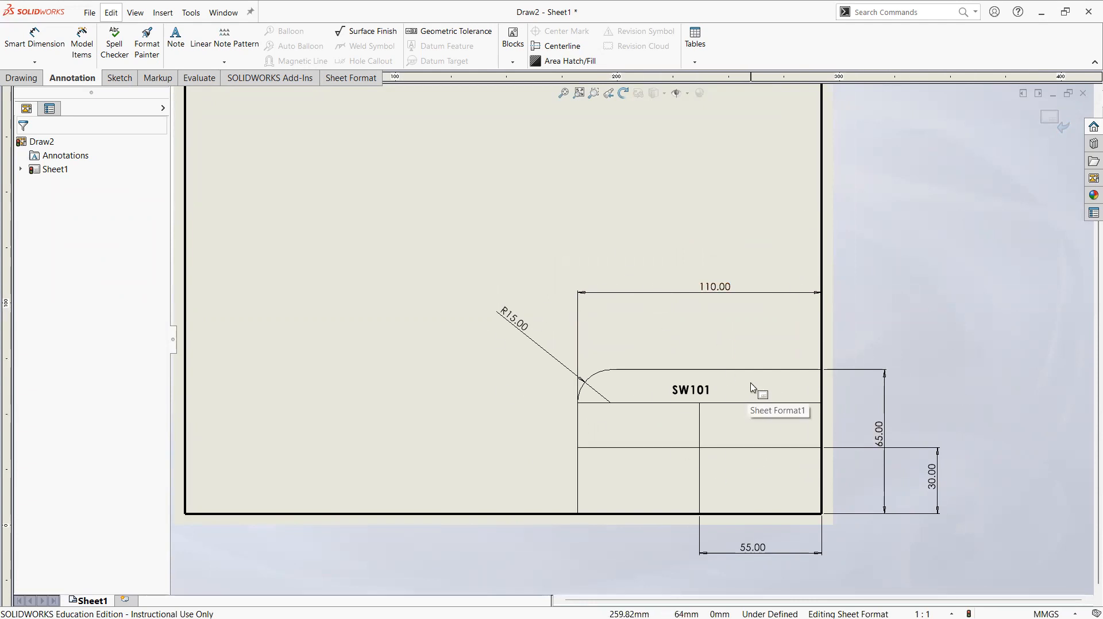
{"action": "left_click", "coordinate": [511, 319]}
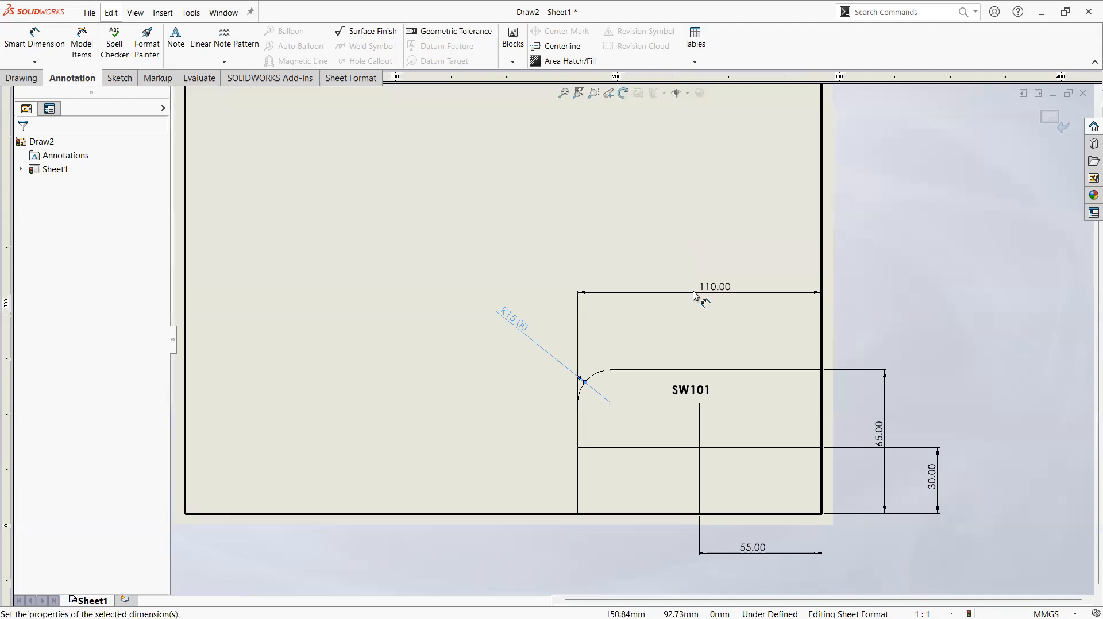
{"action": "left_click", "coordinate": [815, 292], "text": "ctrl"}
{"action": "left_click", "coordinate": [880, 435], "text": "ctrl"}
{"action": "left_click", "coordinate": [934, 476], "text": "ctrl"}
{"action": "left_click", "coordinate": [763, 552], "text": "ctrl"}
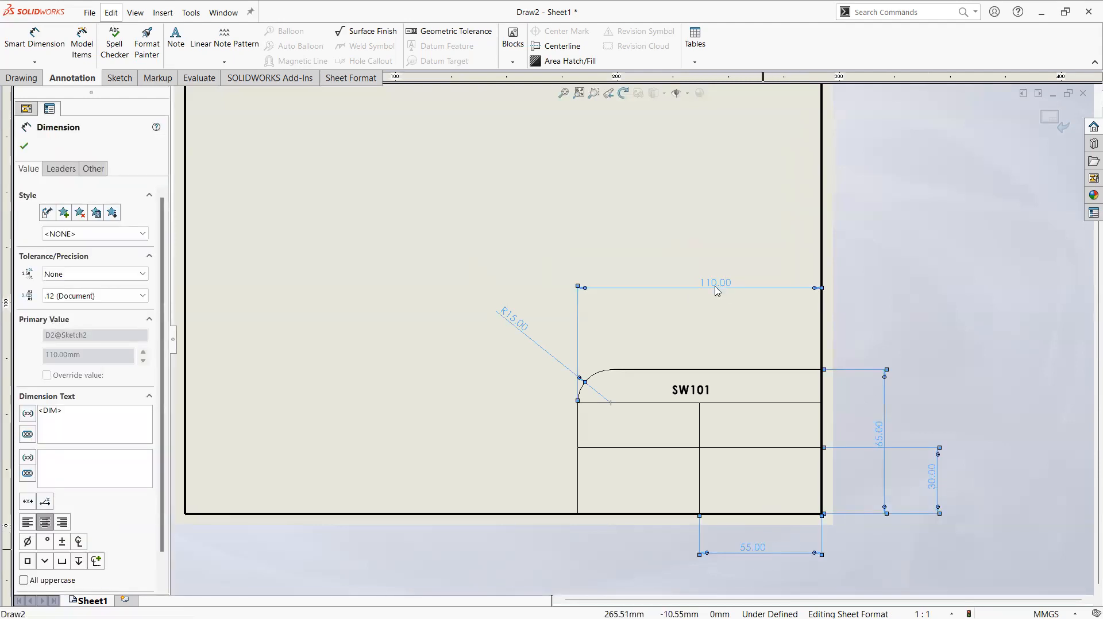
{"action": "right_click", "coordinate": [739, 376]}
{"action": "left_click", "coordinate": [747, 382]}
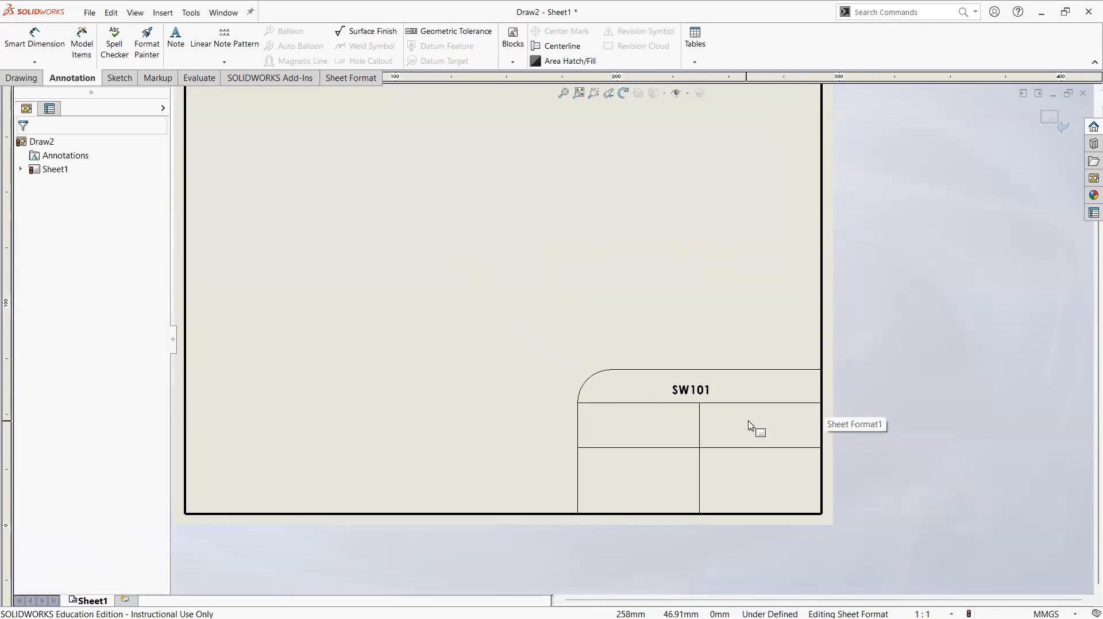
Nudge the SW101 note slightly up and to the right within the title block's header row
{"action": "scroll", "coordinate": [755, 421], "scroll_direction": "up", "scroll_amount": 3}
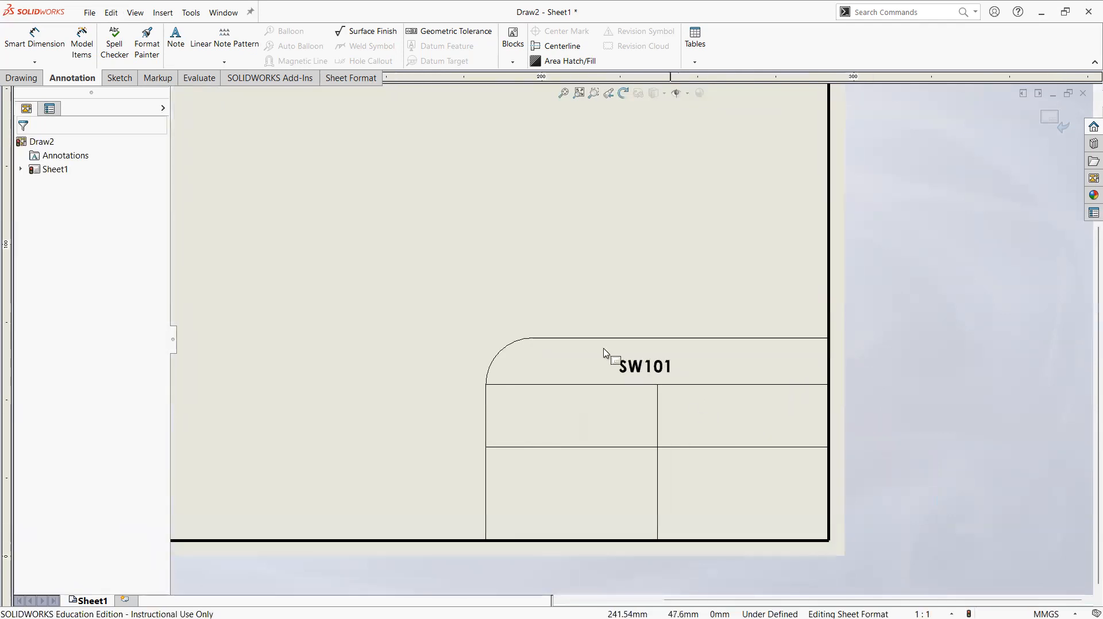
{"action": "left_click", "coordinate": [640, 370]}
{"action": "left_click_drag", "start_coordinate": [640, 369], "coordinate": [641, 369]}
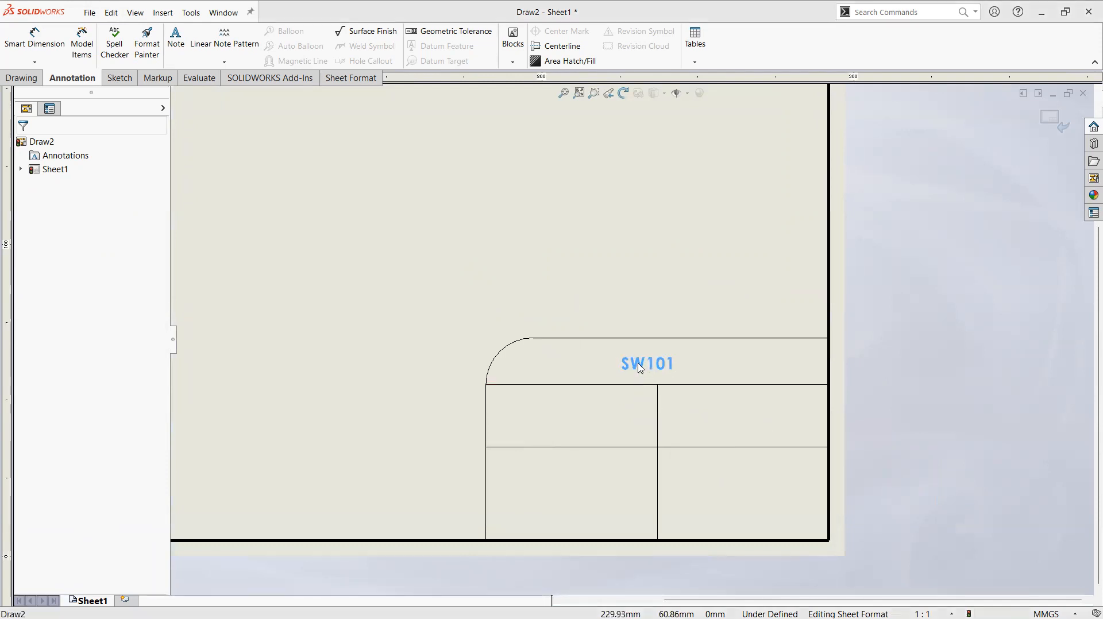
{"action": "key", "text": "Escape"}
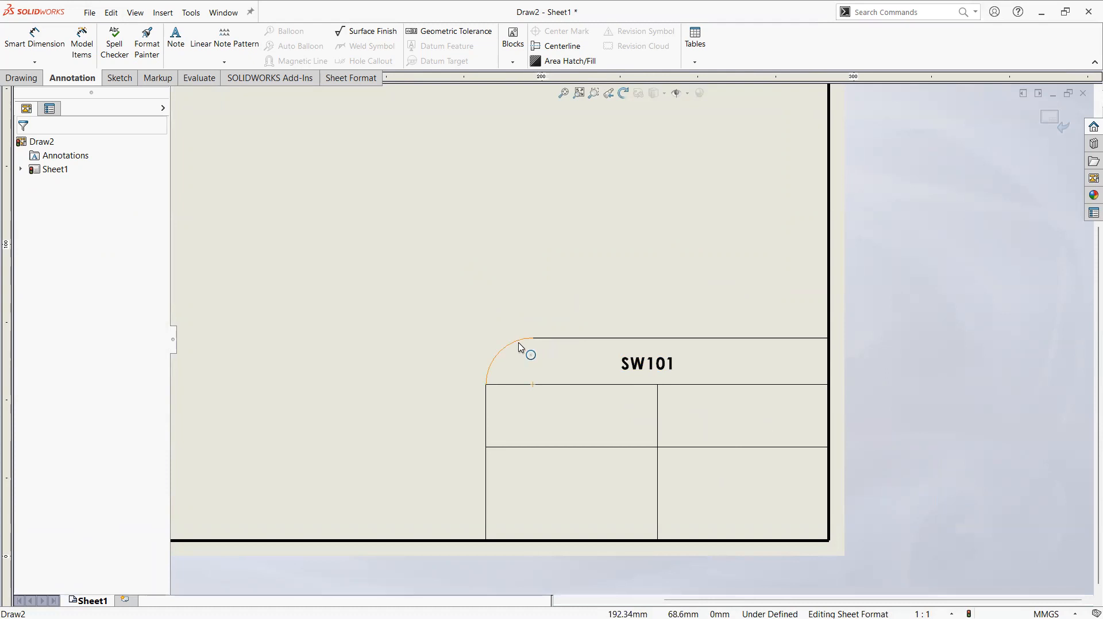
Show the Layer and Line Format toolbars in the workspace
{"action": "right_click", "coordinate": [755, 47]}
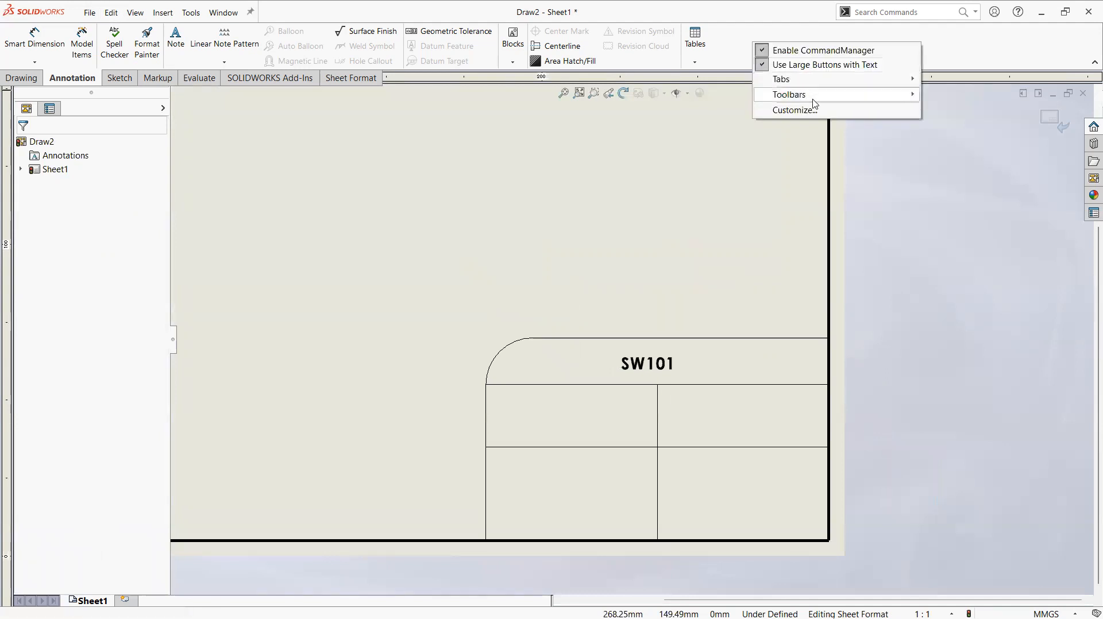
{"action": "mouse_move", "coordinate": [809, 98]}
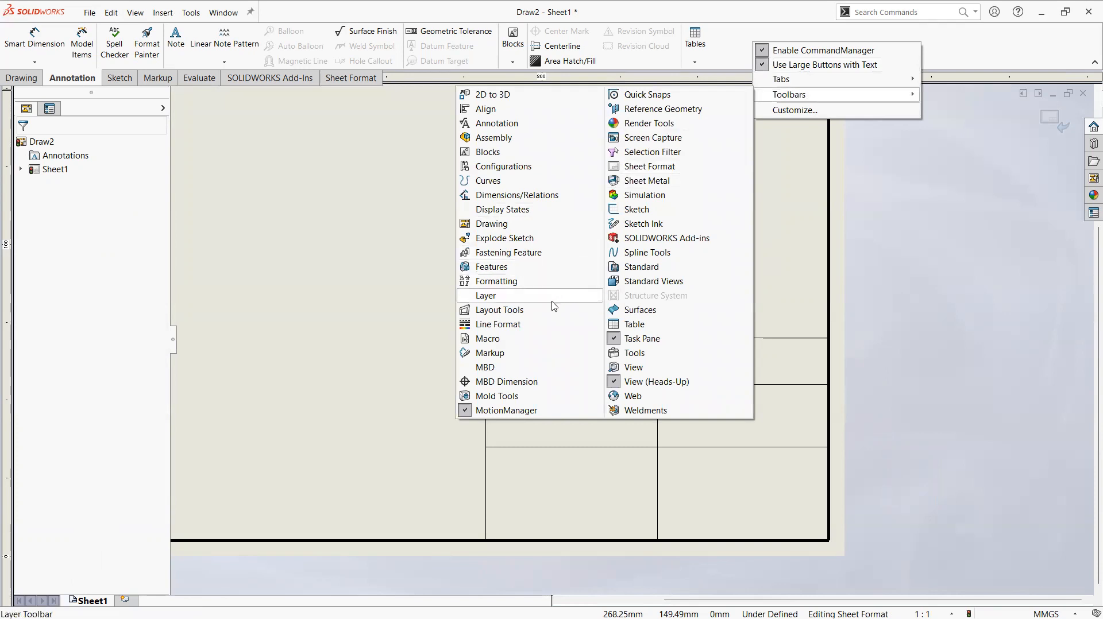
{"action": "left_click", "coordinate": [522, 299]}
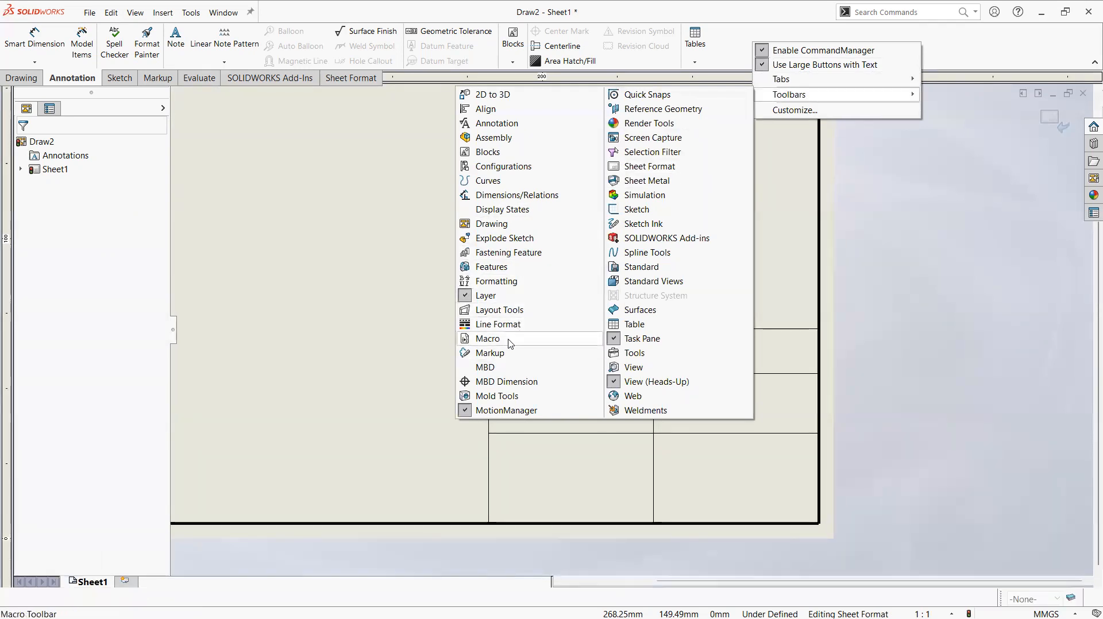
{"action": "left_click", "coordinate": [498, 325]}
{"action": "left_click", "coordinate": [905, 343]}
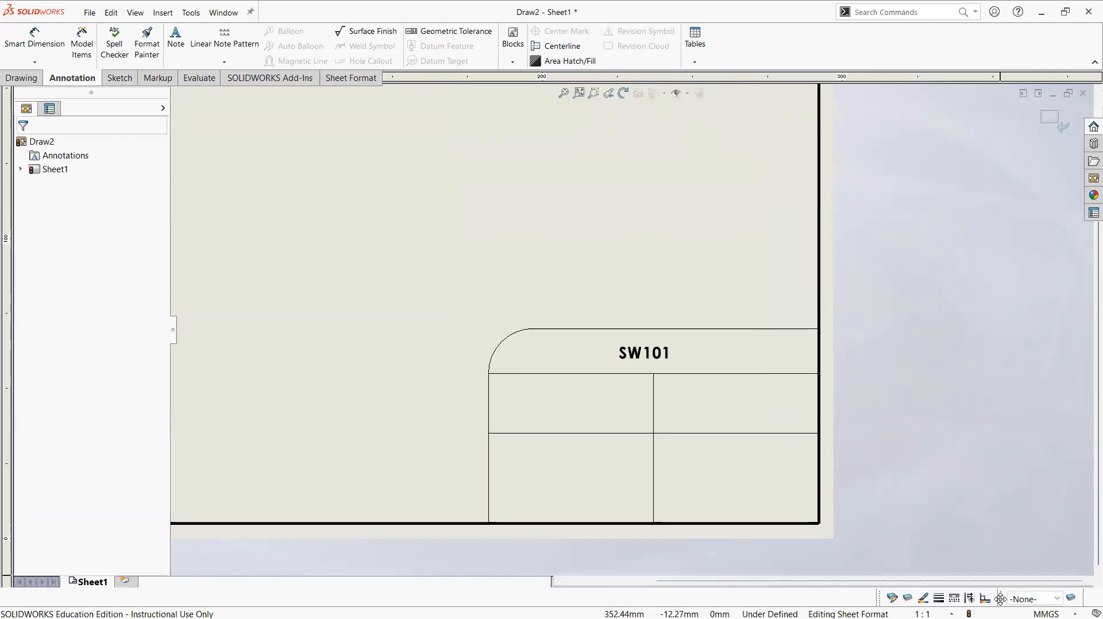
Float the Layer and Line Format toolbars over the drawing area and dock both of them again
{"action": "left_click_drag", "start_coordinate": [1001, 596], "coordinate": [970, 347]}
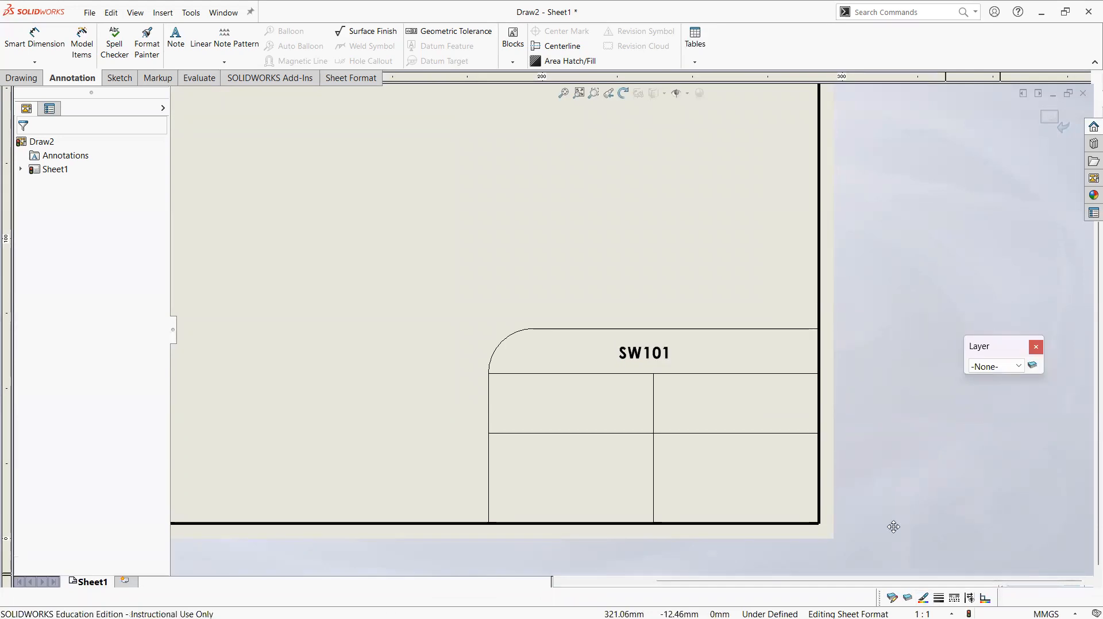
{"action": "left_click_drag", "start_coordinate": [882, 598], "coordinate": [934, 412]}
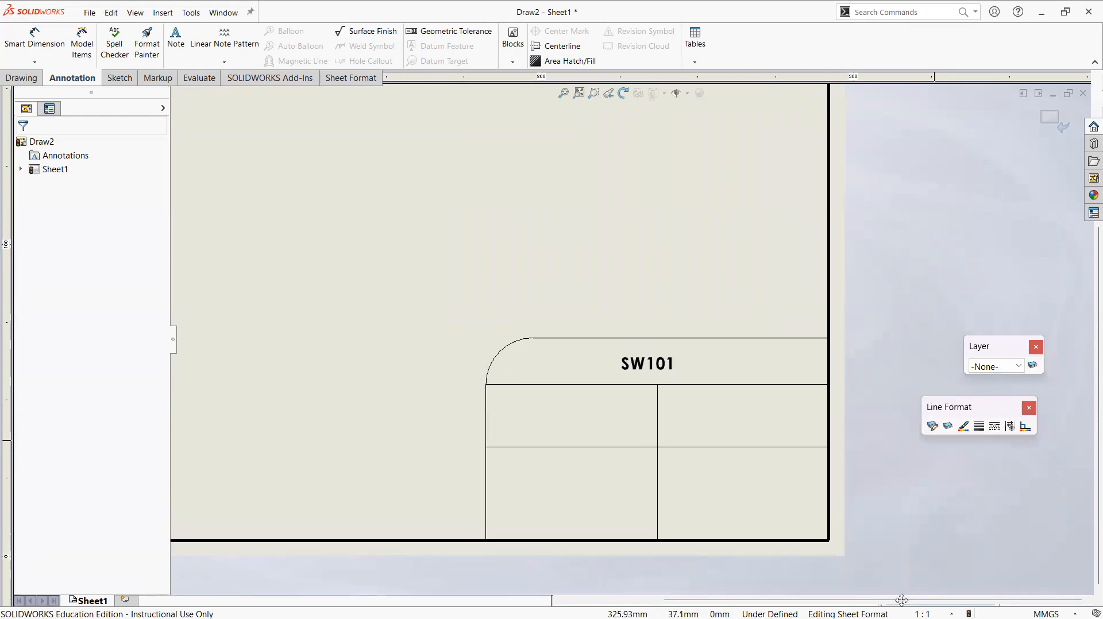
{"action": "left_click_drag", "start_coordinate": [901, 601], "coordinate": [902, 599]}
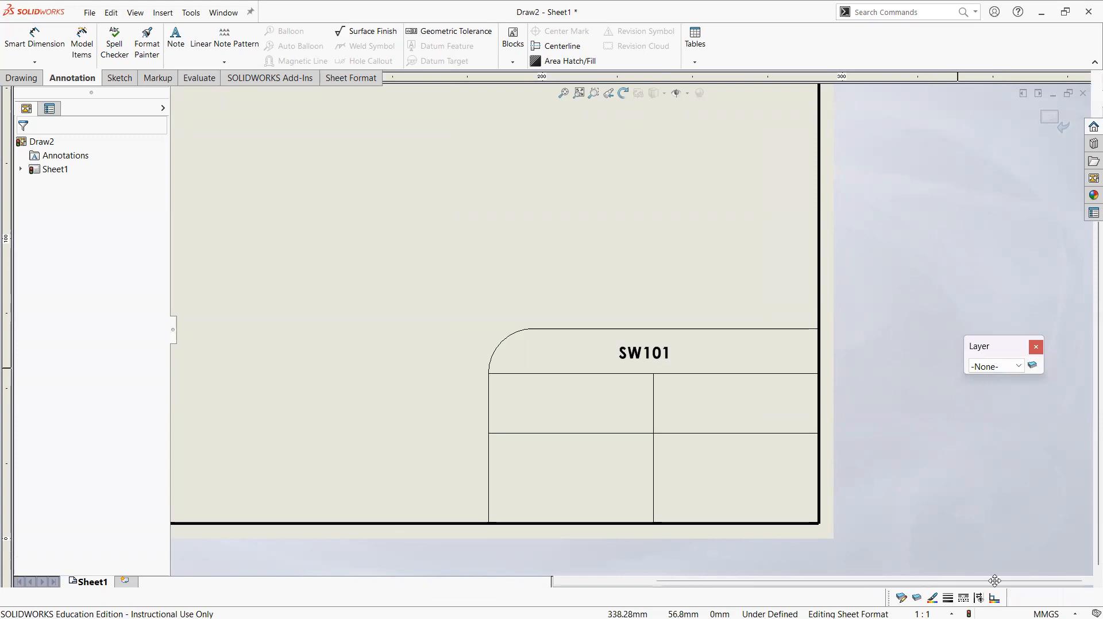
{"action": "mouse_move", "coordinate": [1015, 596]}
{"action": "left_mouse_down"}
{"action": "mouse_move", "coordinate": [1016, 568]}
{"action": "mouse_move", "coordinate": [1015, 598]}
{"action": "left_mouse_up"}
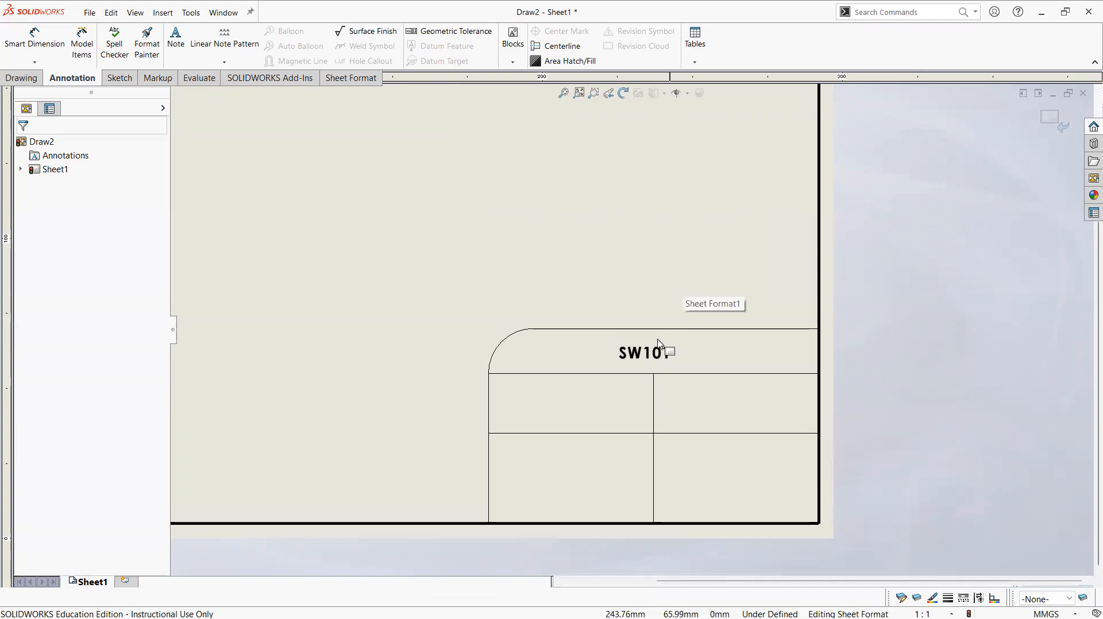
Try a green colour and a different line thickness on the title block's top edge, and undo the changes
{"action": "left_click", "coordinate": [584, 331]}
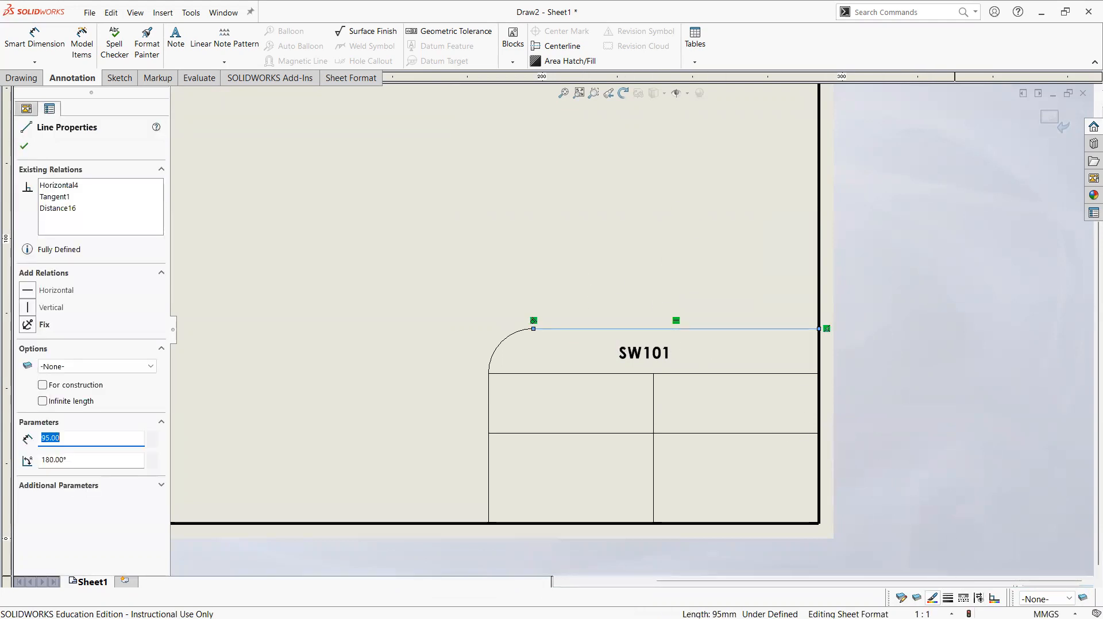
{"action": "left_click", "coordinate": [934, 598]}
{"action": "left_click", "coordinate": [525, 253]}
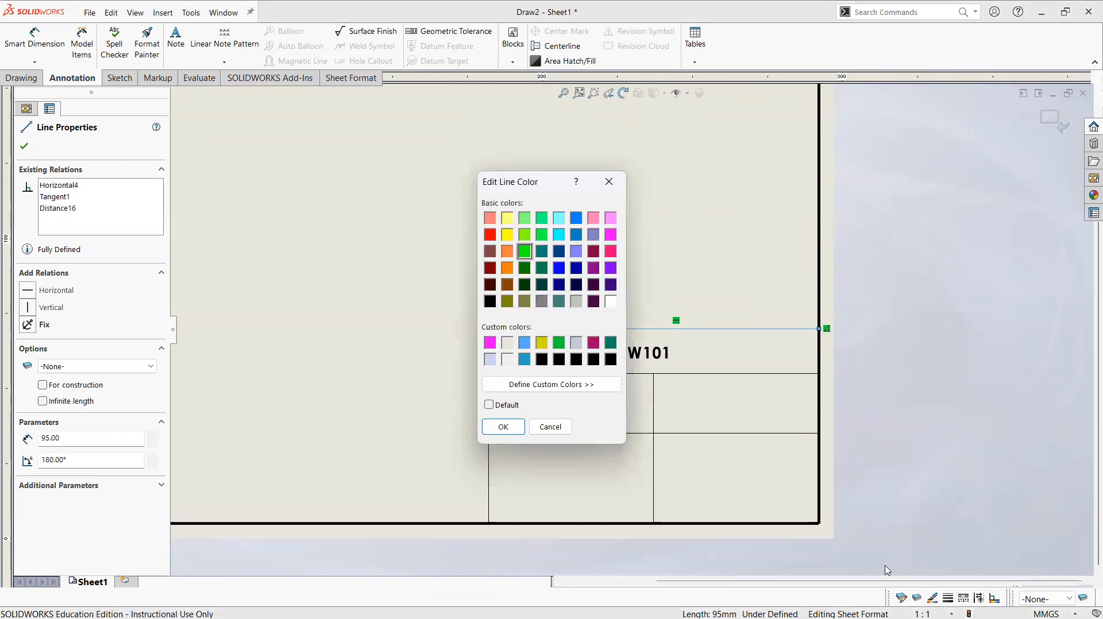
{"action": "key", "text": "Return"}
{"action": "left_click", "coordinate": [948, 599]}
{"action": "left_click", "coordinate": [782, 503]}
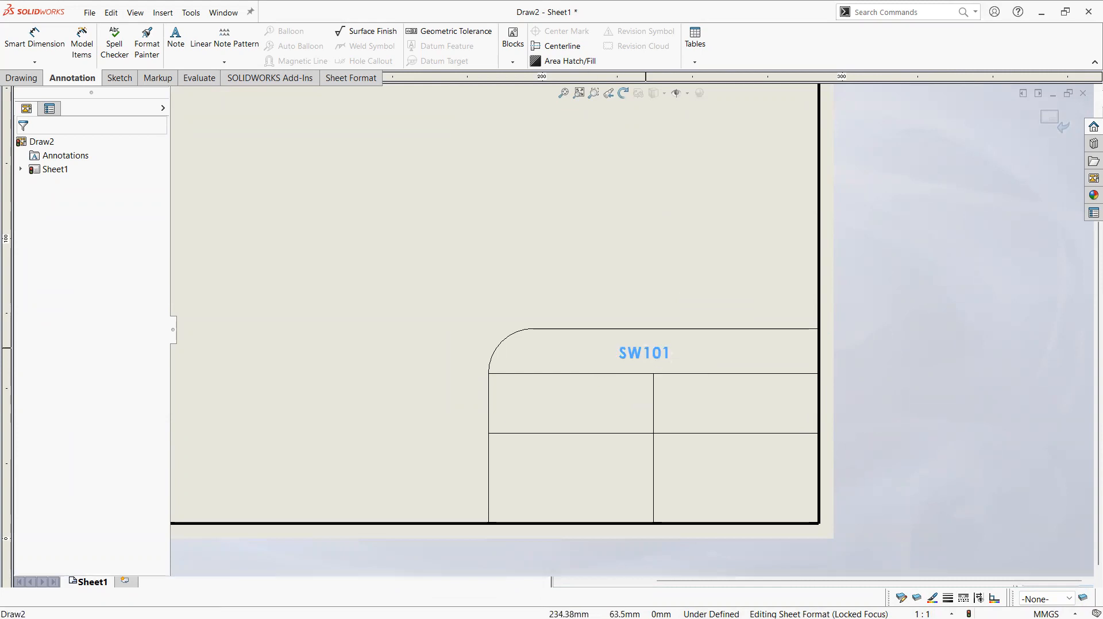
{"action": "key", "text": "ctrl+z"}
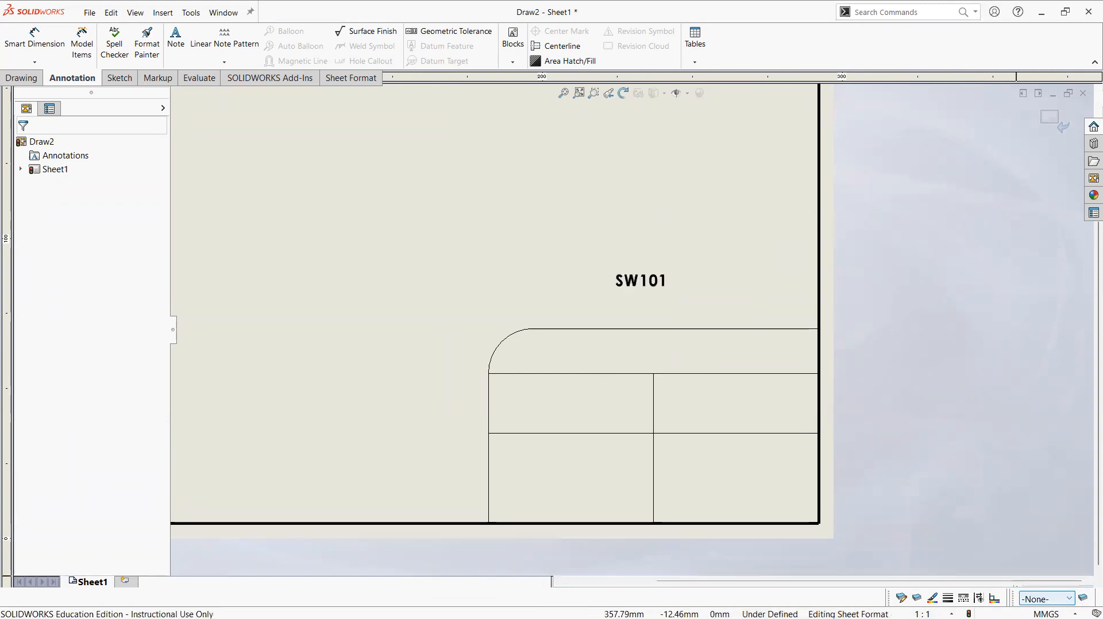
Create a new drawing layer named t-BLOCK
{"action": "left_click", "coordinate": [1047, 599]}
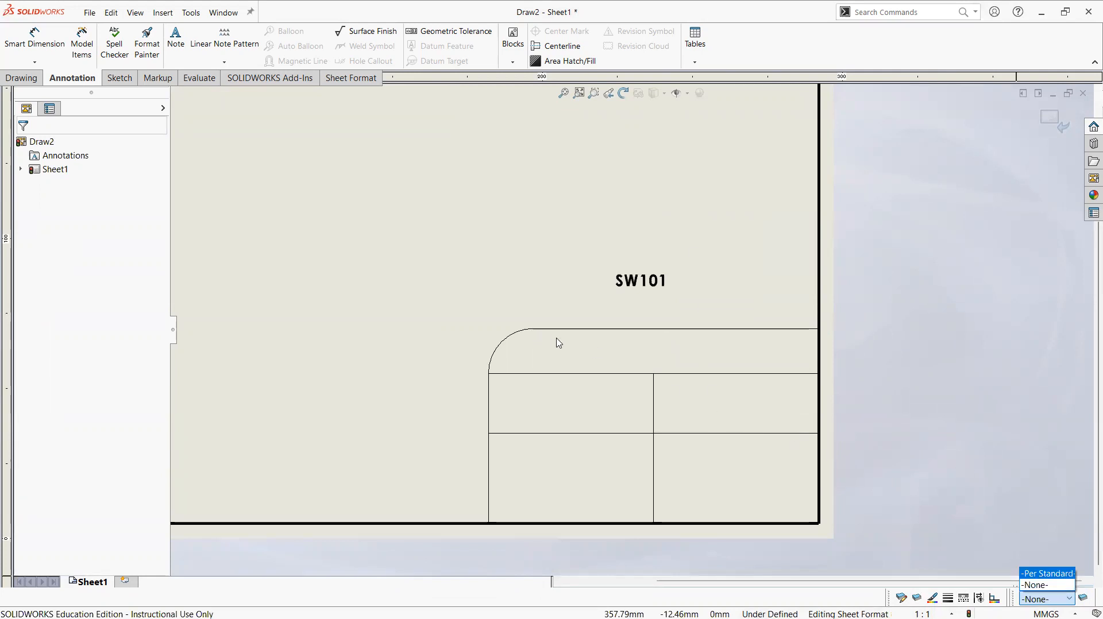
{"action": "left_click", "coordinate": [1048, 551]}
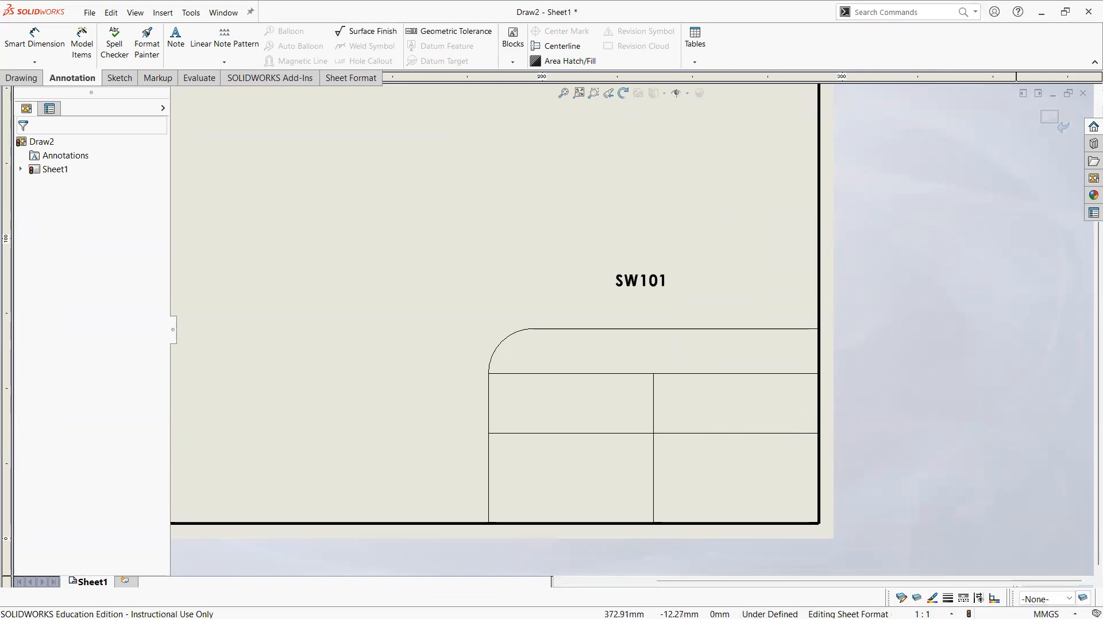
{"action": "left_click", "coordinate": [1083, 598]}
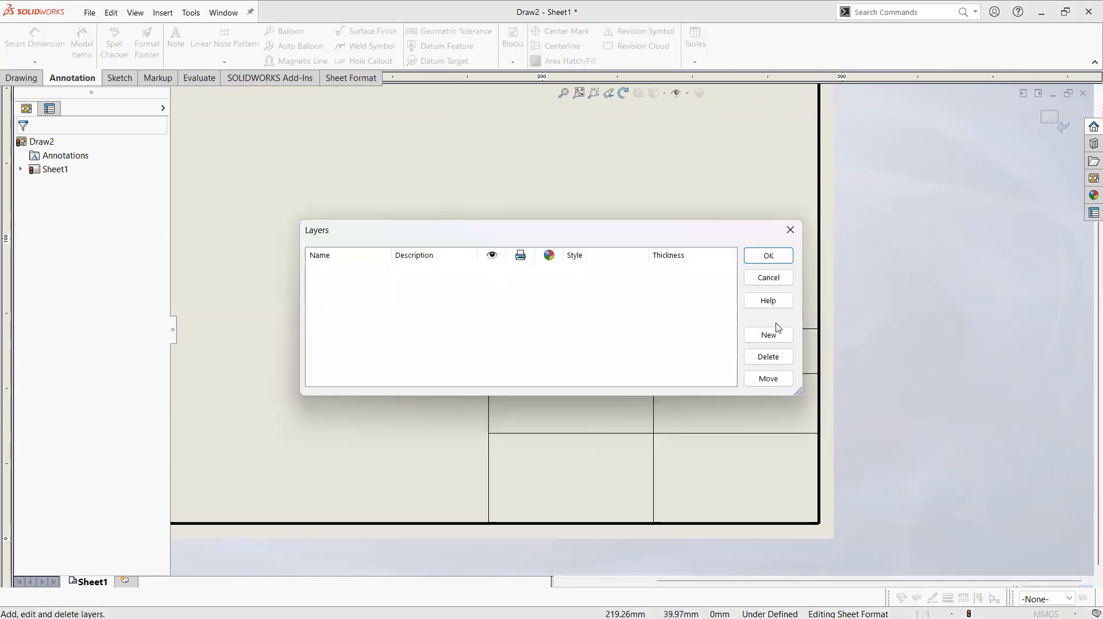
{"action": "left_click", "coordinate": [776, 331]}
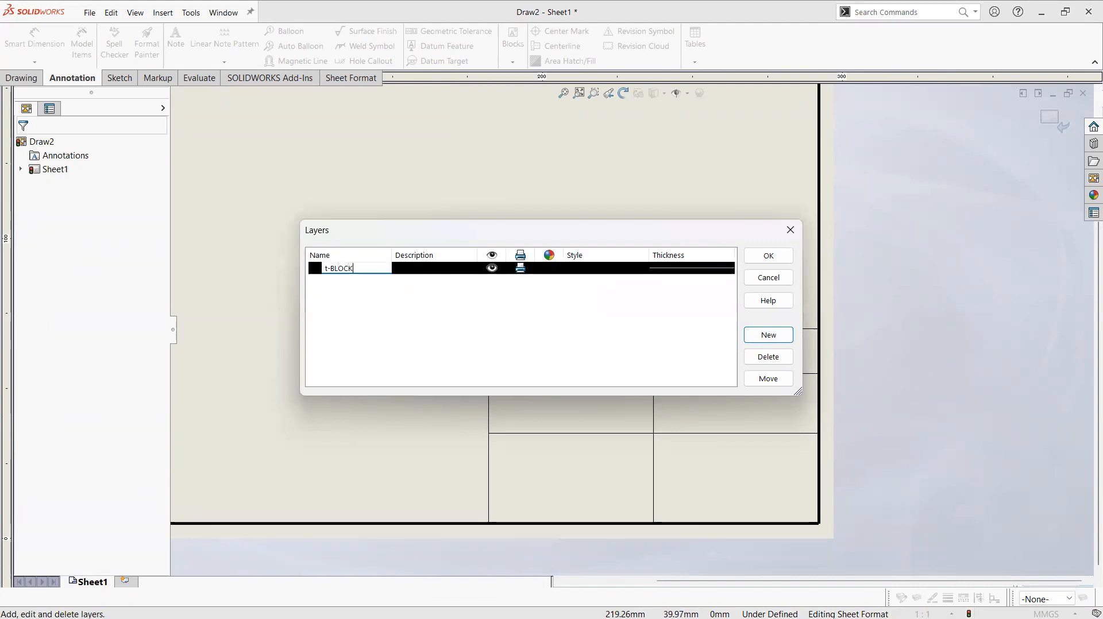
{"action": "type", "text": "t-BLOCK"}
{"action": "key", "text": "Return"}
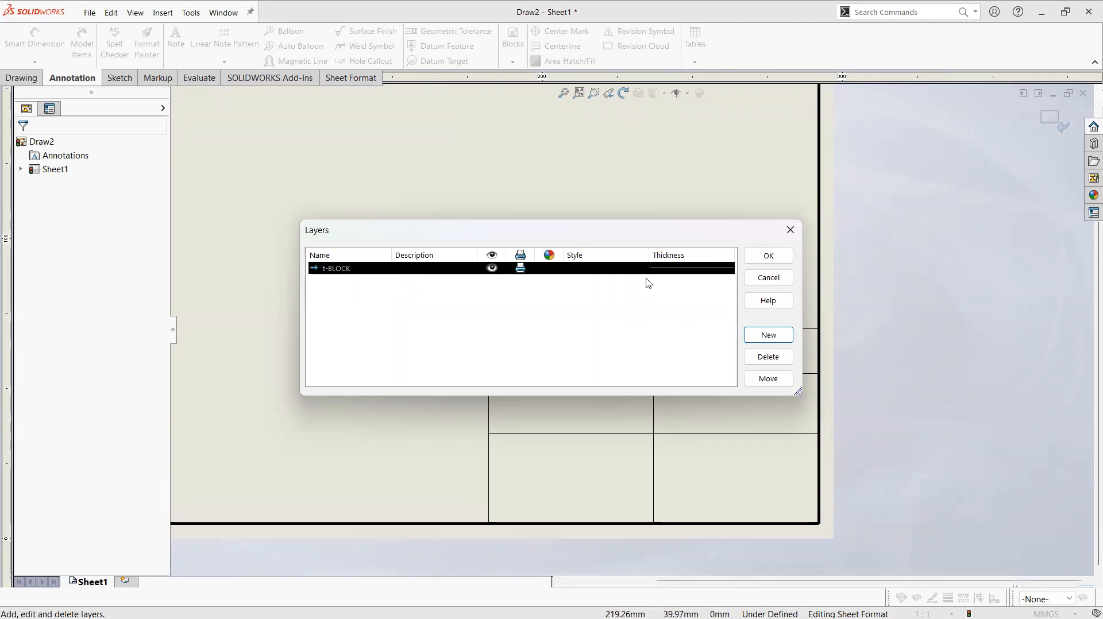
Give the t-BLOCK layer a thicker line, keeping the solid style, and accept the layer settings
{"action": "left_click", "coordinate": [621, 267]}
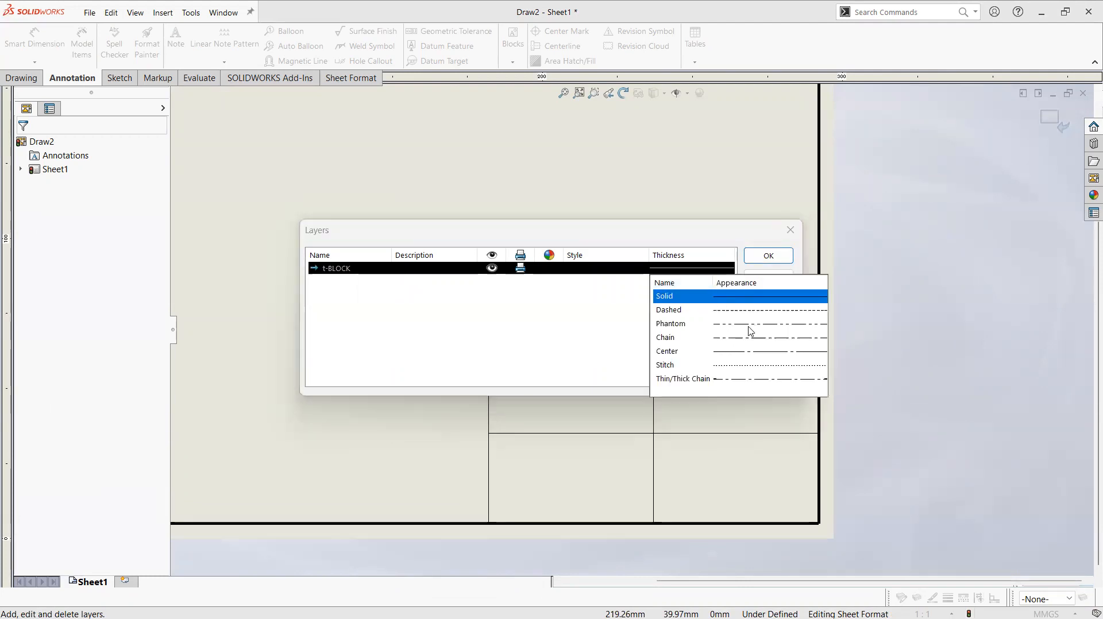
{"action": "left_click", "coordinate": [680, 273]}
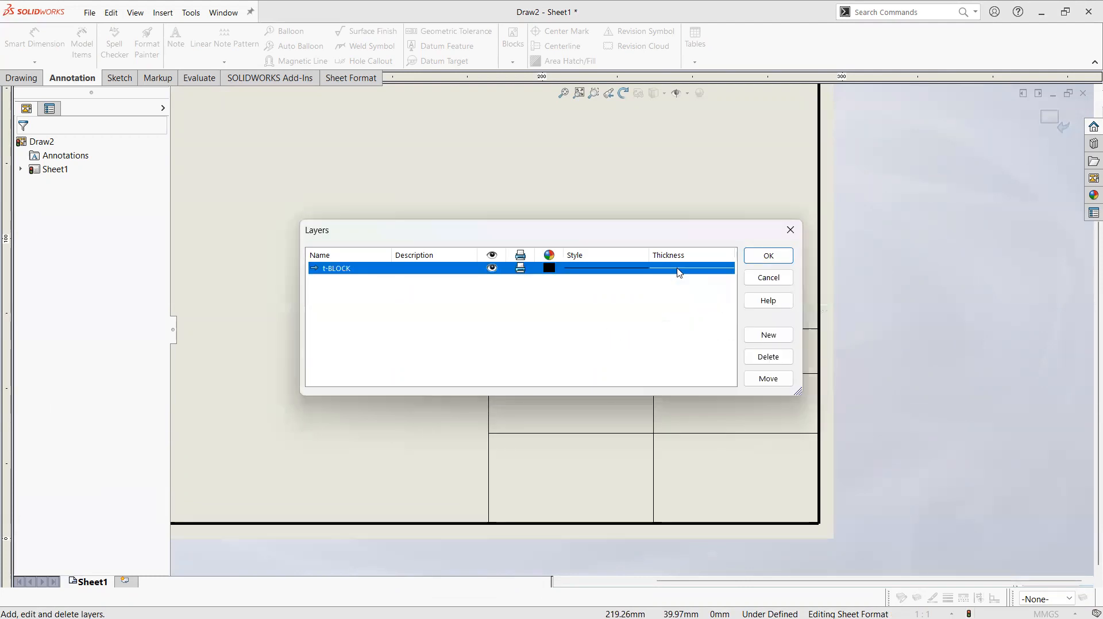
{"action": "left_click", "coordinate": [679, 273]}
{"action": "left_click", "coordinate": [699, 307]}
{"action": "left_click", "coordinate": [759, 258]}
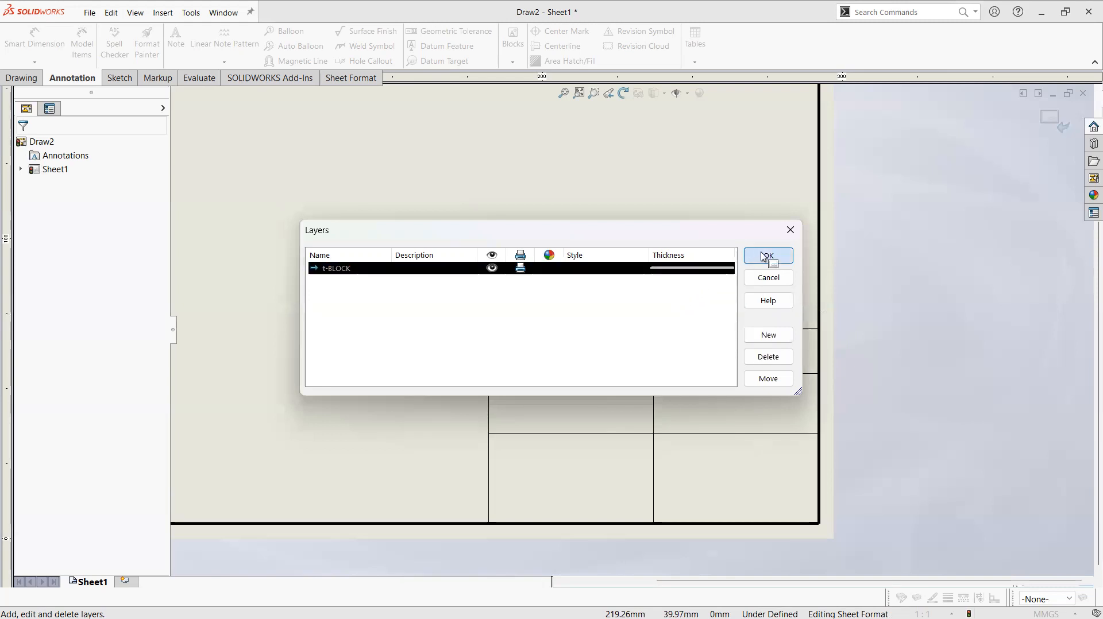
Assign all title block lines and the corner arc to the t-BLOCK layer, and move the SW101 note back into the header row
{"action": "left_click_drag", "start_coordinate": [431, 309], "coordinate": [914, 529]}
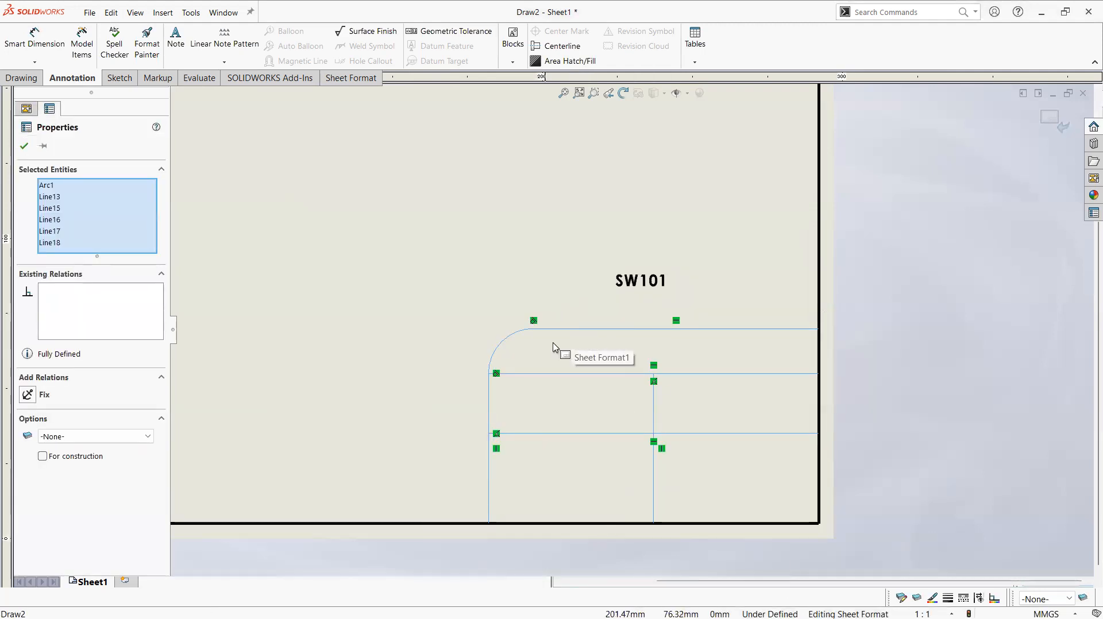
{"action": "left_click", "coordinate": [1054, 600]}
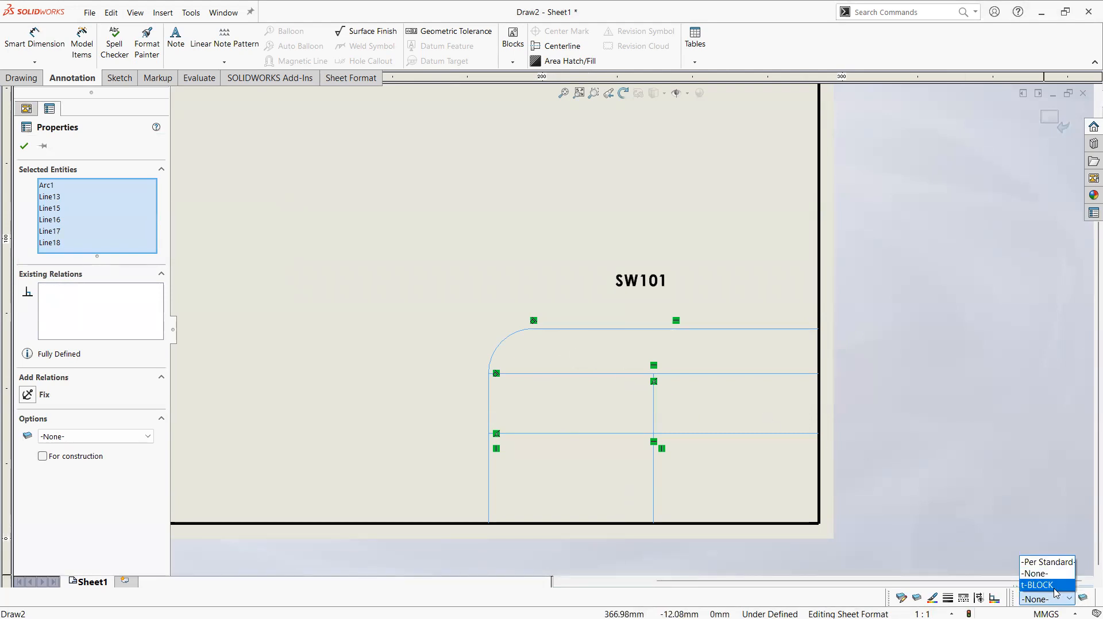
{"action": "left_click", "coordinate": [1055, 586]}
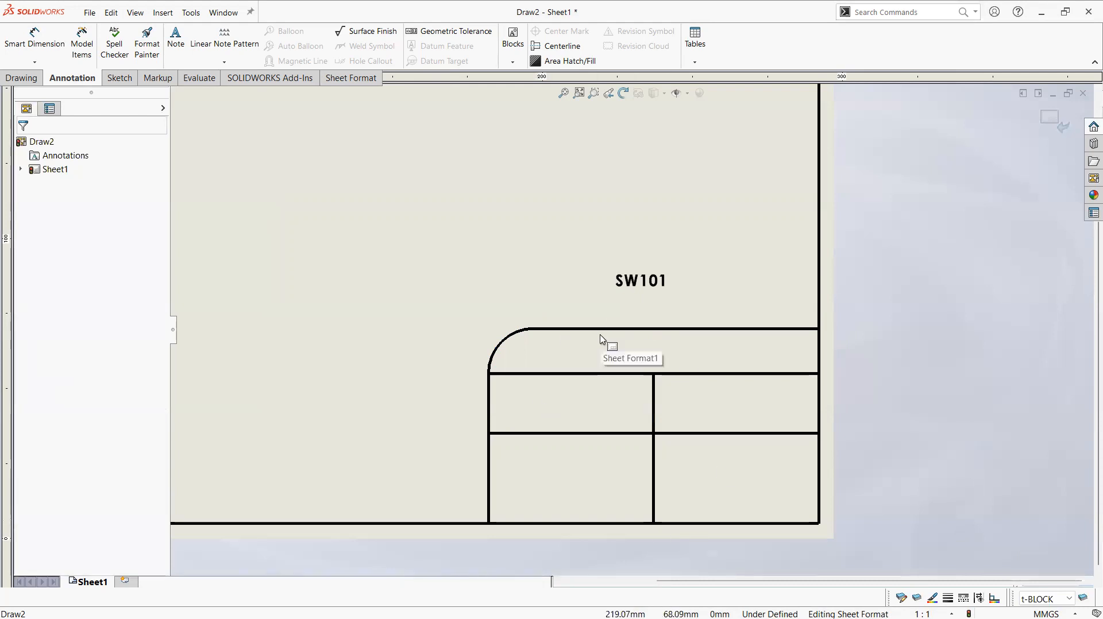
{"action": "left_click_drag", "start_coordinate": [634, 287], "coordinate": [642, 354]}
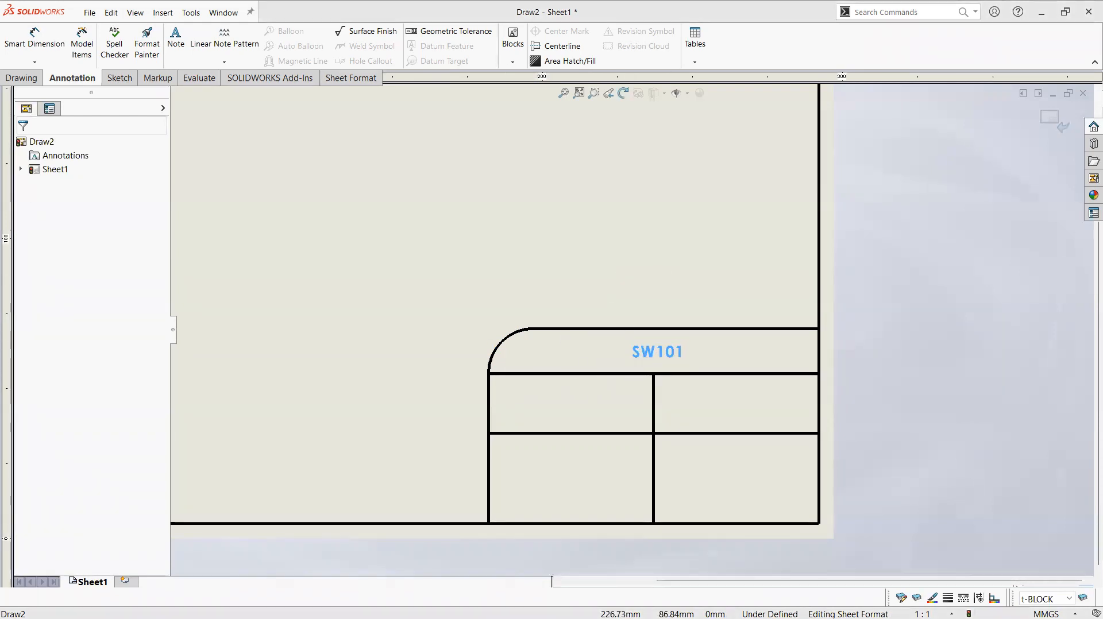
{"action": "left_click", "coordinate": [603, 313]}
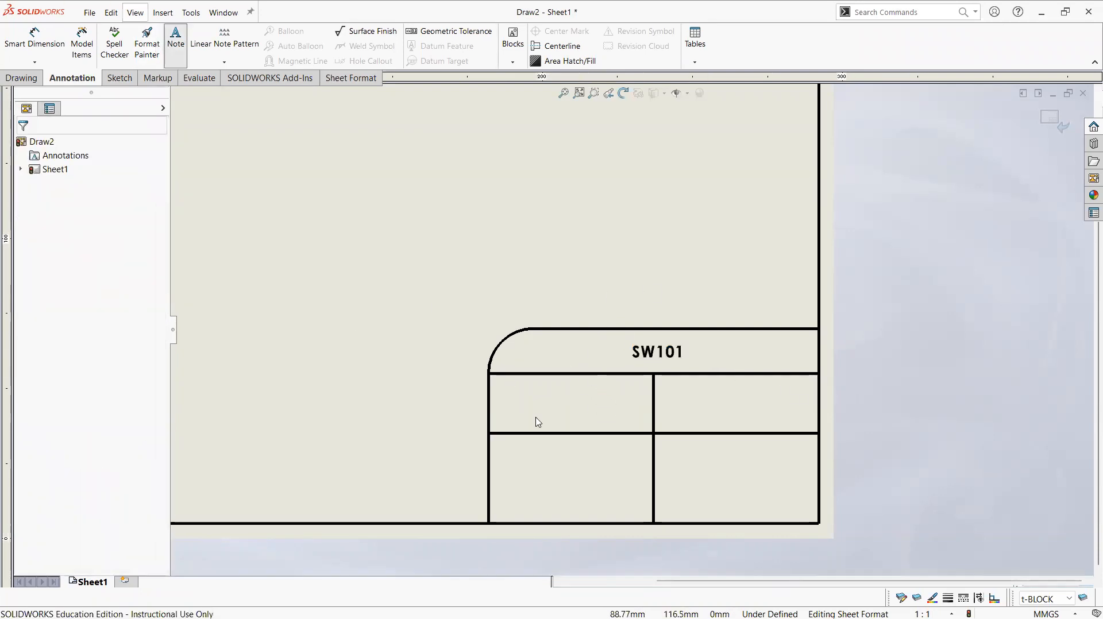
Add a note reading PART in the right-hand cell directly below the title block's header row
{"action": "left_click", "coordinate": [678, 402]}
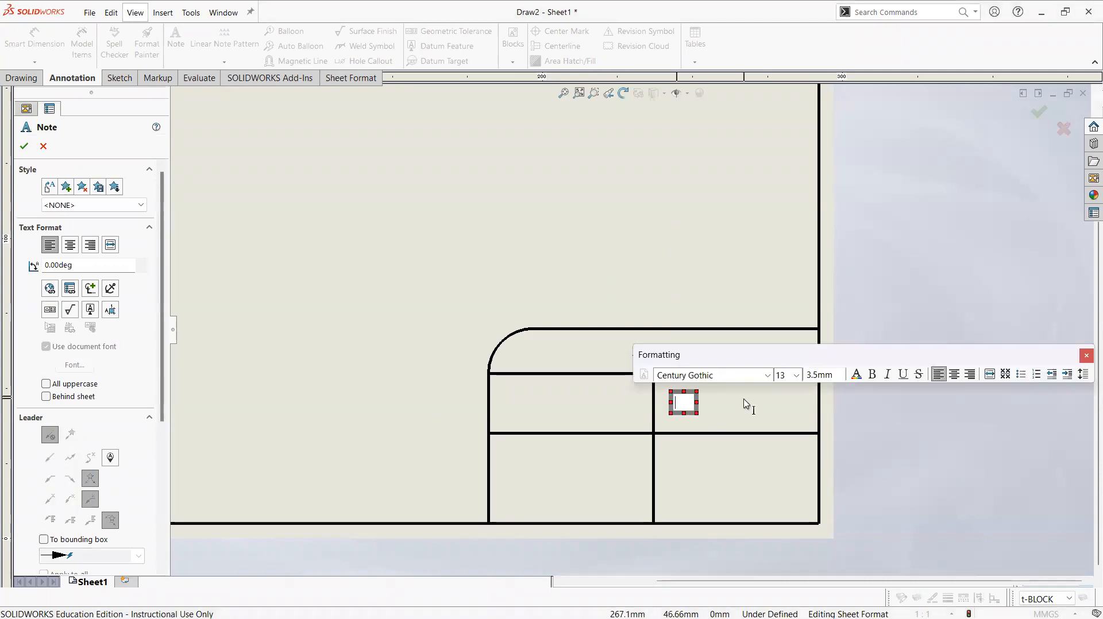
{"action": "type", "text": "part"}
{"action": "key", "text": "BackSpace"}
{"action": "key", "text": "BackSpace"}
{"action": "key", "text": "BackSpace"}
{"action": "key", "text": "BackSpace"}
{"action": "type", "text": "PART"}
{"action": "left_click", "coordinate": [259, 375]}
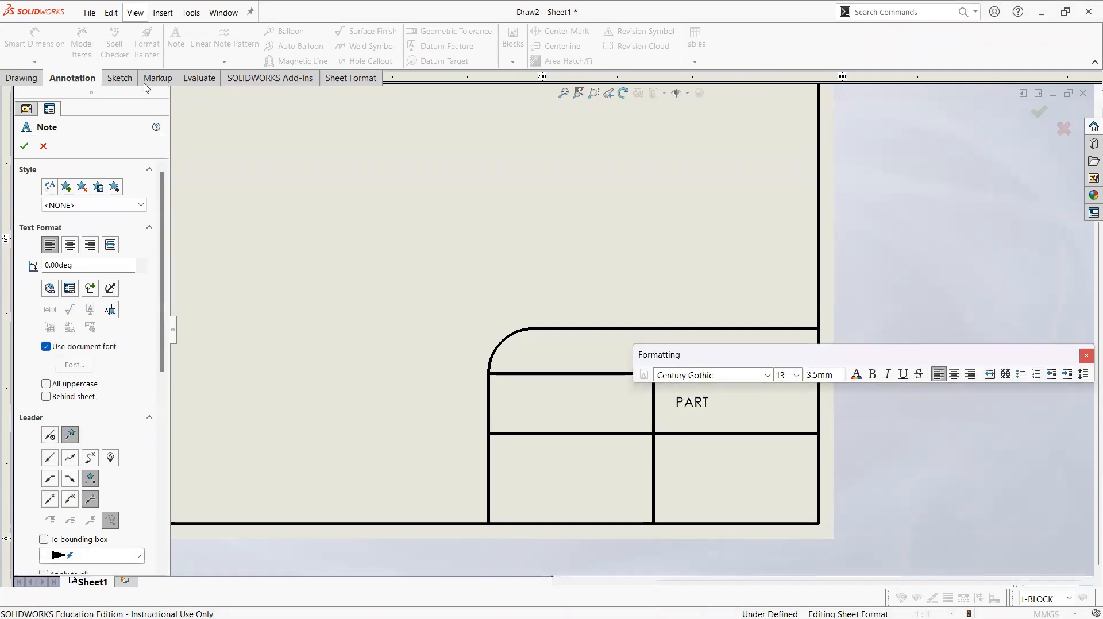
{"action": "key", "text": "Escape"}
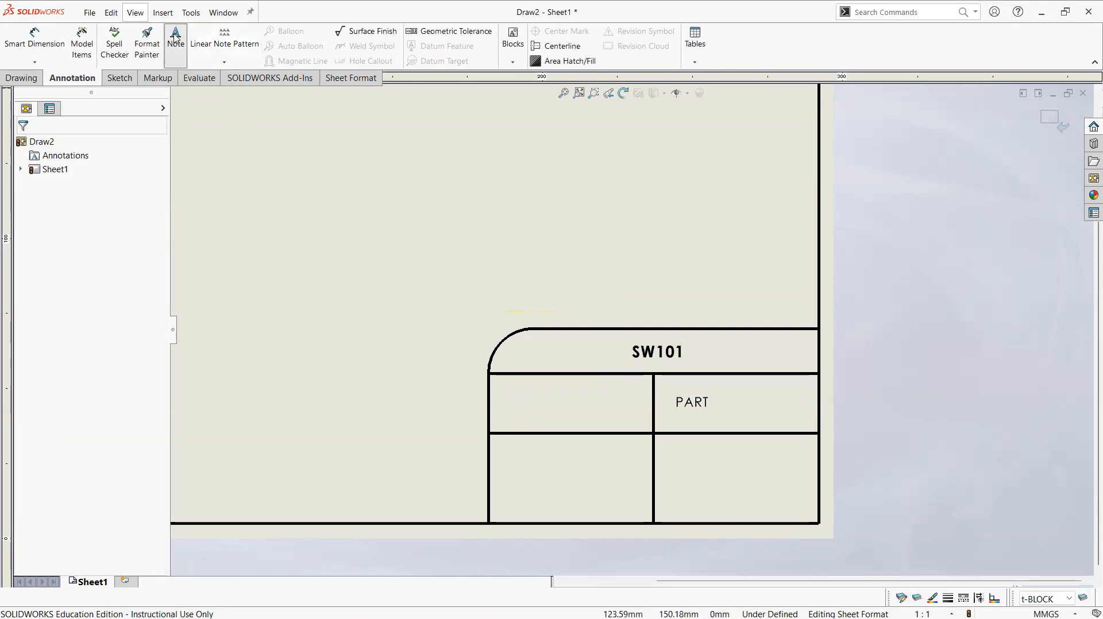
Add a note reading SHEET SCALE: in the title block's lower-right cell and shift it slightly up and left
{"action": "left_click", "coordinate": [666, 485]}
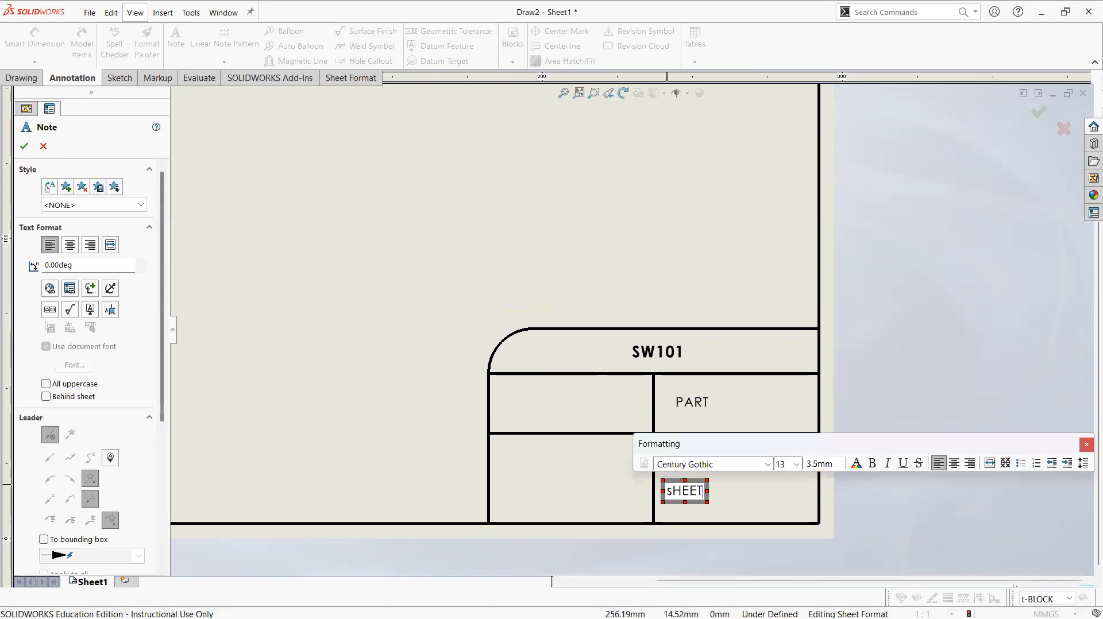
{"action": "type", "text": "SHEET "}
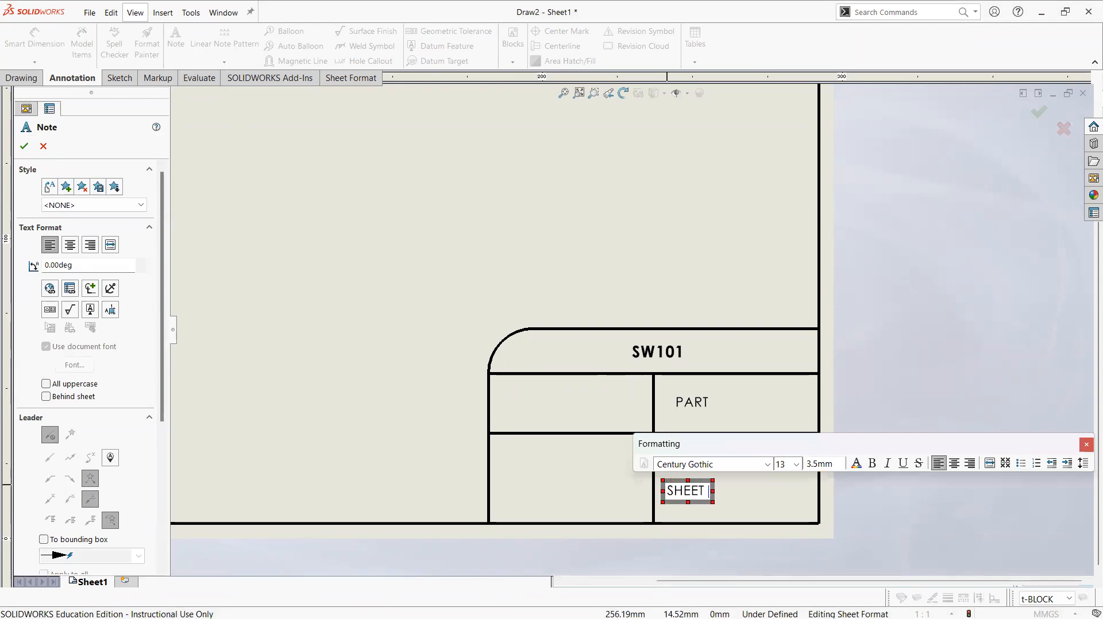
{"action": "type", "text": "SCALE:"}
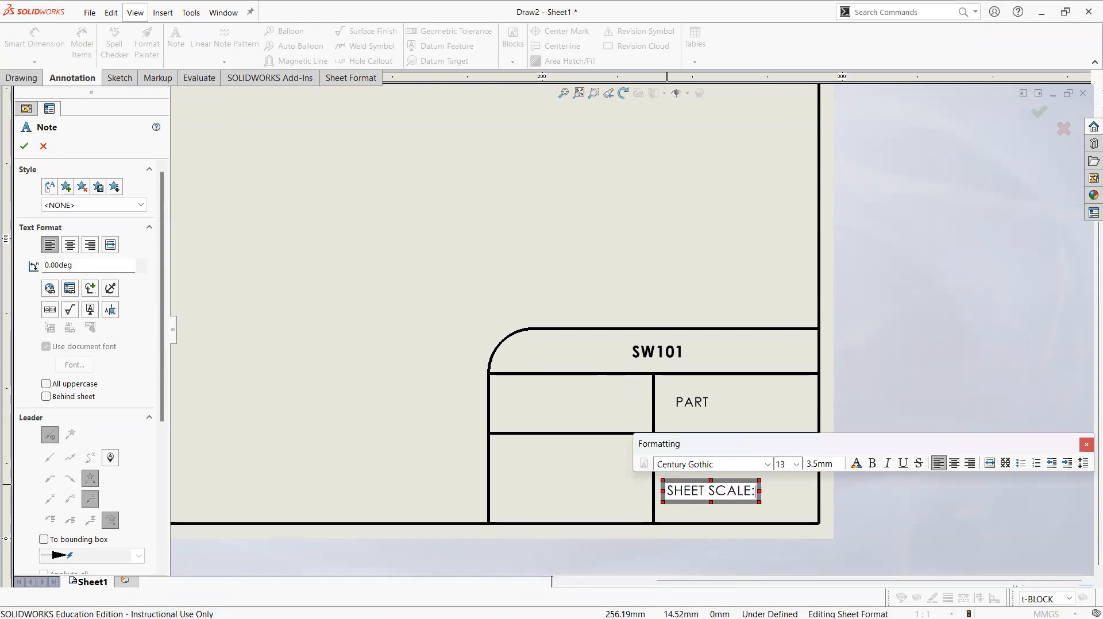
{"action": "left_click", "coordinate": [575, 460]}
{"action": "key", "text": "Escape"}
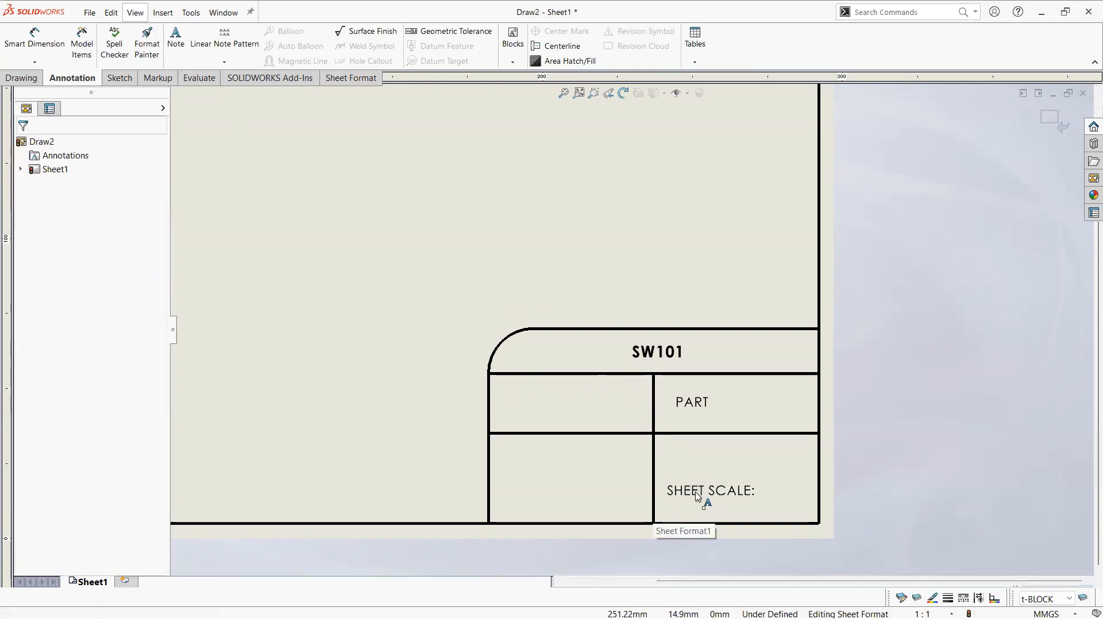
{"action": "left_click_drag", "start_coordinate": [751, 490], "coordinate": [747, 478]}
{"action": "left_click", "coordinate": [764, 468]}
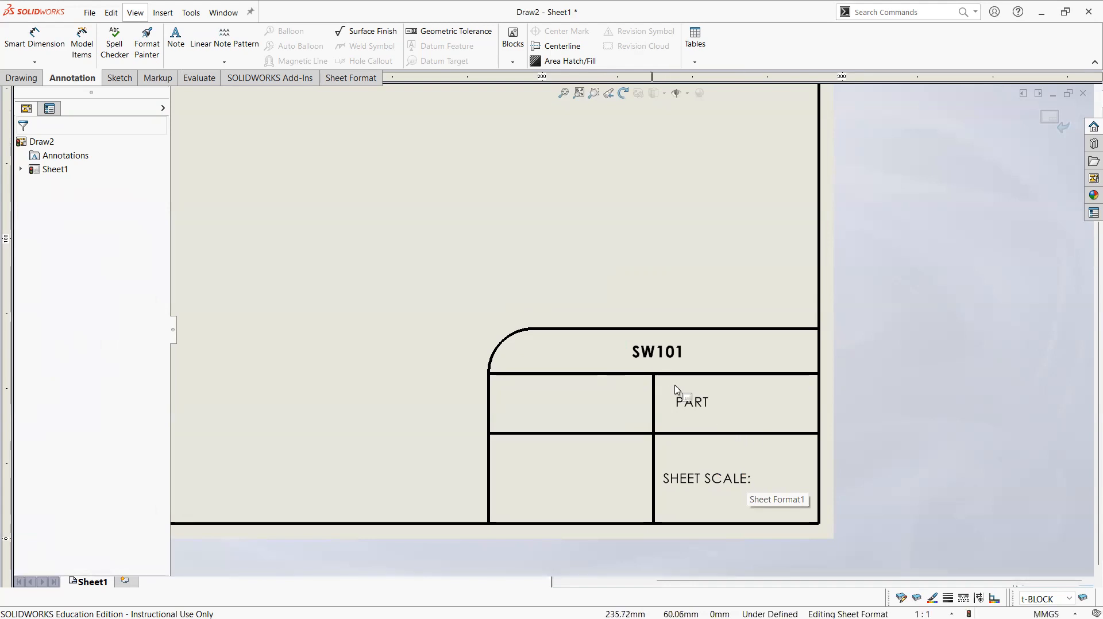
Add a note beside SHEET SCALE: that is linked to the current document's SW-Sheet Scale property
{"action": "left_click", "coordinate": [177, 39]}
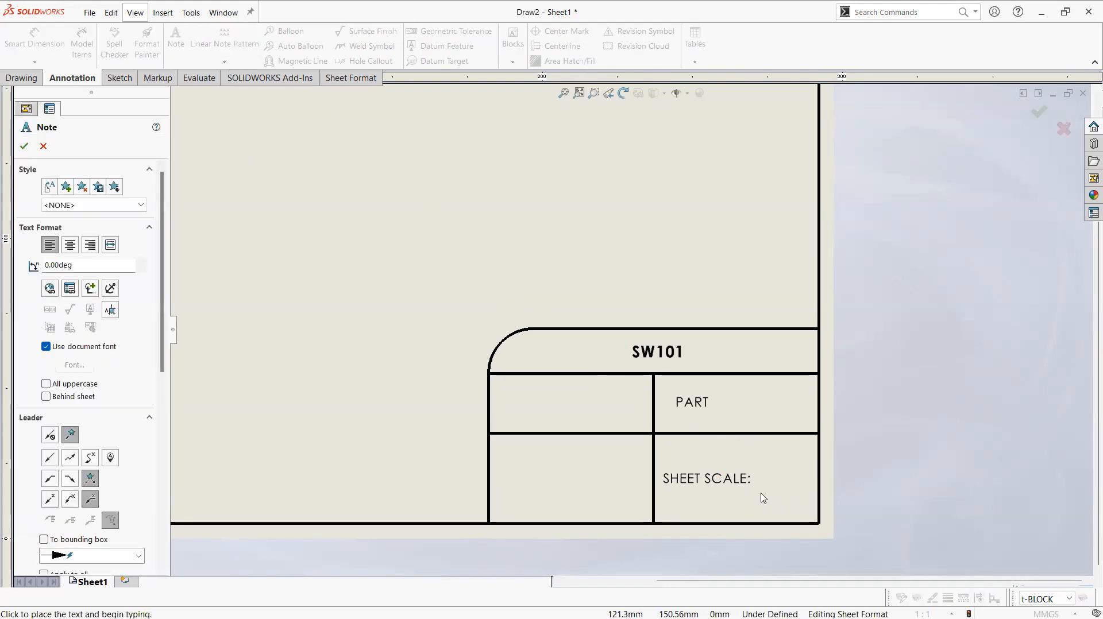
{"action": "left_click", "coordinate": [764, 479]}
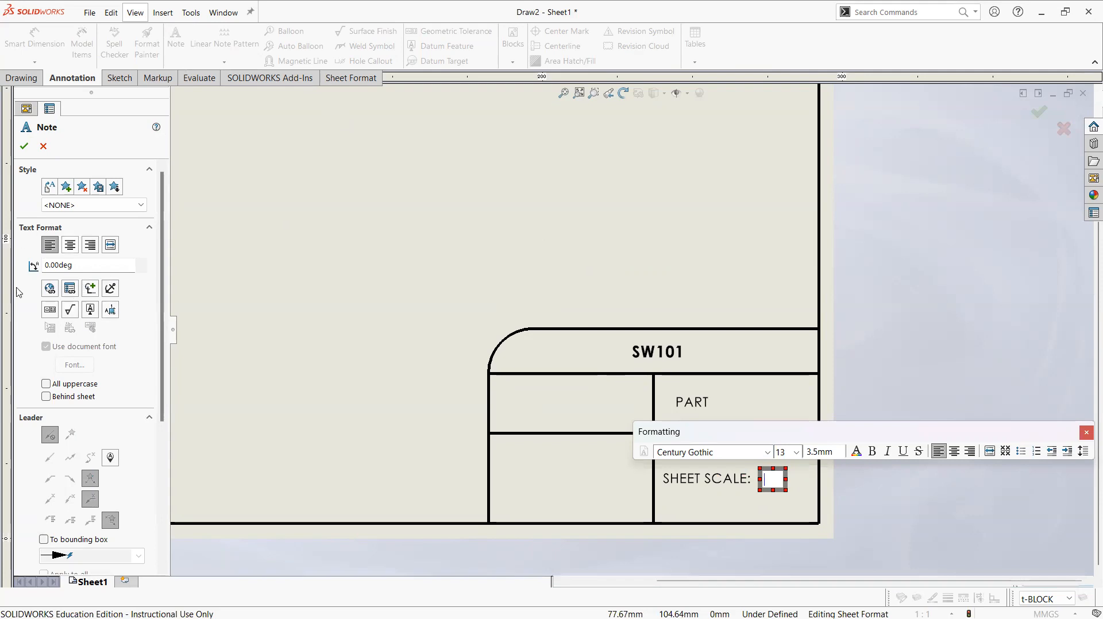
{"action": "left_click", "coordinate": [69, 291]}
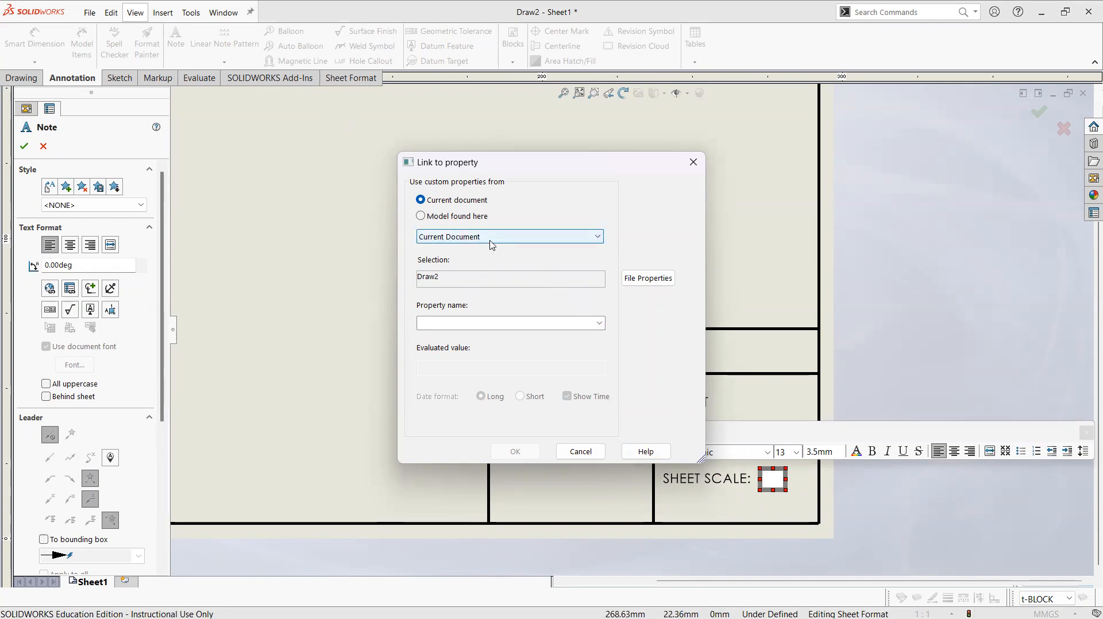
{"action": "left_click", "coordinate": [599, 324]}
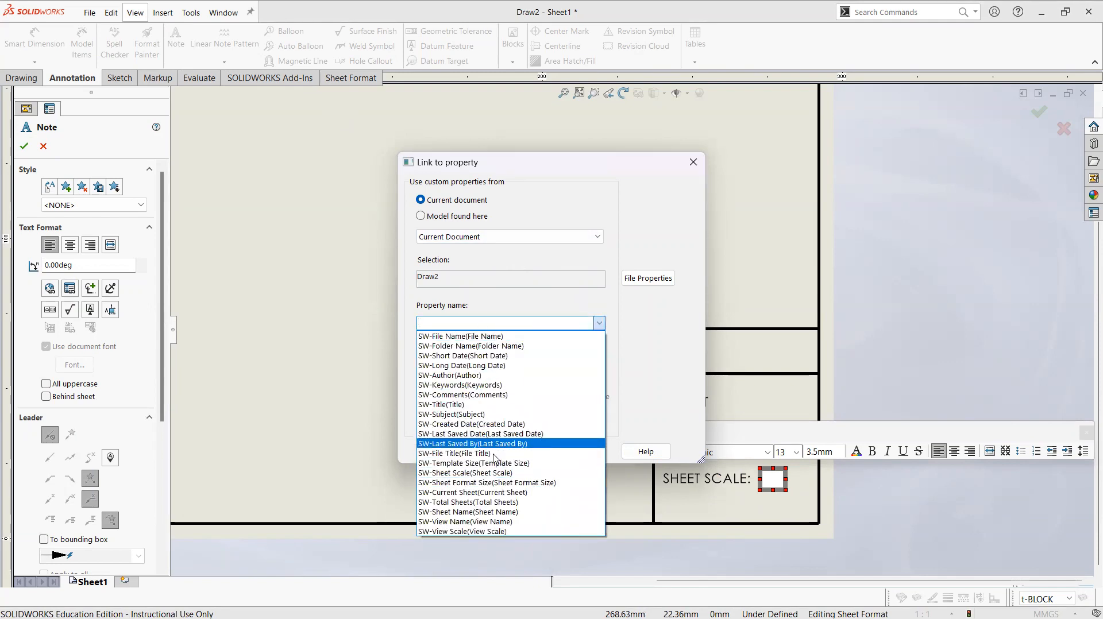
{"action": "left_click", "coordinate": [466, 474]}
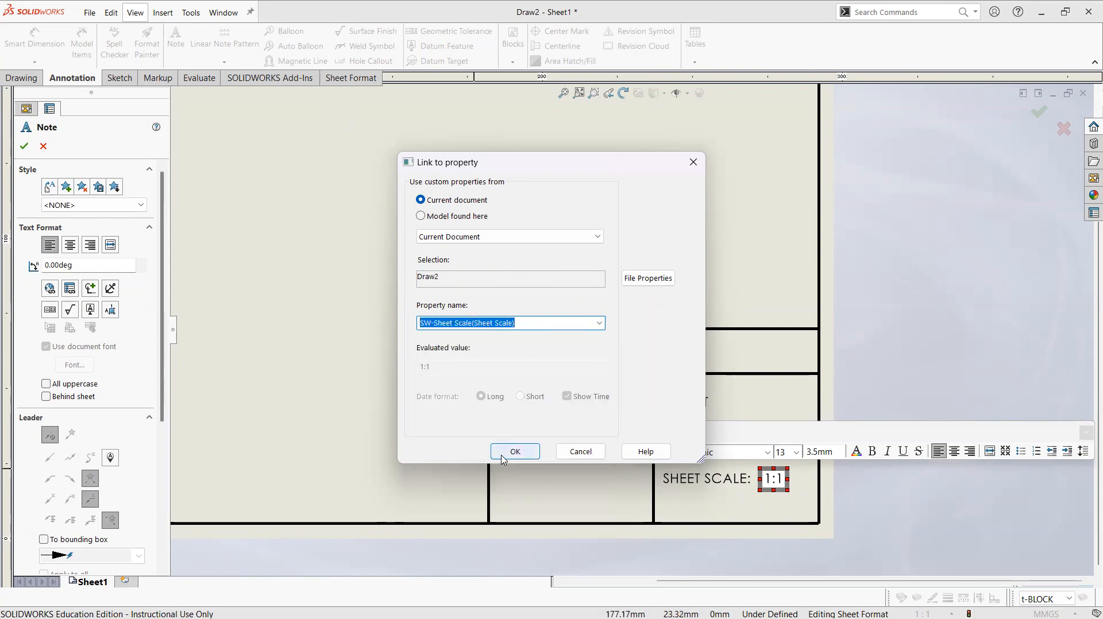
{"action": "key", "text": "Return"}
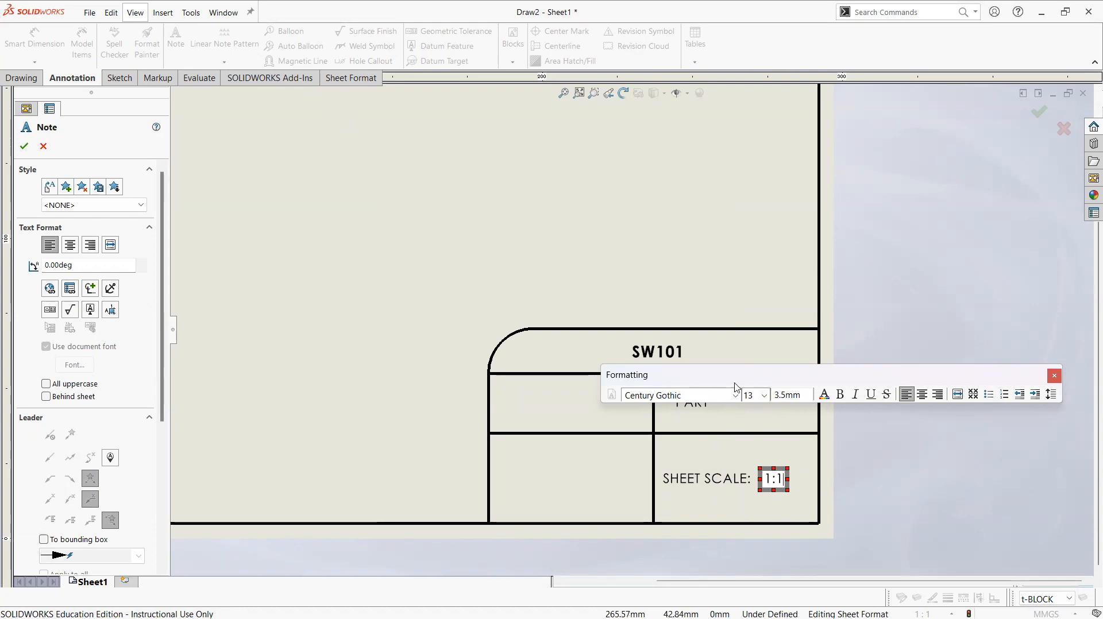
{"action": "left_click", "coordinate": [677, 304]}
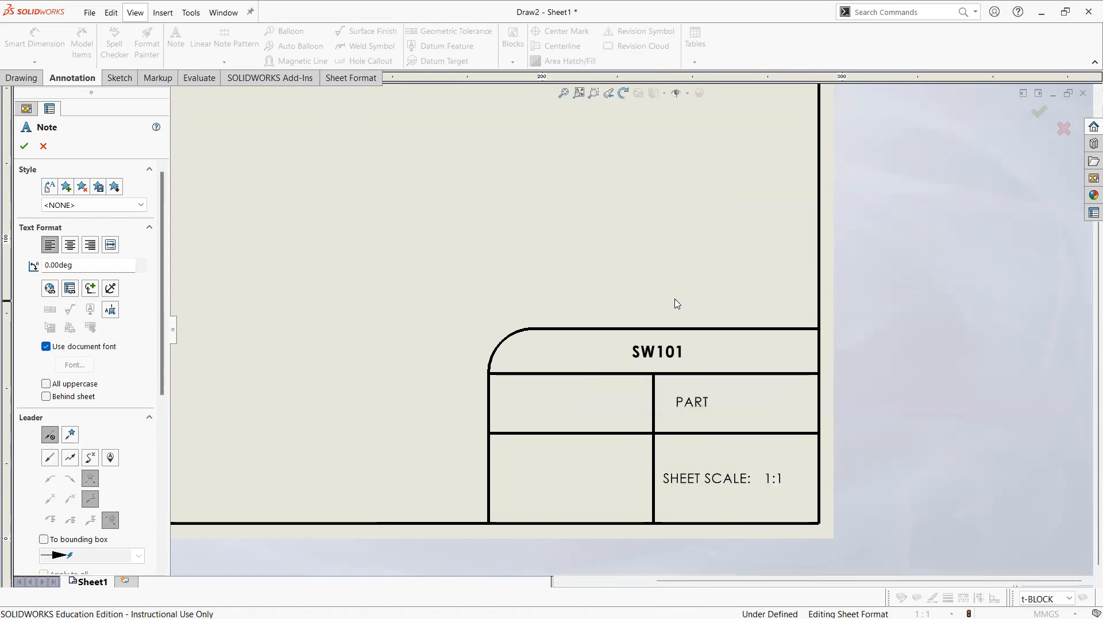
{"action": "key", "text": "Escape"}
Leave sheet format editing and fit the whole sheet in view
{"action": "mouse_move", "coordinate": [566, 243]}
{"action": "middle_mouse_down"}
{"action": "mouse_move", "coordinate": [768, 384]}
{"action": "mouse_move", "coordinate": [774, 340]}
{"action": "mouse_move", "coordinate": [654, 228]}
{"action": "mouse_move", "coordinate": [766, 281]}
{"action": "mouse_move", "coordinate": [848, 292]}
{"action": "middle_mouse_up"}
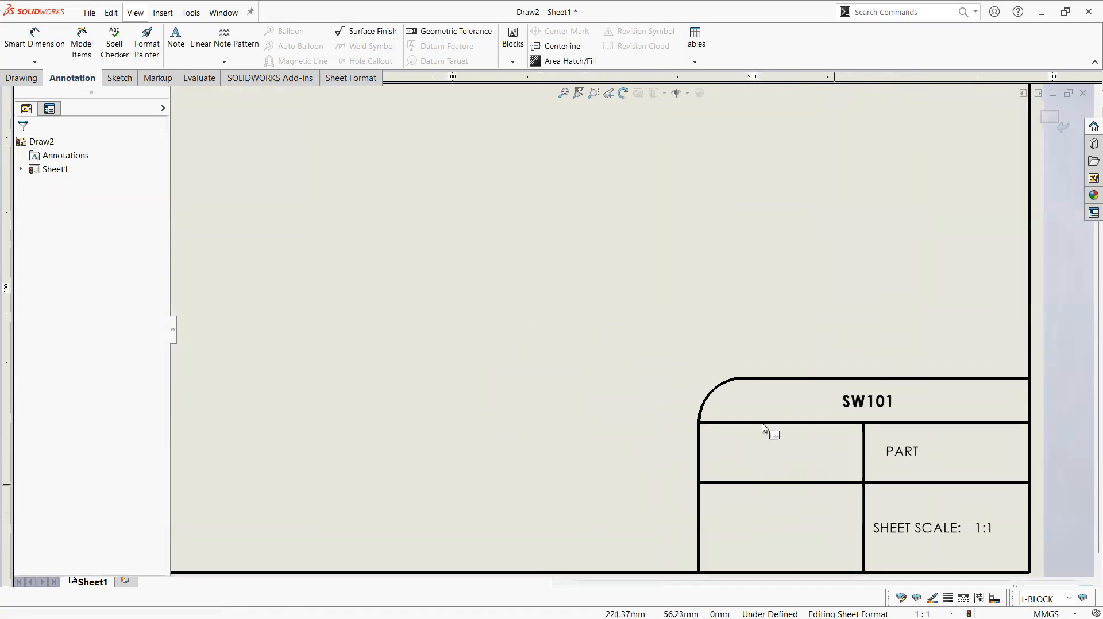
{"action": "left_click", "coordinate": [1054, 121]}
{"action": "mouse_move", "coordinate": [795, 271]}
{"action": "middle_mouse_down"}
{"action": "mouse_move", "coordinate": [705, 240]}
{"action": "mouse_move", "coordinate": [801, 347]}
{"action": "mouse_move", "coordinate": [531, 162]}
{"action": "middle_mouse_up"}
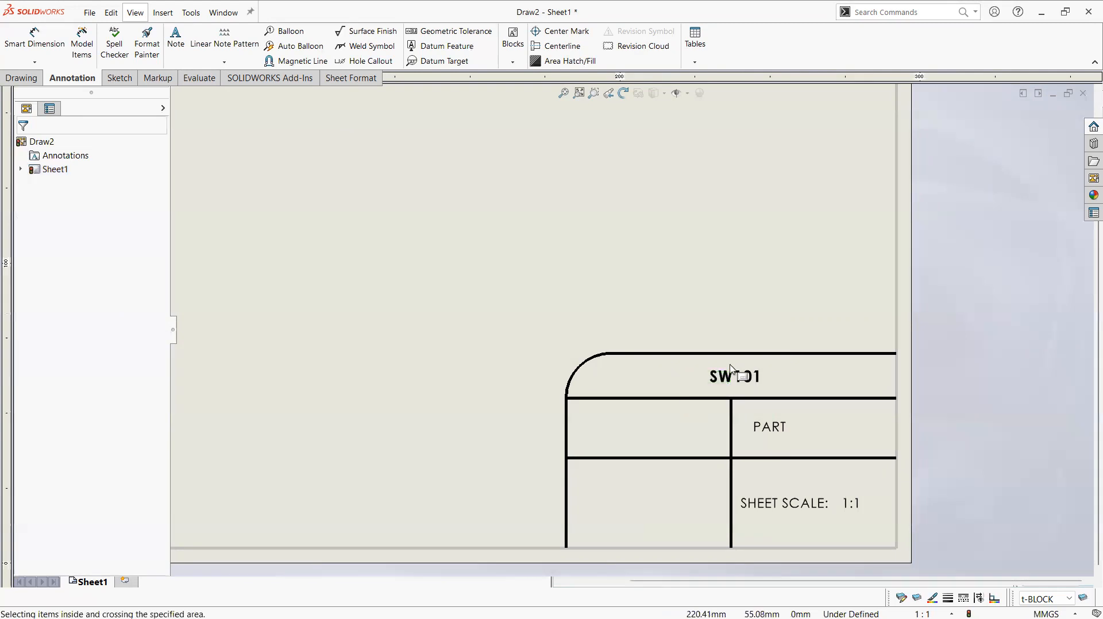
{"action": "mouse_move", "coordinate": [554, 344]}
{"action": "middle_mouse_down"}
{"action": "mouse_move", "coordinate": [733, 389]}
{"action": "mouse_move", "coordinate": [562, 462]}
{"action": "middle_mouse_up"}
{"action": "key", "text": "f"}
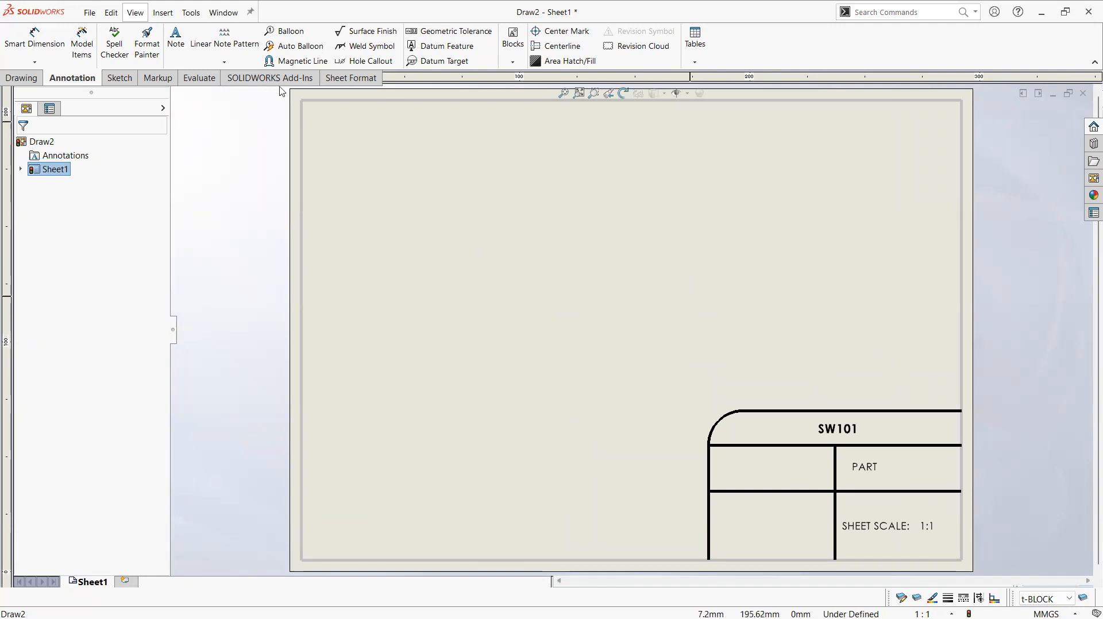
Set the document's overall drafting standard to ANSI and accept the document properties
{"action": "left_click", "coordinate": [190, 14]}
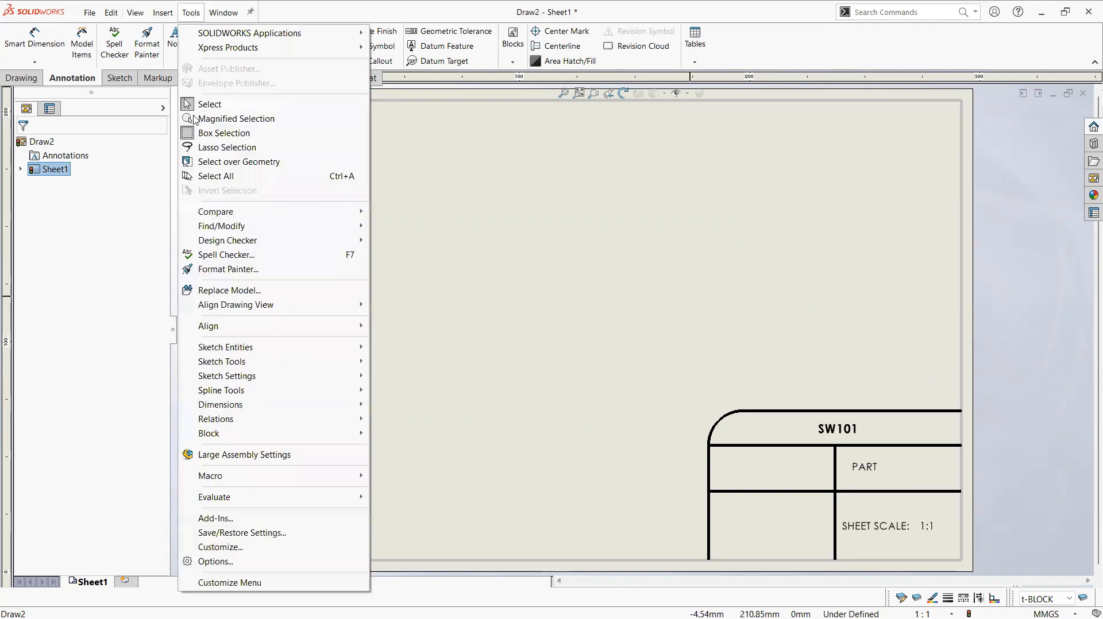
{"action": "left_click", "coordinate": [216, 562]}
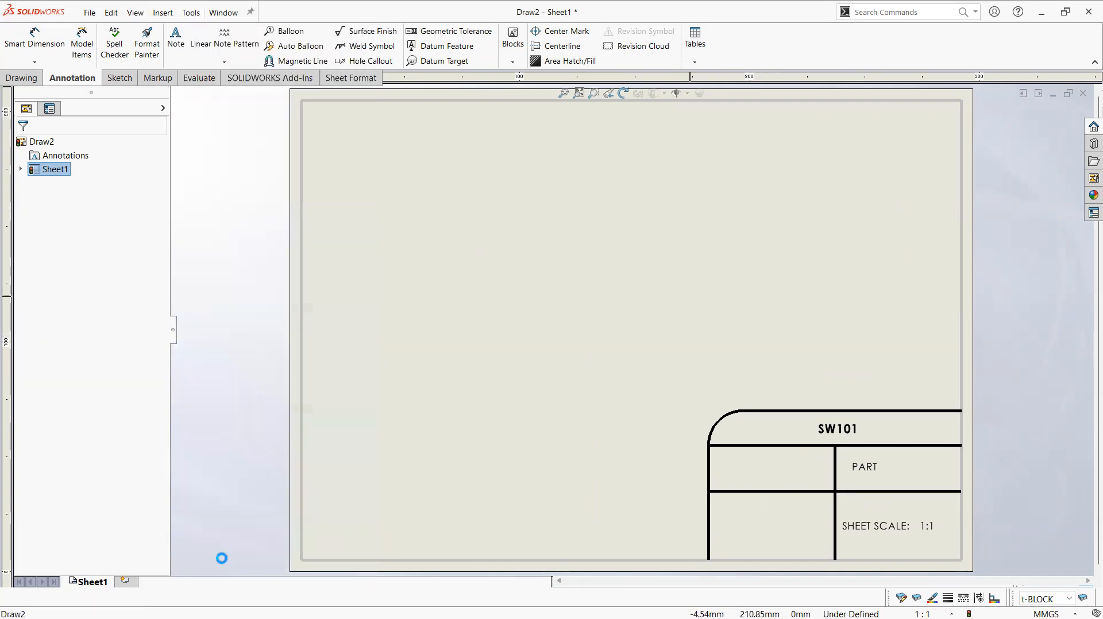
{"action": "left_click", "coordinate": [353, 97]}
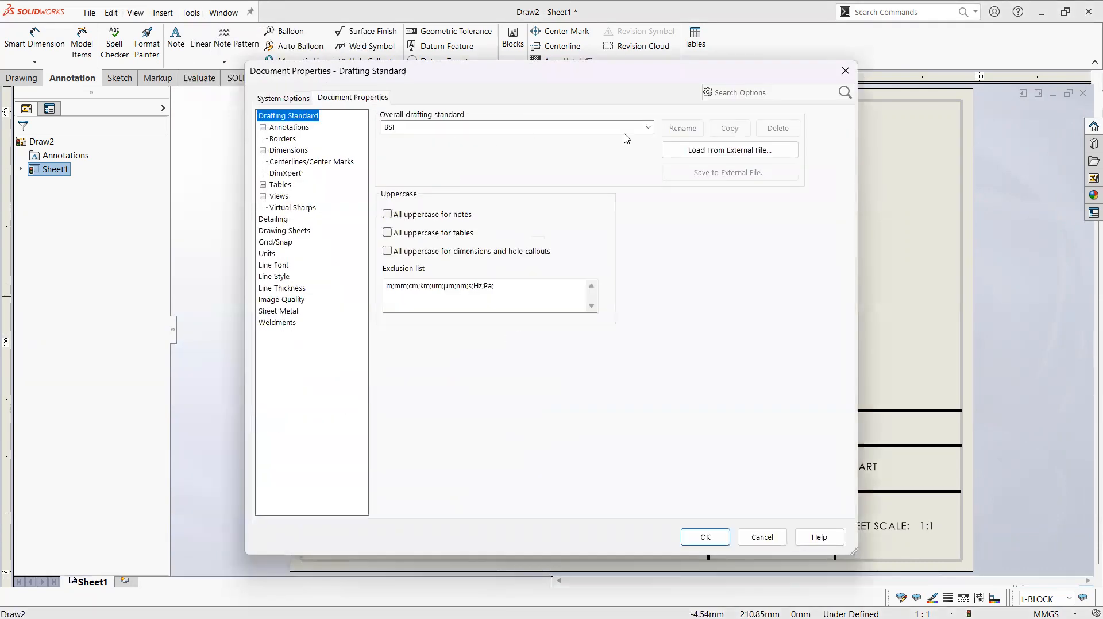
{"action": "left_click", "coordinate": [648, 128]}
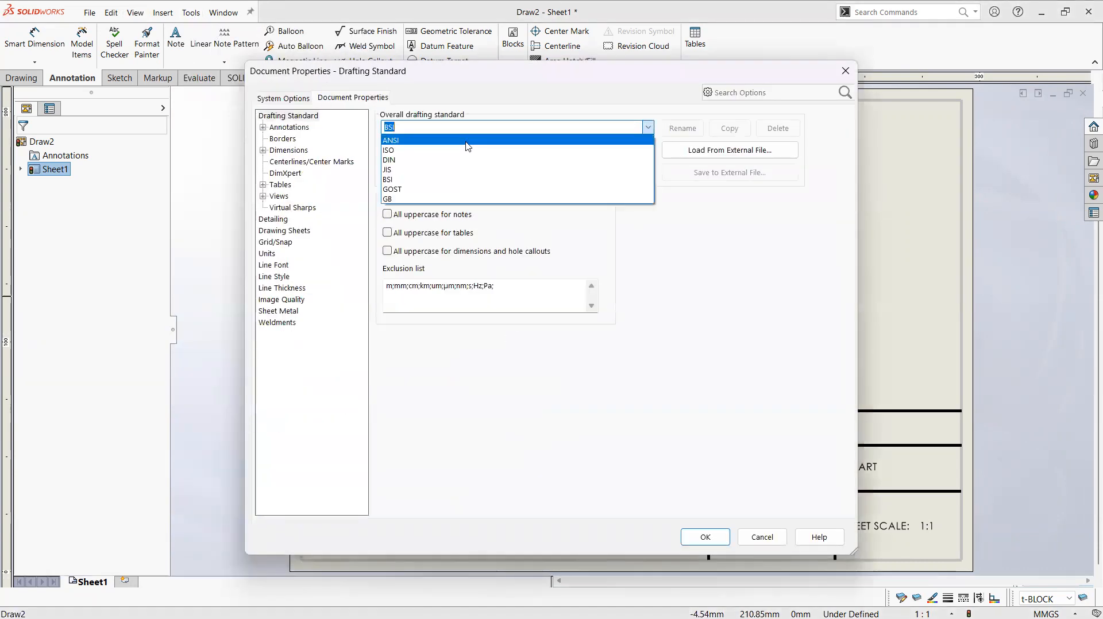
{"action": "left_click", "coordinate": [468, 142]}
{"action": "left_click", "coordinate": [283, 98]}
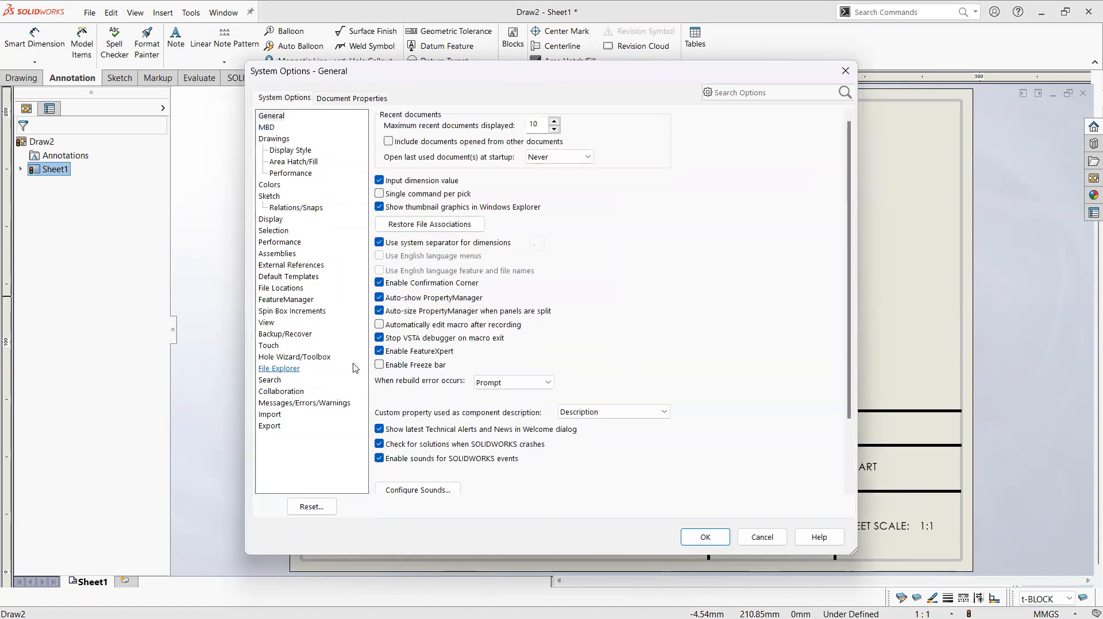
{"action": "left_click", "coordinate": [327, 99]}
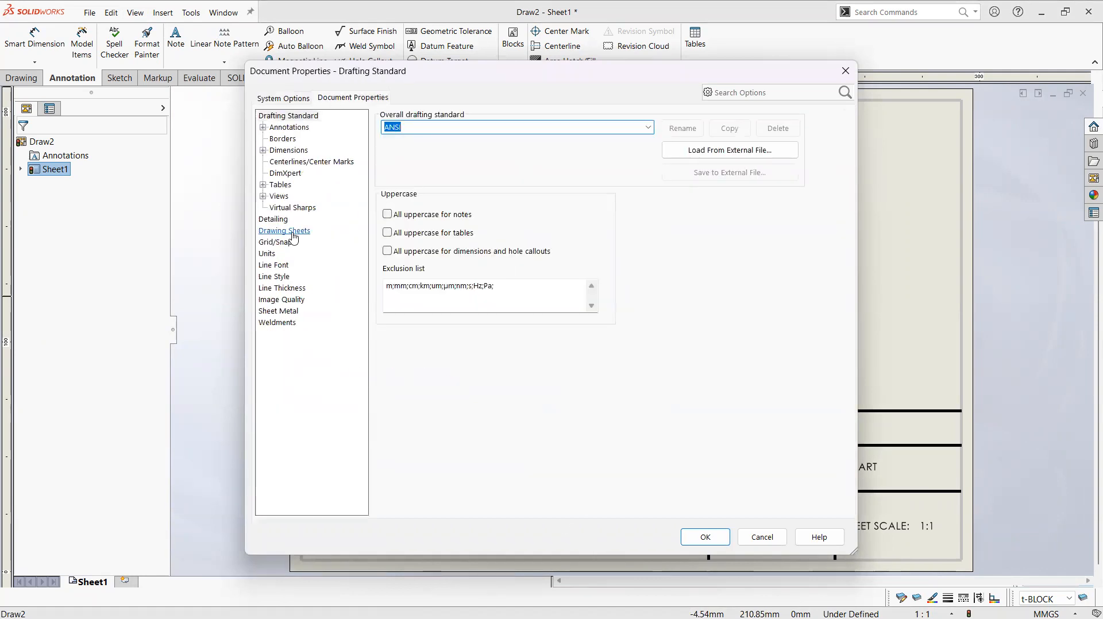
{"action": "left_click", "coordinate": [693, 544]}
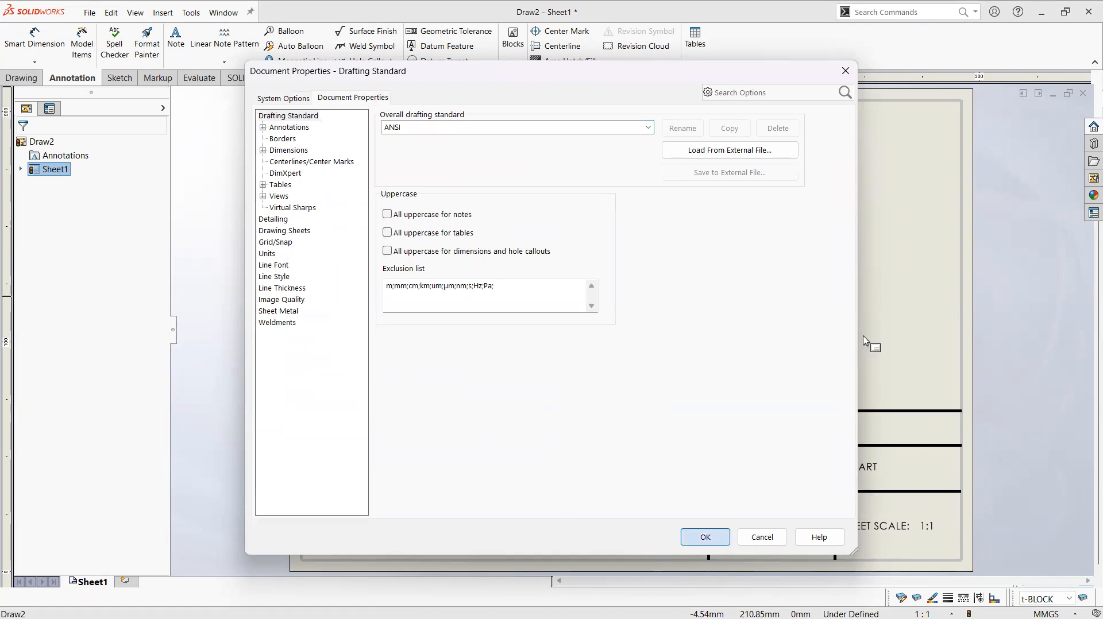
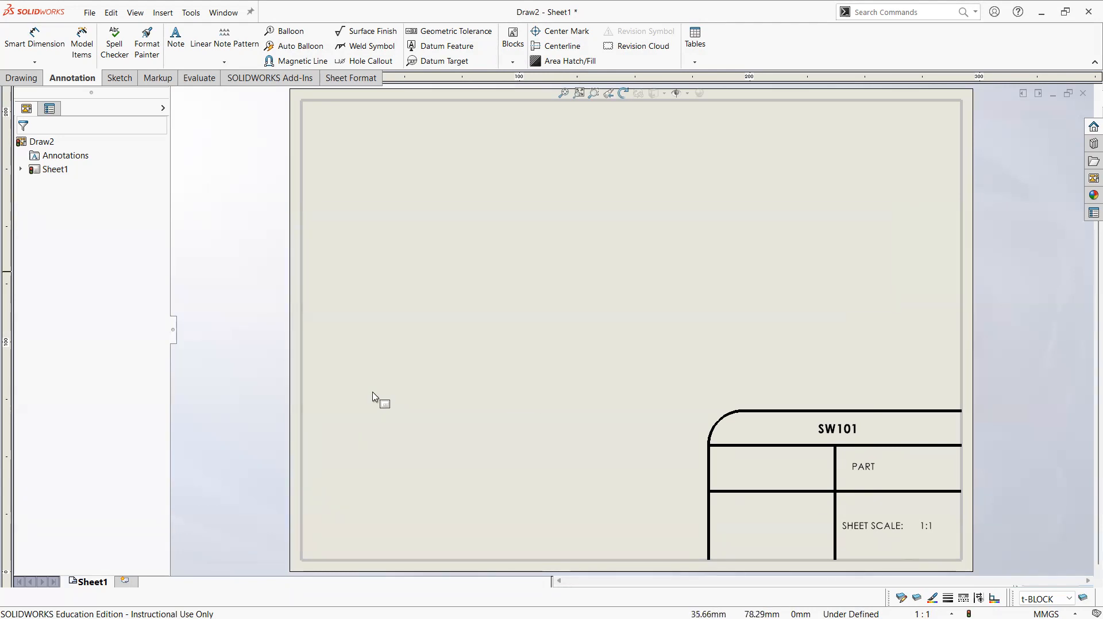
{"action": "key", "text": "ctrl+n"}
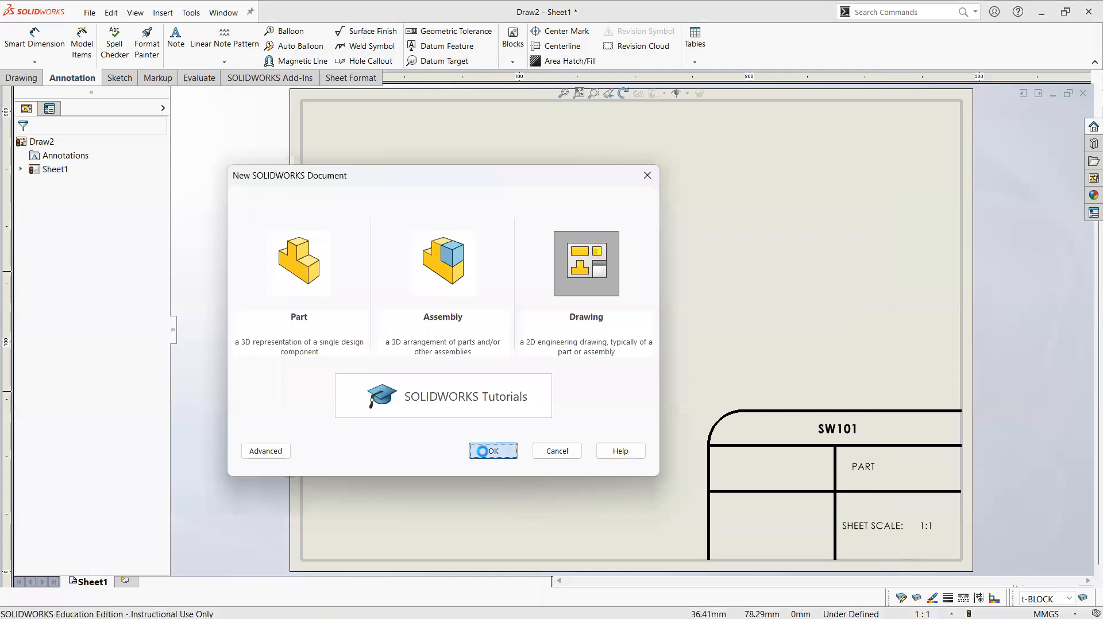
{"action": "key", "text": "Return"}
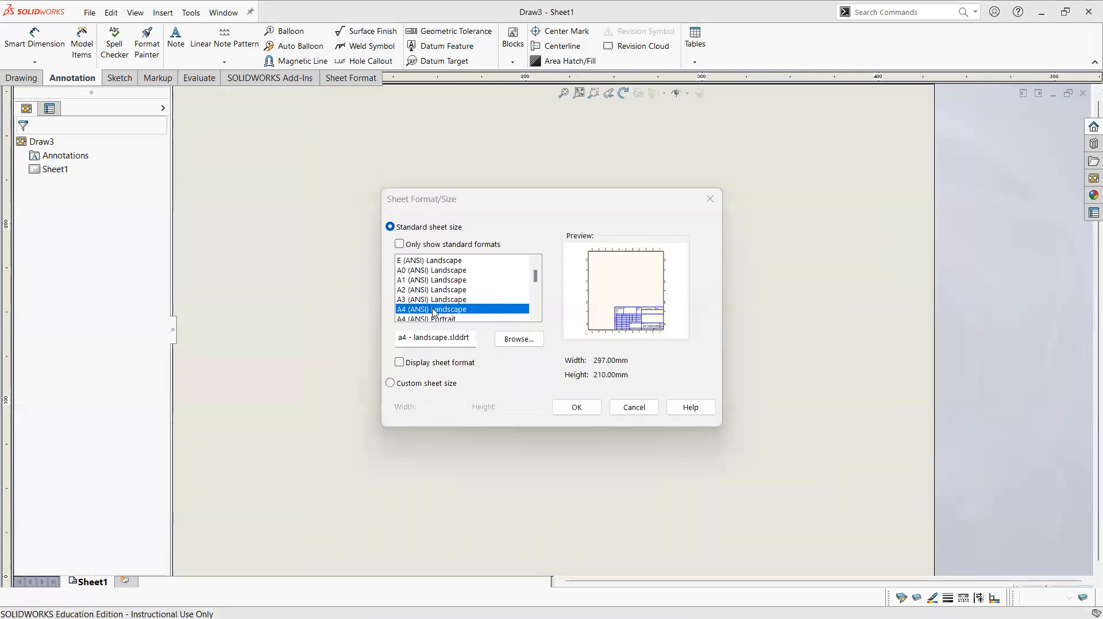
{"action": "left_click", "coordinate": [460, 281]}
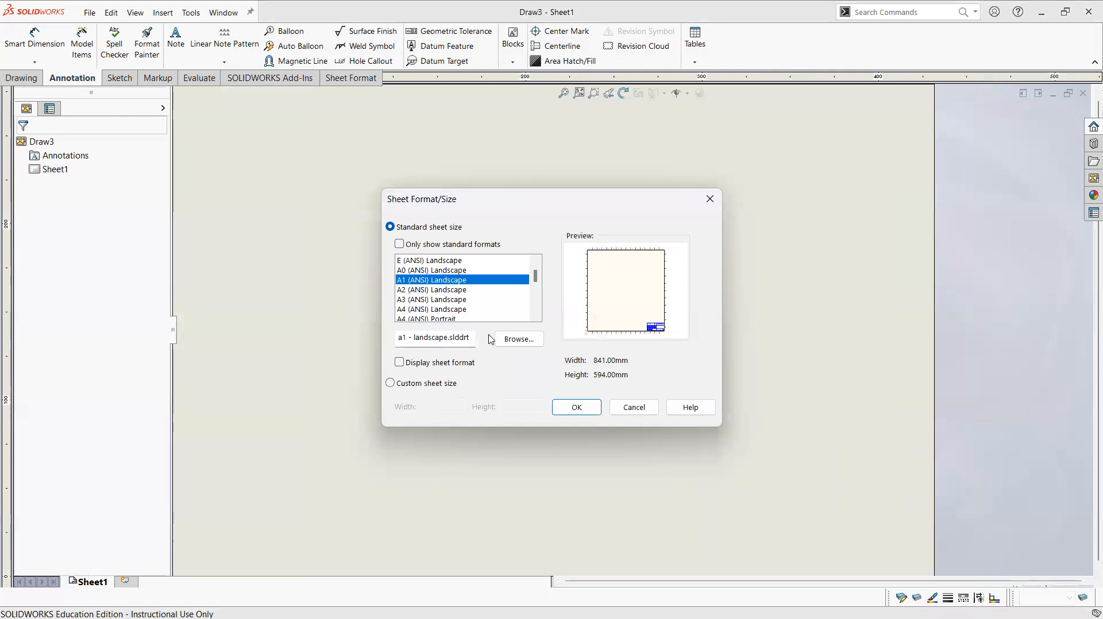
{"action": "left_click", "coordinate": [646, 412]}
{"action": "left_click", "coordinate": [1081, 93]}
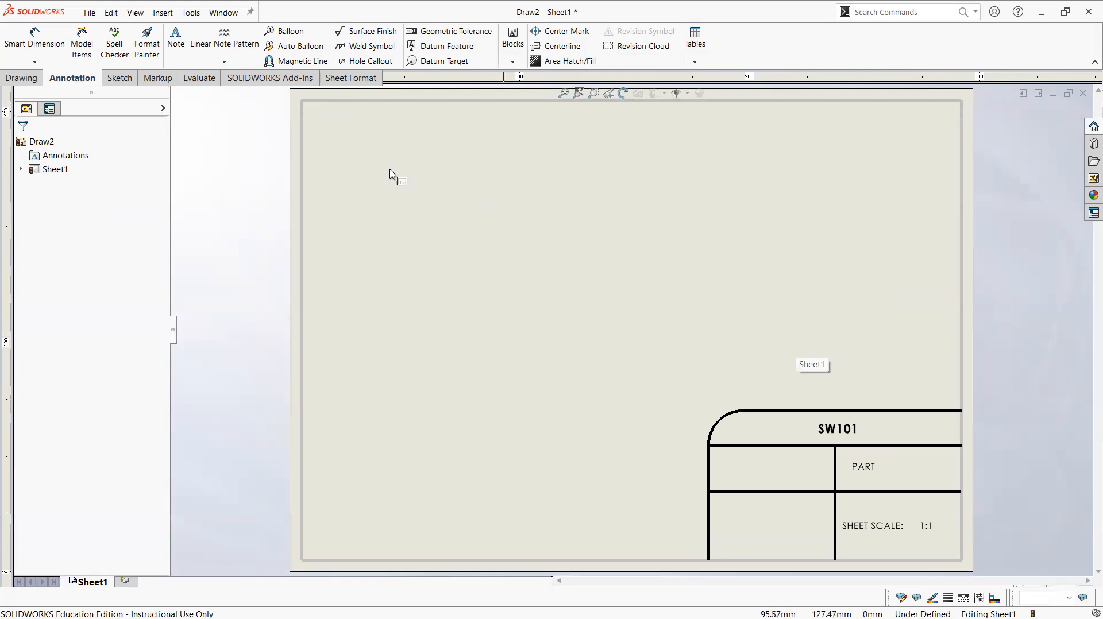
Save the sheet format as SW101_SHEETFORMAT in the sheetformat folder
{"action": "left_click", "coordinate": [95, 9]}
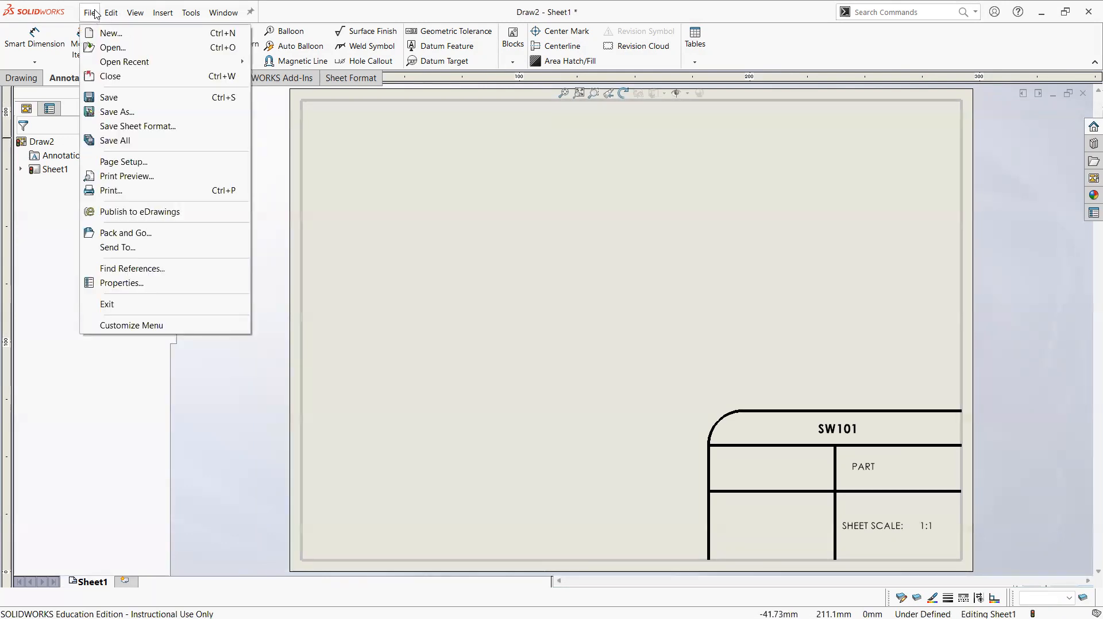
{"action": "left_click", "coordinate": [161, 128]}
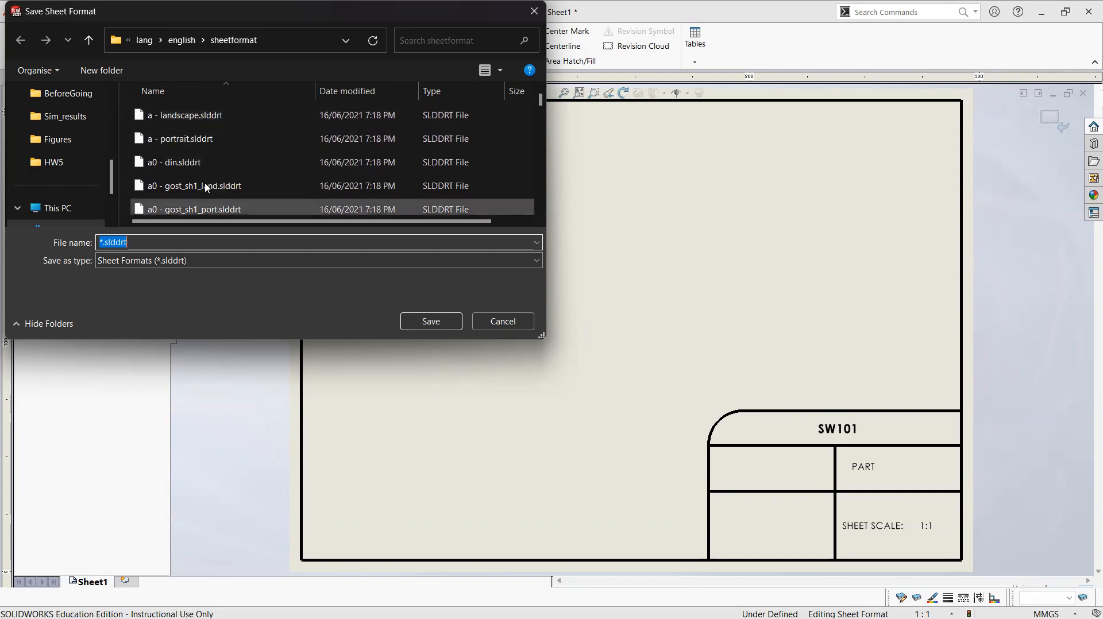
{"action": "scroll", "coordinate": [541, 101], "scroll_direction": "down", "scroll_amount": 2}
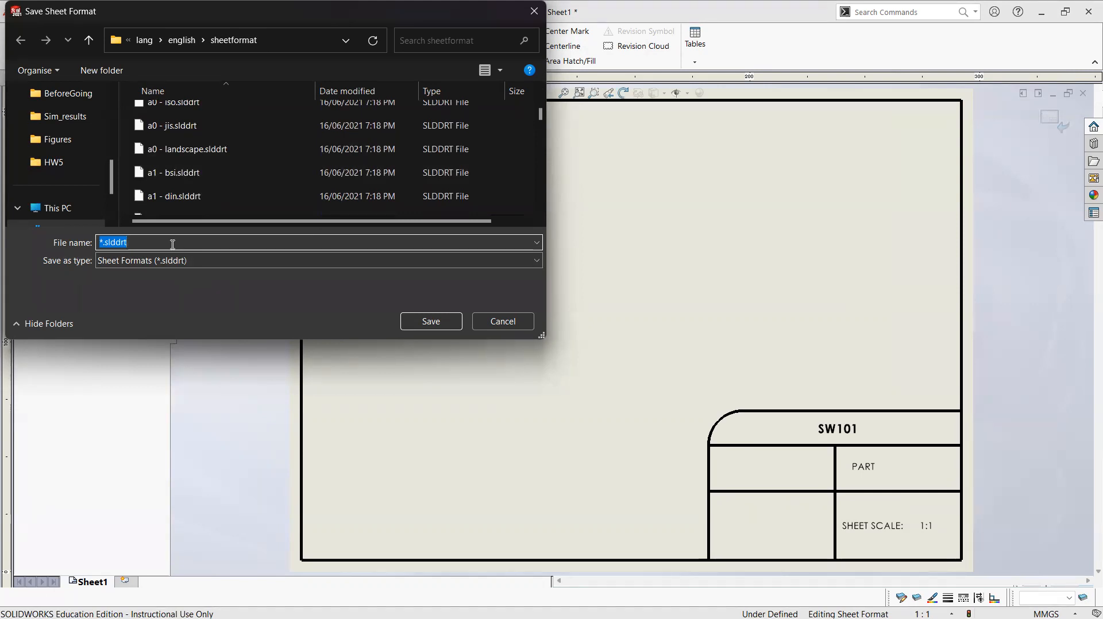
{"action": "type", "text": "SW1"}
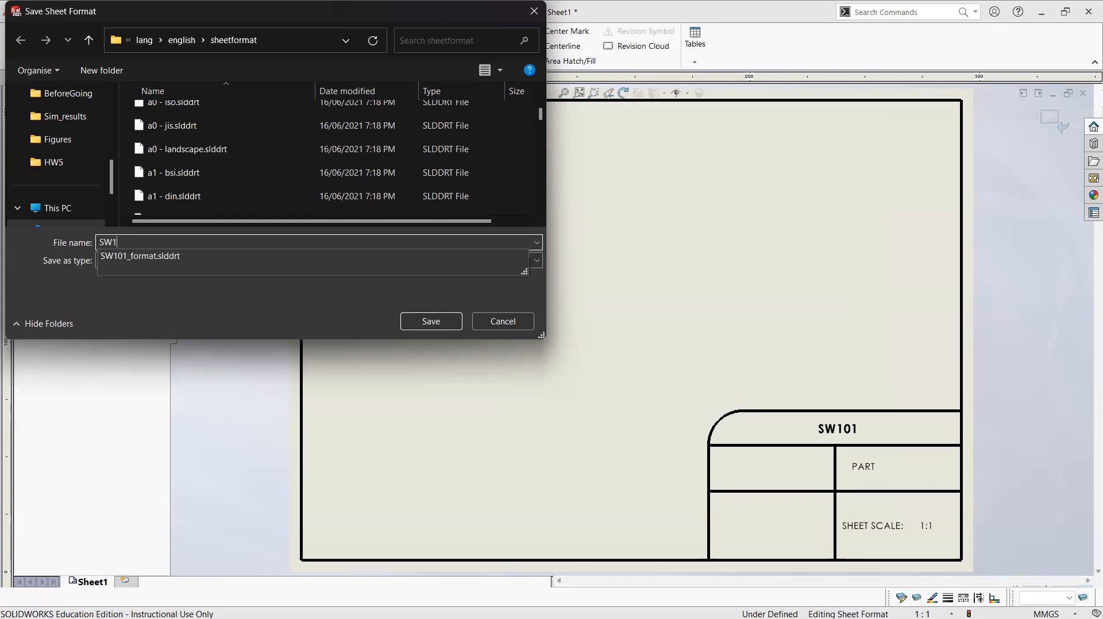
{"action": "type", "text": "01_SH"}
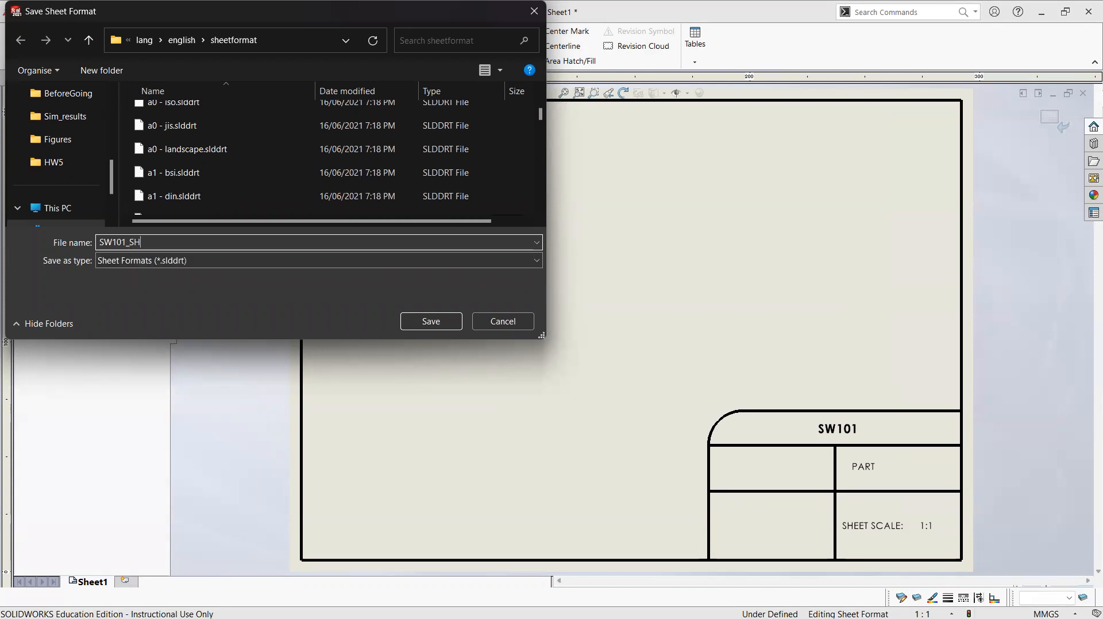
{"action": "type", "text": "EETFORMAT"}
{"action": "key", "text": "Return"}
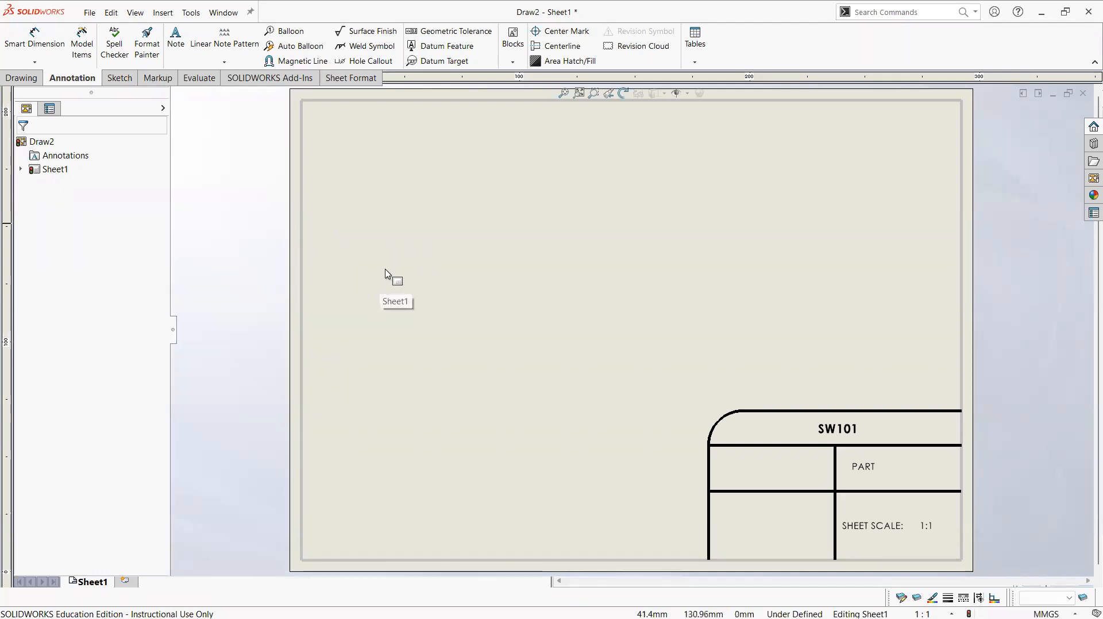
Apply the SW101_SHEETFORMAT standard sheet format to Sheet1 and agree to delete the modified notes
{"action": "right_click", "coordinate": [50, 175]}
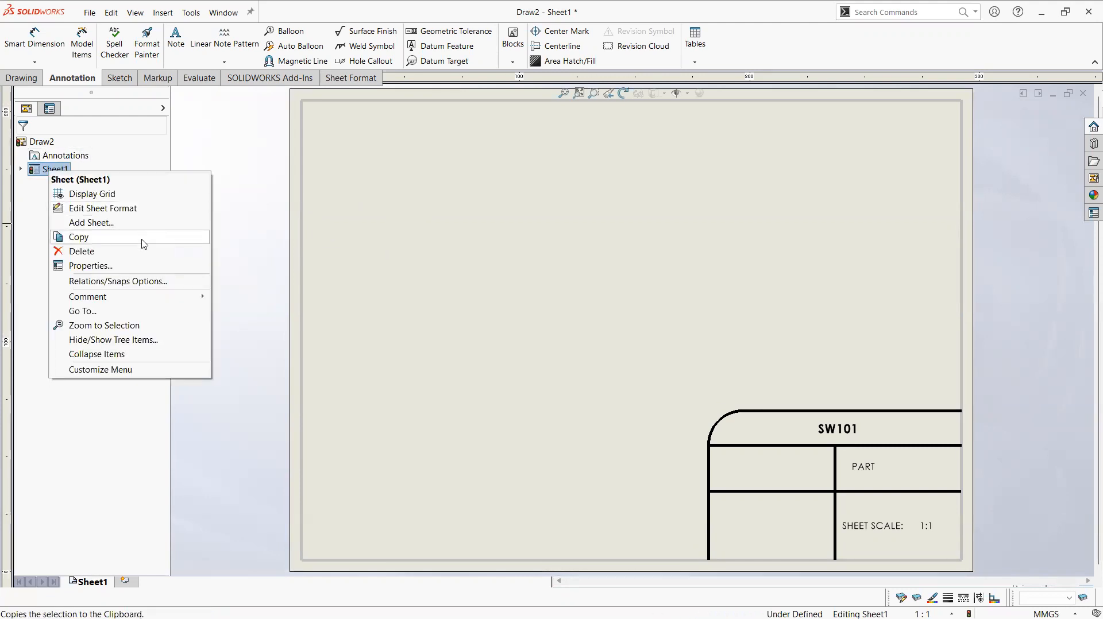
{"action": "key", "text": "Return"}
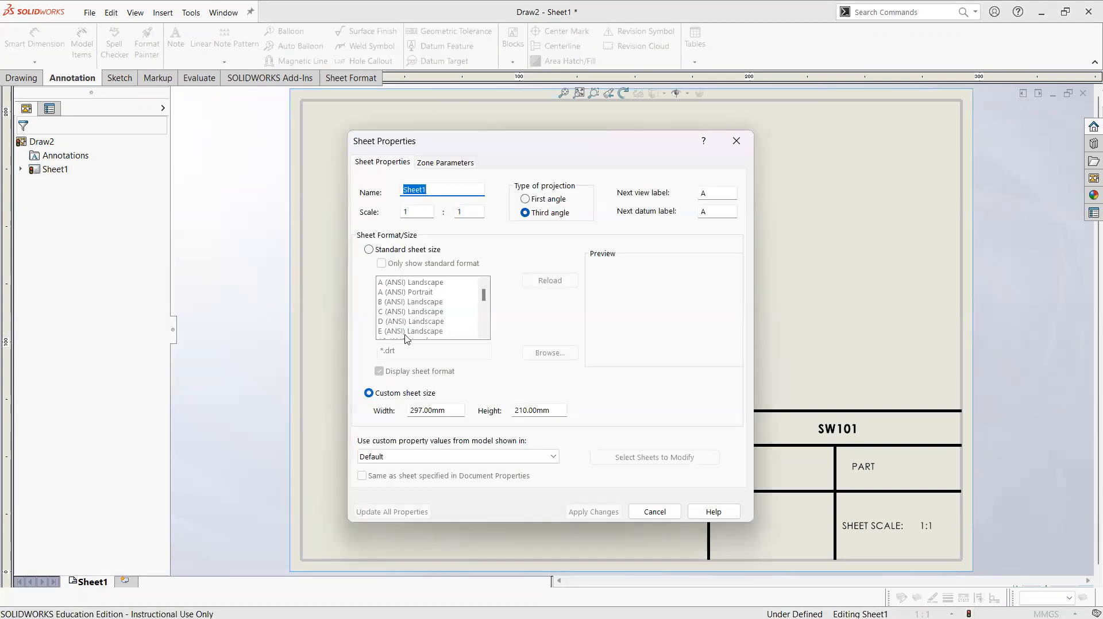
{"action": "left_click", "coordinate": [369, 249]}
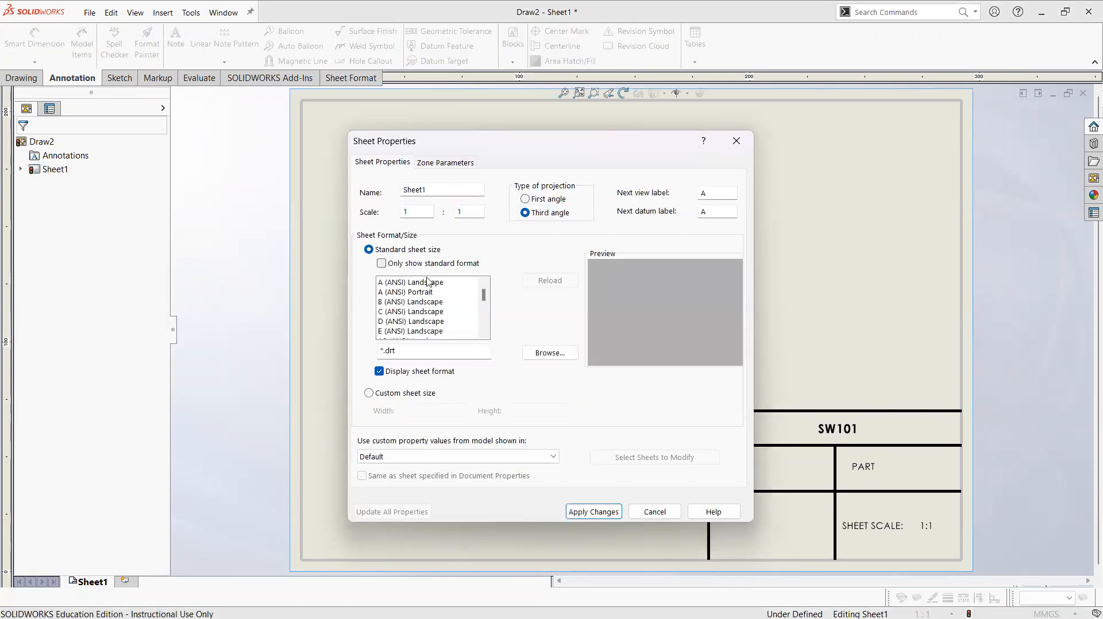
{"action": "left_click_drag", "start_coordinate": [484, 299], "coordinate": [486, 344]}
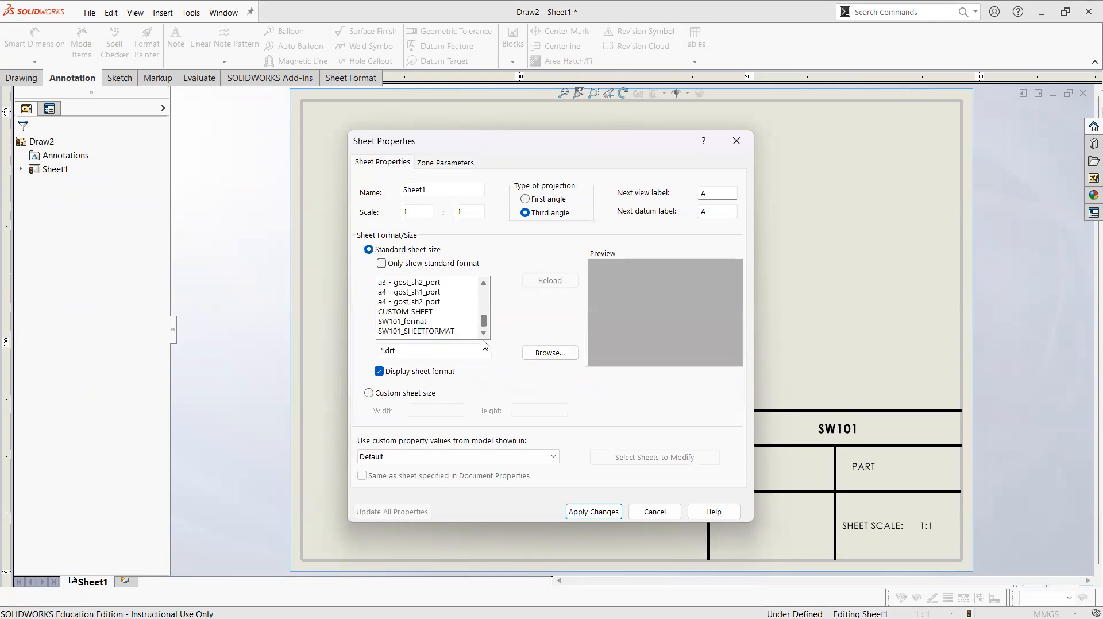
{"action": "left_click", "coordinate": [427, 332]}
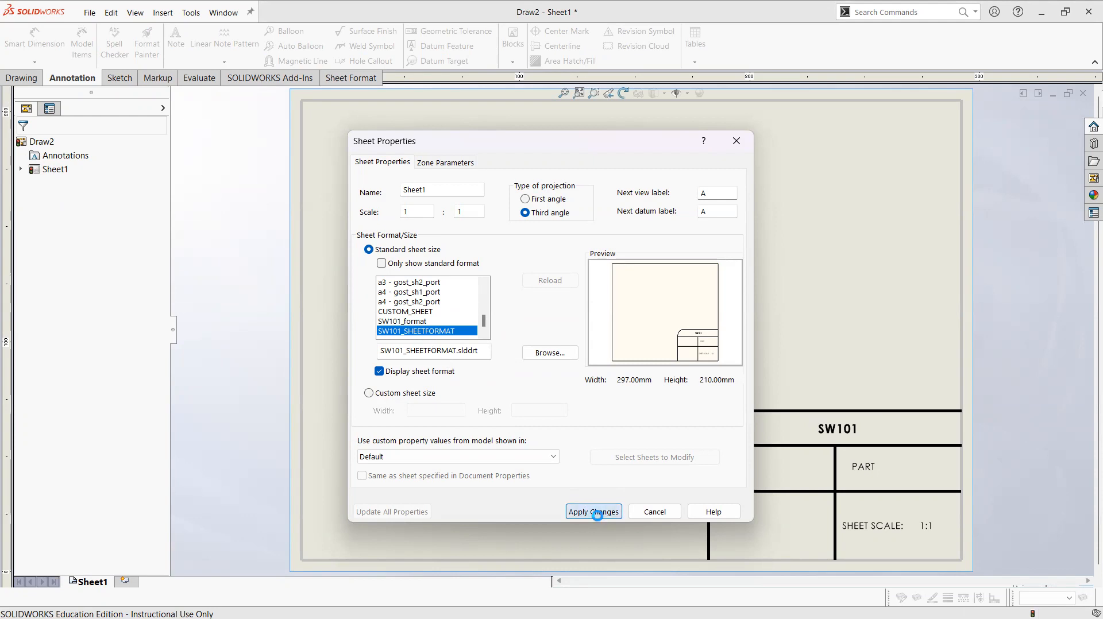
{"action": "left_click", "coordinate": [593, 512]}
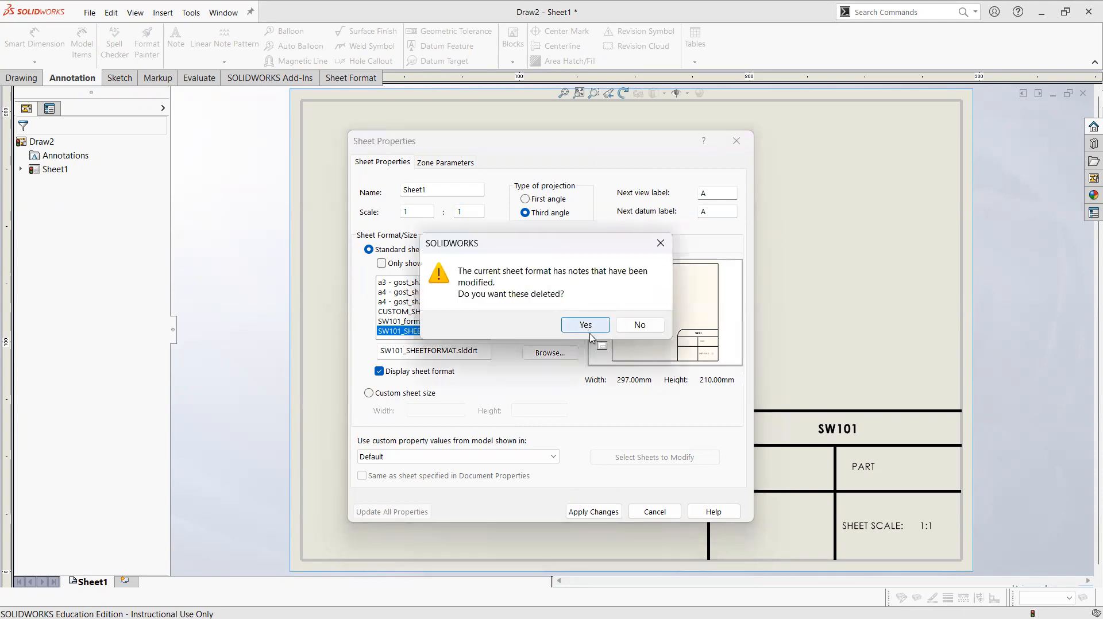
{"action": "left_click", "coordinate": [590, 336]}
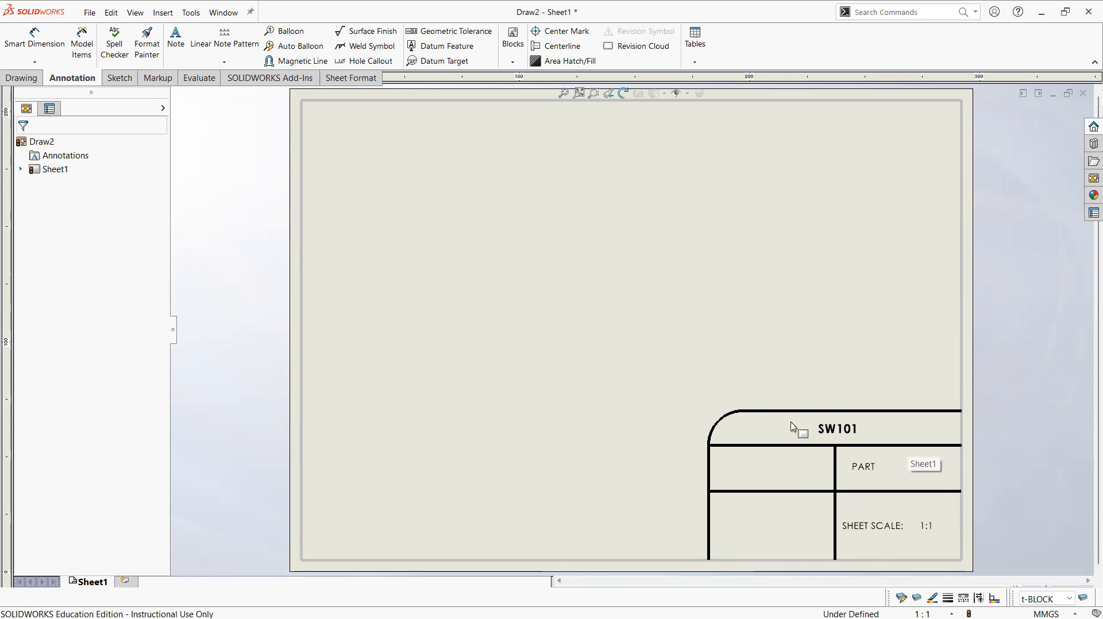
Save the drawing as a drawing template (*.drwdot) named SW101_DRAWING in the templates folder and close it
{"action": "left_click", "coordinate": [466, 210]}
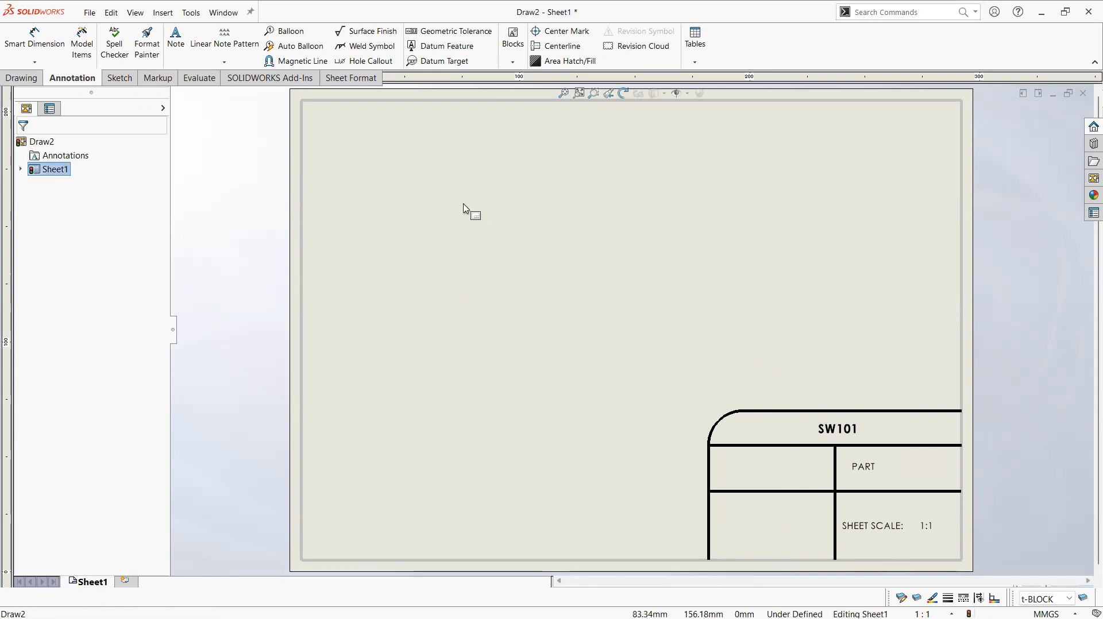
{"action": "left_click", "coordinate": [89, 12]}
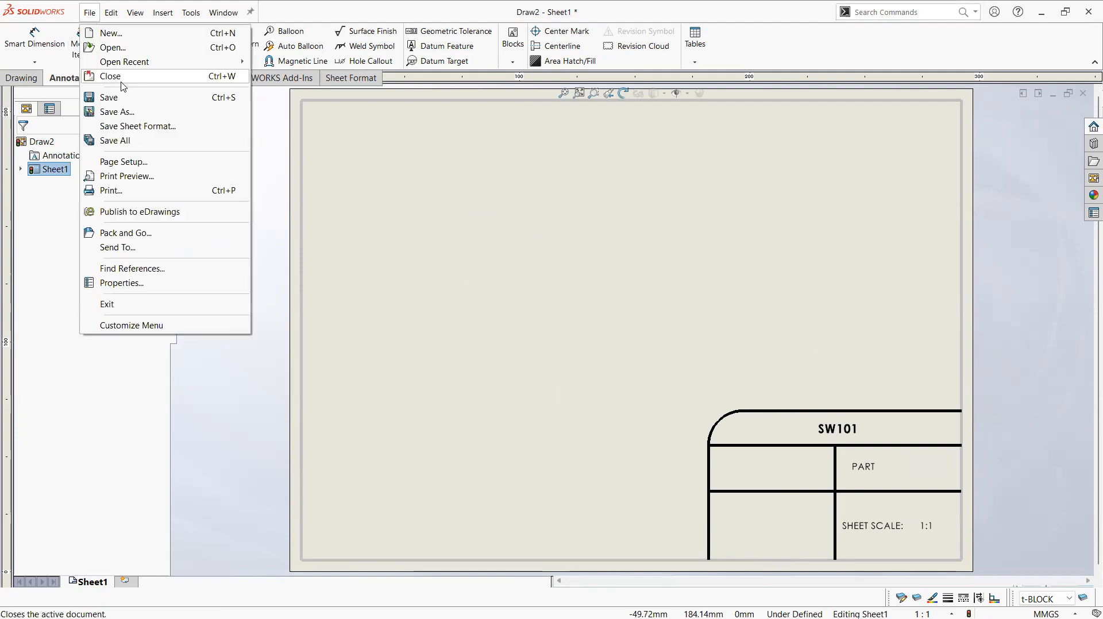
{"action": "left_click", "coordinate": [143, 112]}
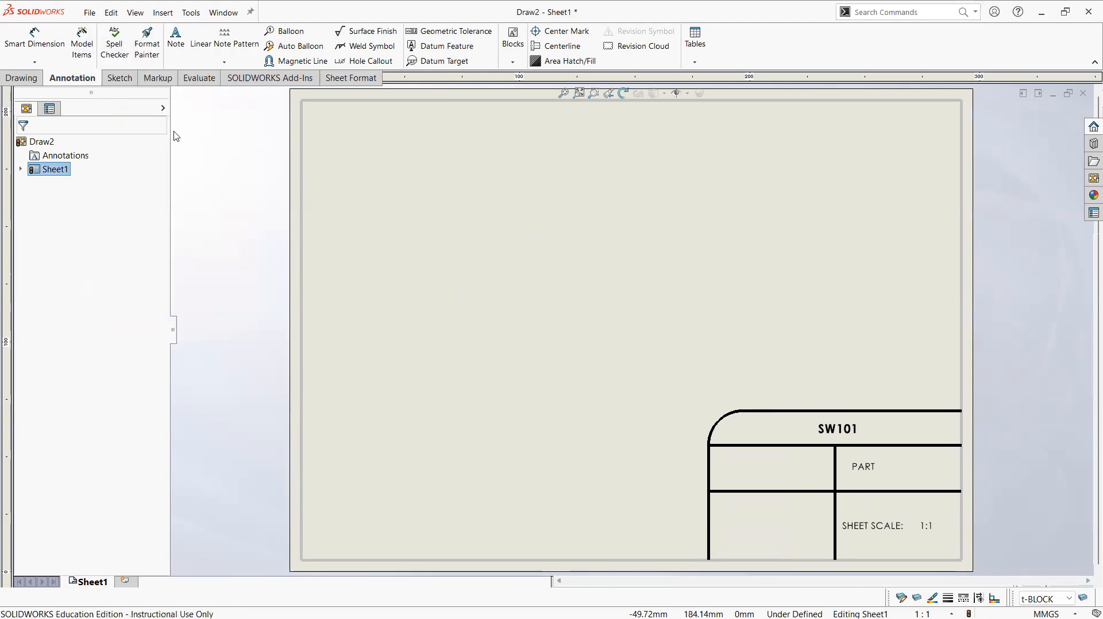
{"action": "left_click", "coordinate": [196, 278]}
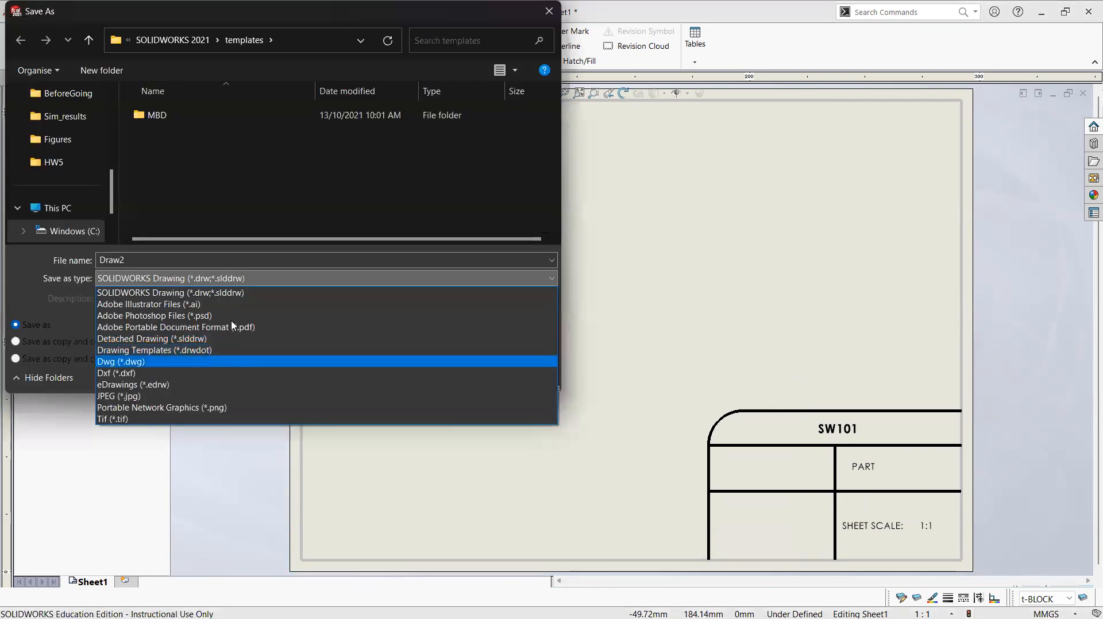
{"action": "left_click", "coordinate": [195, 351]}
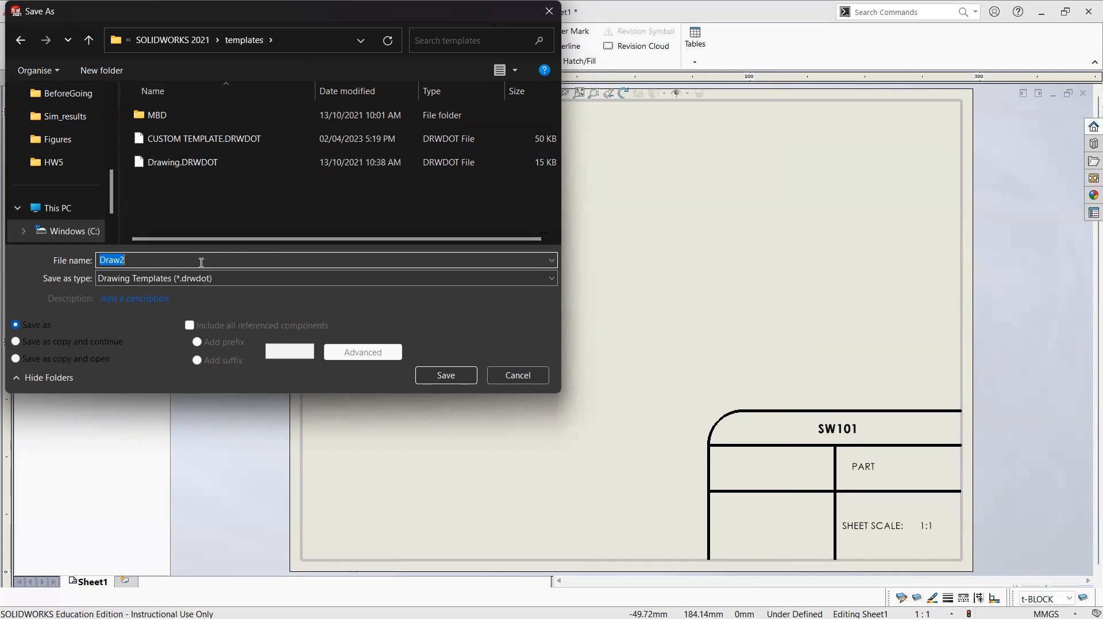
{"action": "type", "text": "W"}
{"action": "type", "text": "SW101"}
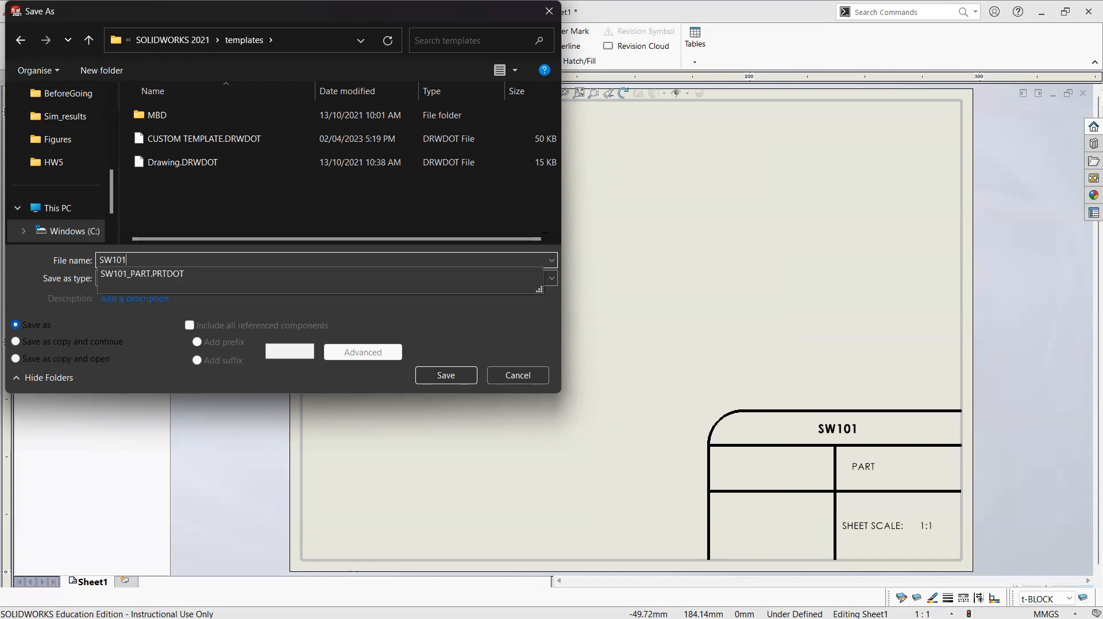
{"action": "type", "text": "_DRAWING"}
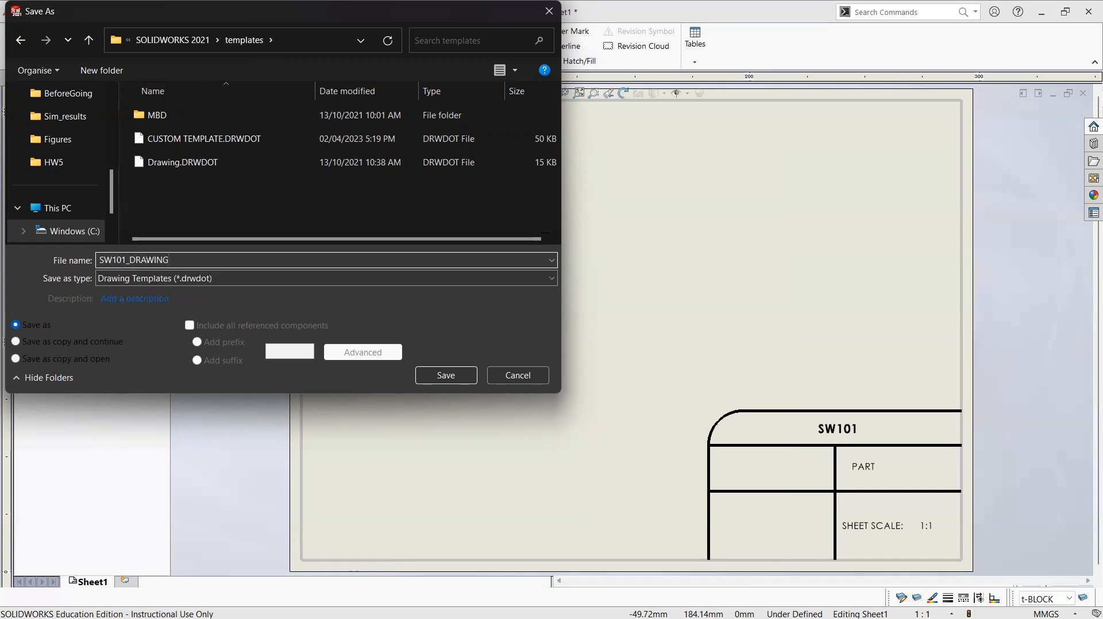
{"action": "key", "text": "Return"}
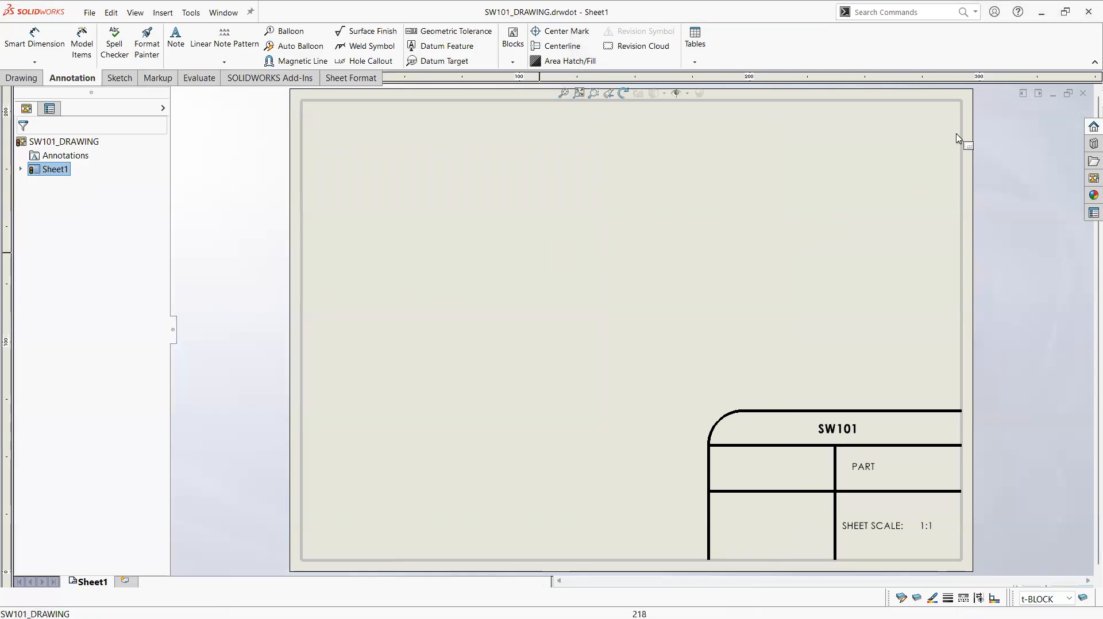
{"action": "left_click", "coordinate": [1083, 93]}
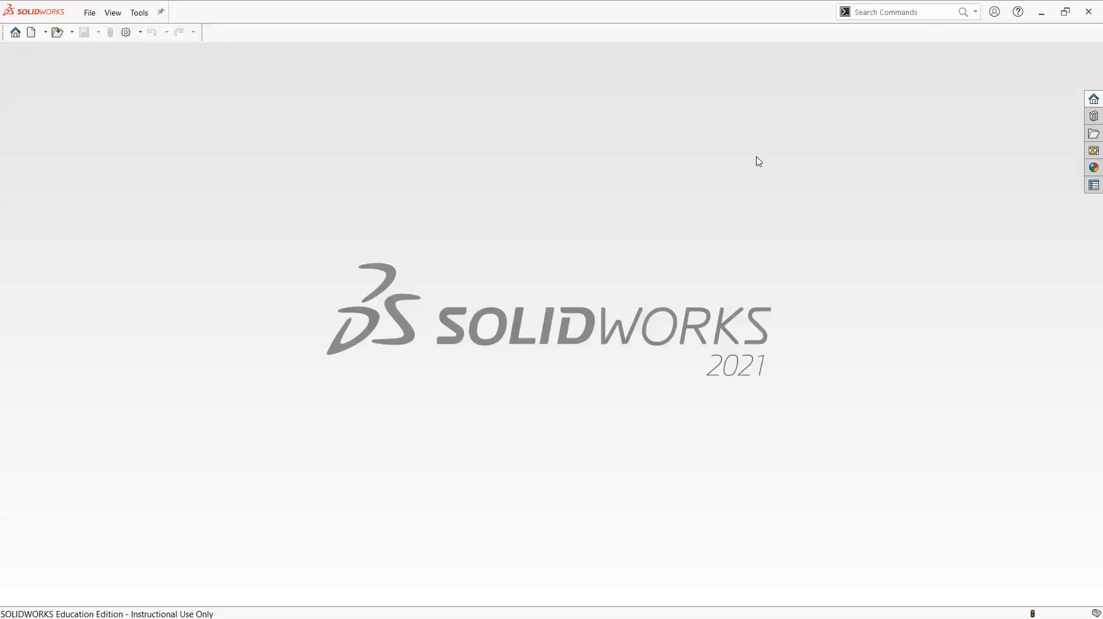
Create a new drawing from the SW101_DRAWING template to check it, and close the drawing
{"action": "key", "text": "ctrl+n"}
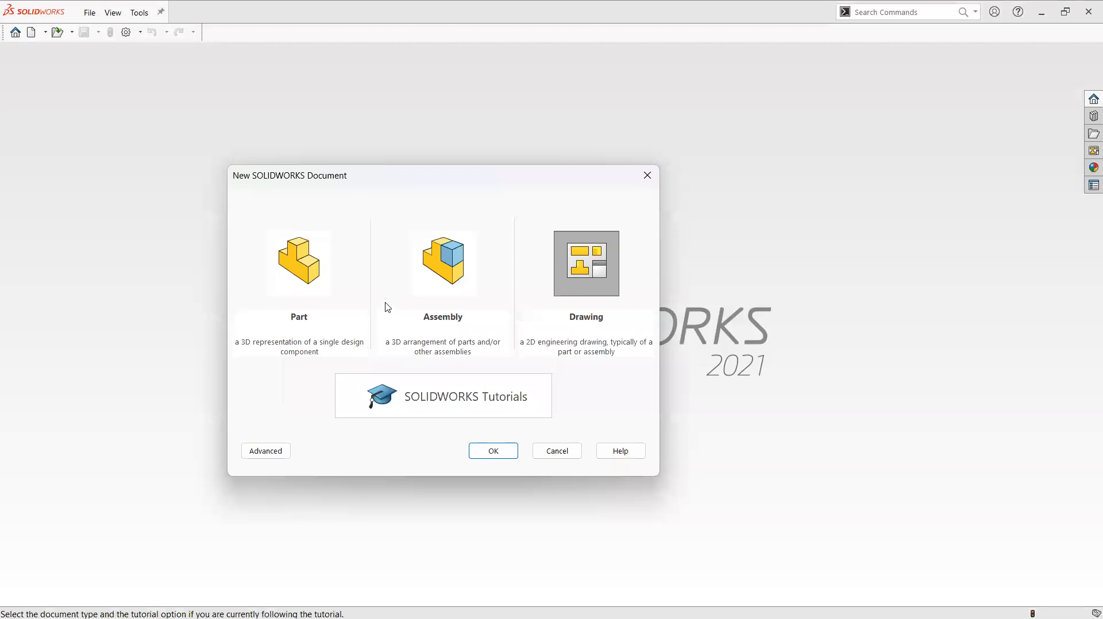
{"action": "left_click", "coordinate": [266, 451]}
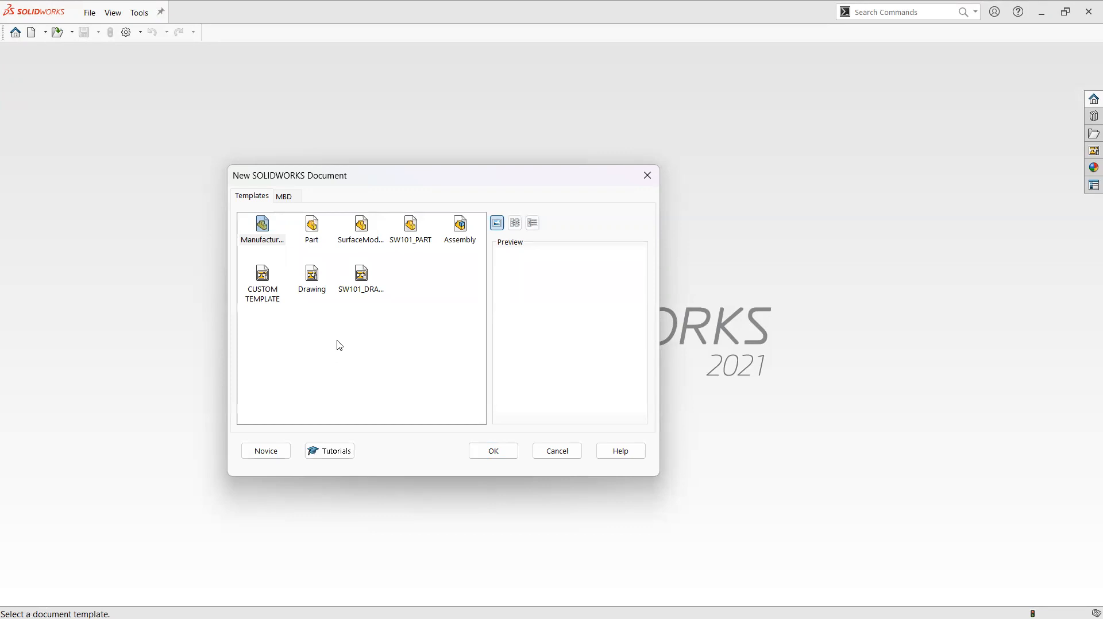
{"action": "left_click", "coordinate": [411, 228]}
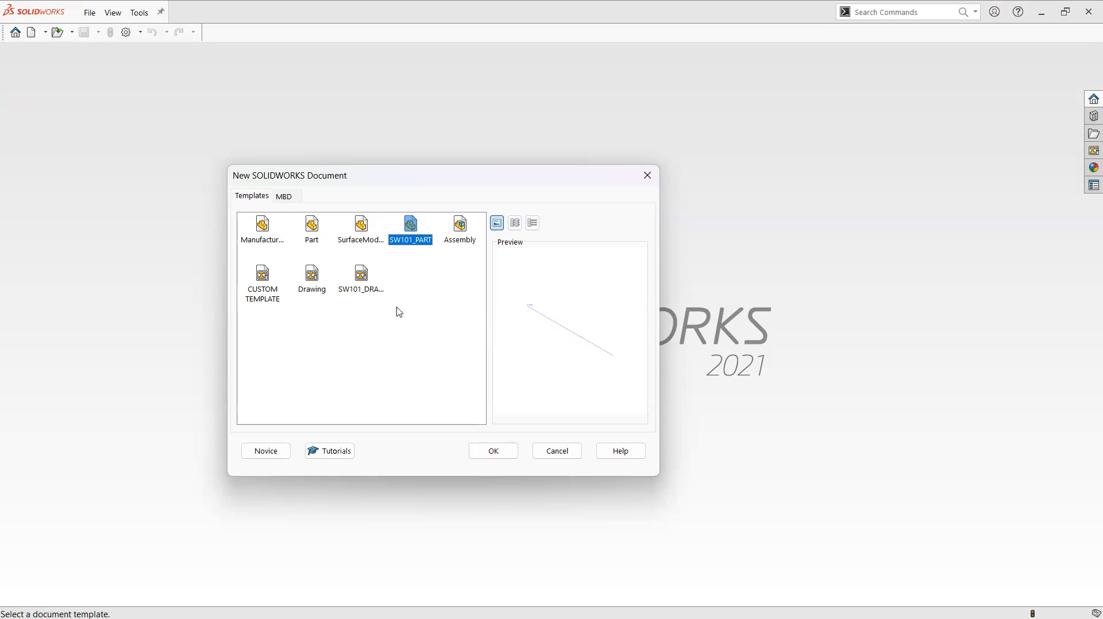
{"action": "left_click", "coordinate": [369, 286]}
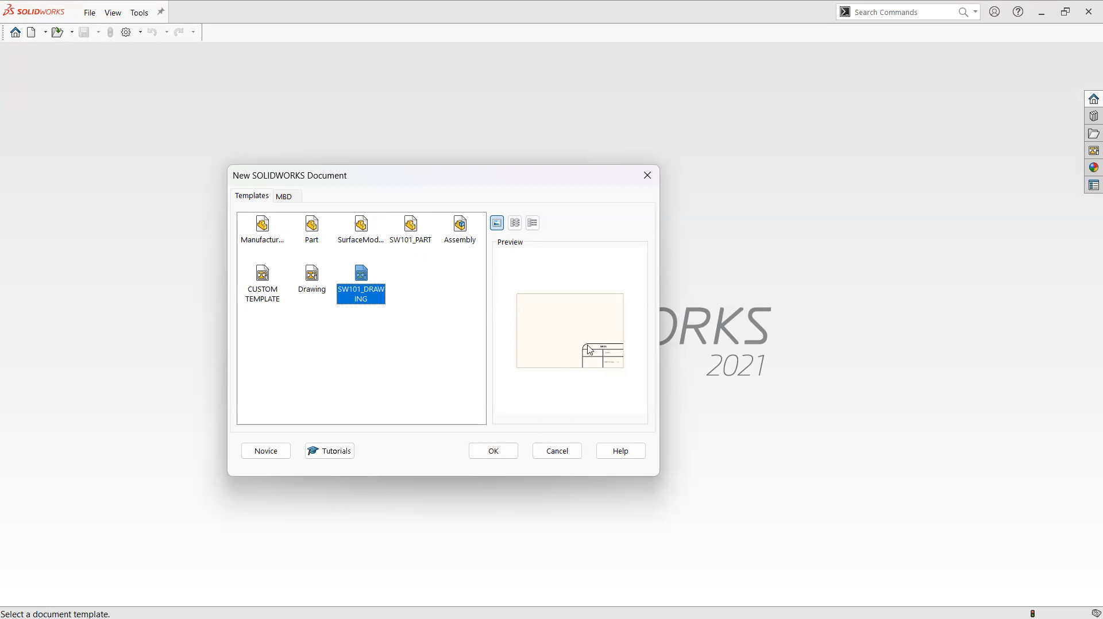
{"action": "left_click", "coordinate": [494, 451]}
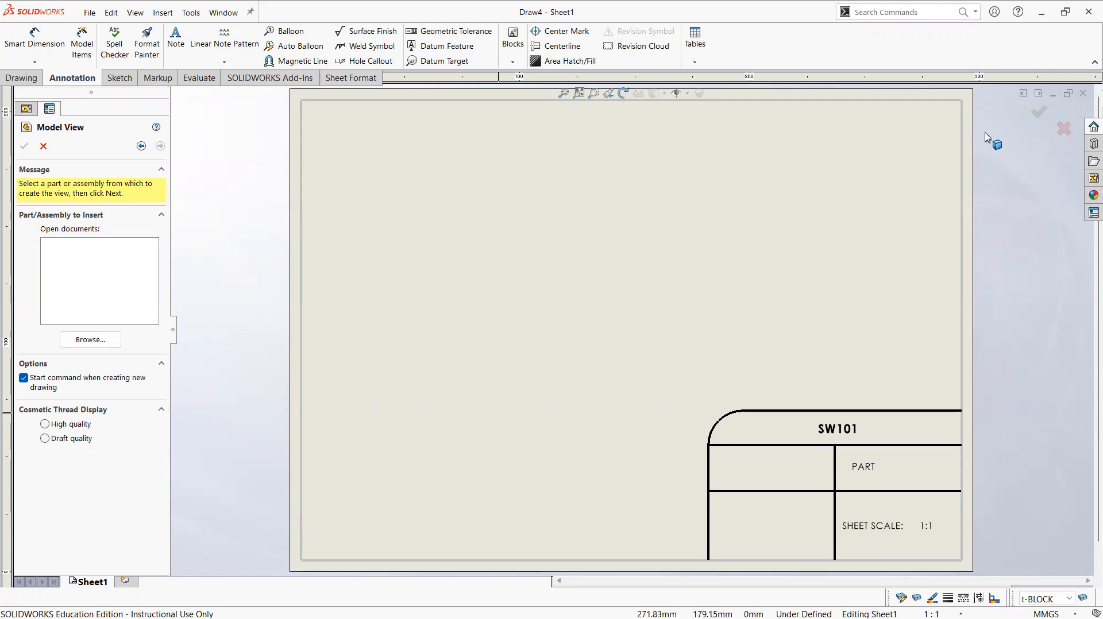
{"action": "left_click", "coordinate": [1083, 94]}
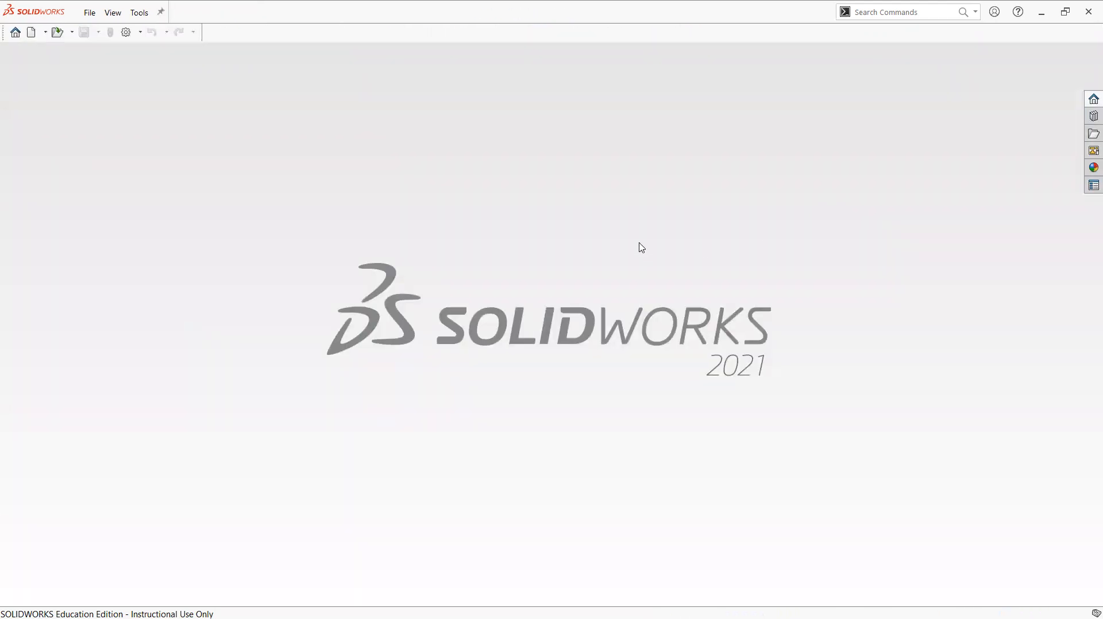
Create a new default assembly and leave its component insertion without adding a part
{"action": "key", "text": "ctrl+n"}
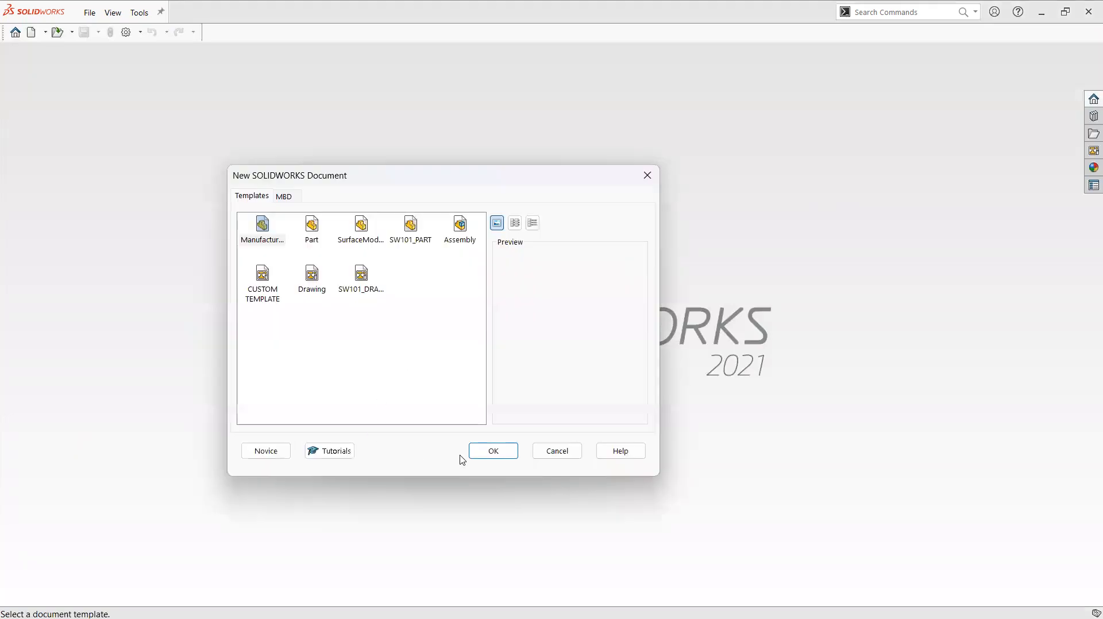
{"action": "left_click", "coordinate": [266, 453]}
{"action": "left_click", "coordinate": [475, 275]}
{"action": "left_click", "coordinate": [494, 452]}
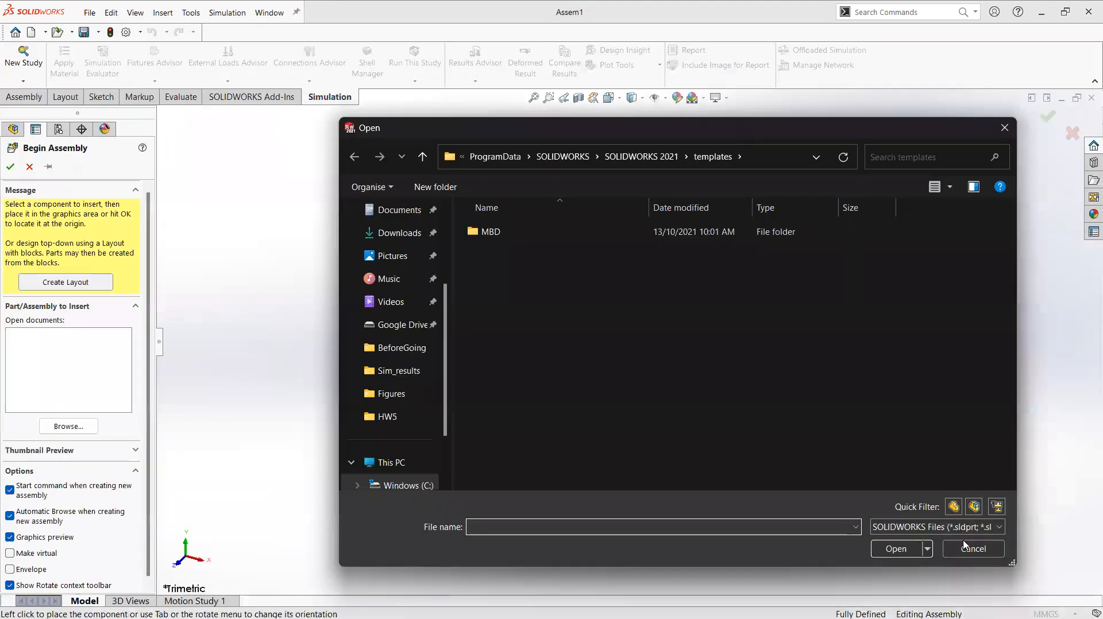
{"action": "left_click", "coordinate": [975, 549]}
{"action": "left_click", "coordinate": [29, 166]}
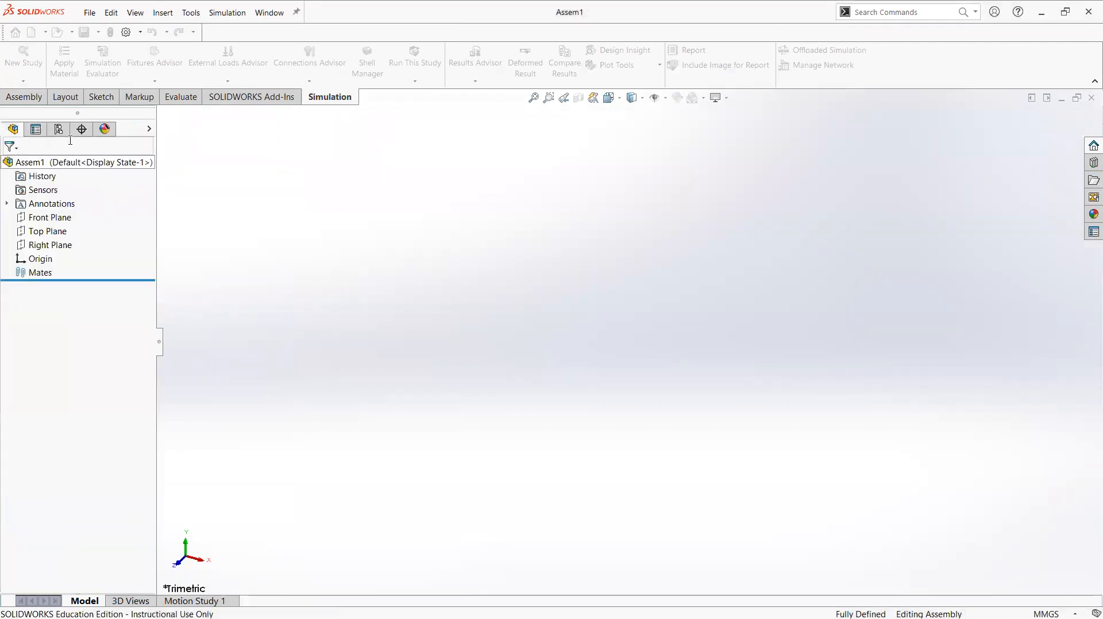
Examine the file types available for saving the assembly, cancel the save and close the assembly
{"action": "left_click", "coordinate": [90, 12]}
{"action": "left_click", "coordinate": [507, 216]}
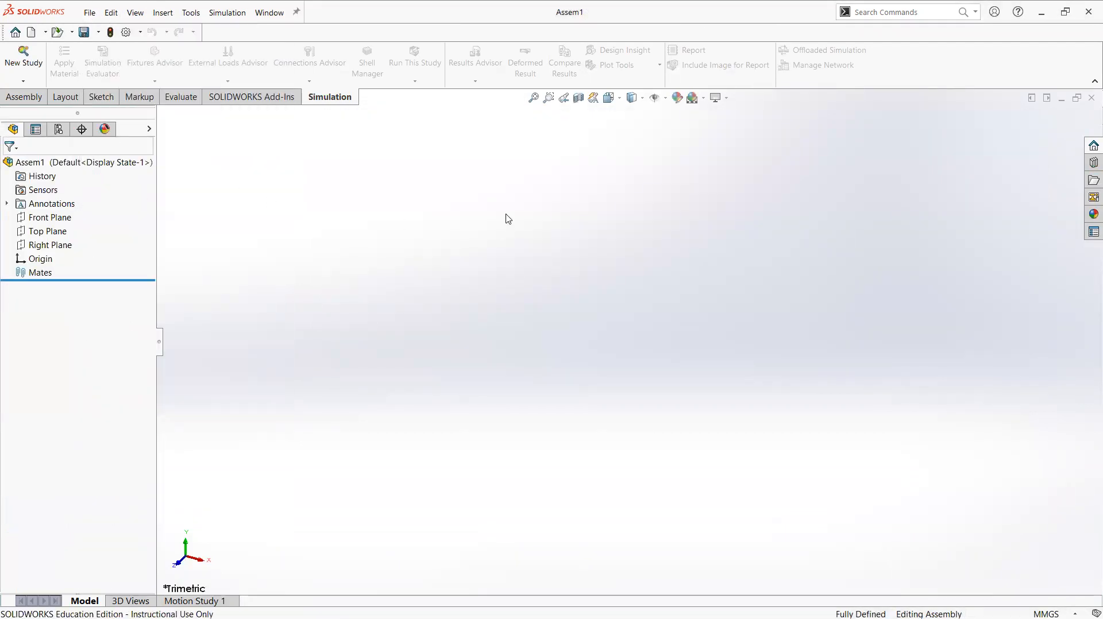
{"action": "key", "text": "ctrl+s"}
{"action": "left_click", "coordinate": [241, 278]}
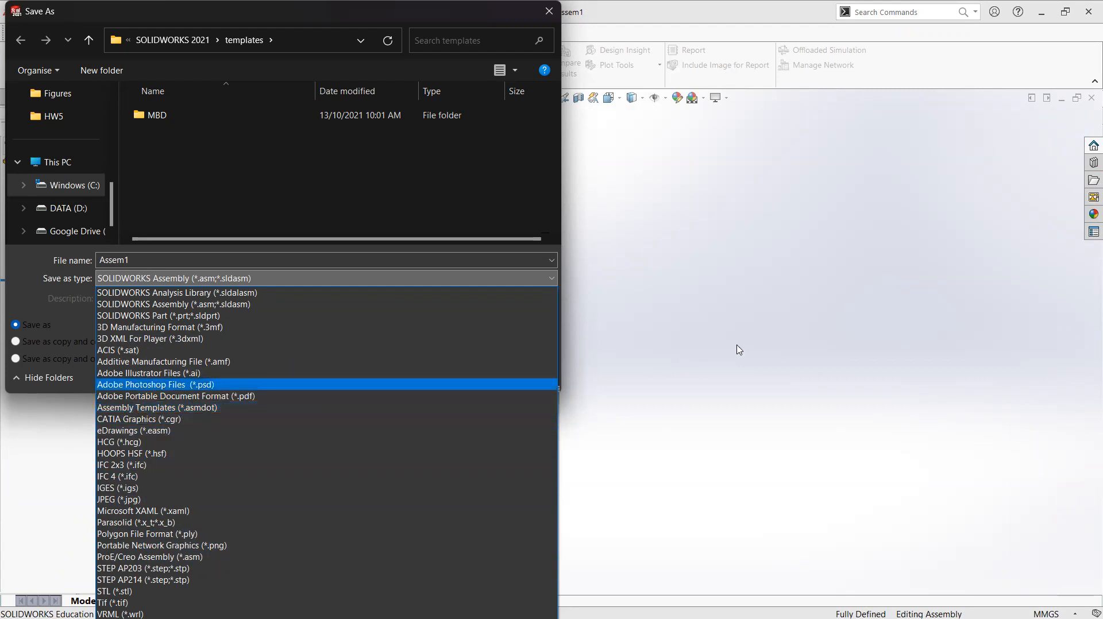
{"action": "key", "text": "Escape"}
{"action": "key", "text": "Escape"}
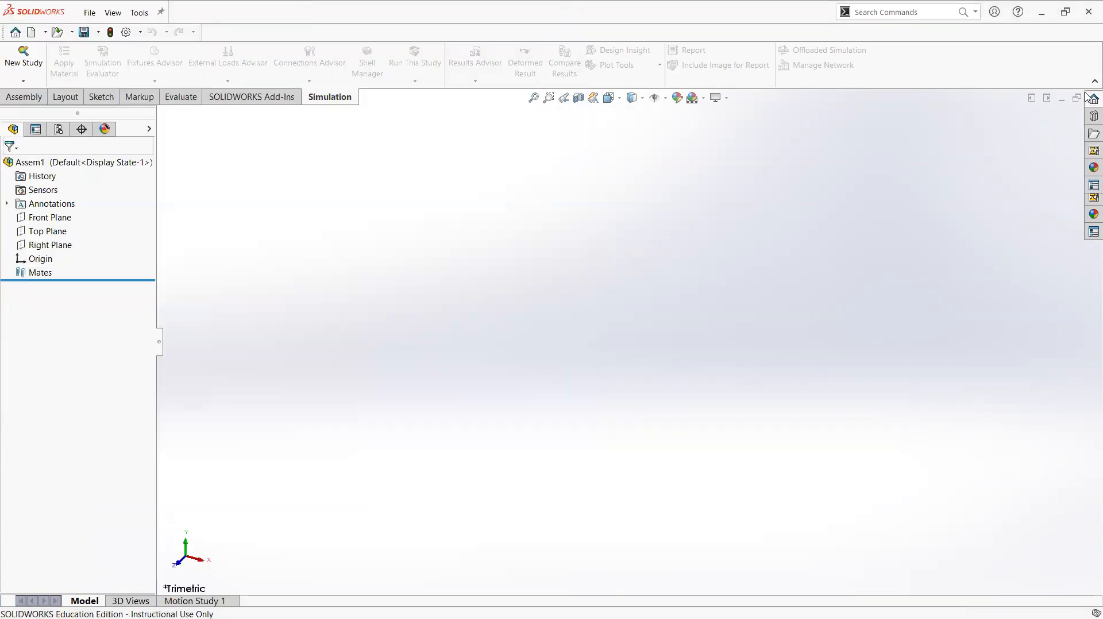
{"action": "left_click", "coordinate": [1088, 97]}
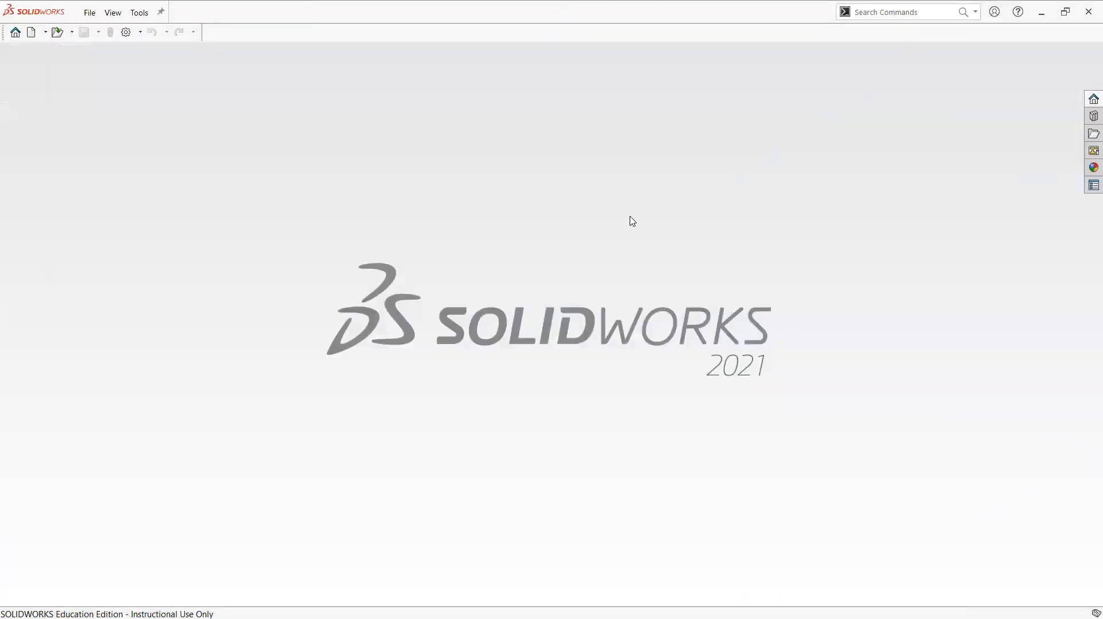
Create a new part from the SW101_PART template and display the feature commands
{"action": "key", "text": "ctrl+n"}
{"action": "left_click", "coordinate": [276, 453]}
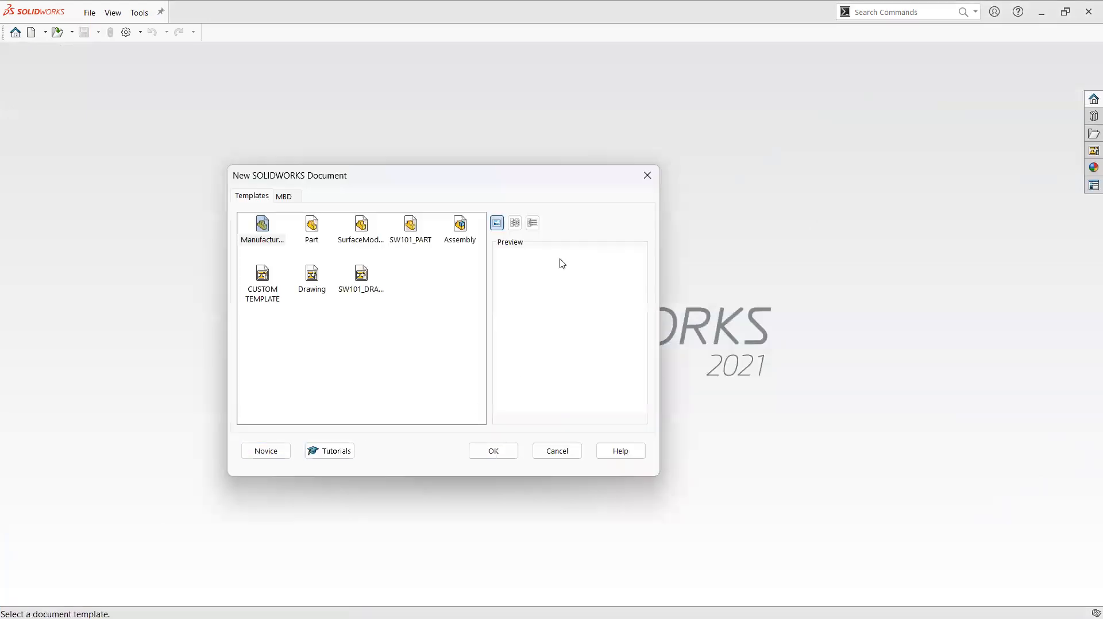
{"action": "left_click", "coordinate": [419, 228]}
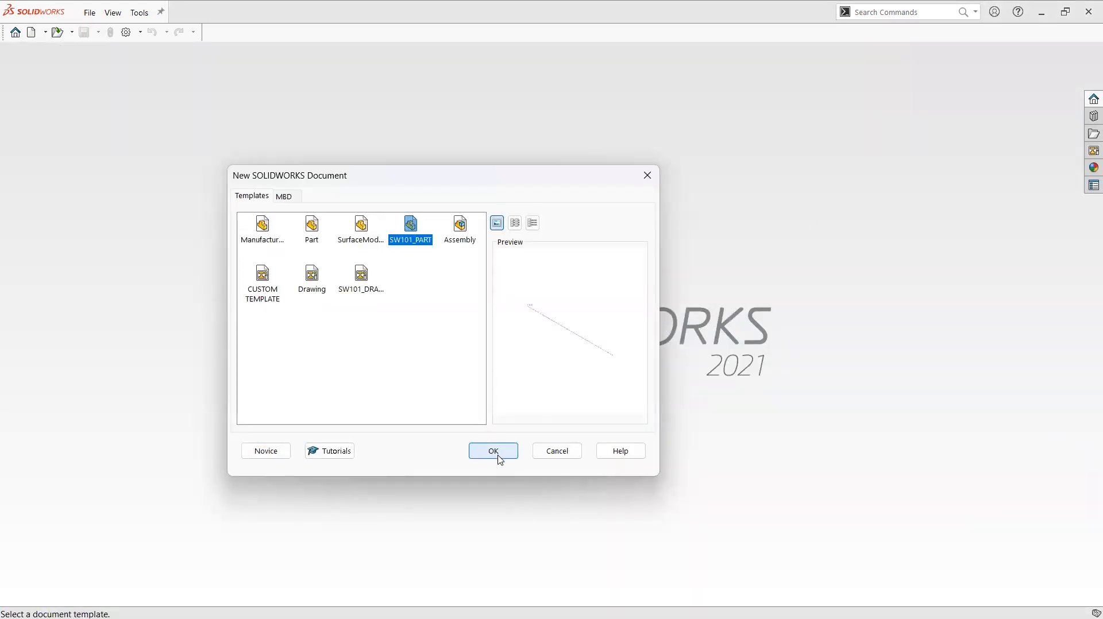
{"action": "left_click", "coordinate": [495, 452]}
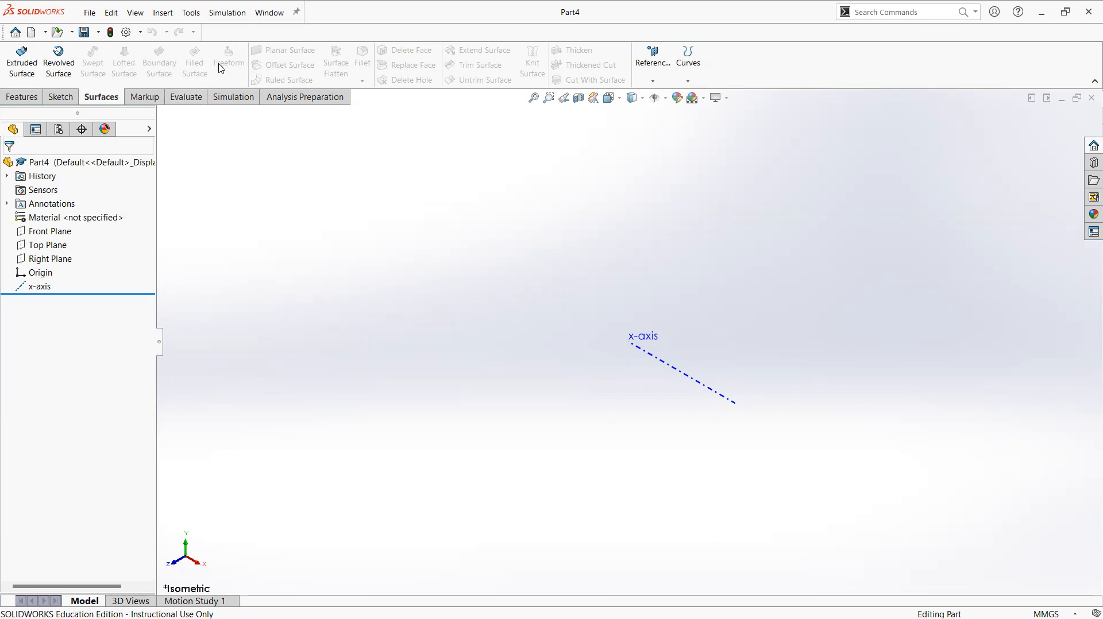
{"action": "left_click", "coordinate": [23, 98]}
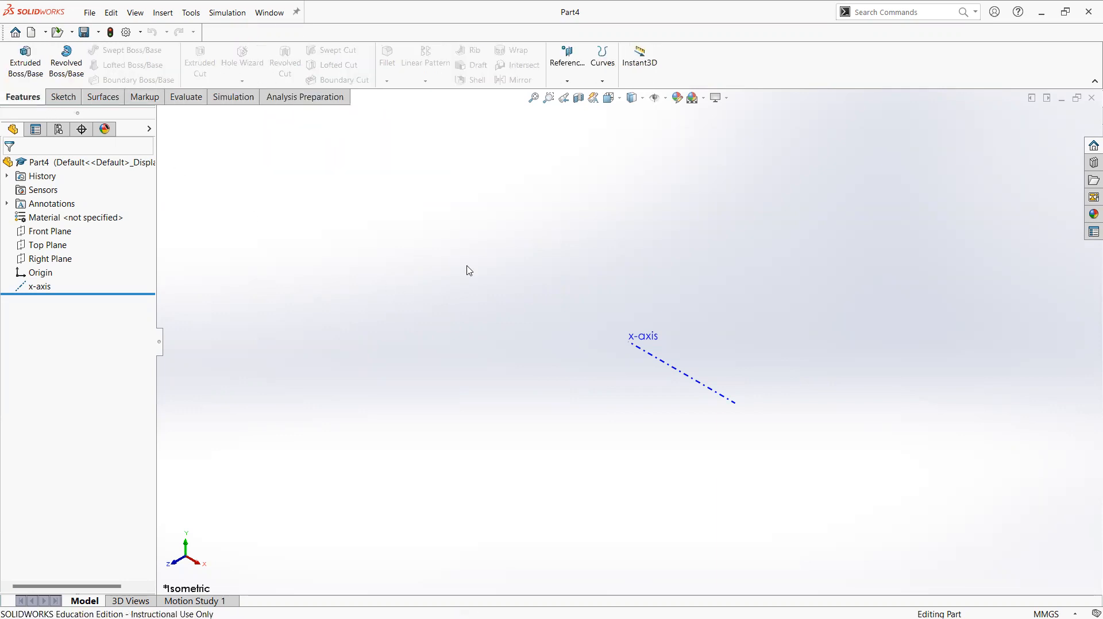
Open the interface customization settings at the start of the toolbar list
{"action": "mouse_move", "coordinate": [513, 238]}
{"action": "right_mouse_down"}
{"action": "mouse_move", "coordinate": [497, 230]}
{"action": "mouse_move", "coordinate": [502, 264]}
{"action": "mouse_move", "coordinate": [530, 235]}
{"action": "mouse_move", "coordinate": [504, 225]}
{"action": "right_mouse_up"}
{"action": "right_click_drag", "start_coordinate": [235, 90], "coordinate": [172, 58]}
{"action": "left_click", "coordinate": [141, 33]}
{"action": "left_click", "coordinate": [141, 33]}
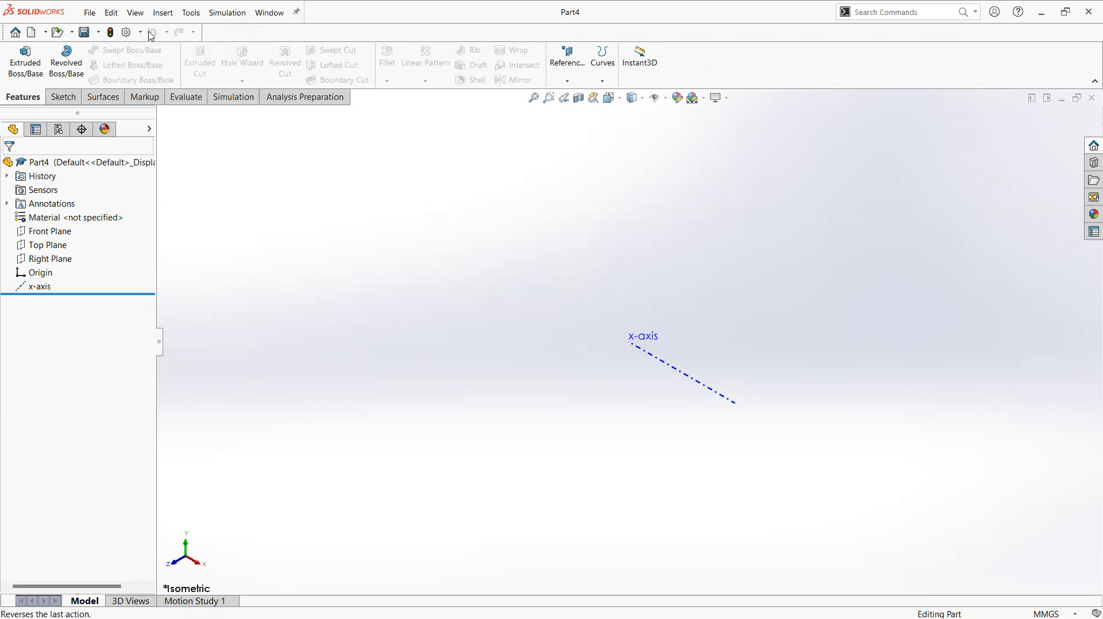
{"action": "left_click", "coordinate": [141, 33]}
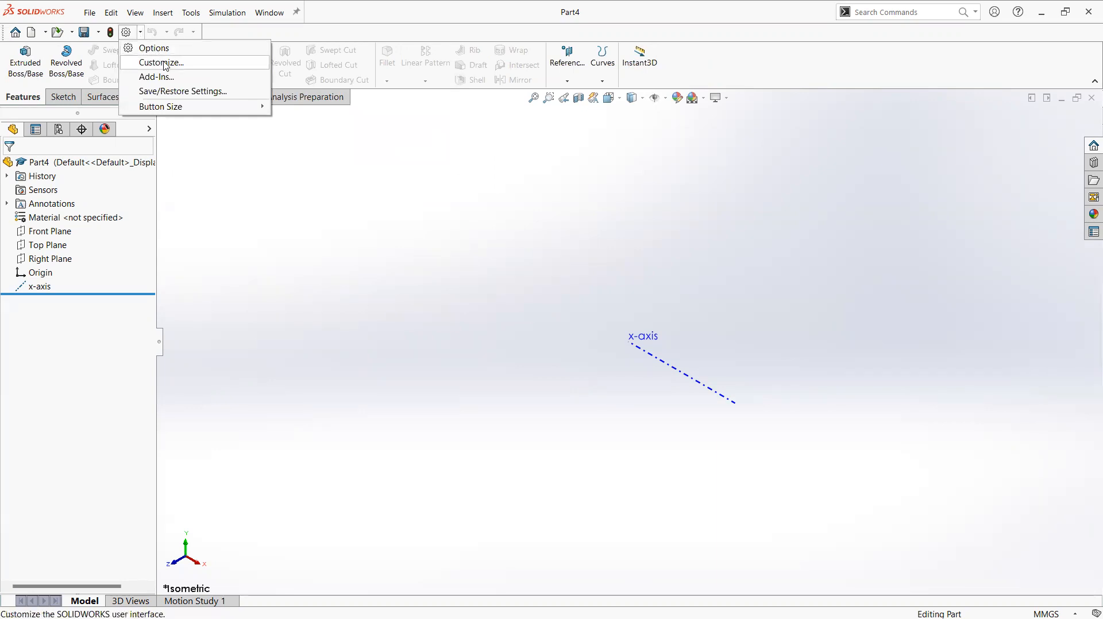
{"action": "left_click", "coordinate": [194, 67]}
{"action": "left_click_drag", "start_coordinate": [572, 231], "coordinate": [572, 190]}
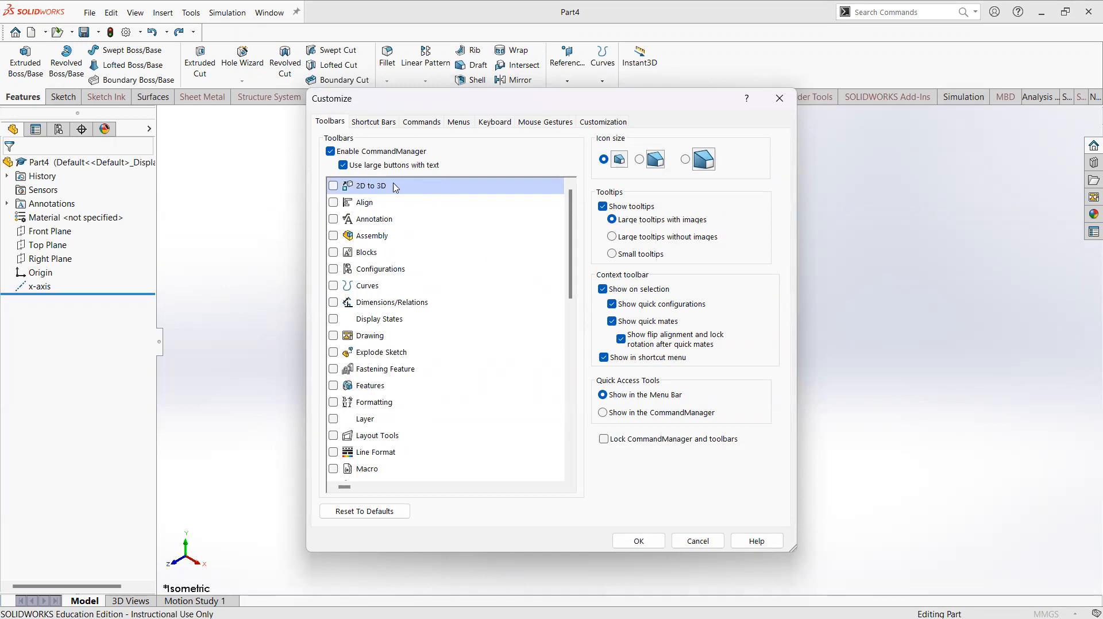
Turn on the Align, Annotation and Assembly toolbars
{"action": "left_click", "coordinate": [334, 203]}
{"action": "left_click", "coordinate": [333, 219]}
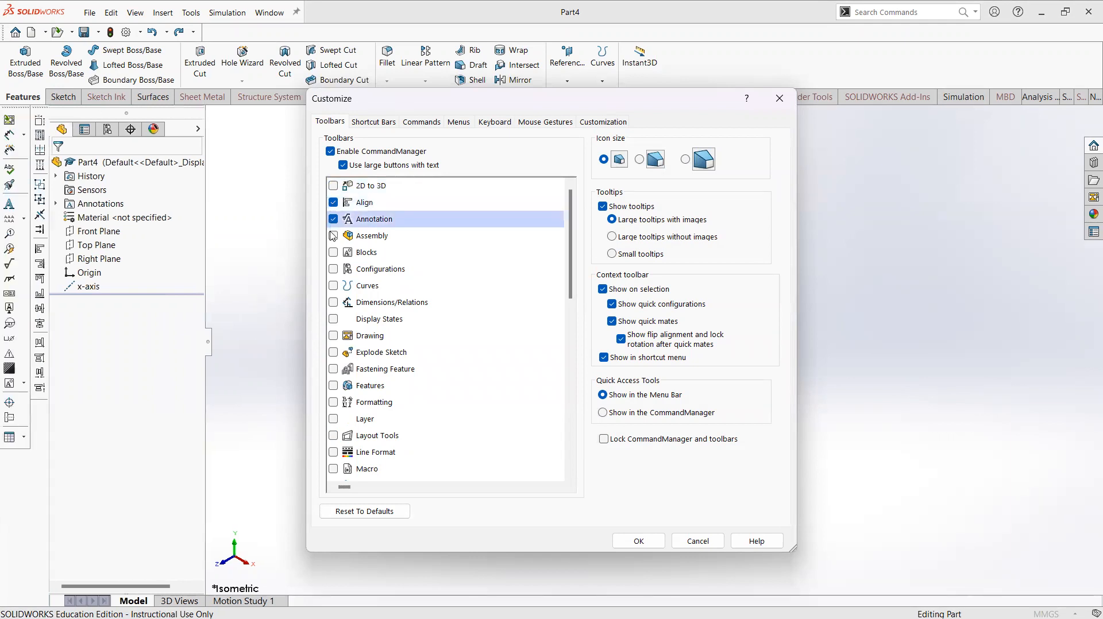
{"action": "left_click", "coordinate": [333, 236]}
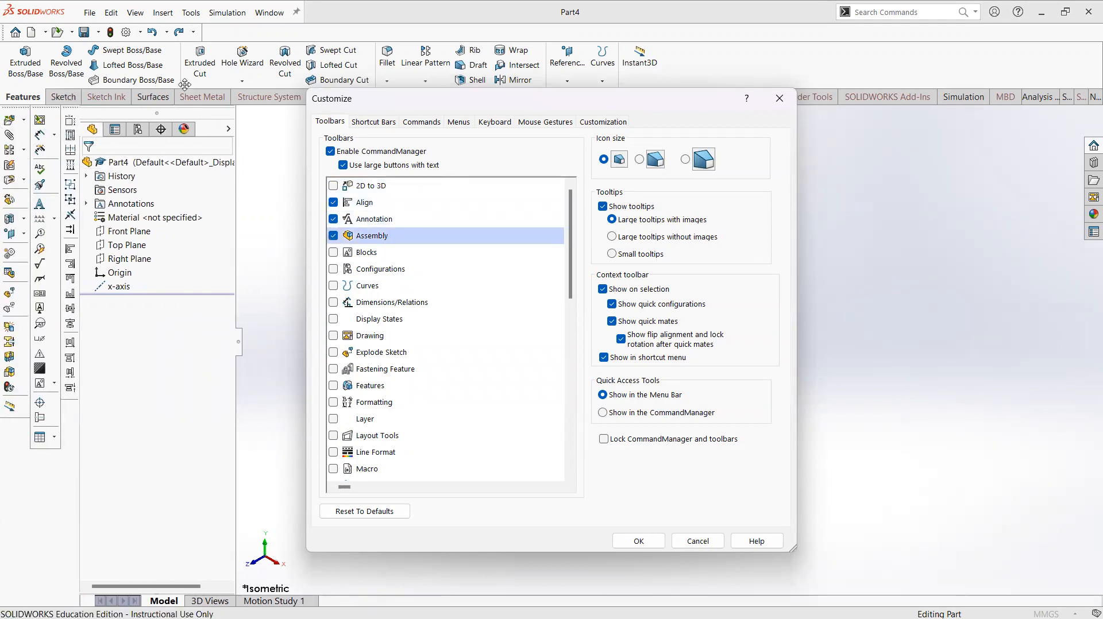
{"action": "left_click_drag", "start_coordinate": [132, 262], "coordinate": [595, 18]}
{"action": "left_click_drag", "start_coordinate": [186, 186], "coordinate": [71, 190]}
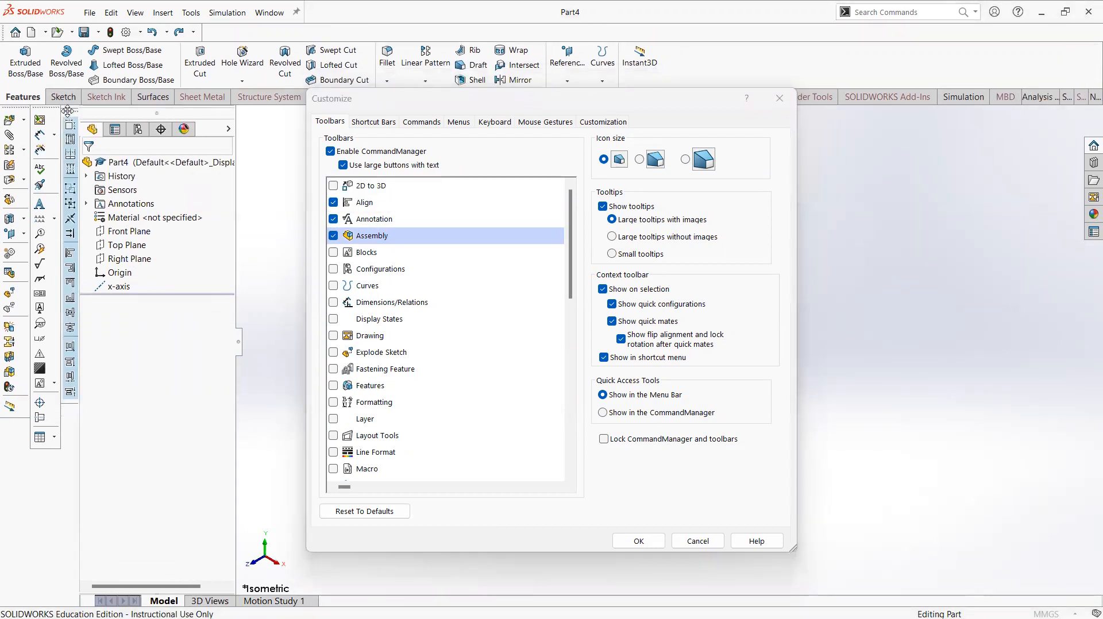
Turn off the Assembly, Annotation and Align toolbars
{"action": "left_click", "coordinate": [333, 236]}
{"action": "left_click", "coordinate": [333, 219]}
{"action": "left_click", "coordinate": [333, 202]}
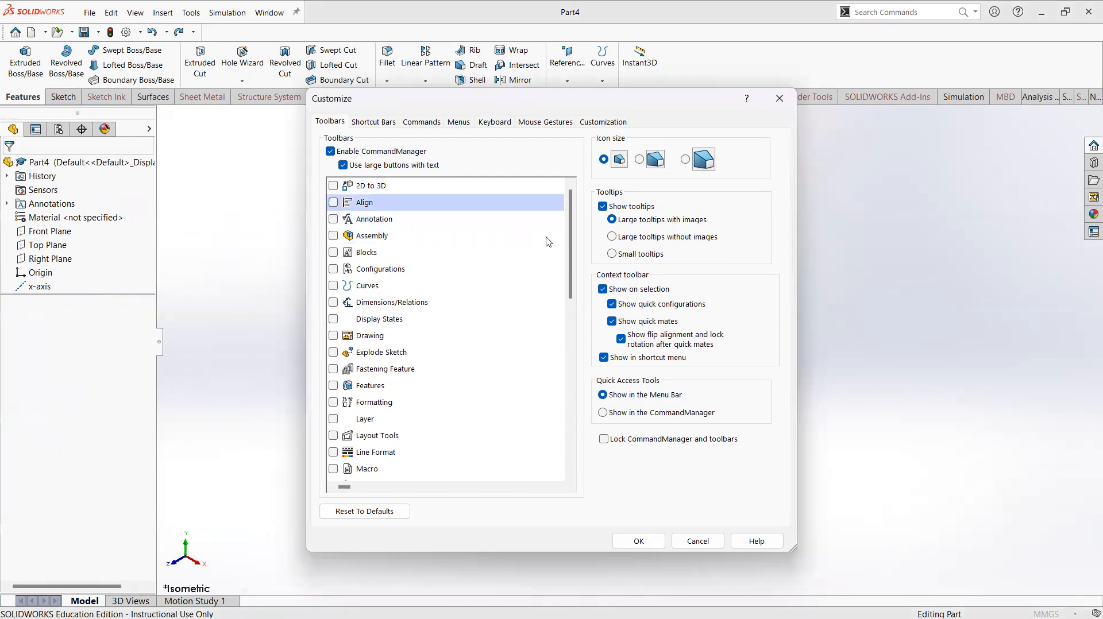
Look through the rest of the toolbar list and the shortcut bar settings, and display the part shortcut bar
{"action": "left_click_drag", "start_coordinate": [565, 226], "coordinate": [571, 391]}
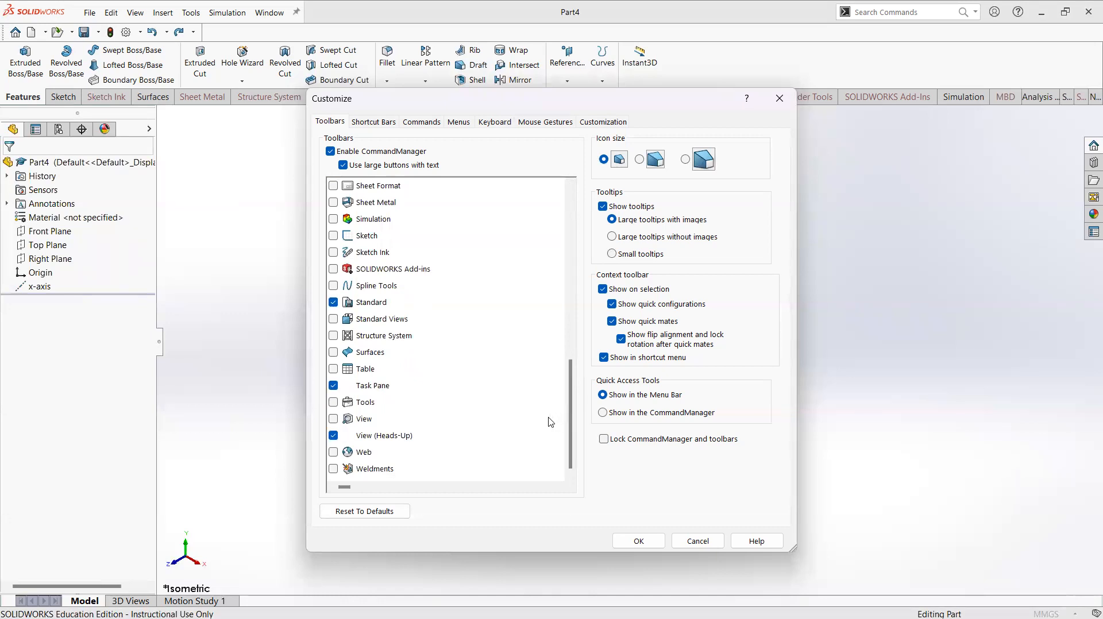
{"action": "left_click", "coordinate": [377, 120]}
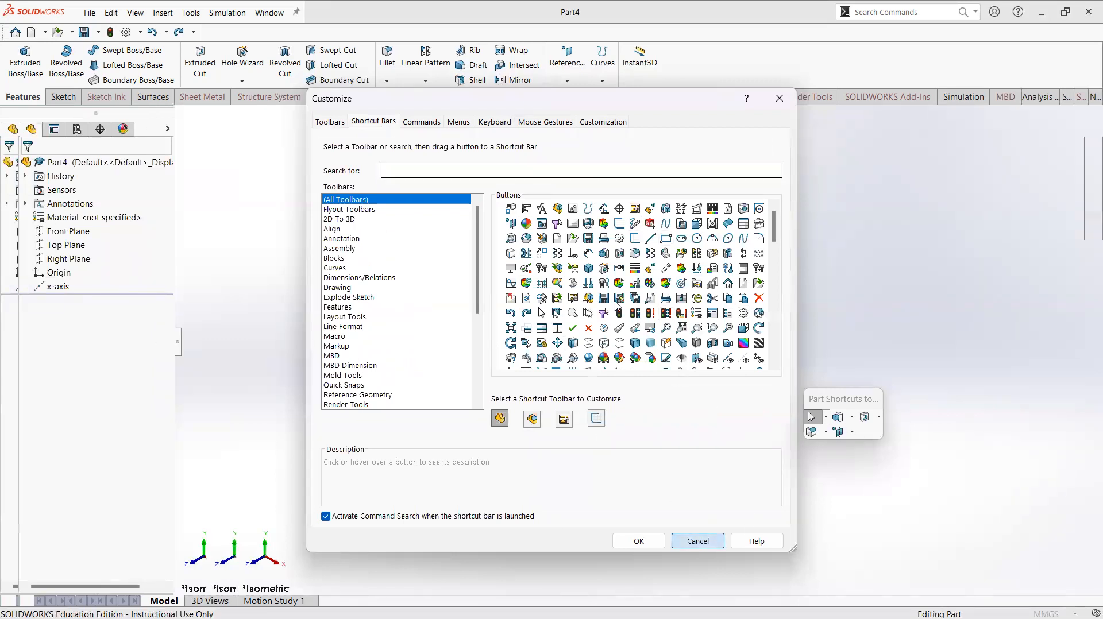
{"action": "key", "text": "Escape"}
{"action": "key", "text": "s"}
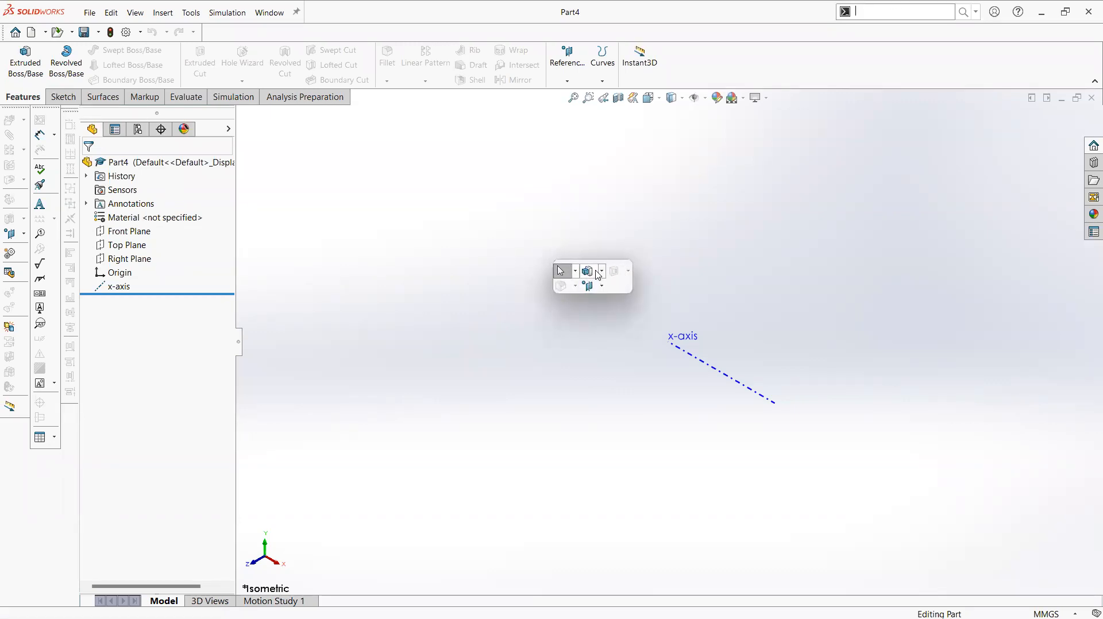
{"action": "key", "text": "Escape"}
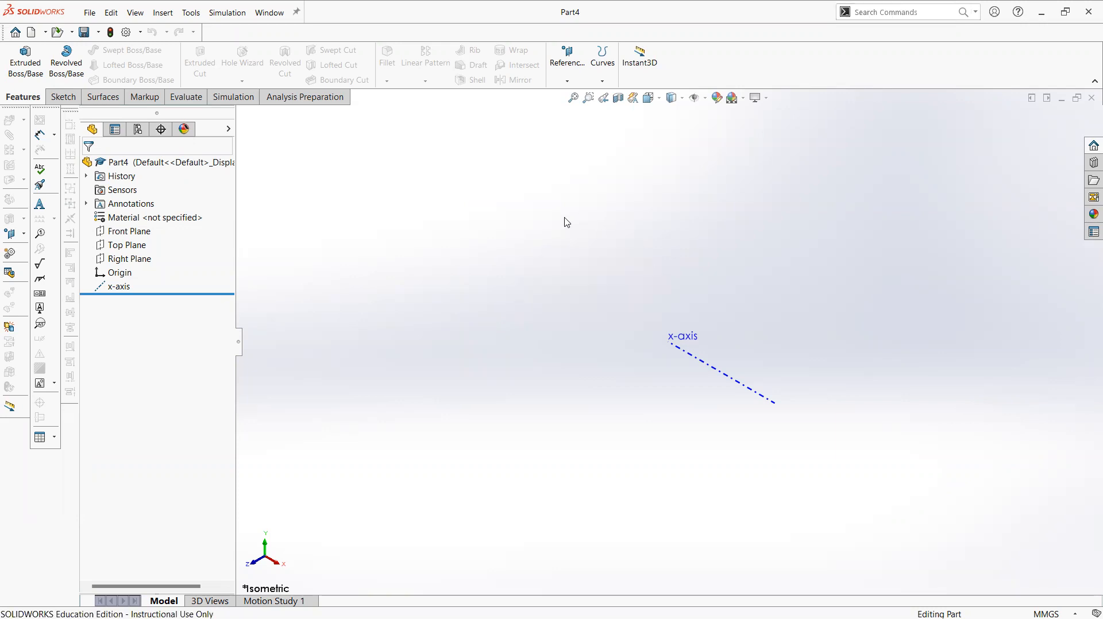
Hide the docked Assembly, Annotation and Align toolbars using the toolbar visibility list
{"action": "right_click", "coordinate": [810, 61]}
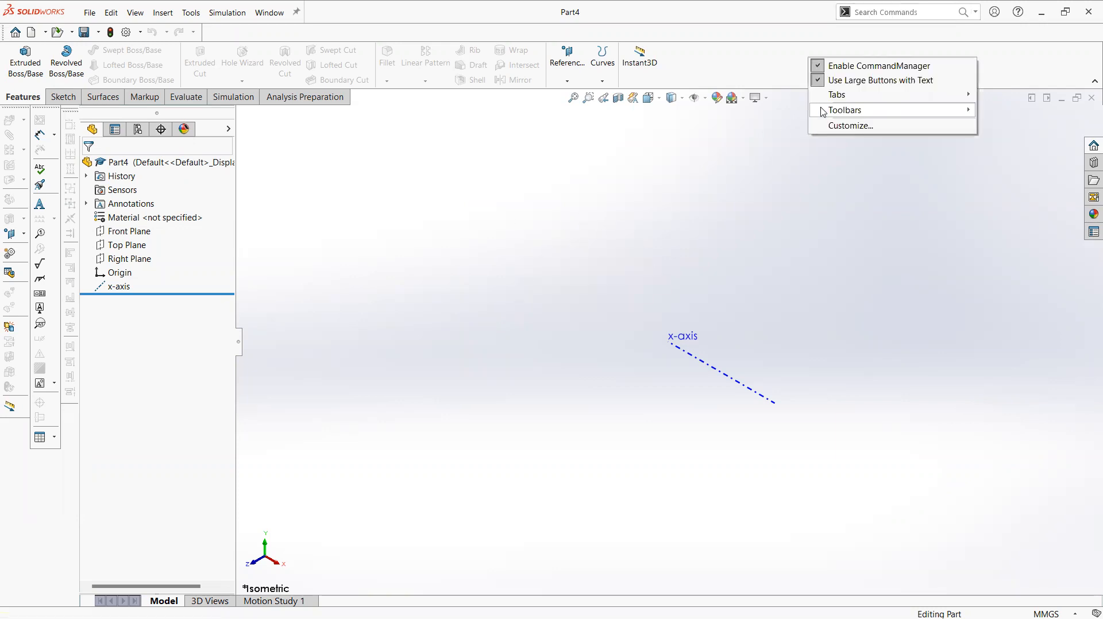
{"action": "mouse_move", "coordinate": [823, 112]}
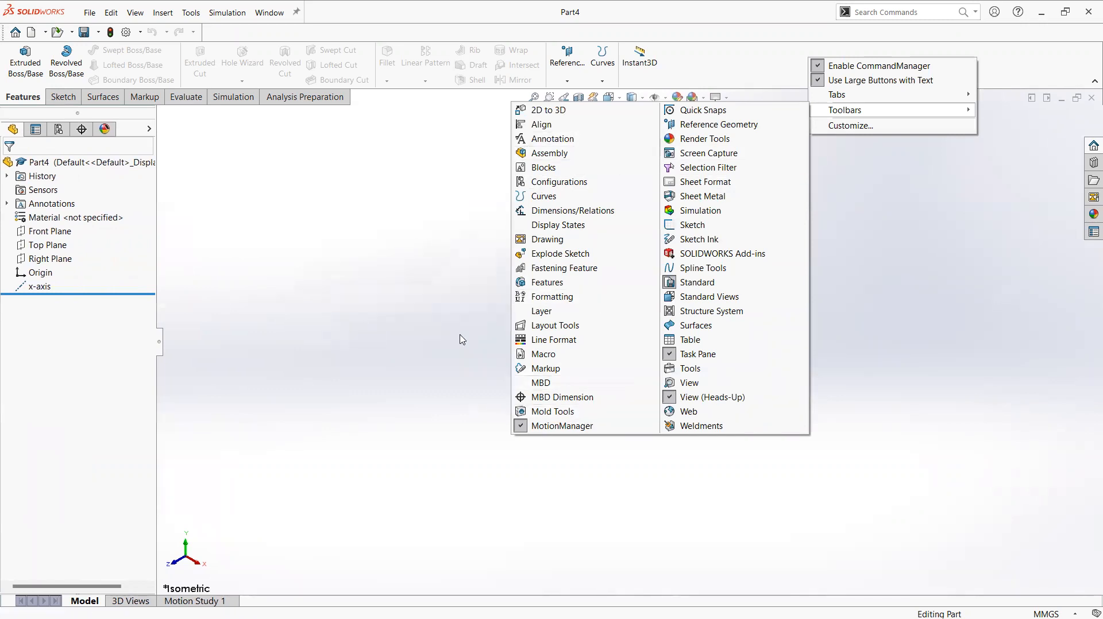
{"action": "left_click", "coordinate": [438, 338]}
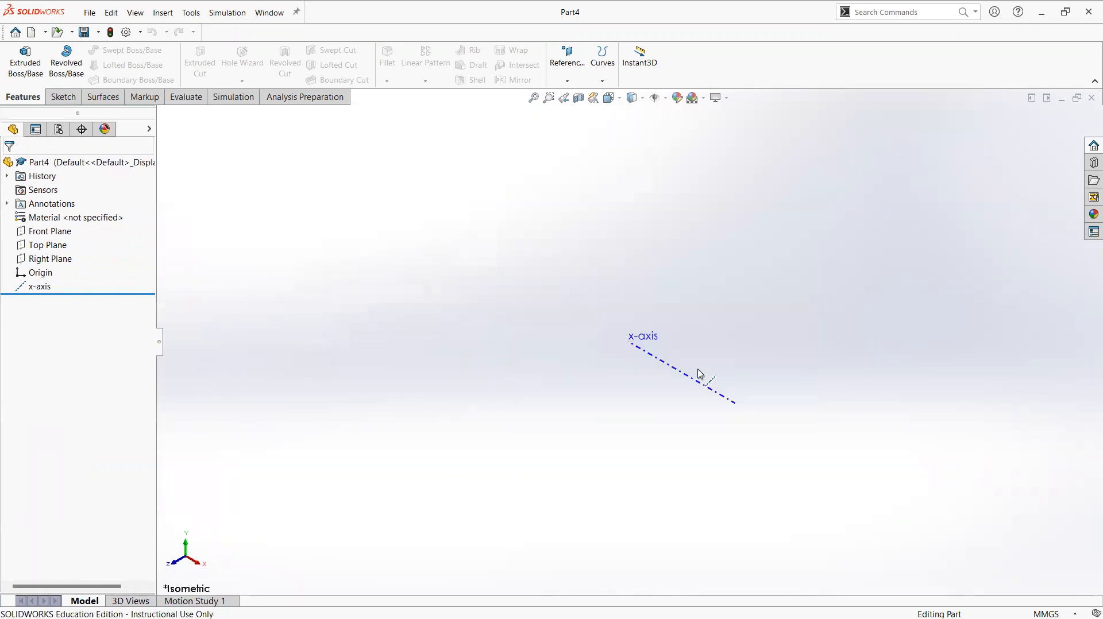
Start a sketch on the Right Plane to view its shortcut bar, discard the sketch, and view the part shortcut bar
{"action": "left_click", "coordinate": [526, 267]}
{"action": "left_click", "coordinate": [564, 297]}
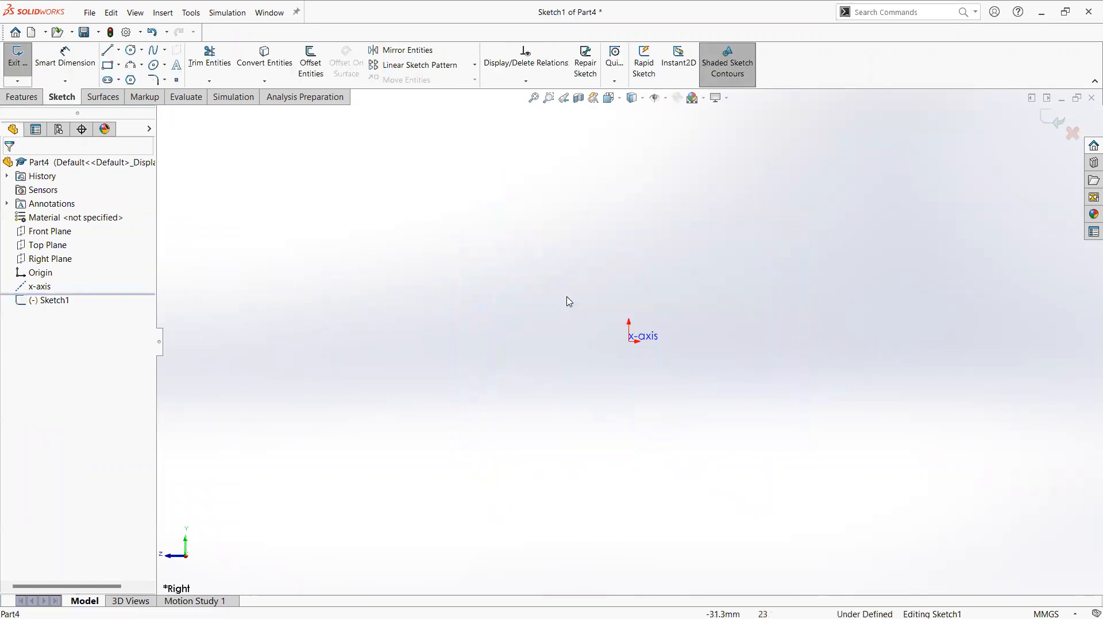
{"action": "key", "text": "s"}
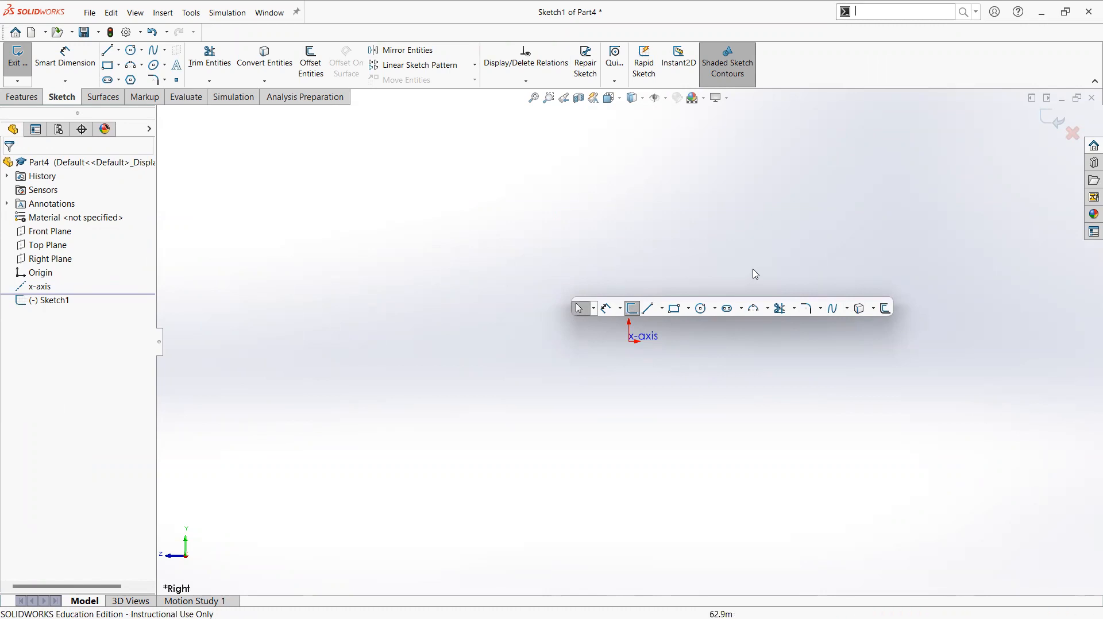
{"action": "left_click", "coordinate": [1072, 134]}
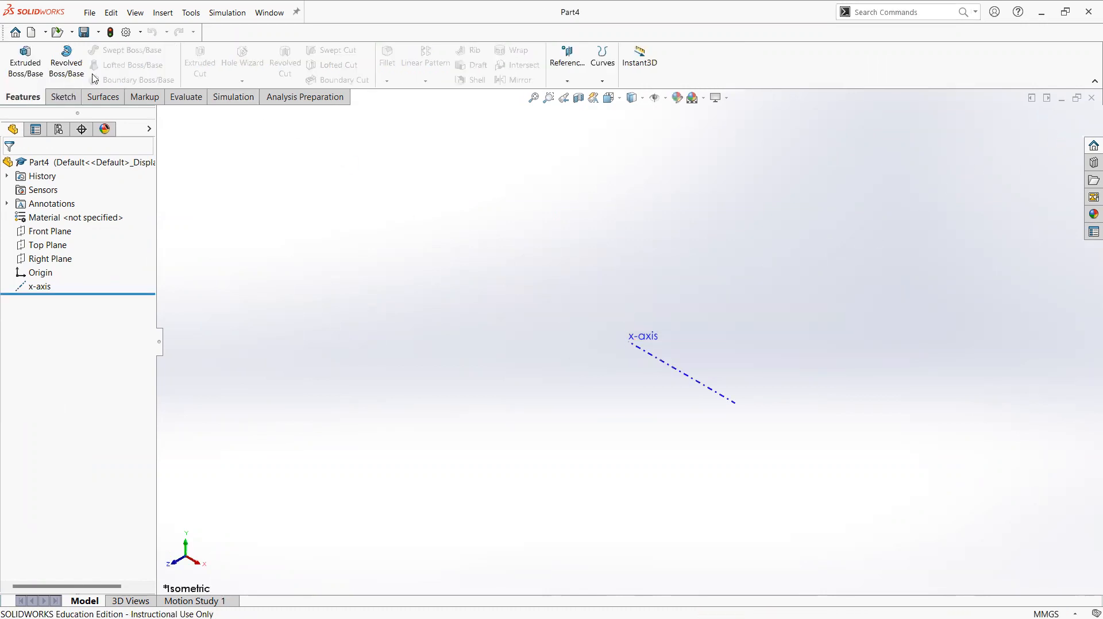
{"action": "left_click", "coordinate": [528, 320]}
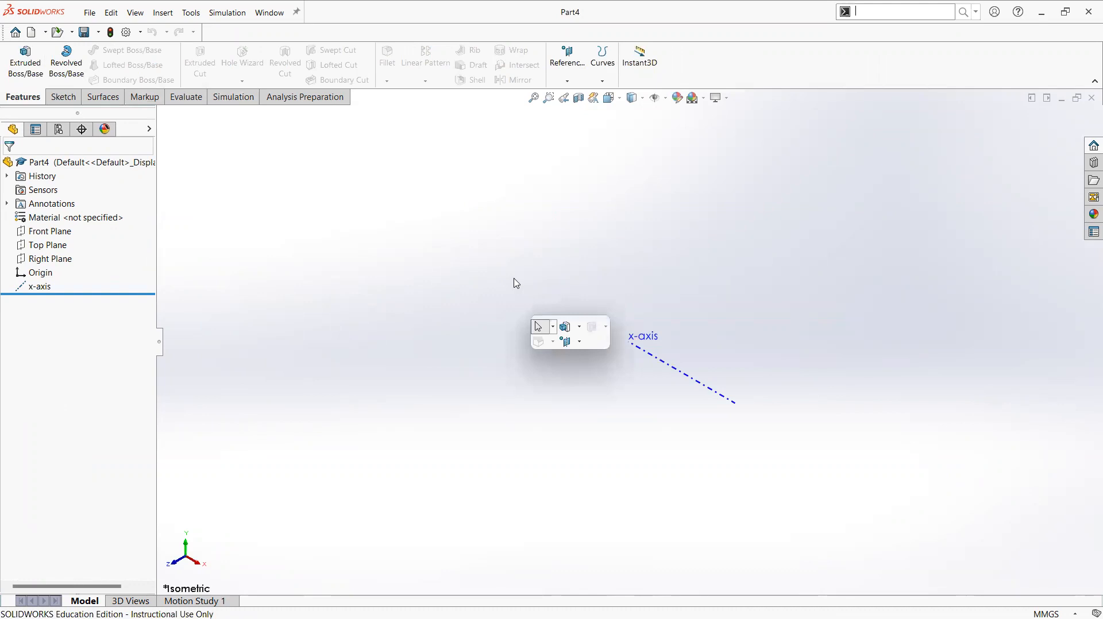
Open the shortcut bar customization settings and try to move the Linear Pattern command out of the button collection
{"action": "left_click", "coordinate": [141, 33]}
{"action": "left_click", "coordinate": [168, 59]}
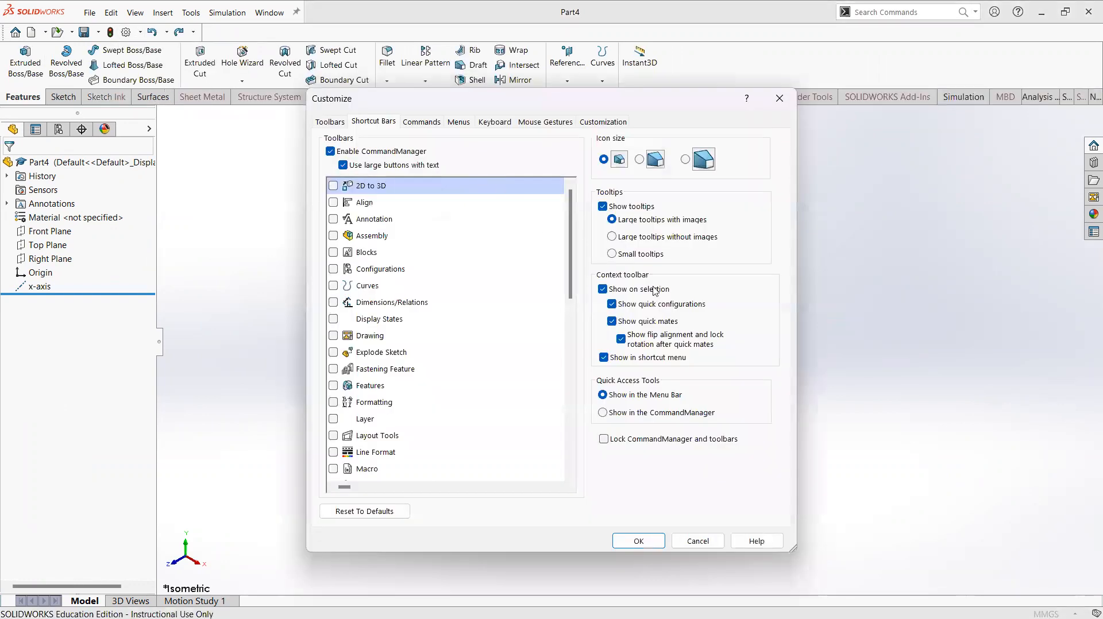
{"action": "left_click", "coordinate": [374, 121]}
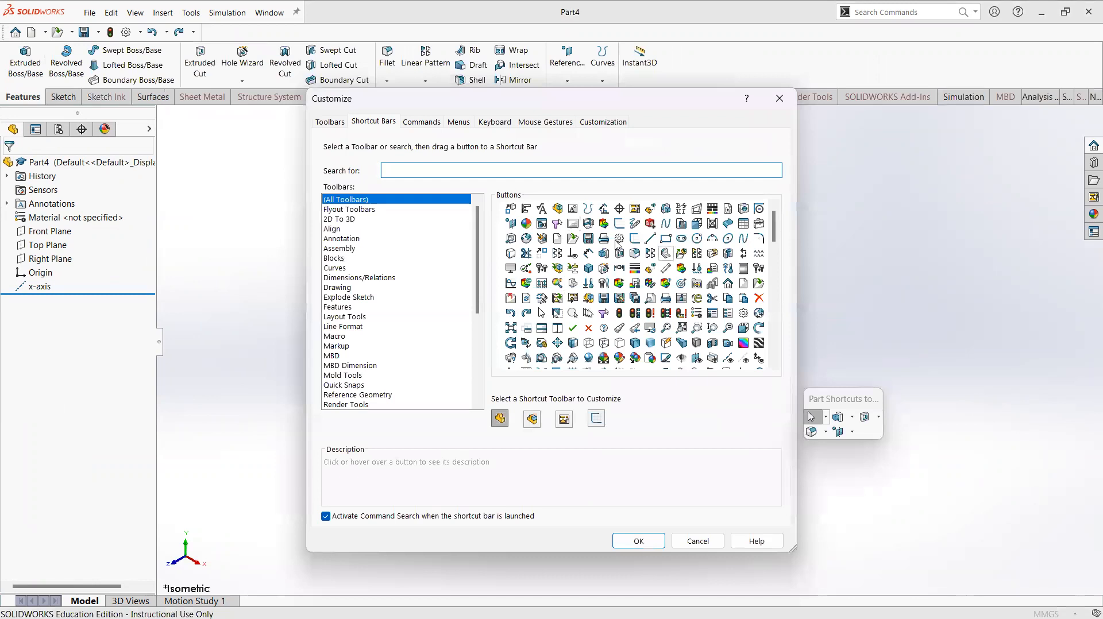
{"action": "left_click_drag", "start_coordinate": [776, 223], "coordinate": [800, 192]}
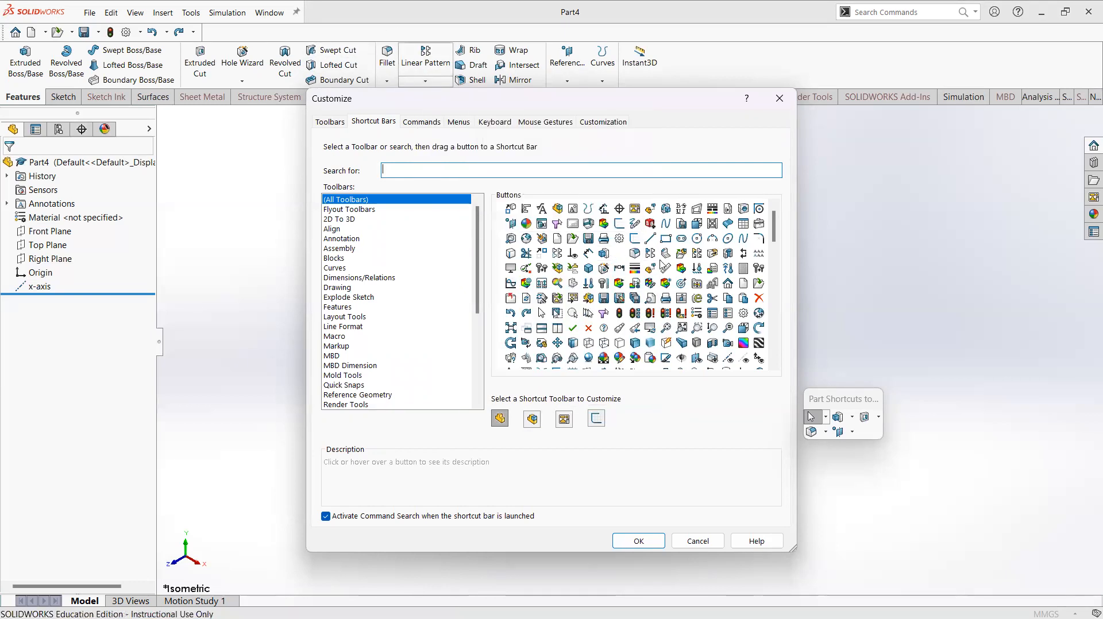
{"action": "left_click_drag", "start_coordinate": [652, 258], "coordinate": [894, 233]}
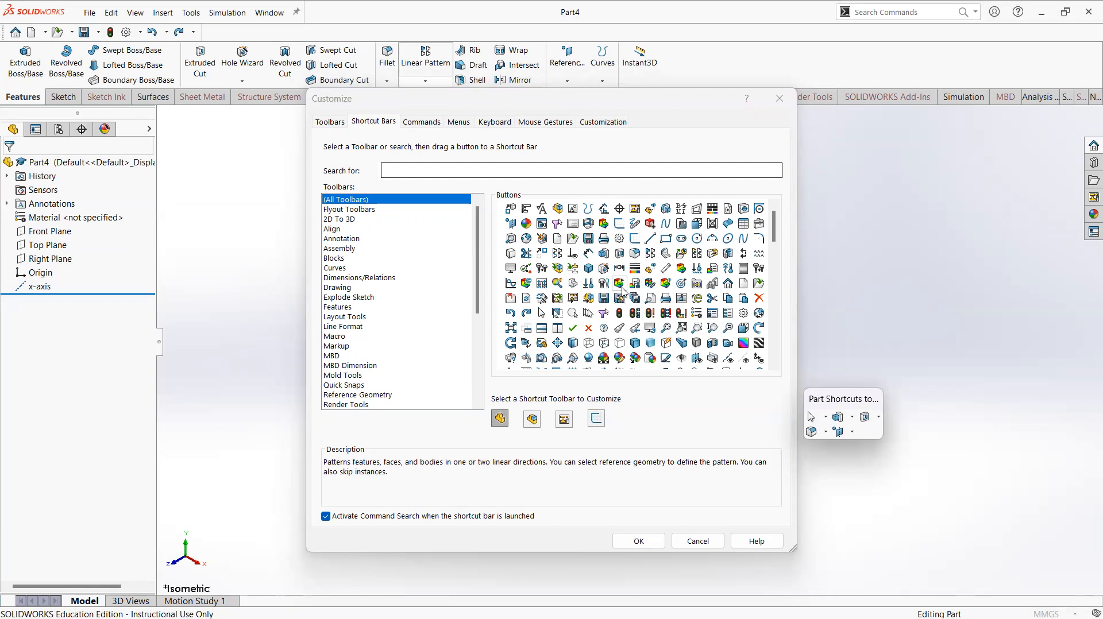
Add and remove the Toggle Selection Filter Toolbar command among the feature commands, and move Extruded Boss/Base behind Instant3D and back
{"action": "left_click_drag", "start_coordinate": [605, 320], "coordinate": [696, 61]}
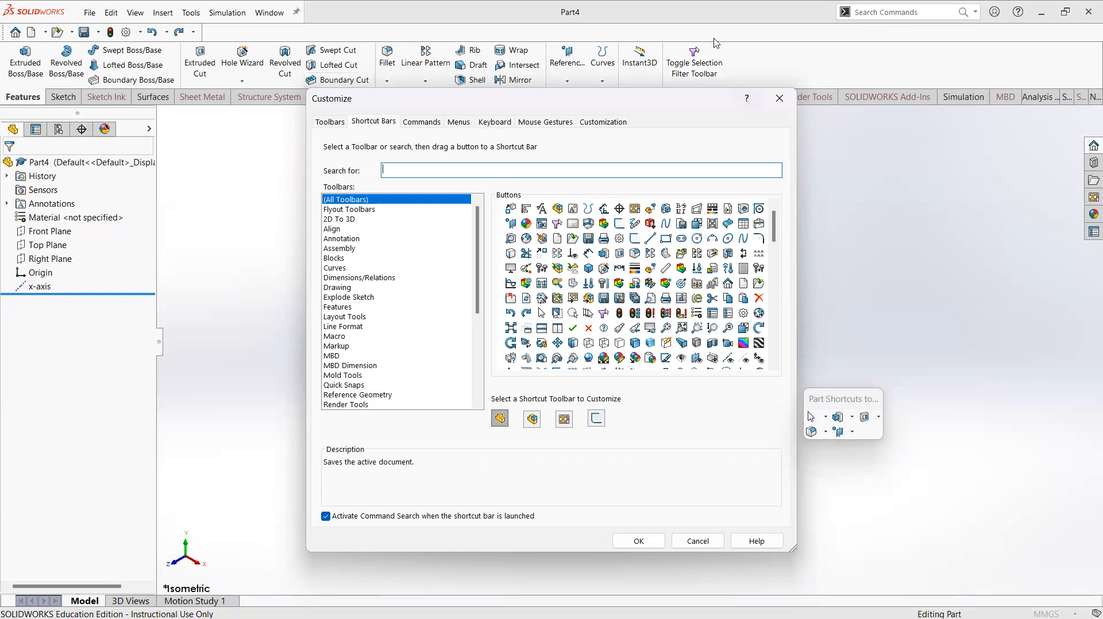
{"action": "left_click_drag", "start_coordinate": [707, 60], "coordinate": [917, 341]}
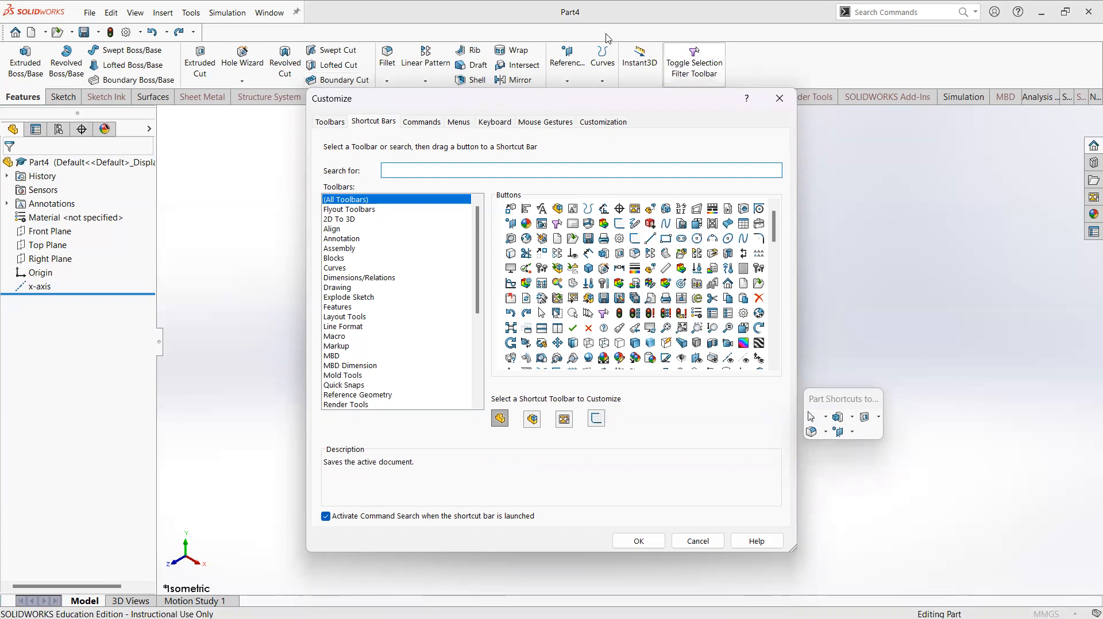
{"action": "left_click_drag", "start_coordinate": [40, 67], "coordinate": [632, 63]}
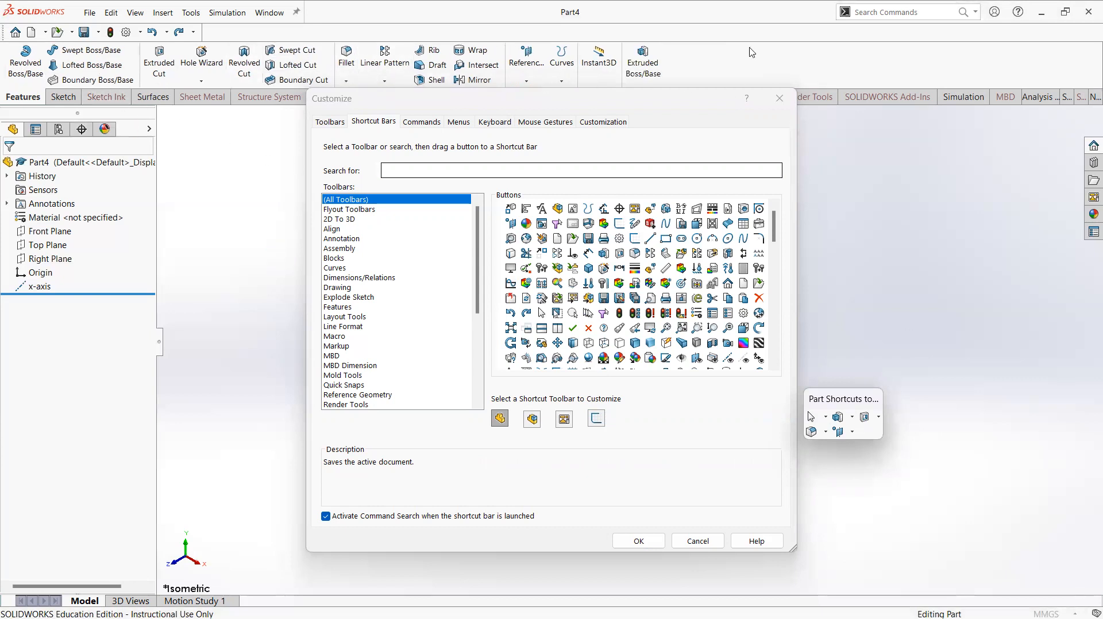
{"action": "left_click_drag", "start_coordinate": [74, 93], "coordinate": [26, 63]}
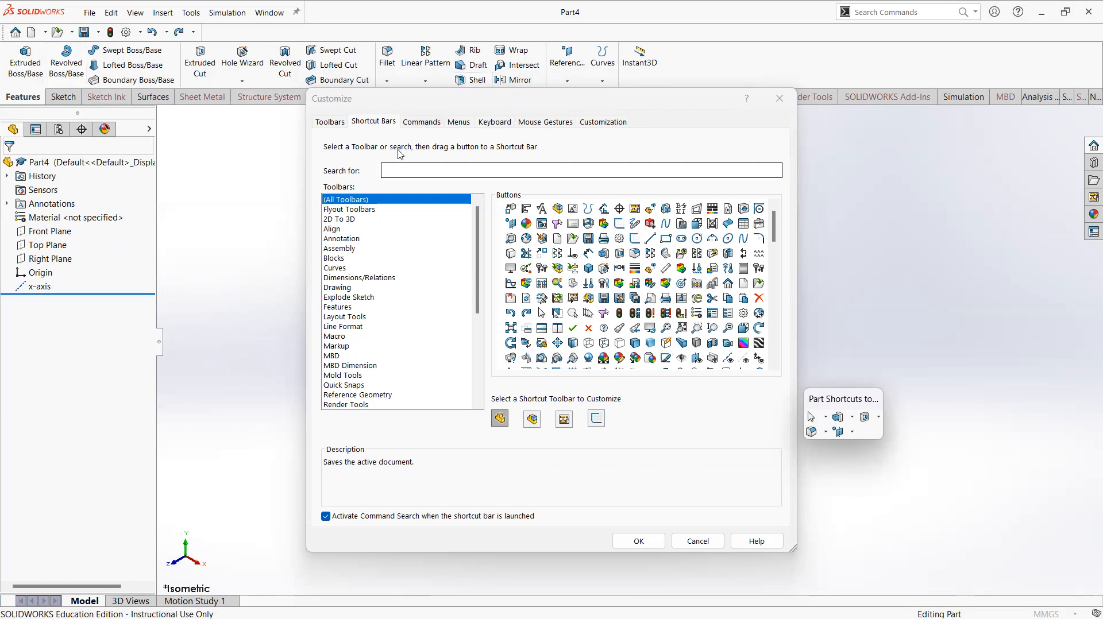
Examine the Assembly, Drawing and Sketch shortcut toolbars in the customization settings
{"action": "left_click", "coordinate": [534, 419]}
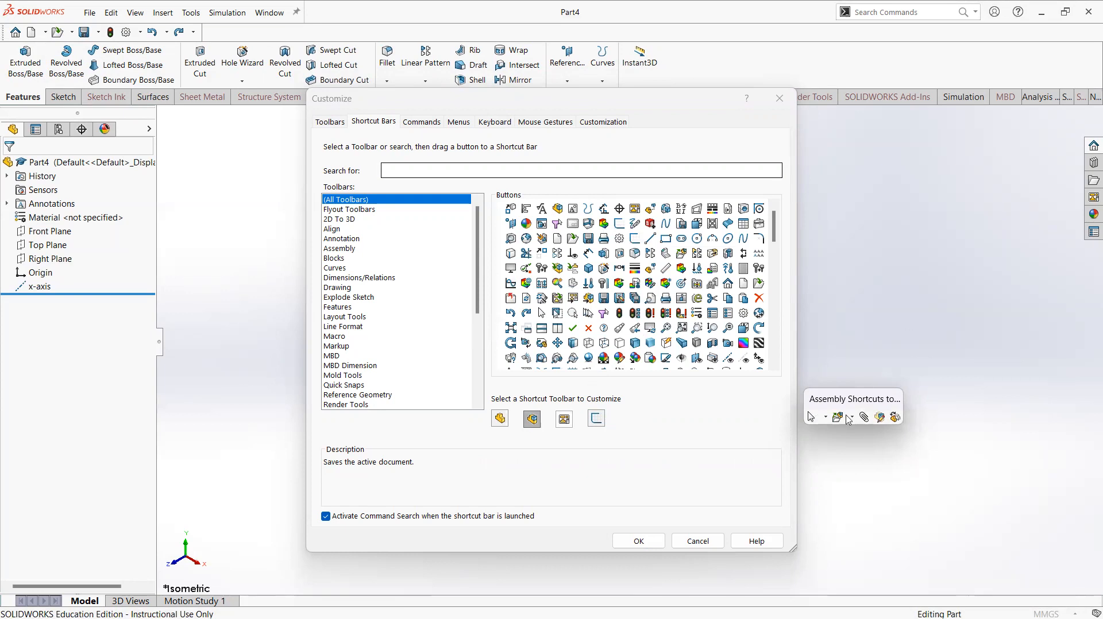
{"action": "left_click", "coordinate": [597, 423]}
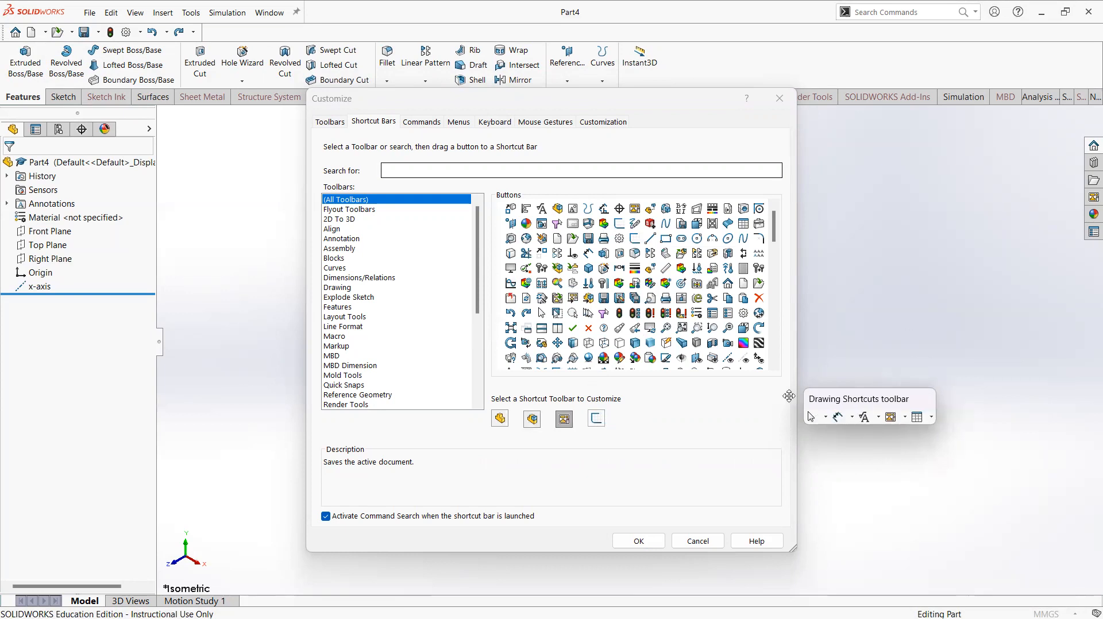
{"action": "left_click", "coordinate": [597, 419]}
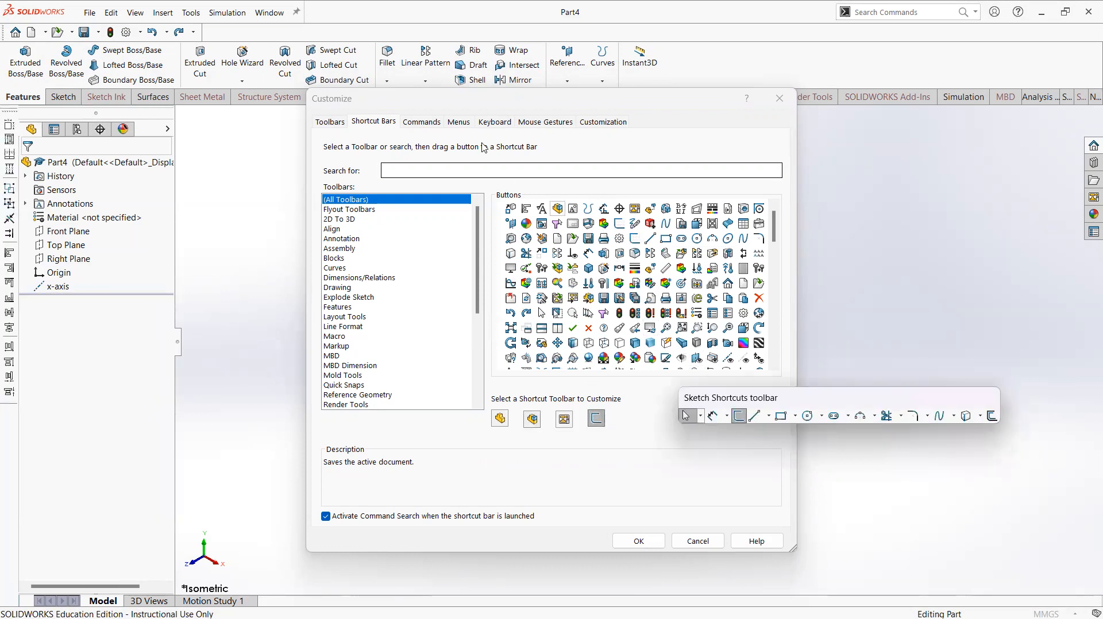
Review the Commands, Menus, Keyboard and Mouse Gestures customization settings, and close the dialog with OK
{"action": "left_click", "coordinate": [413, 125]}
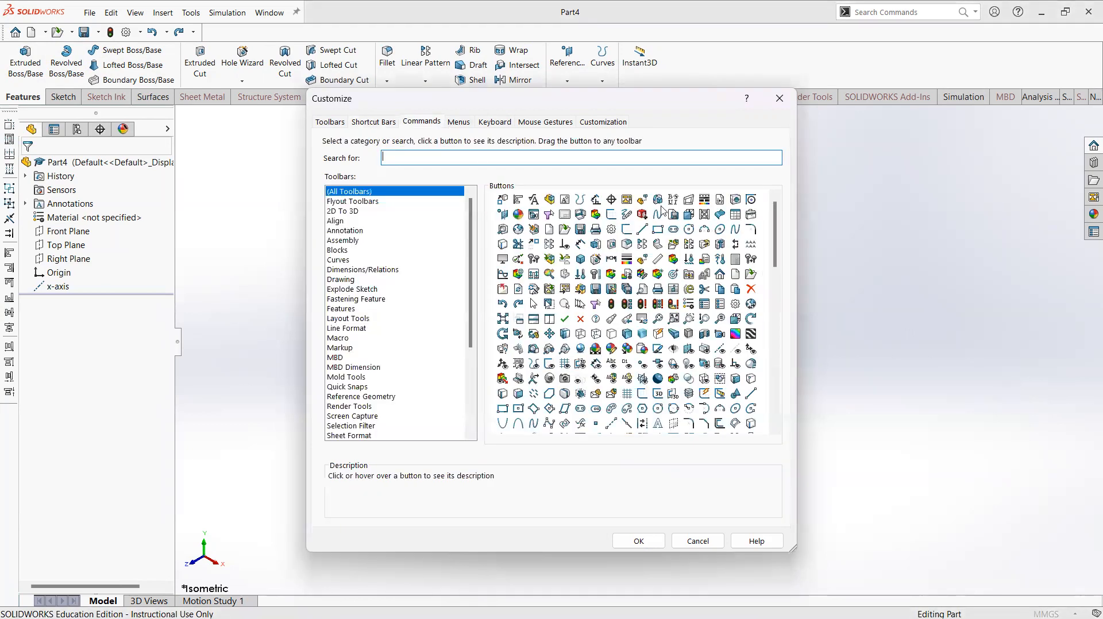
{"action": "left_click_drag", "start_coordinate": [780, 224], "coordinate": [776, 253]}
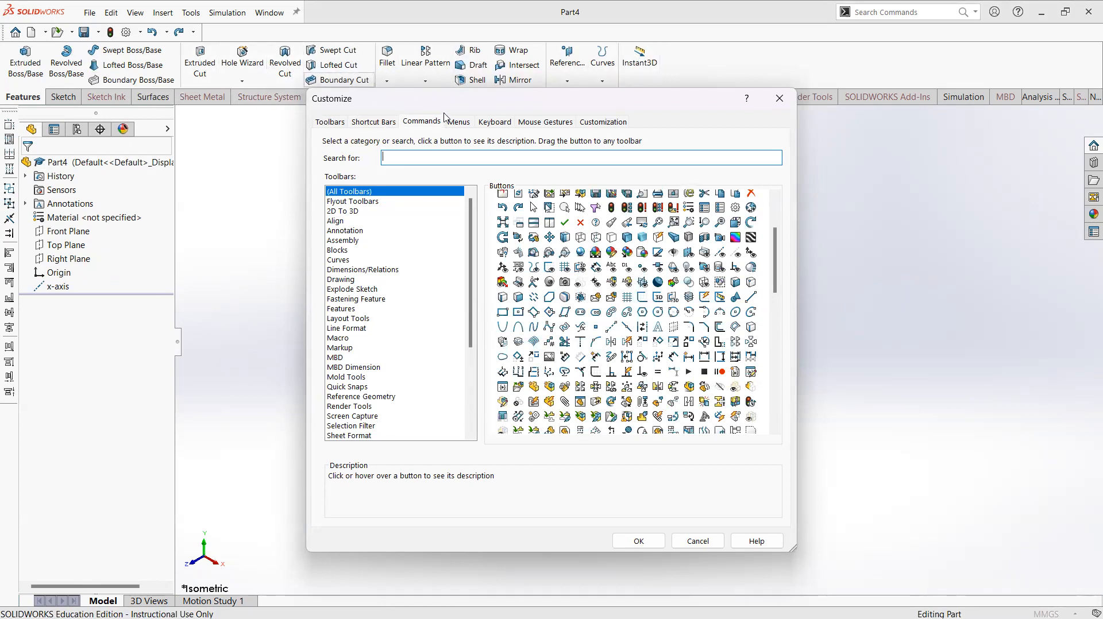
{"action": "left_click", "coordinate": [460, 122]}
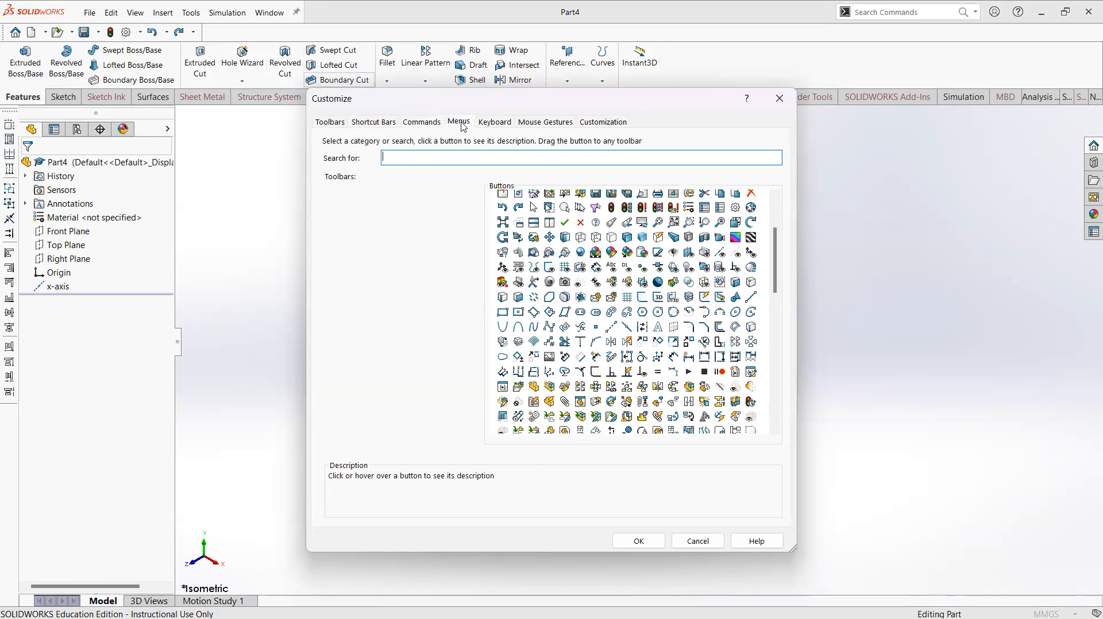
{"action": "left_click", "coordinate": [494, 122]}
{"action": "left_click_drag", "start_coordinate": [772, 218], "coordinate": [785, 192]}
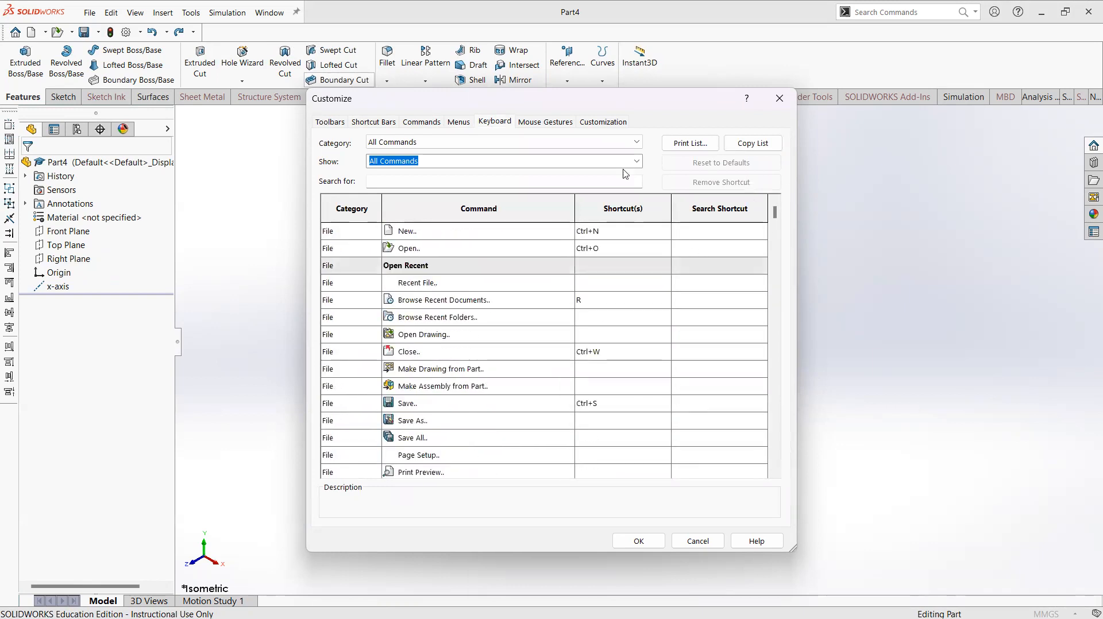
{"action": "left_click", "coordinate": [543, 123]}
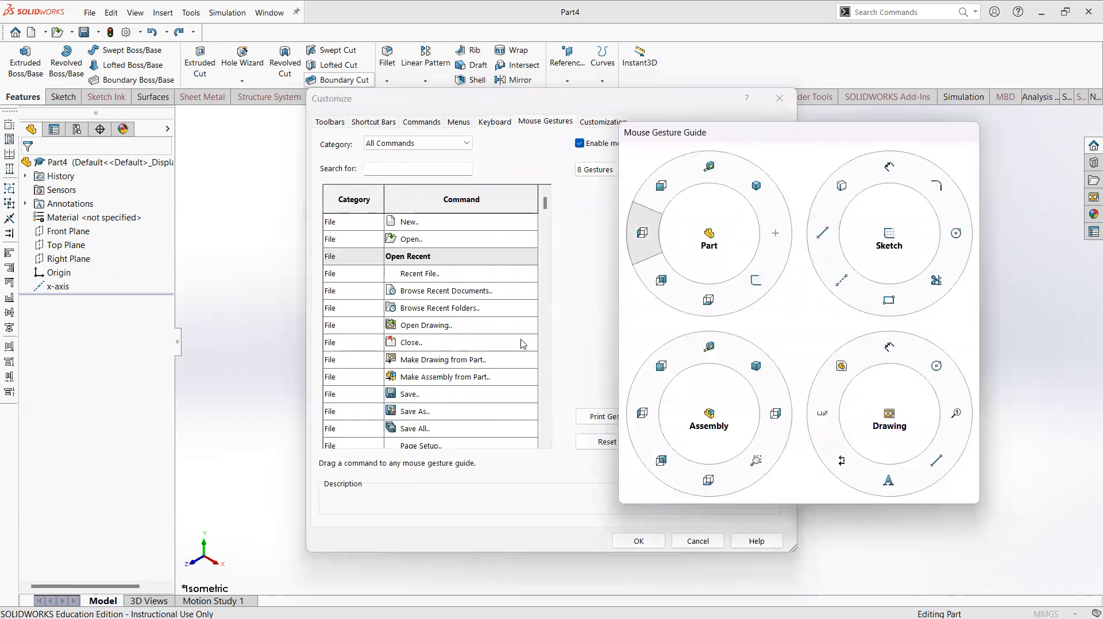
{"action": "left_click", "coordinate": [628, 543]}
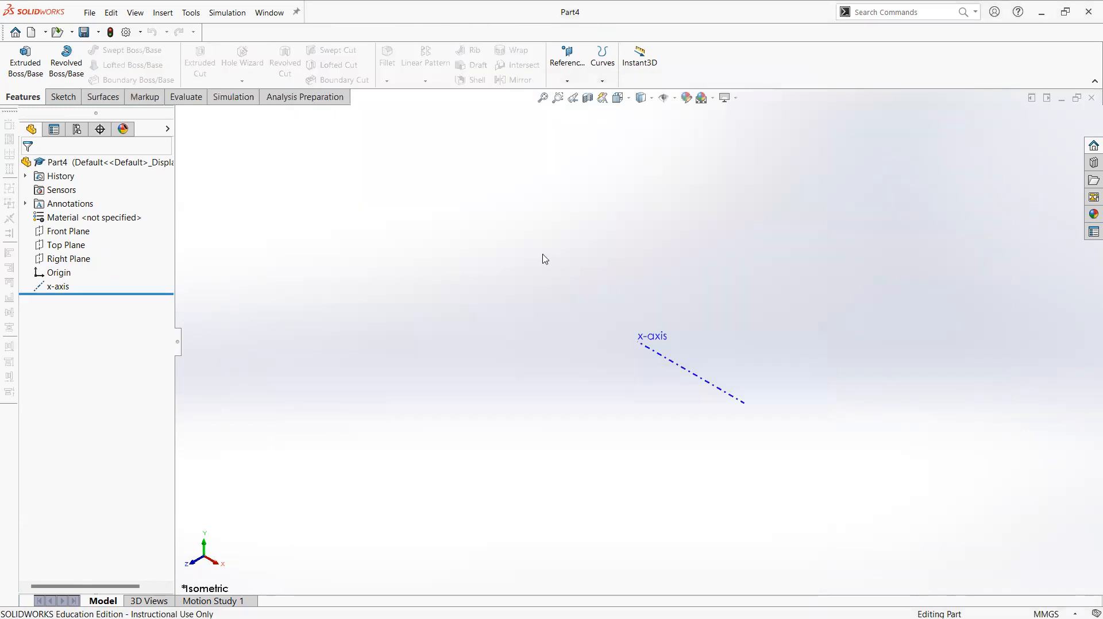
Try out the part mouse gestures and start a sketch on the Top Plane with one
{"action": "mouse_move", "coordinate": [543, 254]}
{"action": "right_mouse_down"}
{"action": "mouse_move", "coordinate": [561, 256]}
{"action": "mouse_move", "coordinate": [557, 242]}
{"action": "mouse_move", "coordinate": [532, 243]}
{"action": "mouse_move", "coordinate": [527, 280]}
{"action": "mouse_move", "coordinate": [559, 271]}
{"action": "mouse_move", "coordinate": [546, 234]}
{"action": "mouse_move", "coordinate": [505, 241]}
{"action": "mouse_move", "coordinate": [560, 265]}
{"action": "mouse_move", "coordinate": [546, 236]}
{"action": "mouse_move", "coordinate": [524, 249]}
{"action": "mouse_move", "coordinate": [549, 273]}
{"action": "mouse_move", "coordinate": [565, 247]}
{"action": "mouse_move", "coordinate": [568, 260]}
{"action": "mouse_move", "coordinate": [545, 246]}
{"action": "mouse_move", "coordinate": [525, 264]}
{"action": "right_mouse_up"}
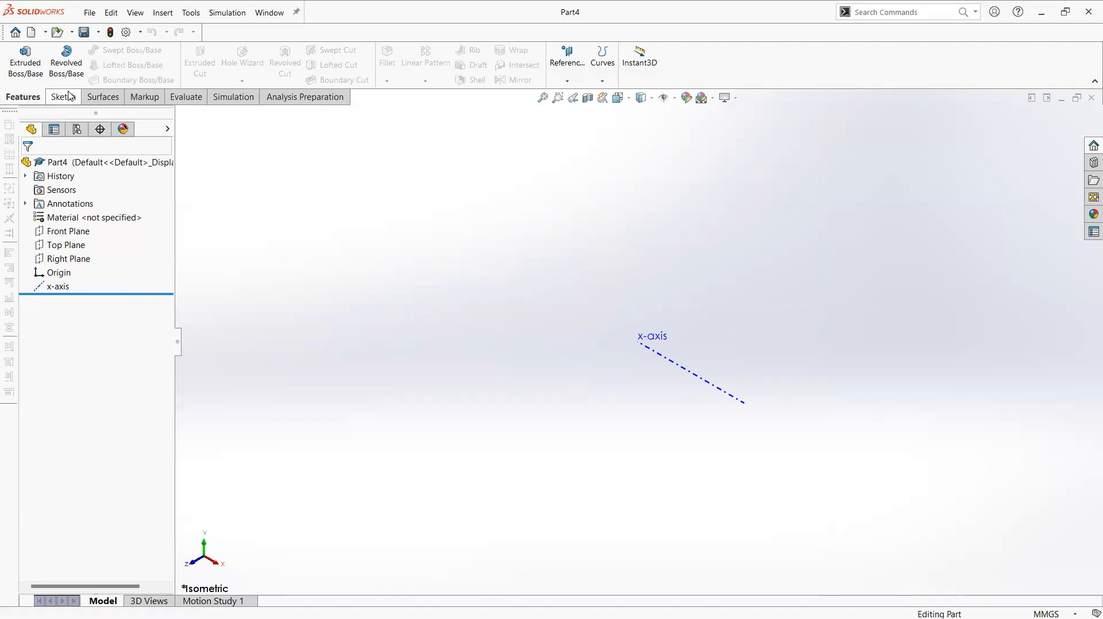
{"action": "left_click", "coordinate": [63, 96]}
{"action": "left_click", "coordinate": [24, 95]}
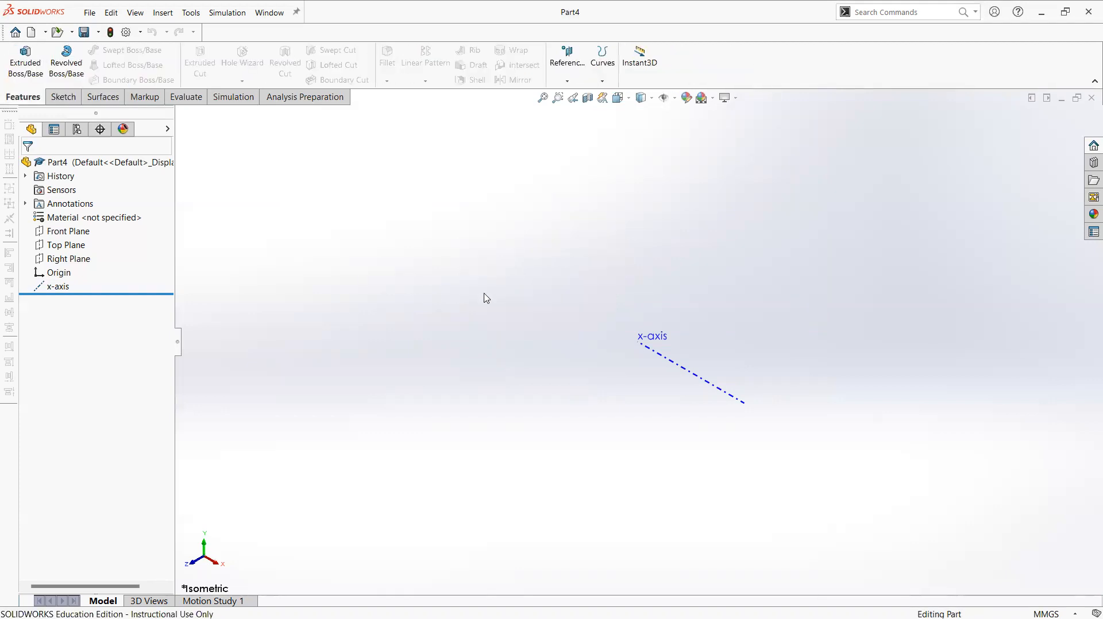
{"action": "mouse_move", "coordinate": [486, 294]}
{"action": "right_mouse_down"}
{"action": "mouse_move", "coordinate": [486, 317]}
{"action": "mouse_move", "coordinate": [503, 296]}
{"action": "mouse_move", "coordinate": [490, 275]}
{"action": "mouse_move", "coordinate": [471, 312]}
{"action": "mouse_move", "coordinate": [513, 317]}
{"action": "right_mouse_up"}
{"action": "right_click_drag", "start_coordinate": [525, 321], "coordinate": [532, 333]}
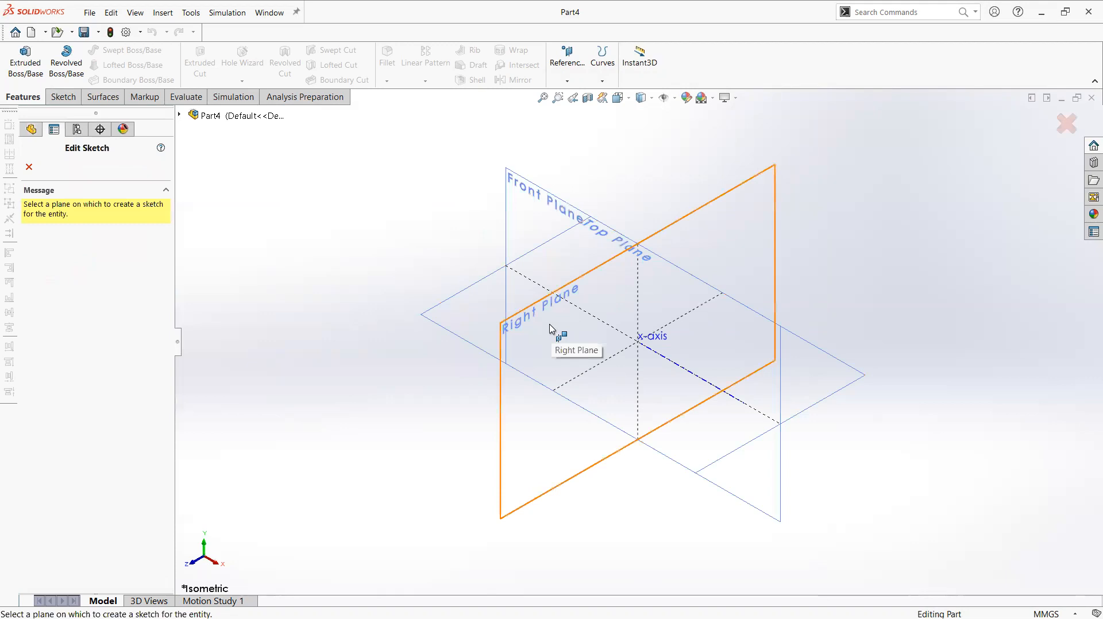
{"action": "left_click", "coordinate": [539, 292]}
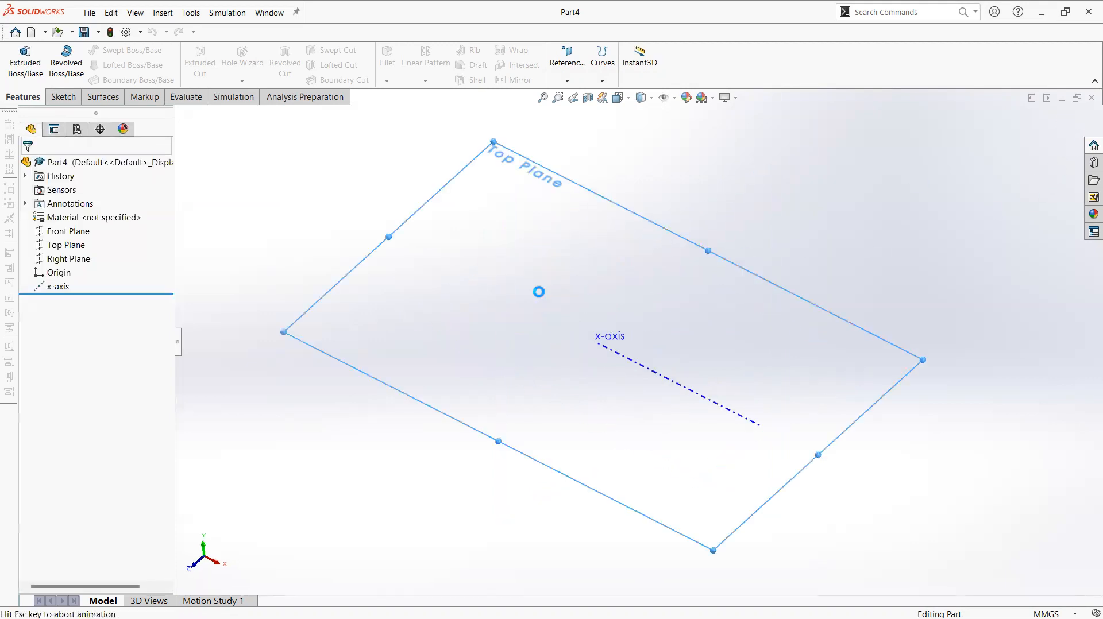
Sketch two separate slanted lines above the x-axis using the Line mouse gesture, and discard the sketch
{"action": "right_click_drag", "start_coordinate": [573, 242], "coordinate": [412, 246]}
{"action": "left_click_drag", "start_coordinate": [412, 246], "coordinate": [438, 255]}
{"action": "left_click", "coordinate": [596, 275]}
{"action": "left_click", "coordinate": [680, 220]}
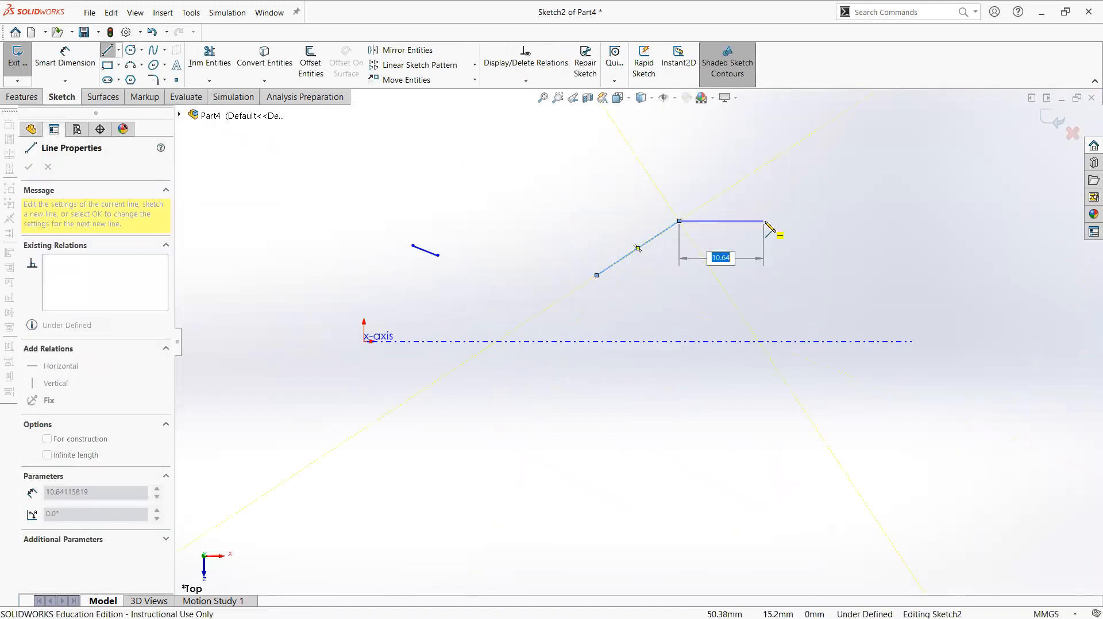
{"action": "key", "text": "Escape"}
{"action": "right_click_drag", "start_coordinate": [725, 227], "coordinate": [774, 229]}
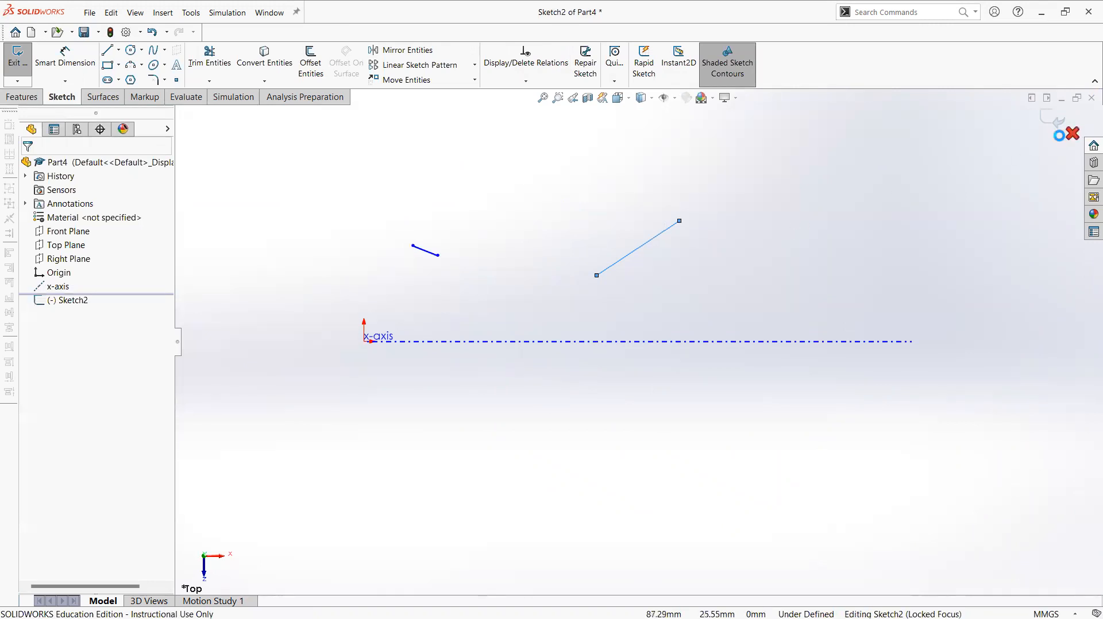
{"action": "left_click", "coordinate": [520, 291]}
Open the mouse gesture customization settings and review the available gesture count options beside the gesture guide
{"action": "left_click", "coordinate": [141, 32]}
{"action": "left_click", "coordinate": [158, 59]}
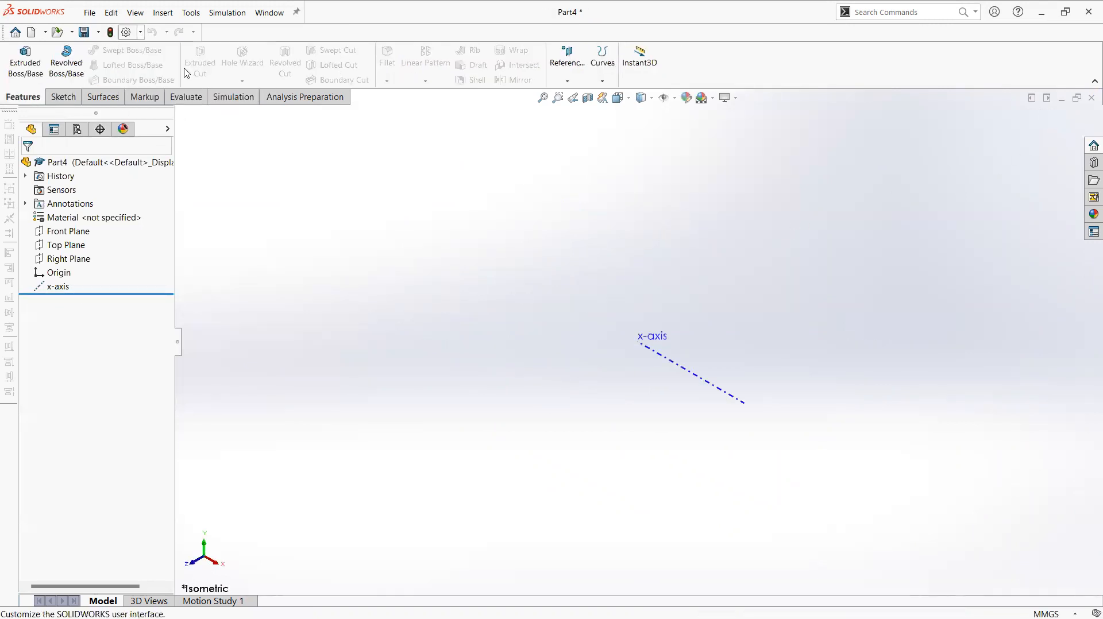
{"action": "left_click", "coordinate": [538, 122]}
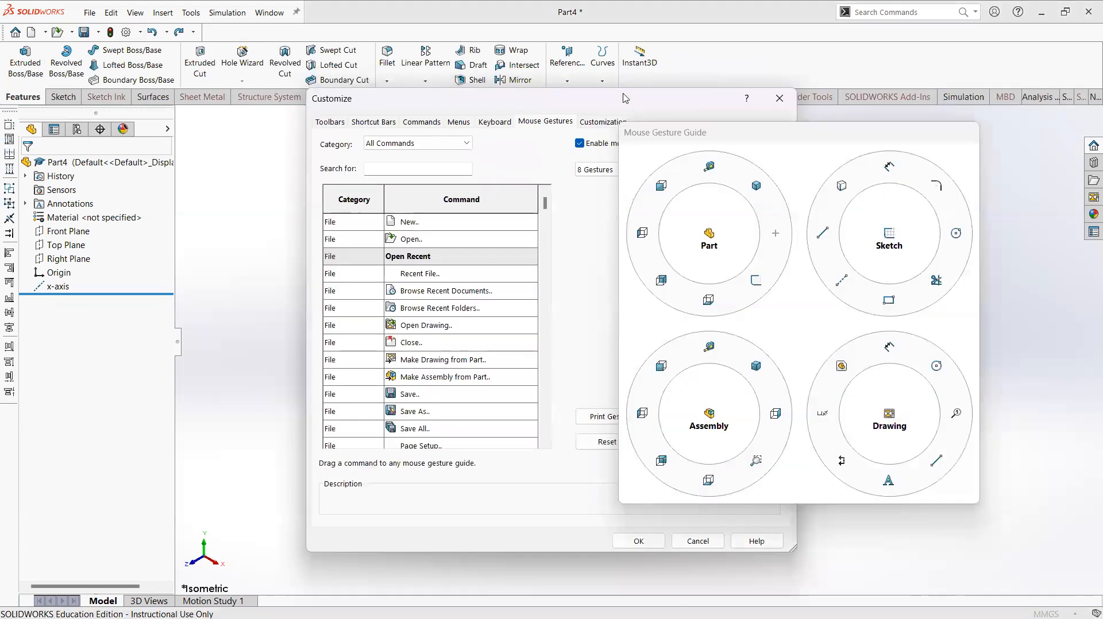
{"action": "left_click_drag", "start_coordinate": [625, 98], "coordinate": [405, 92]}
{"action": "left_click", "coordinate": [408, 164]}
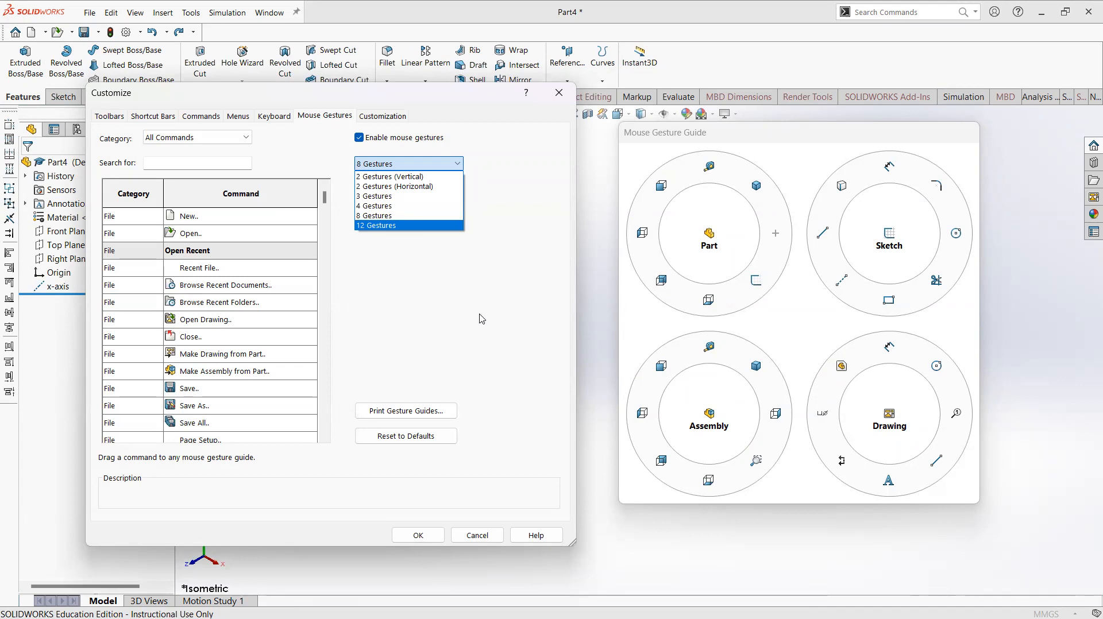
{"action": "left_click", "coordinate": [482, 316]}
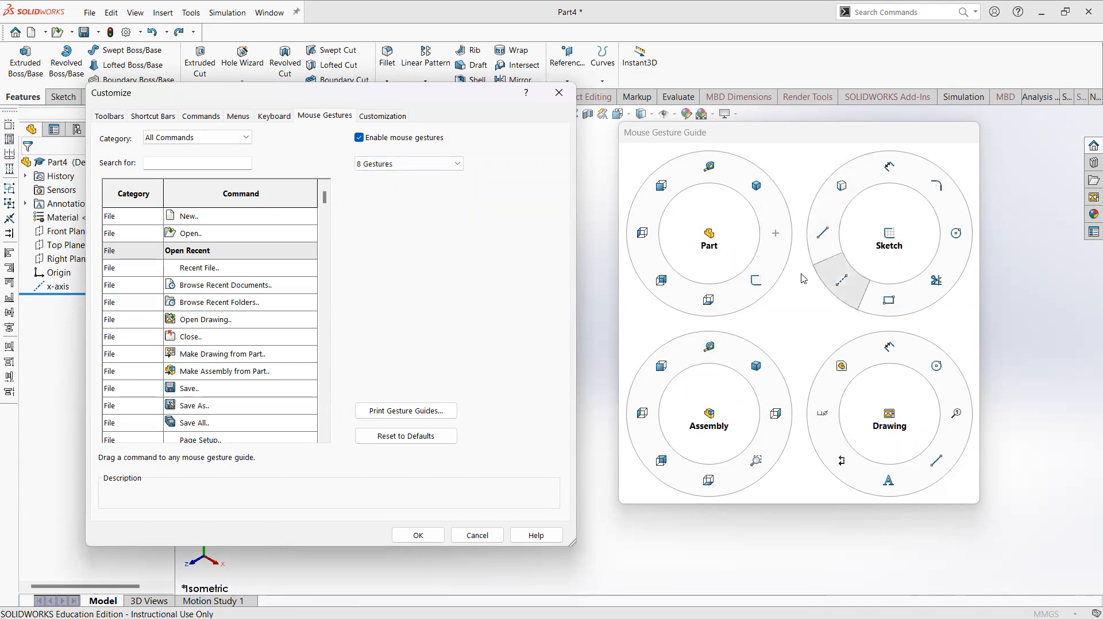
Find the Image Capture command by searching for "image" and assign it to the empty slot of the Part gesture guide
{"action": "left_click", "coordinate": [162, 163]}
{"action": "type", "text": "image"}
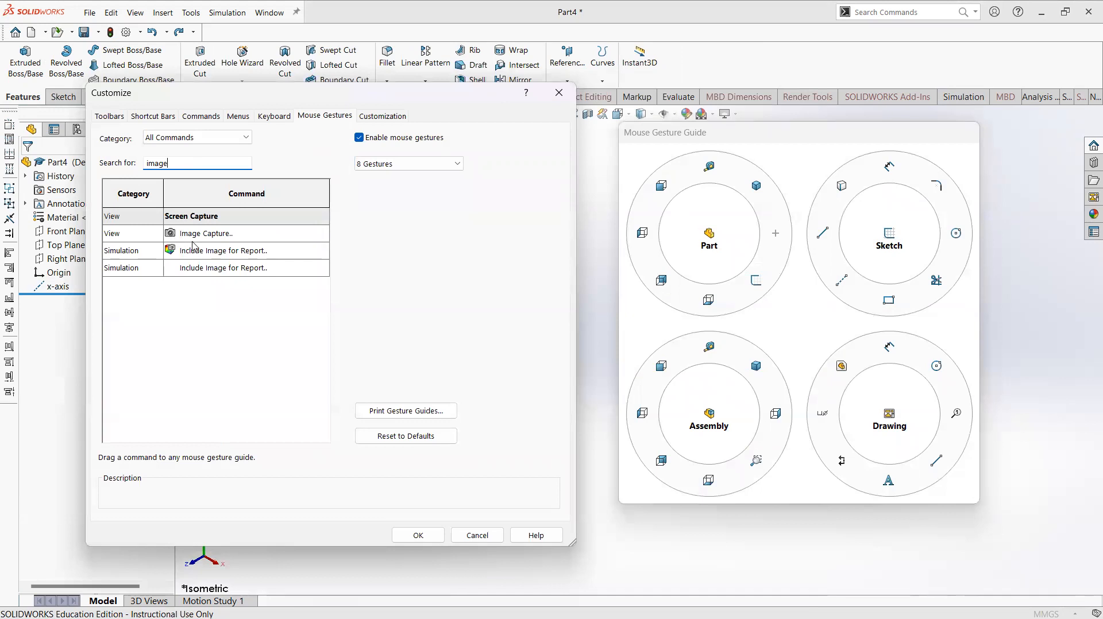
{"action": "left_click", "coordinate": [182, 236]}
{"action": "mouse_move", "coordinate": [183, 236]}
{"action": "left_mouse_down"}
{"action": "mouse_move", "coordinate": [352, 304]}
{"action": "mouse_move", "coordinate": [553, 328]}
{"action": "mouse_move", "coordinate": [165, 247]}
{"action": "left_mouse_up"}
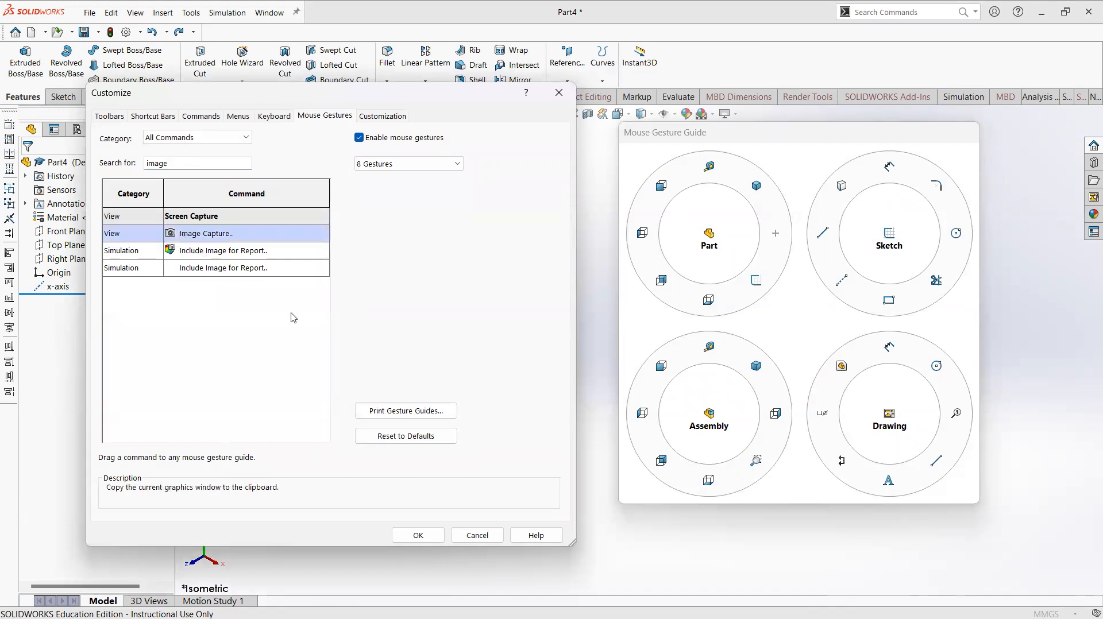
{"action": "left_click_drag", "start_coordinate": [789, 280], "coordinate": [774, 232]}
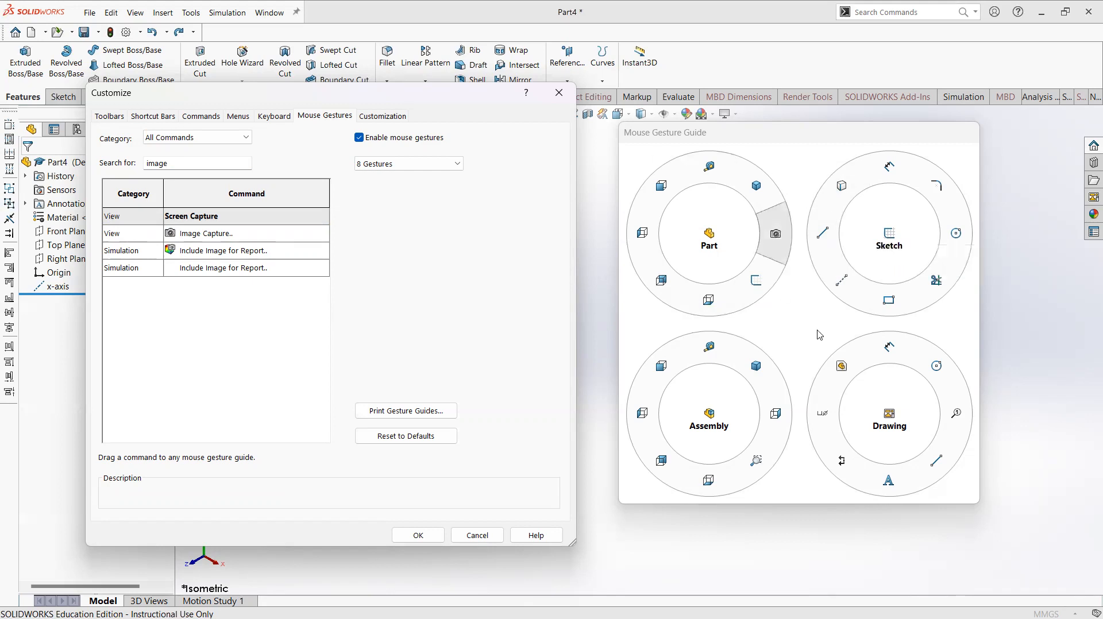
Remove Image Capture from the Part gesture guide and accept the customization settings
{"action": "left_click_drag", "start_coordinate": [777, 239], "coordinate": [439, 240]}
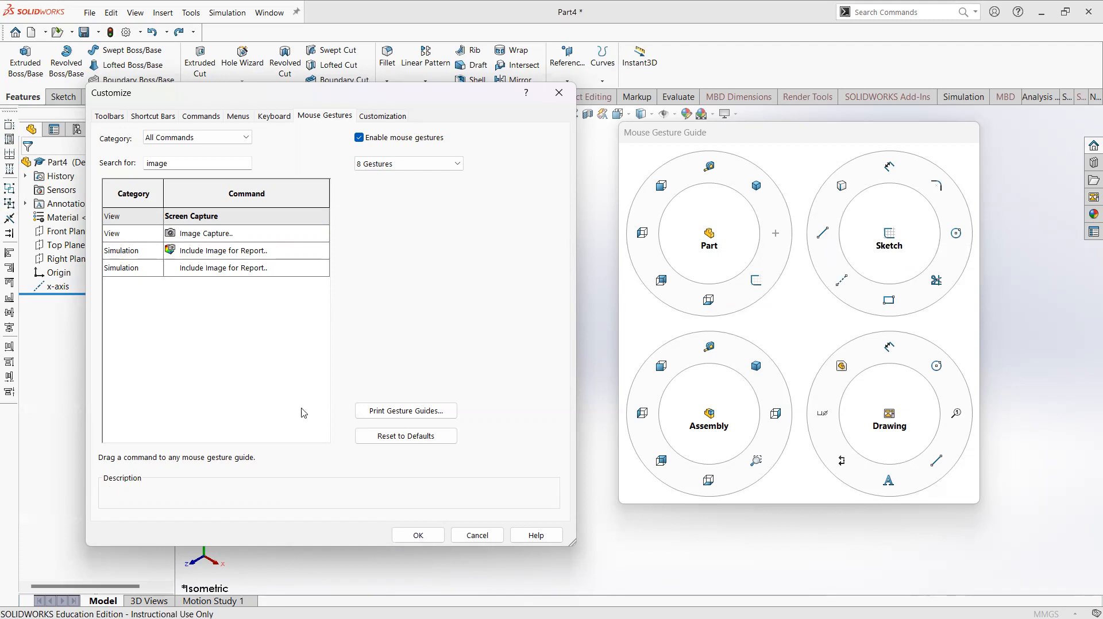
{"action": "left_click", "coordinate": [419, 535]}
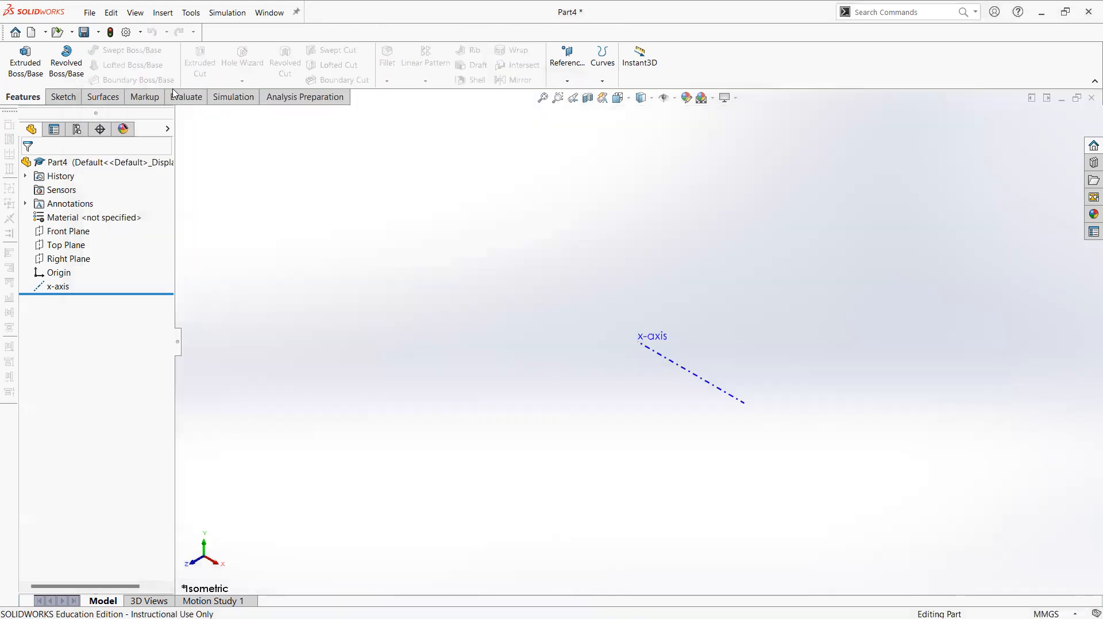
{"action": "left_click", "coordinate": [141, 31]}
{"action": "left_click", "coordinate": [448, 369]}
{"action": "left_click", "coordinate": [95, 14]}
{"action": "left_click", "coordinate": [340, 208]}
{"action": "mouse_move", "coordinate": [573, 268]}
{"action": "right_mouse_down"}
{"action": "mouse_move", "coordinate": [546, 284]}
{"action": "mouse_move", "coordinate": [572, 274]}
{"action": "right_mouse_up"}
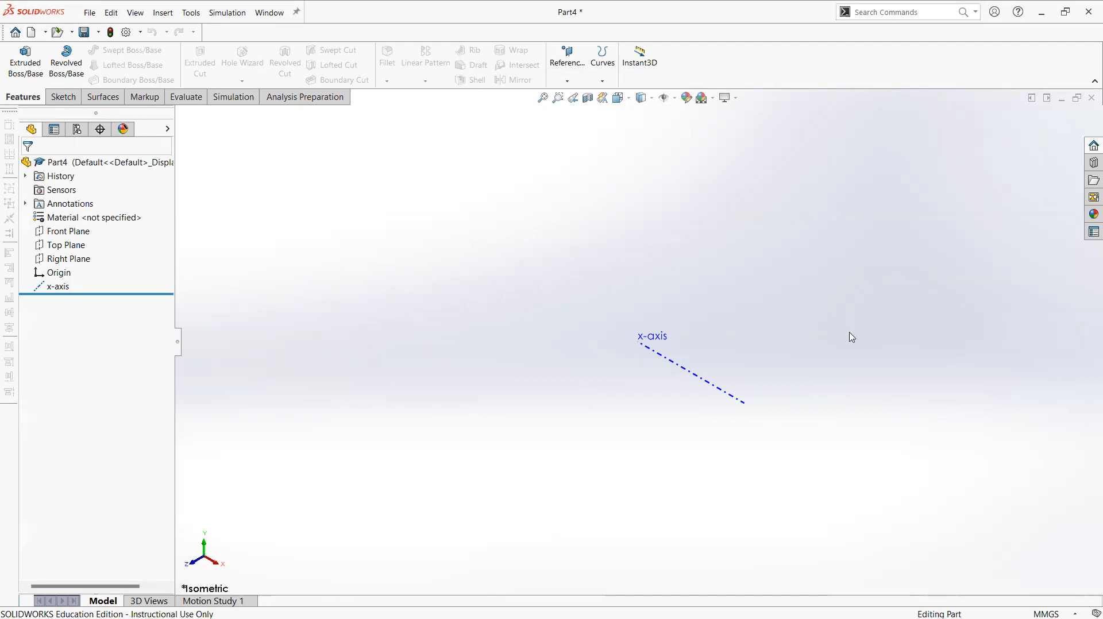
Bring up the shortcut bar and try the command search with the arbitrary text "asdfasdf", then dismiss the search
{"action": "key", "text": "s"}
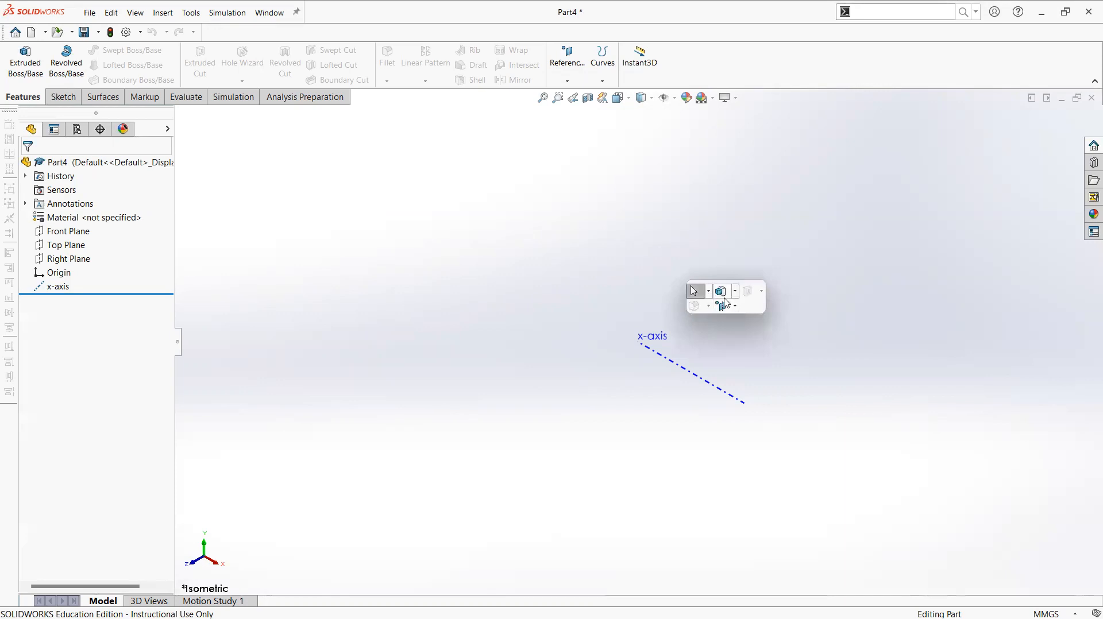
{"action": "type", "text": "asdfasdf"}
{"action": "key", "text": "BackSpace"}
{"action": "key", "text": "BackSpace"}
{"action": "key", "text": "BackSpace"}
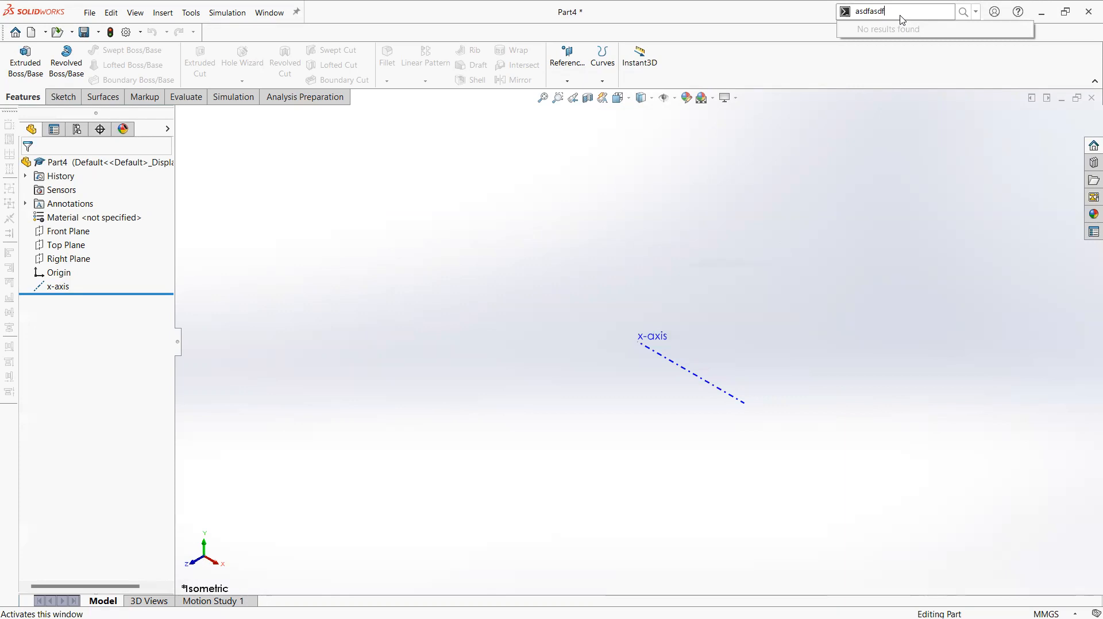
{"action": "key", "text": "Escape"}
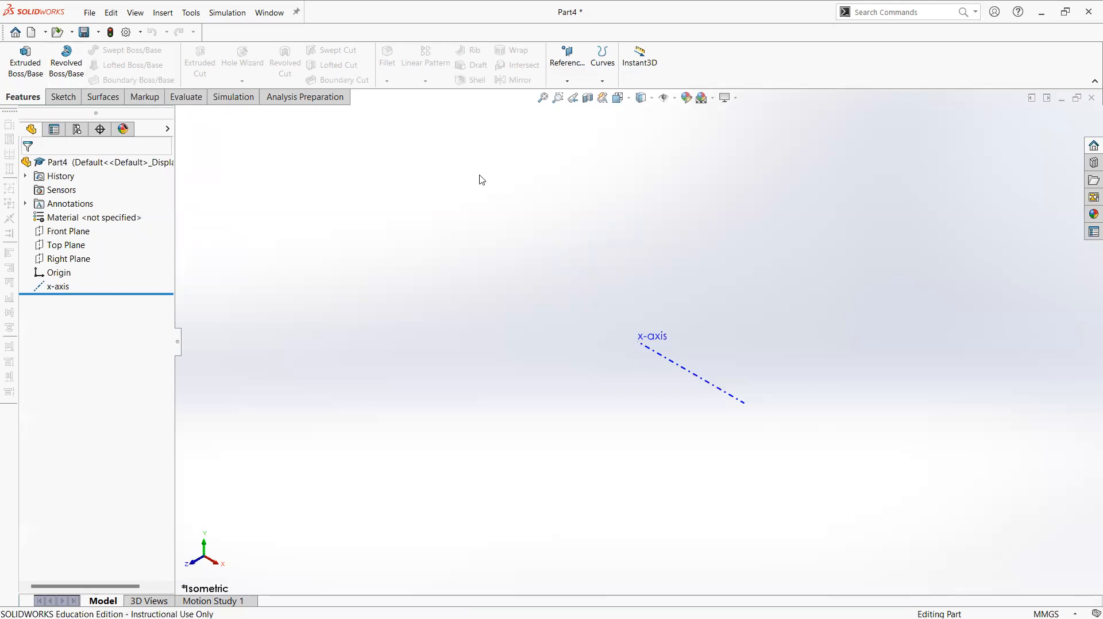
Search the commands for "boss", start Extruded Boss/Base from the results, and cancel it
{"action": "left_click", "coordinate": [698, 226]}
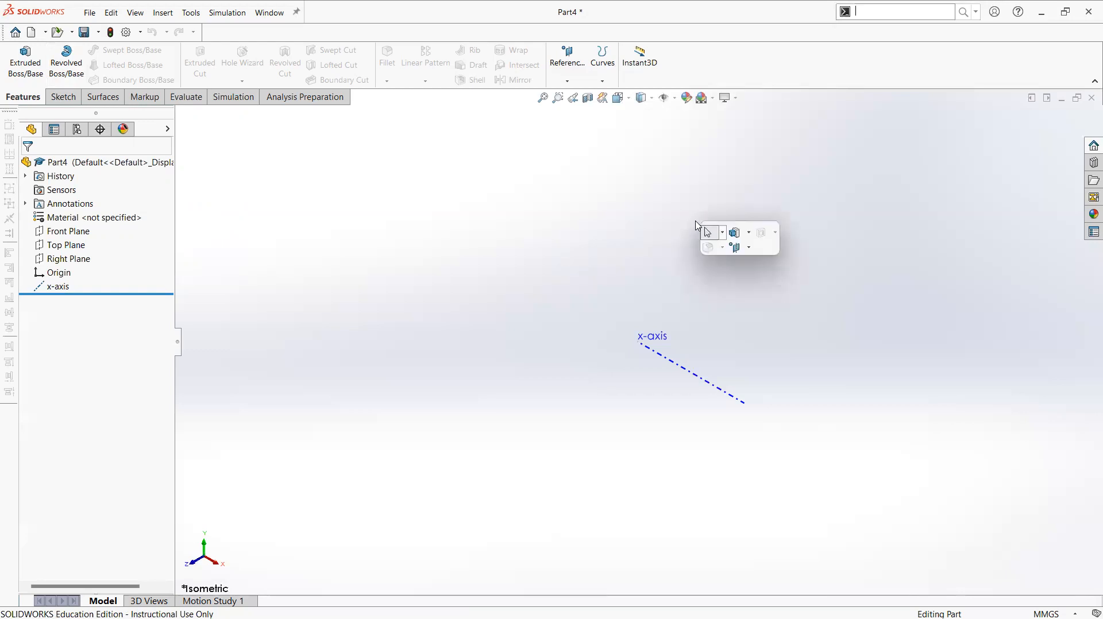
{"action": "type", "text": "boss"}
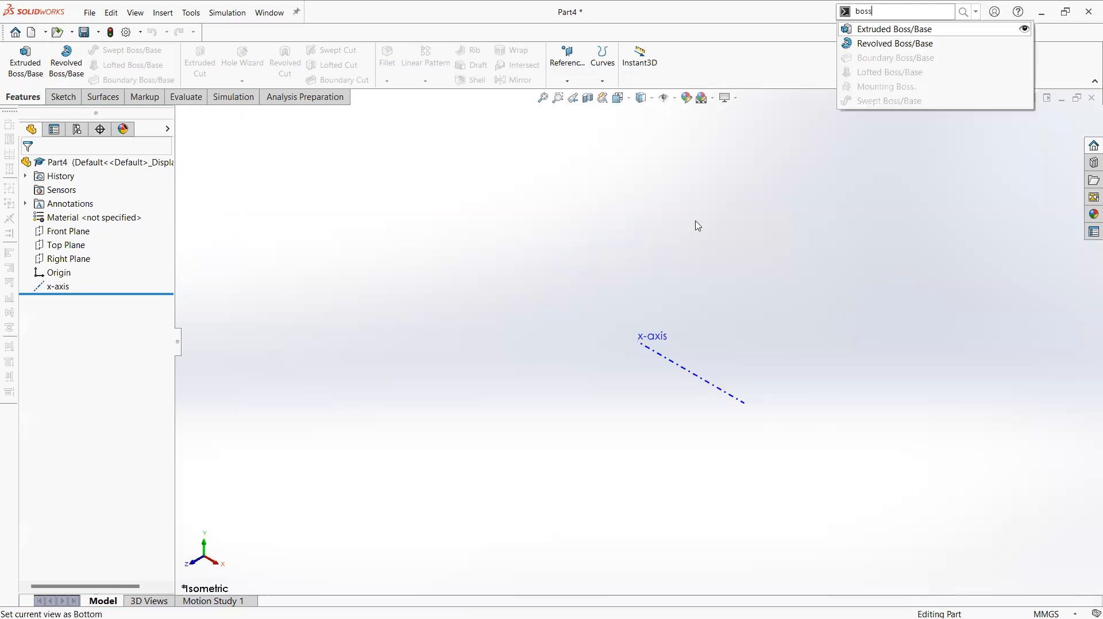
{"action": "left_click", "coordinate": [883, 30]}
{"action": "left_click", "coordinate": [1067, 122]}
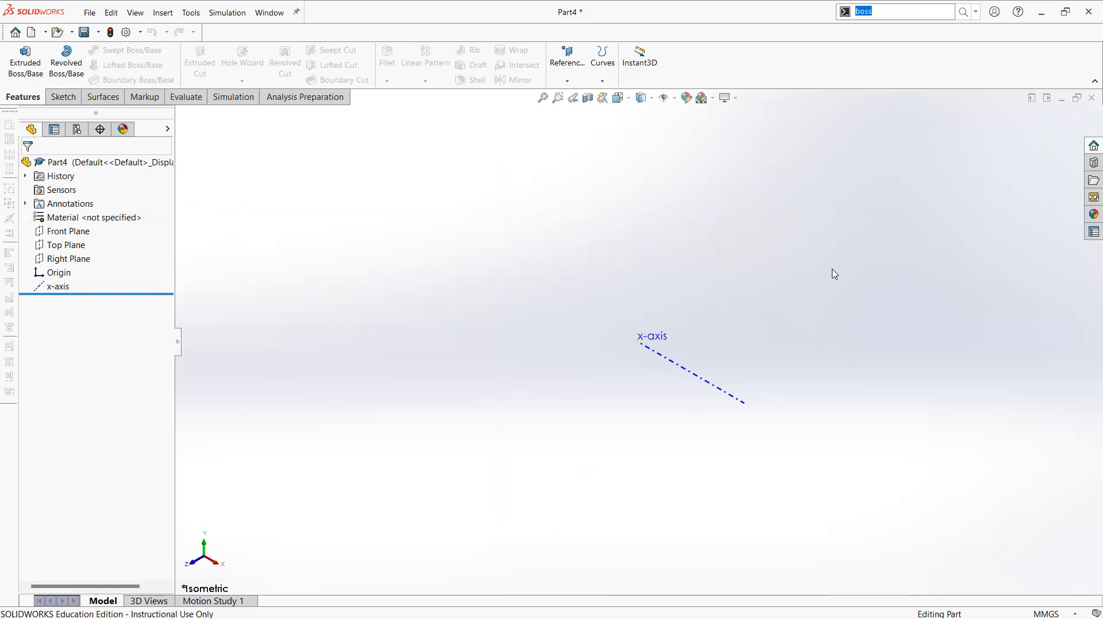
Search the commands for "dome"
{"action": "type", "text": "boss"}
{"action": "left_click", "coordinate": [580, 361]}
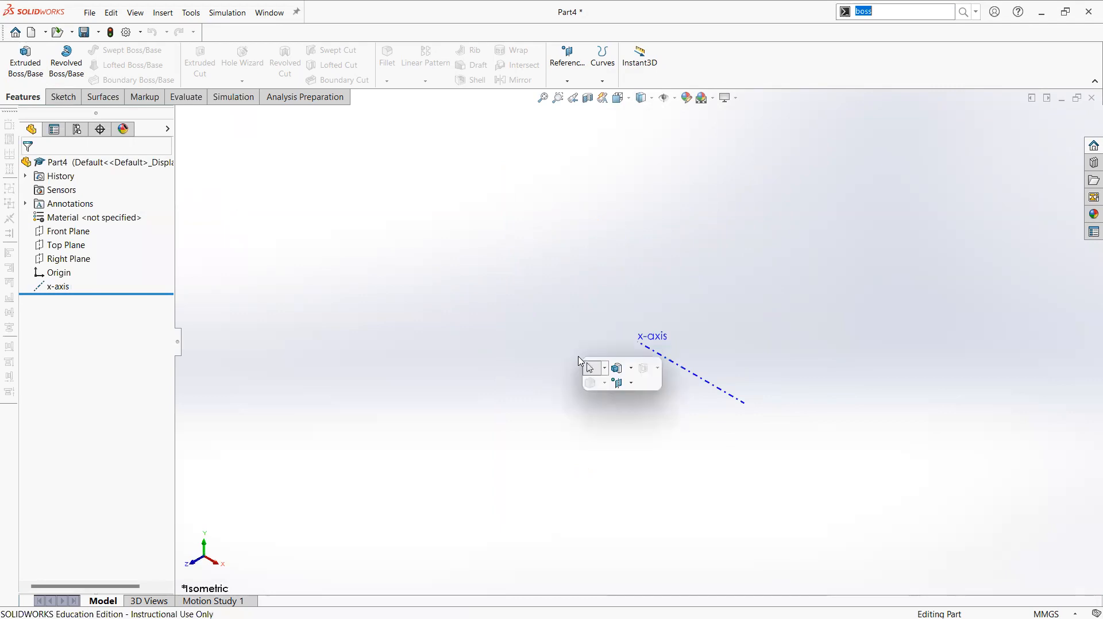
{"action": "type", "text": "dom"}
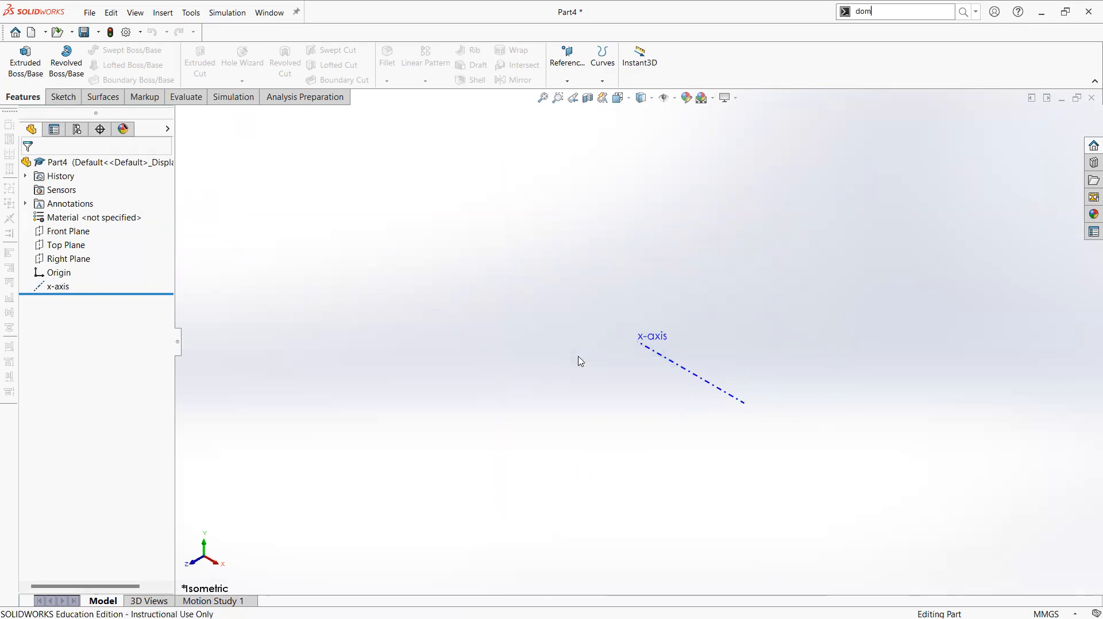
{"action": "type", "text": "e"}
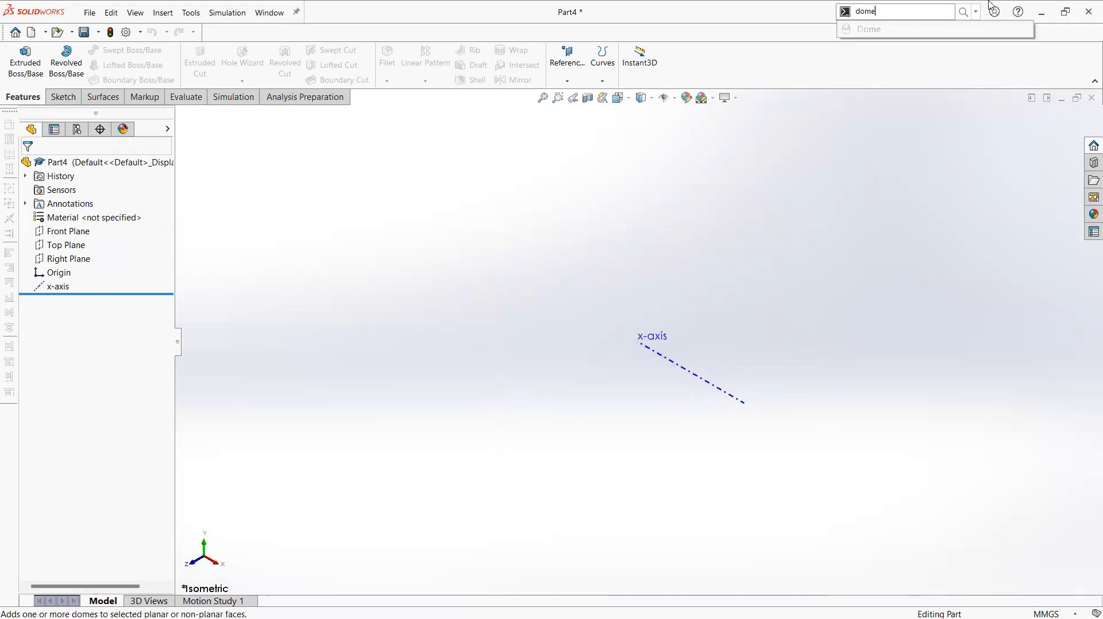
{"action": "left_click", "coordinate": [890, 9]}
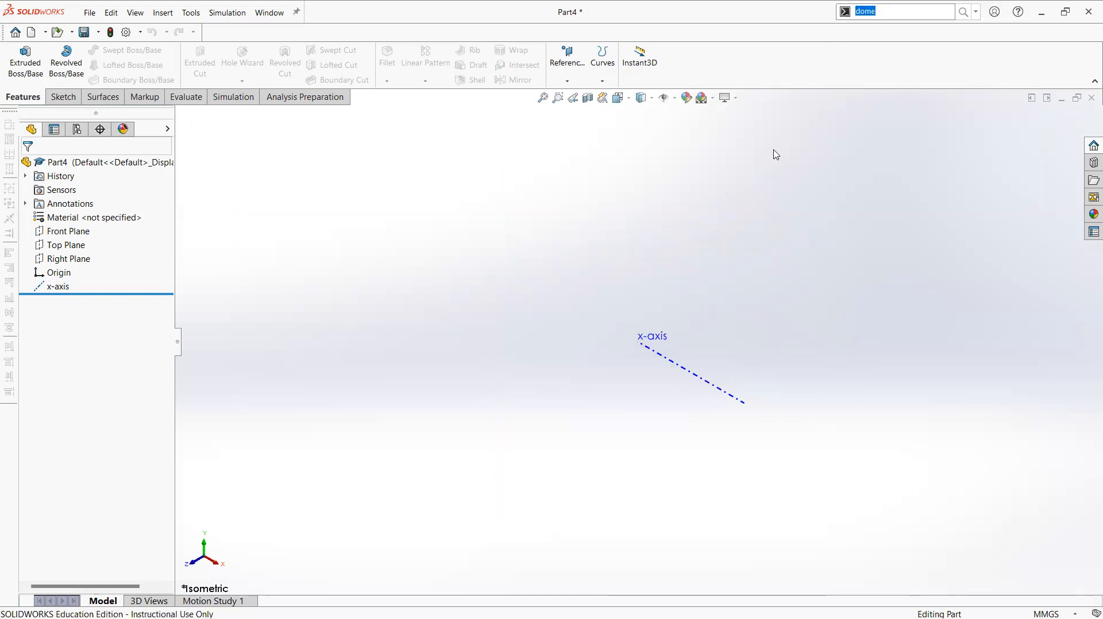
Search the commands for "line", and refine the search to "linea"
{"action": "type", "text": "lin"}
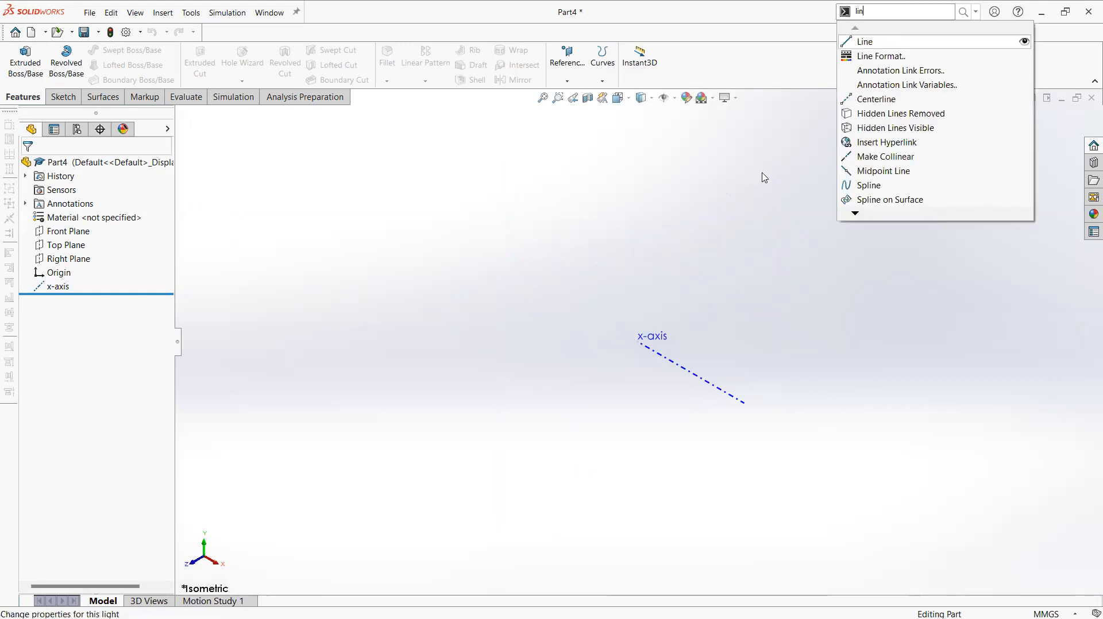
{"action": "type", "text": "ee"}
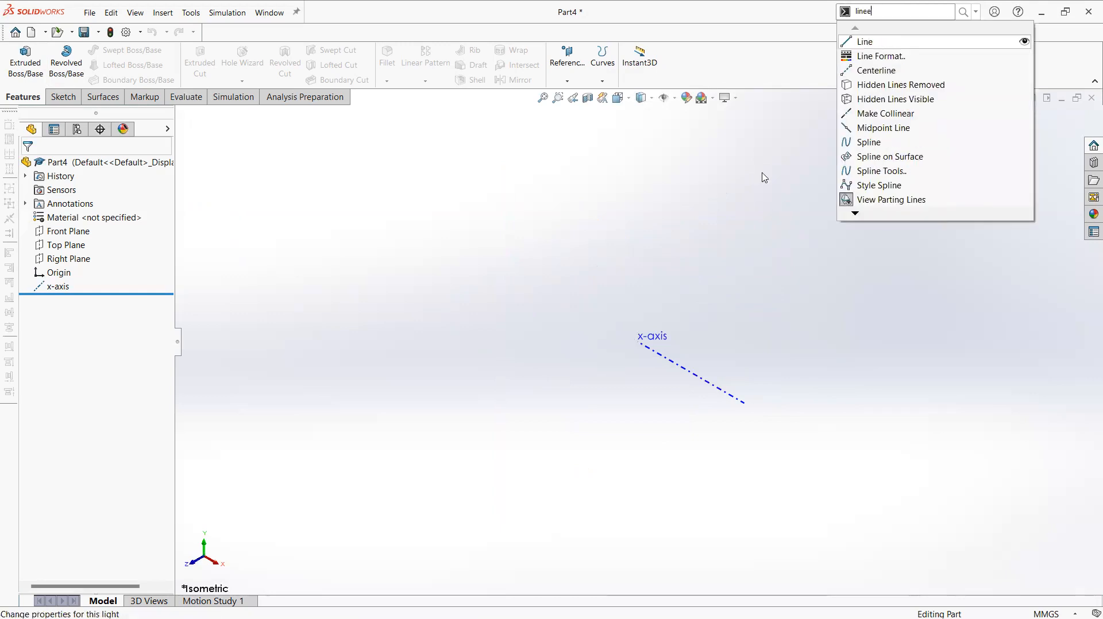
{"action": "type", "text": "e"}
{"action": "key", "text": "BackSpace"}
{"action": "type", "text": "a"}
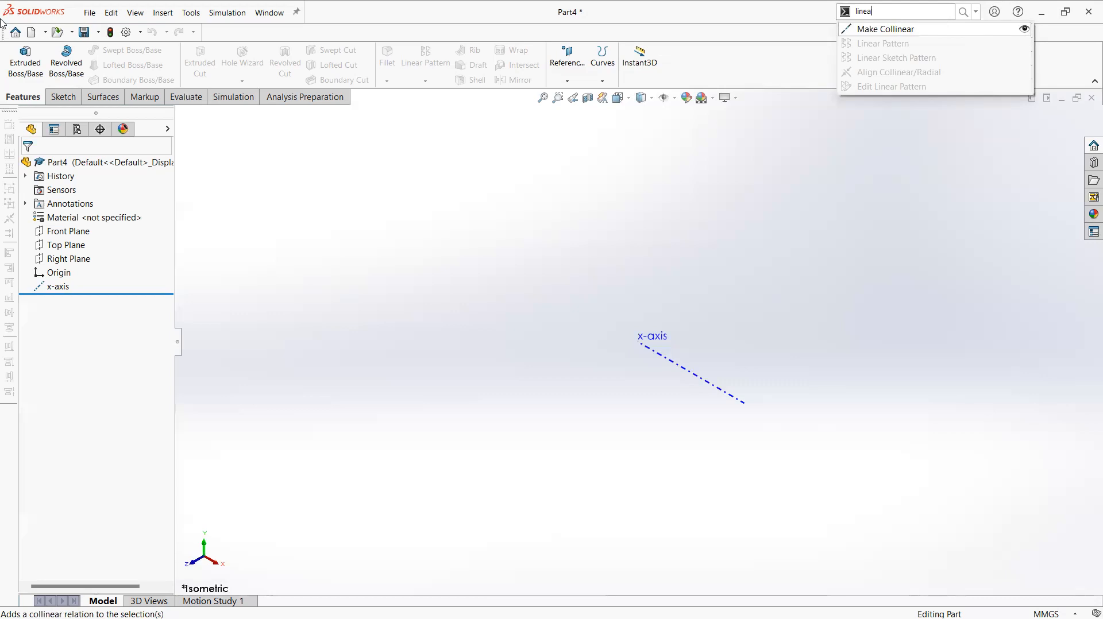
{"action": "key", "text": "Return"}
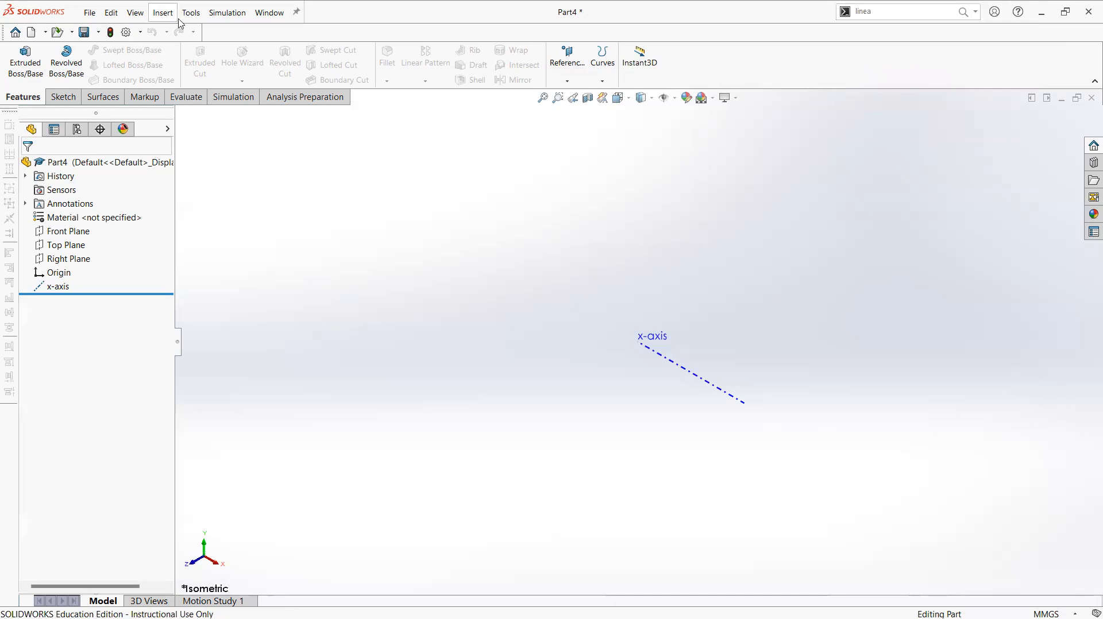
{"action": "left_click", "coordinate": [162, 13]}
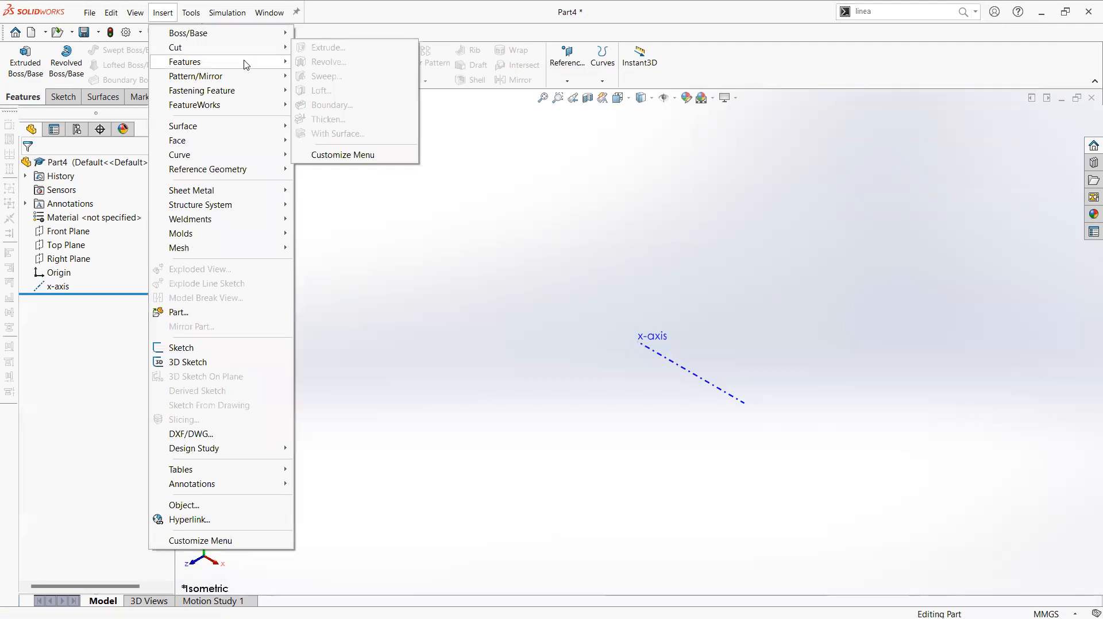
{"action": "mouse_move", "coordinate": [265, 104]}
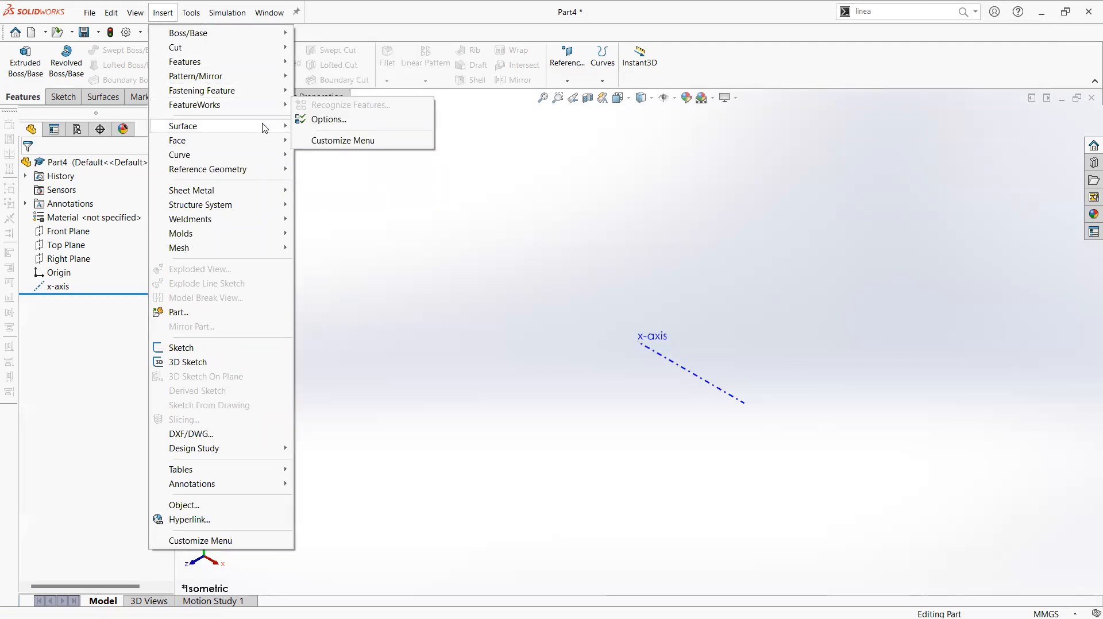
{"action": "mouse_move", "coordinate": [264, 132]}
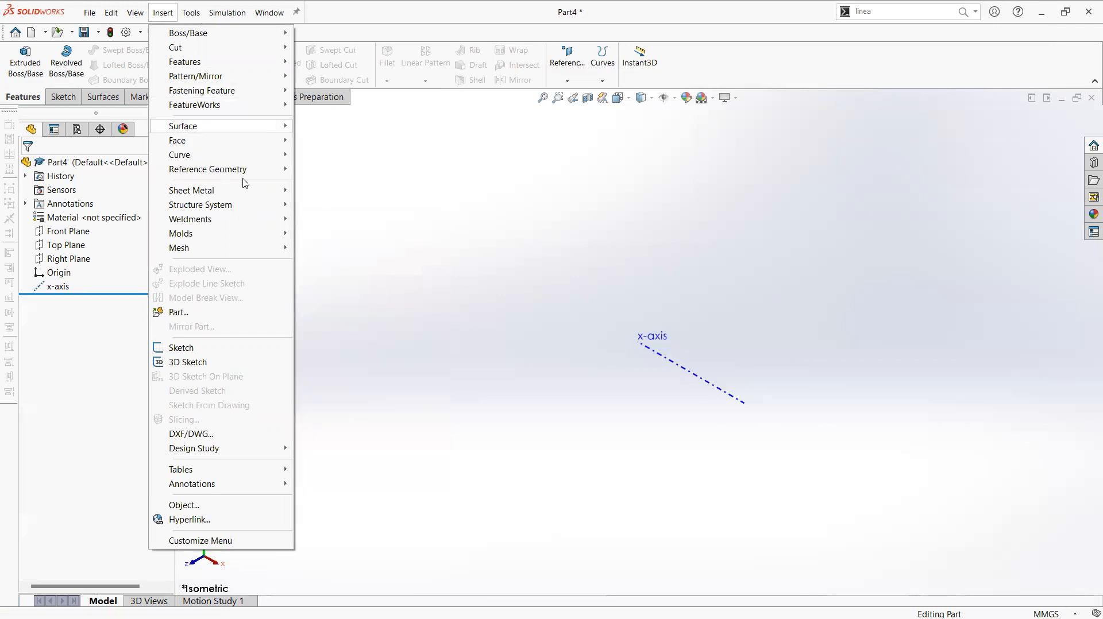
{"action": "left_click", "coordinate": [342, 209]}
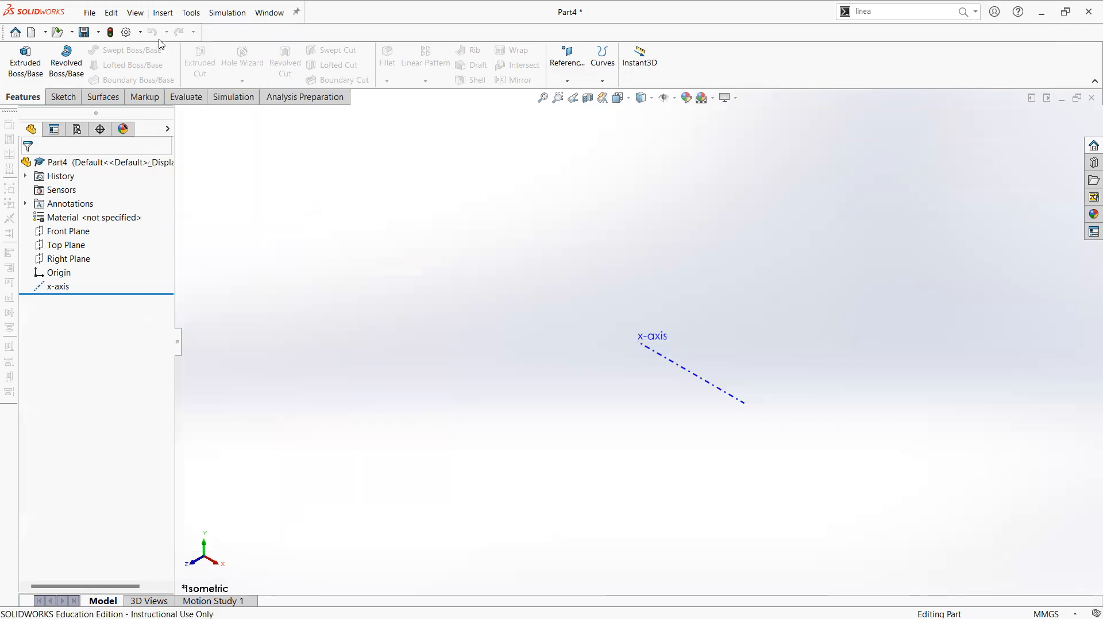
{"action": "left_click", "coordinate": [162, 12]}
{"action": "left_click", "coordinate": [189, 16]}
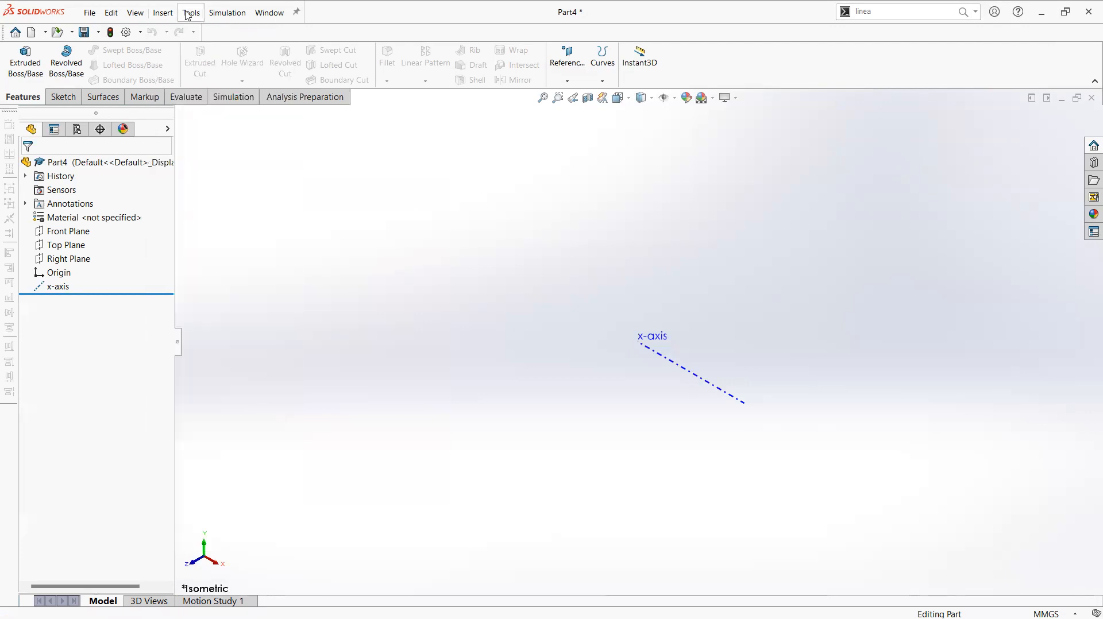
{"action": "left_click", "coordinate": [440, 285]}
Search the commands for "revo", start Revolved Boss/Base from the results, and cancel it
{"action": "left_click", "coordinate": [463, 275]}
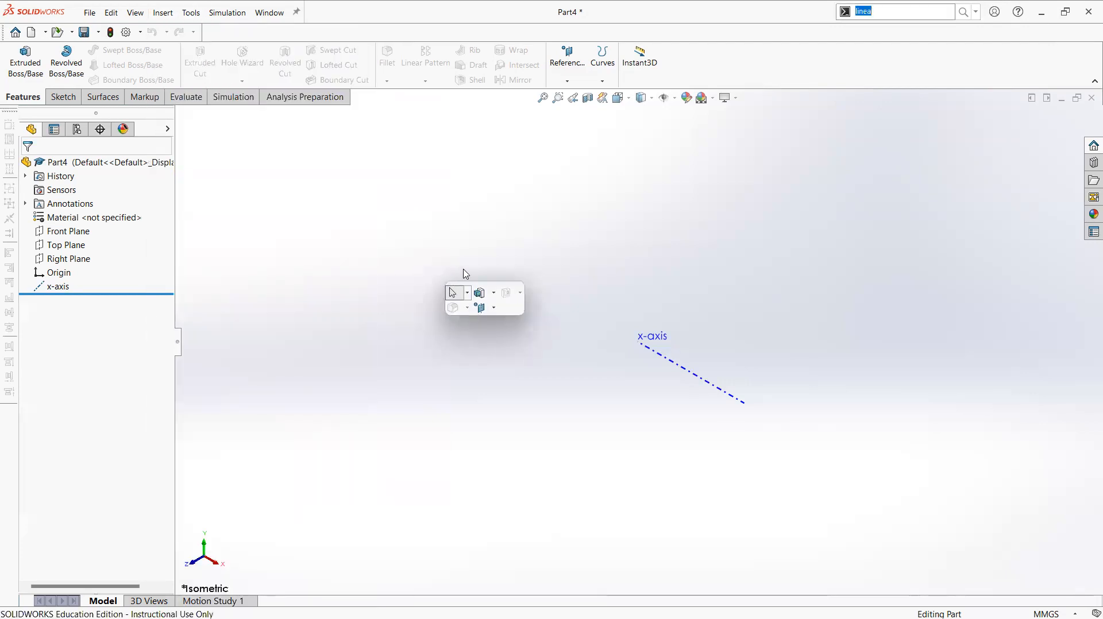
{"action": "type", "text": "dsaawerfal"}
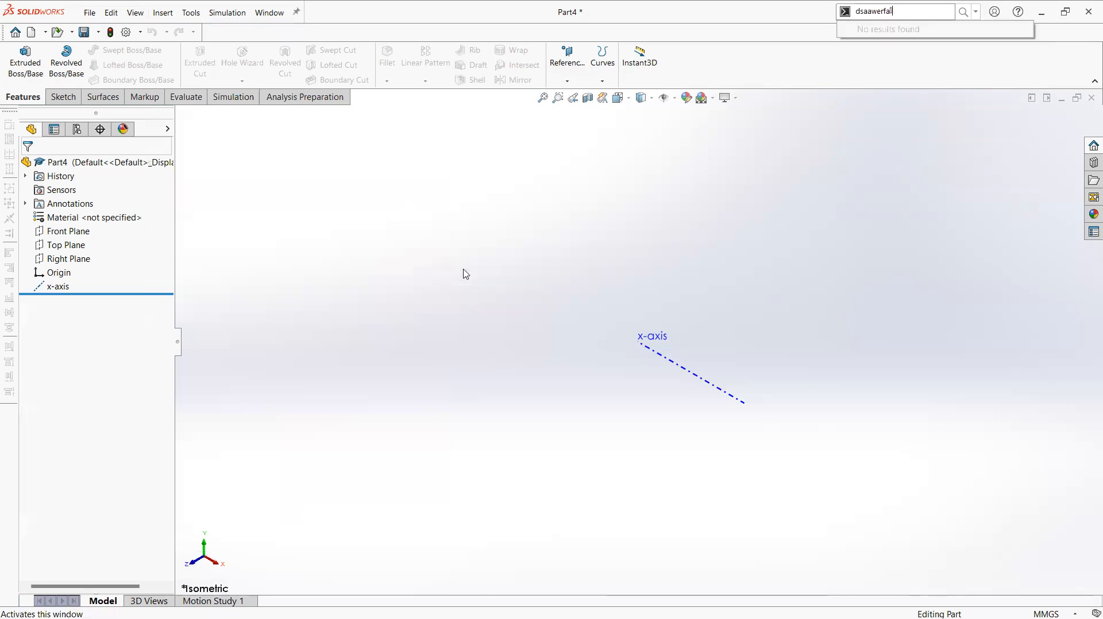
{"action": "key", "text": "ctrl+a"}
{"action": "key", "text": "BackSpace"}
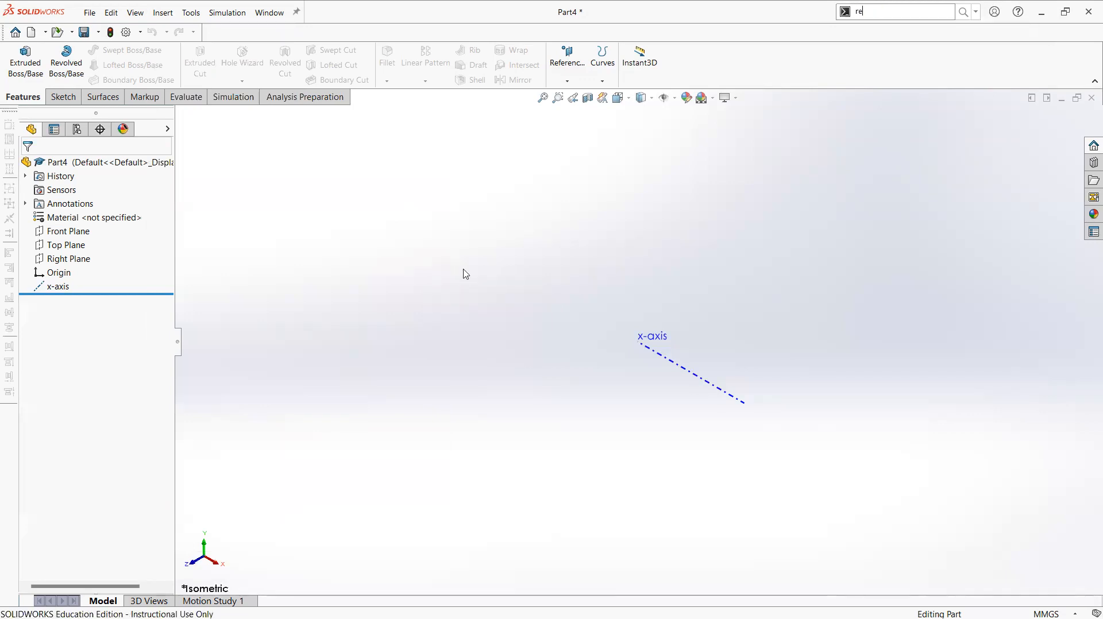
{"action": "type", "text": "revo"}
{"action": "key", "text": "Return"}
{"action": "left_click", "coordinate": [1064, 124]}
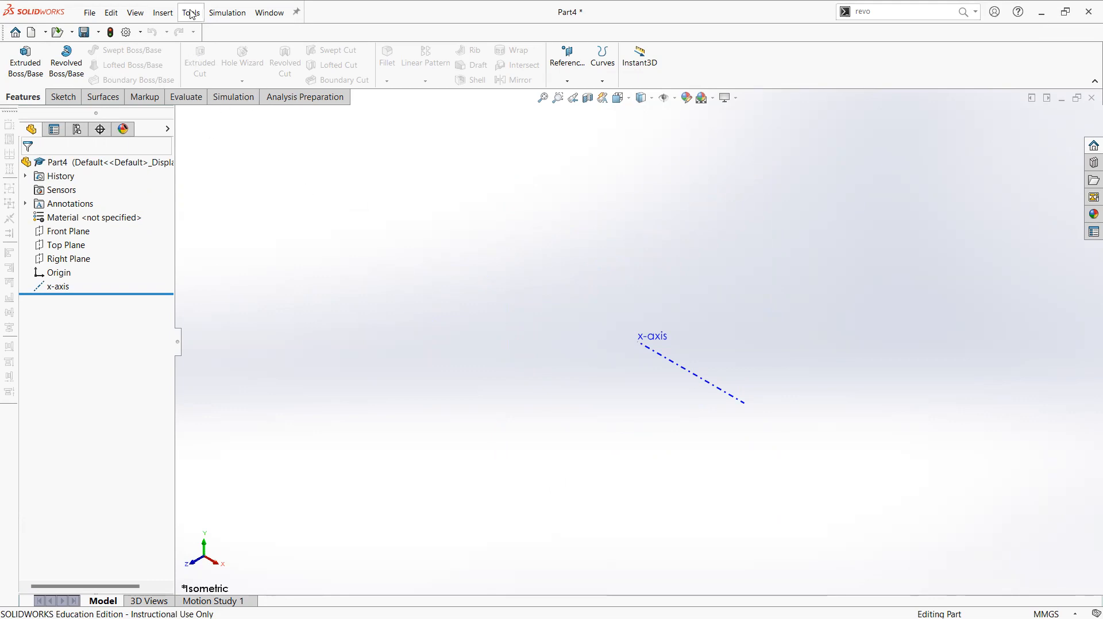
{"action": "left_click", "coordinate": [163, 13]}
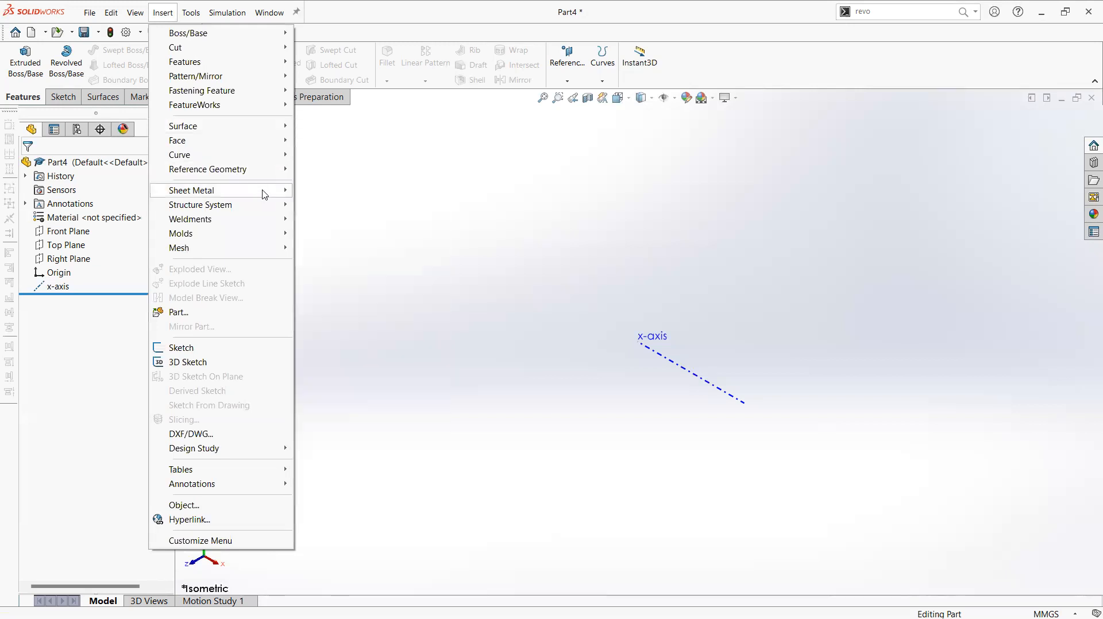
{"action": "left_click", "coordinate": [446, 305]}
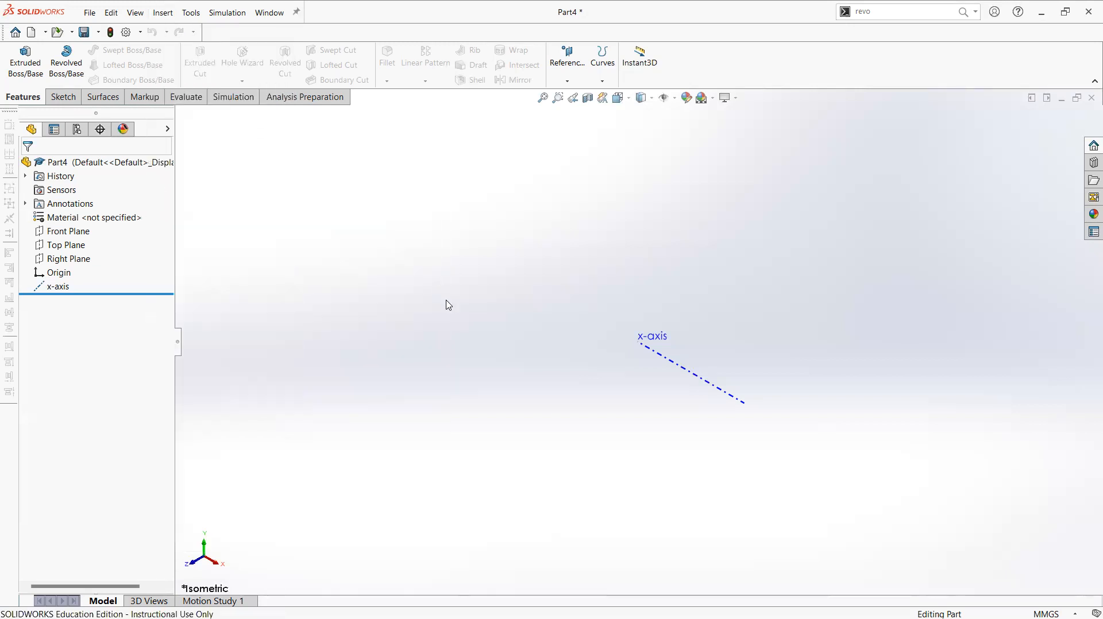